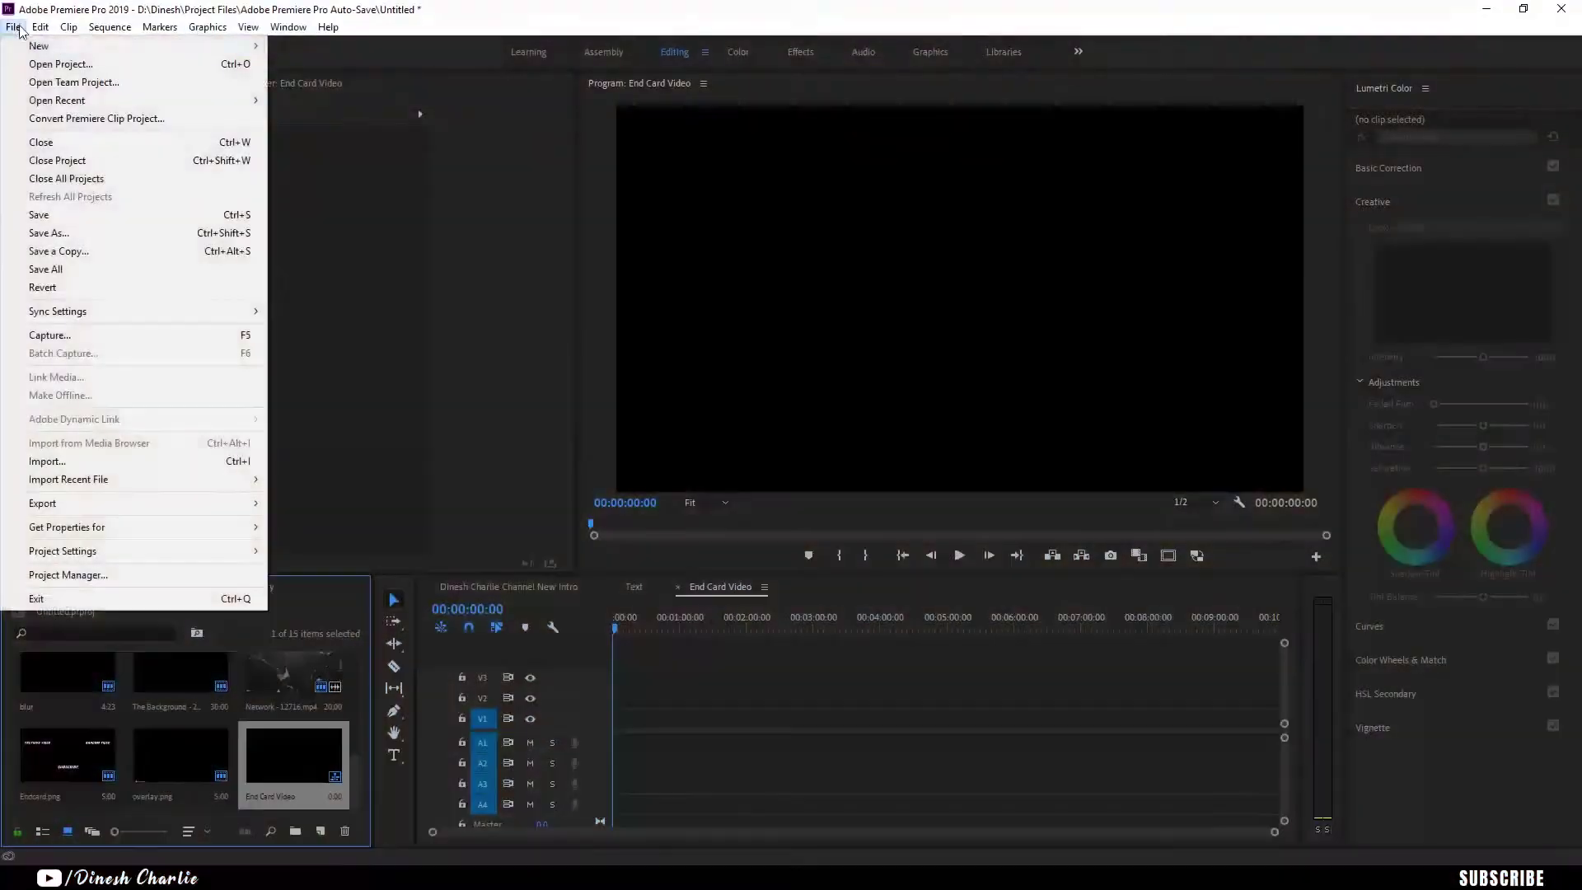
Start a new Premiere Pro project named 'Create End Card Video'.
{"action": "mouse_move", "coordinate": [50, 45]}
{"action": "left_click", "coordinate": [382, 44]}
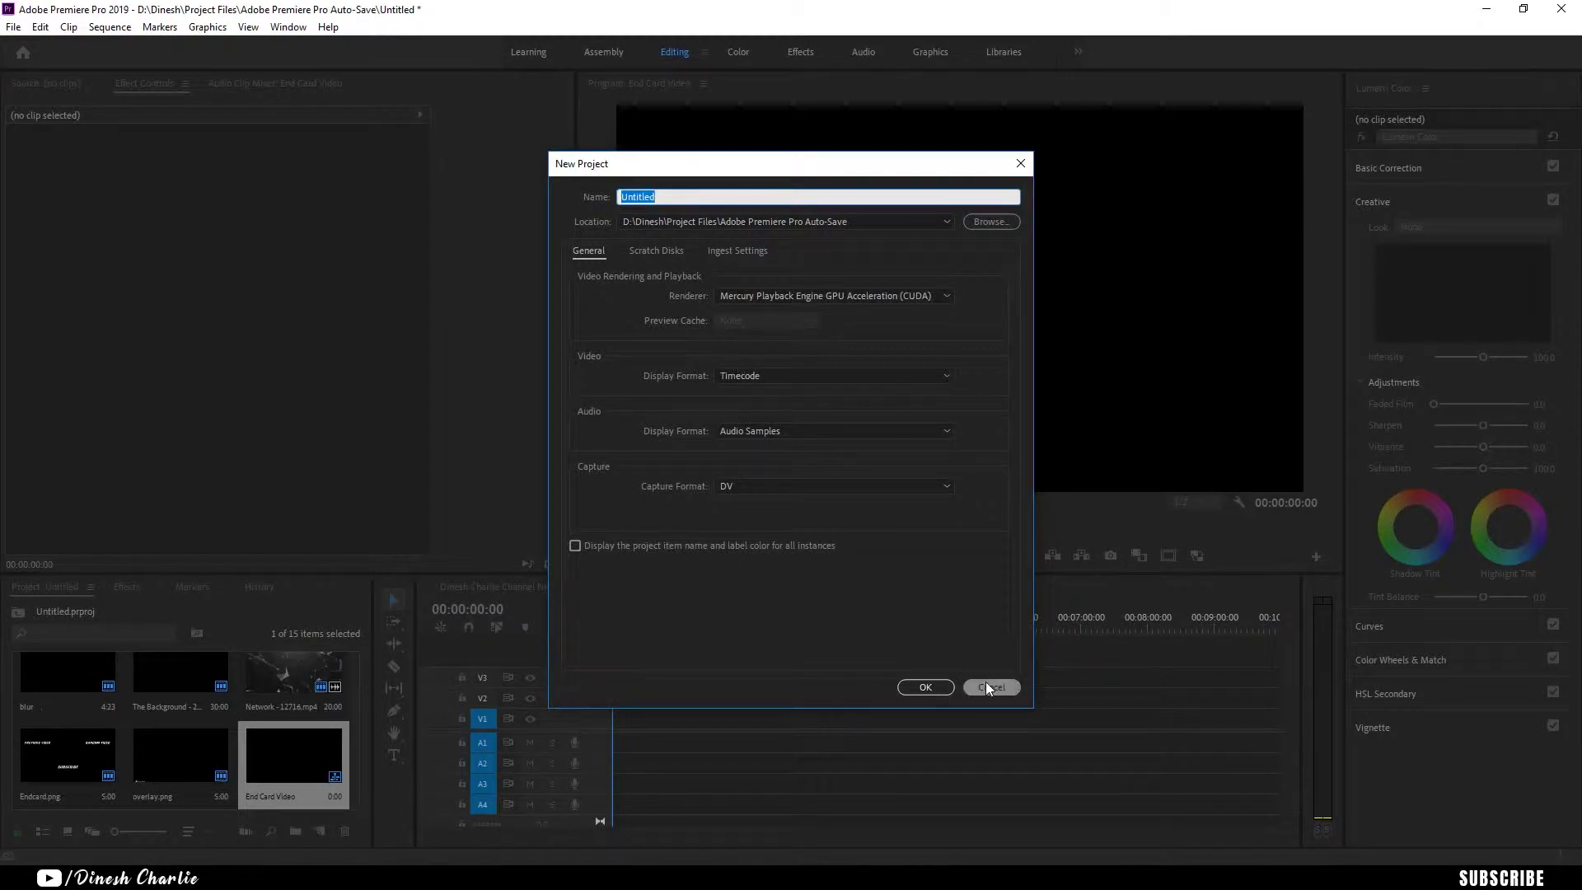
{"action": "type", "text": "Cra"}
{"action": "type", "text": "E Video"}
{"action": "left_click", "coordinate": [943, 691]}
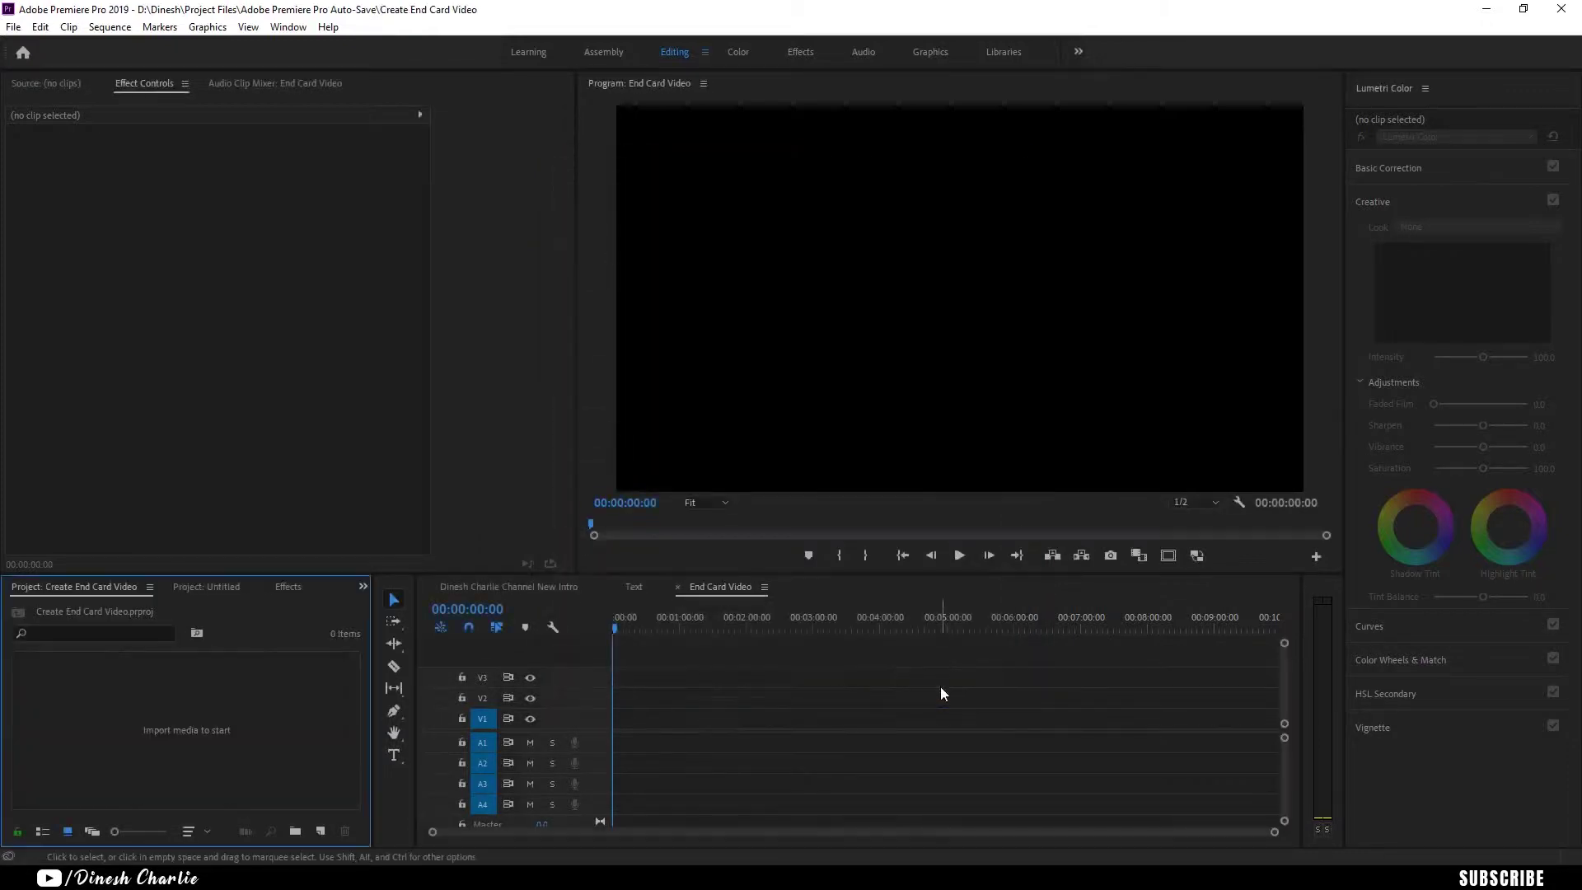
Import Network - 12716.mp4 and The Background - 22126.mp4, then place Network on the timeline.
{"action": "key", "text": "ctrl+i"}
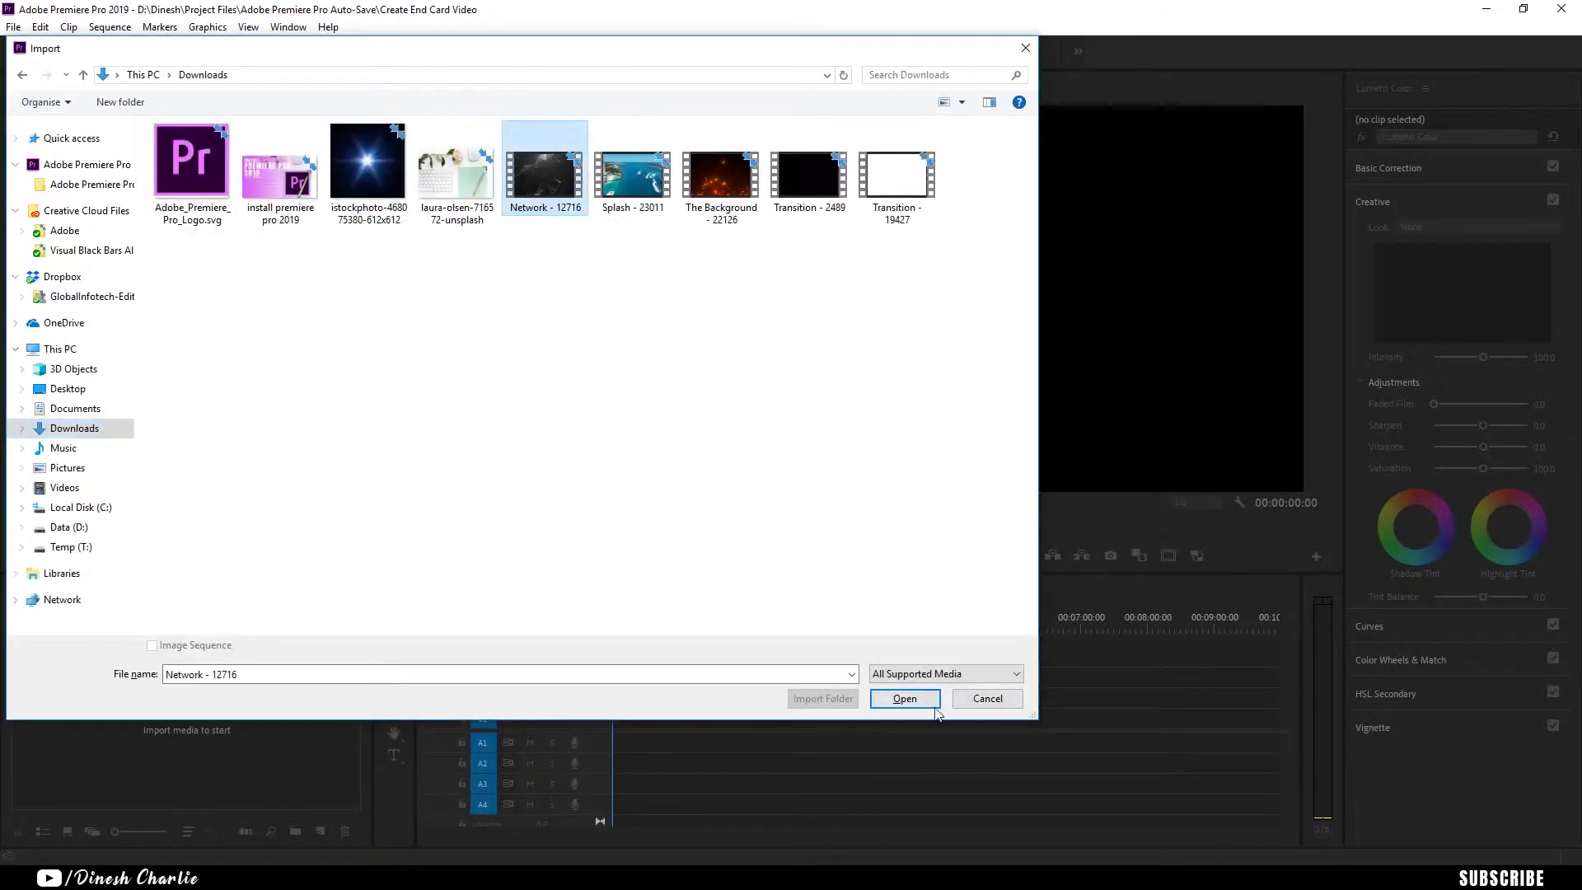
{"action": "left_click", "coordinate": [905, 697]}
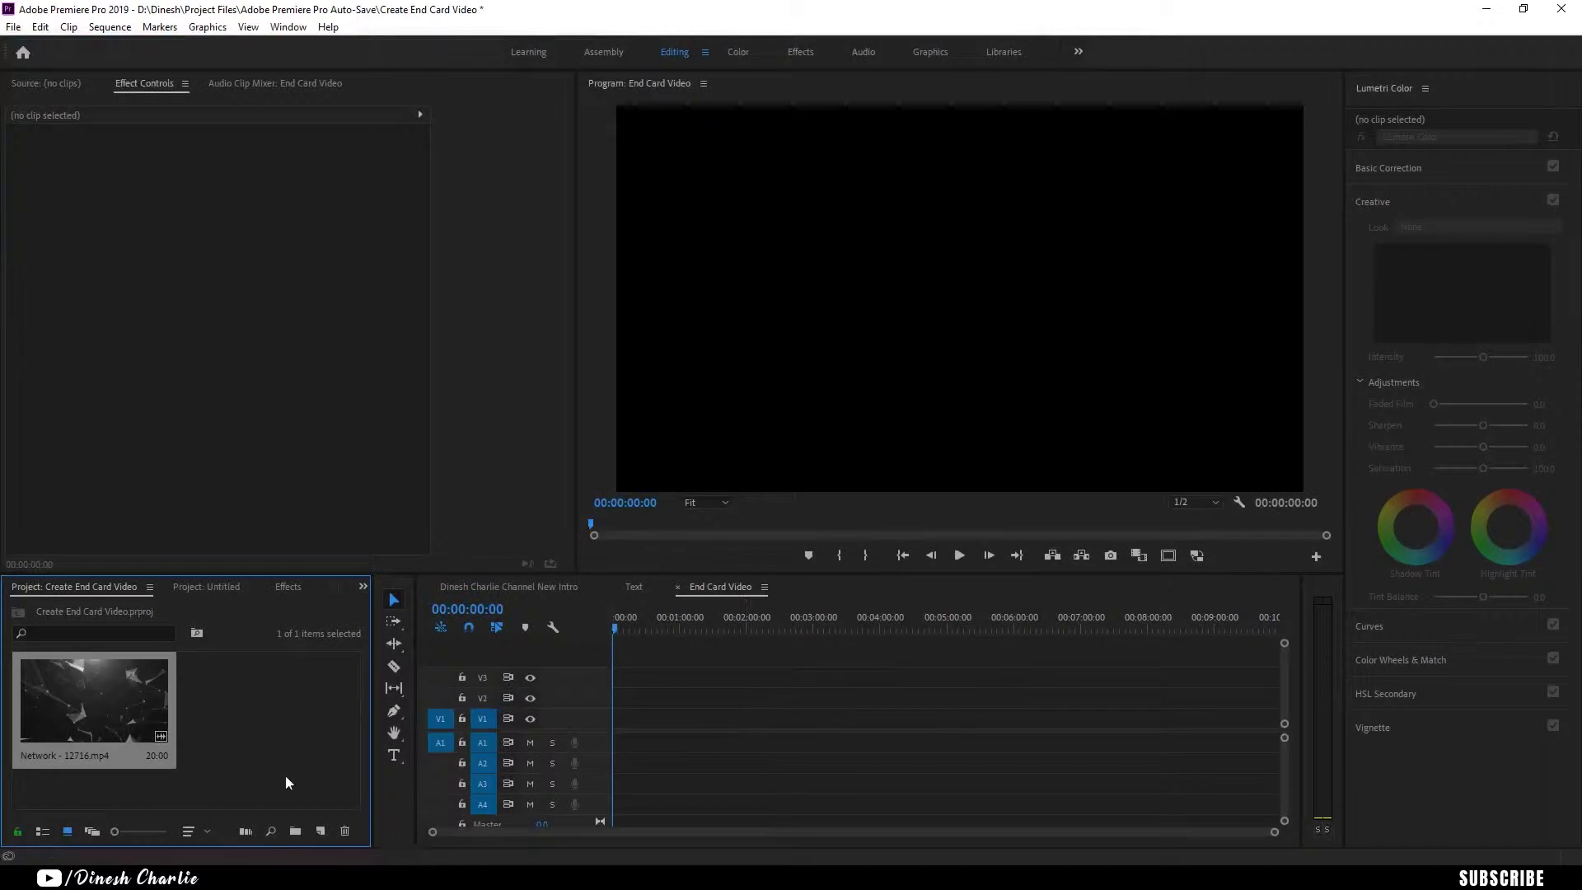
{"action": "double_click", "coordinate": [281, 773]}
{"action": "left_click", "coordinate": [721, 175]}
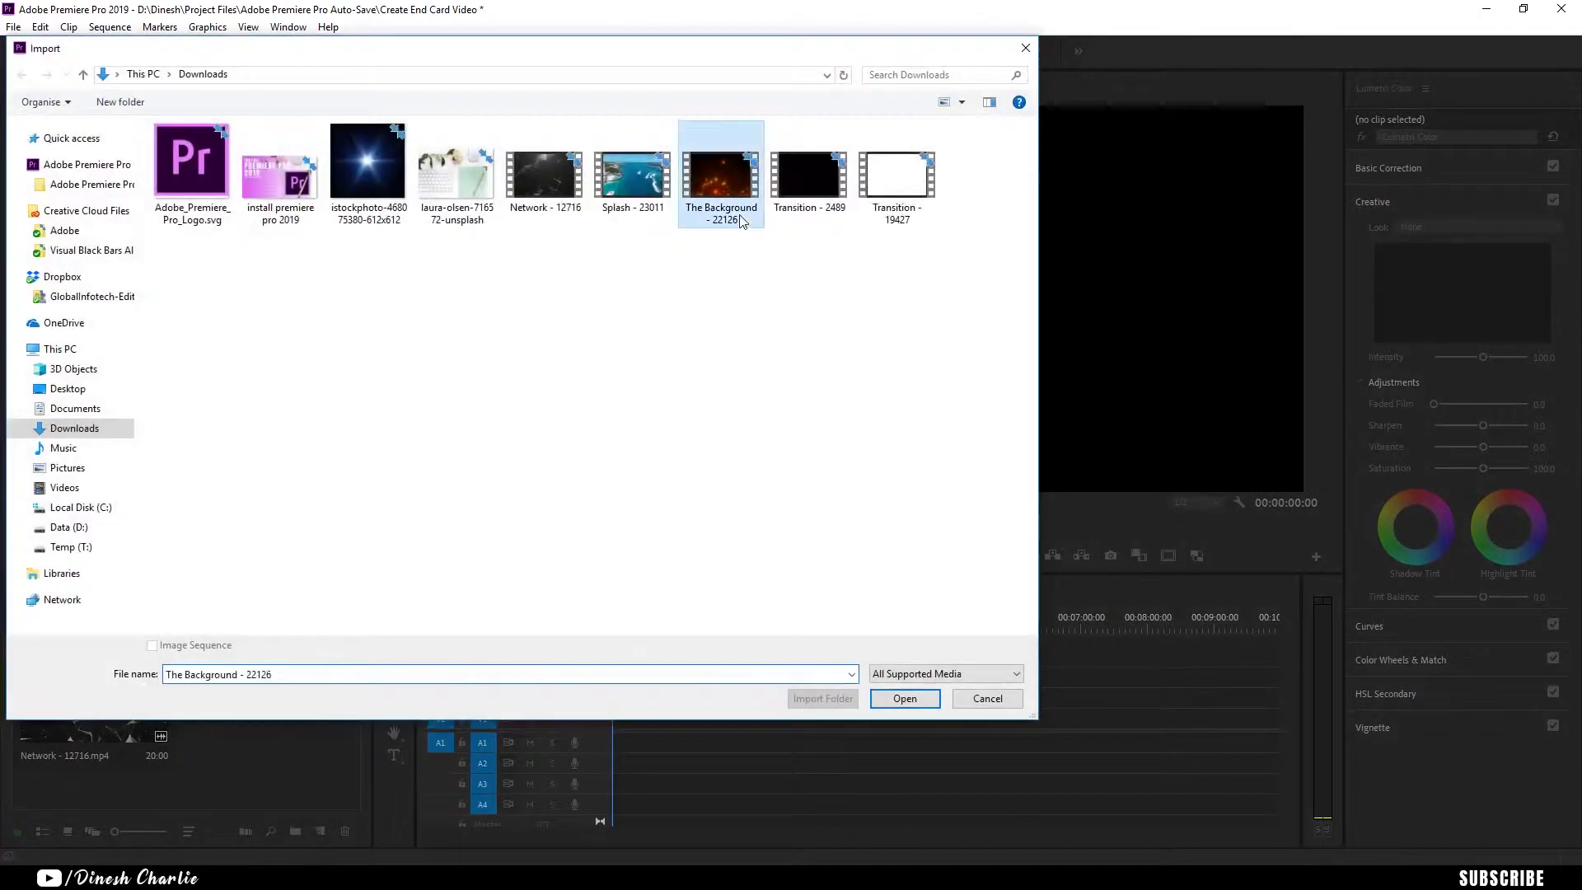
{"action": "left_click", "coordinate": [926, 700]}
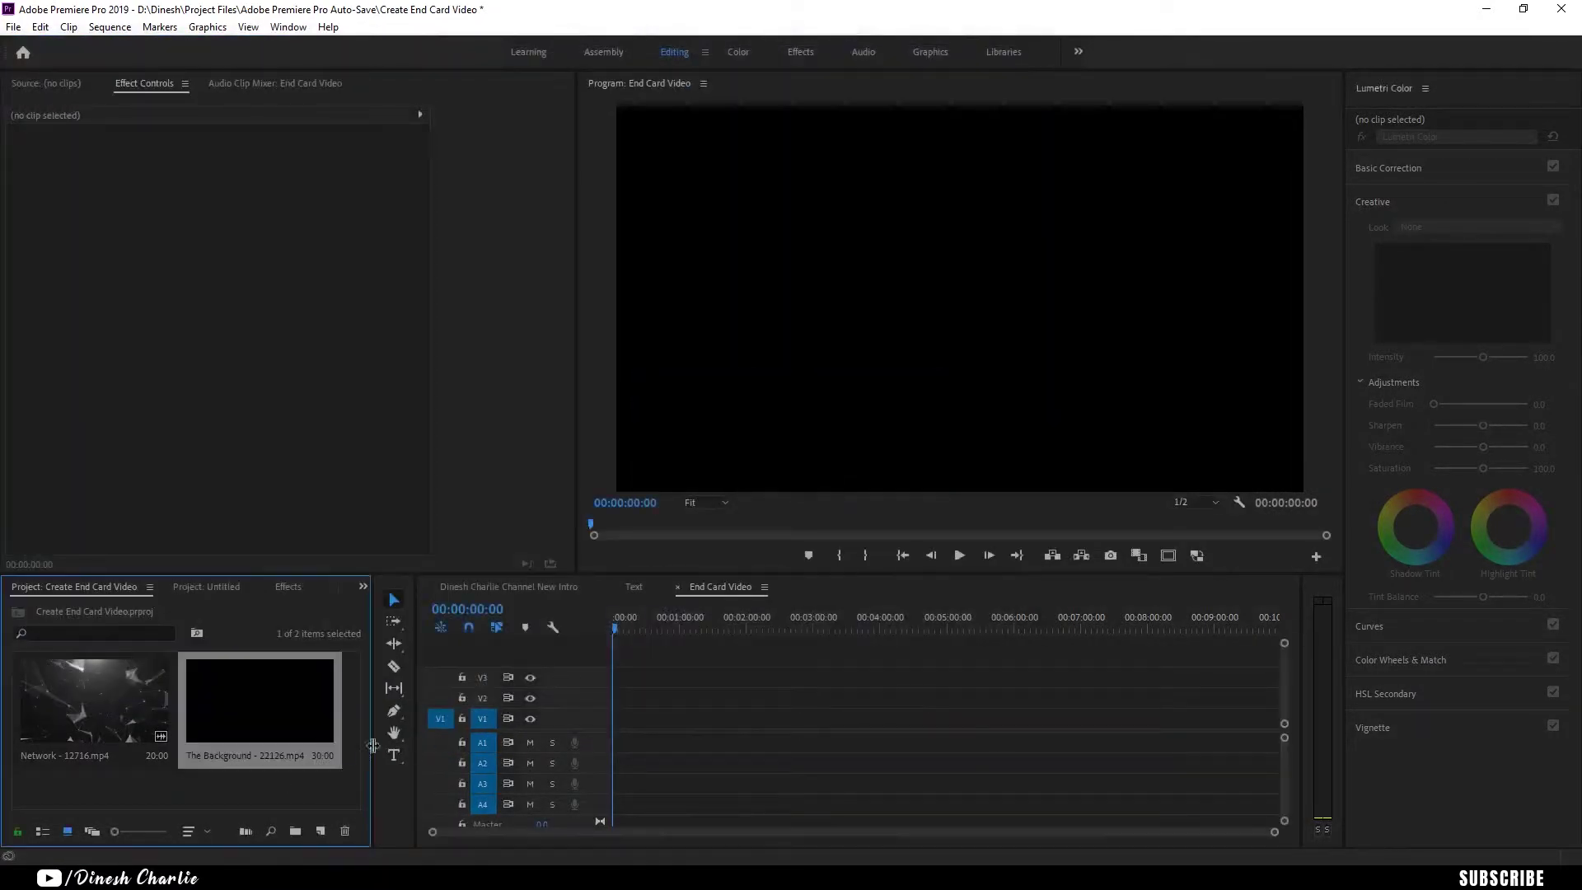
{"action": "mouse_move", "coordinate": [116, 733]}
{"action": "left_mouse_down"}
{"action": "mouse_move", "coordinate": [638, 750]}
{"action": "mouse_move", "coordinate": [620, 746]}
{"action": "left_mouse_up"}
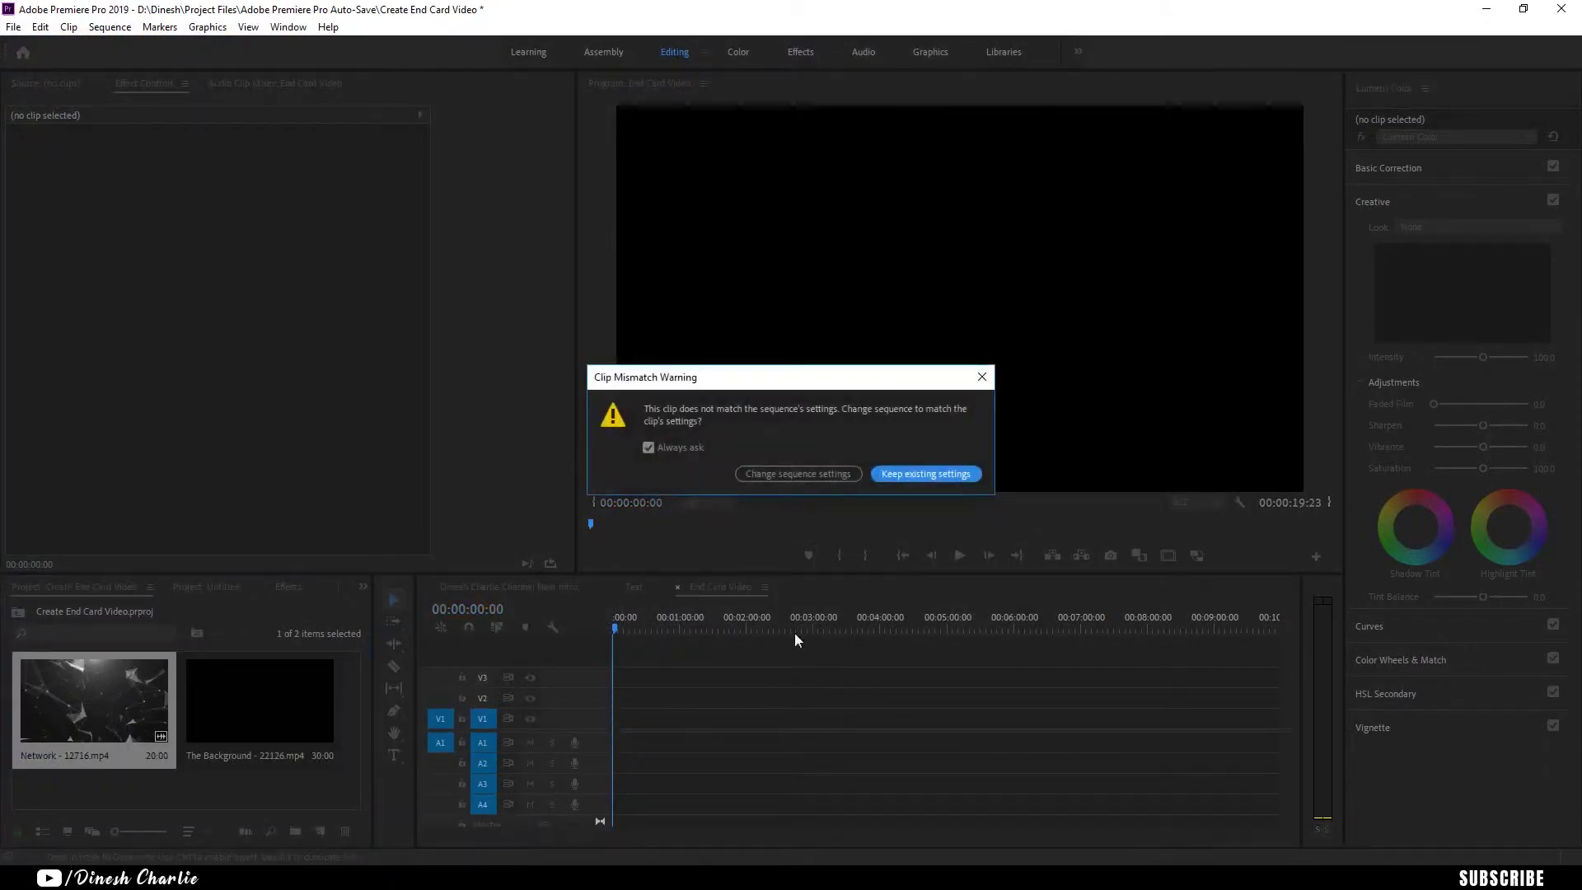
{"action": "left_click", "coordinate": [939, 476]}
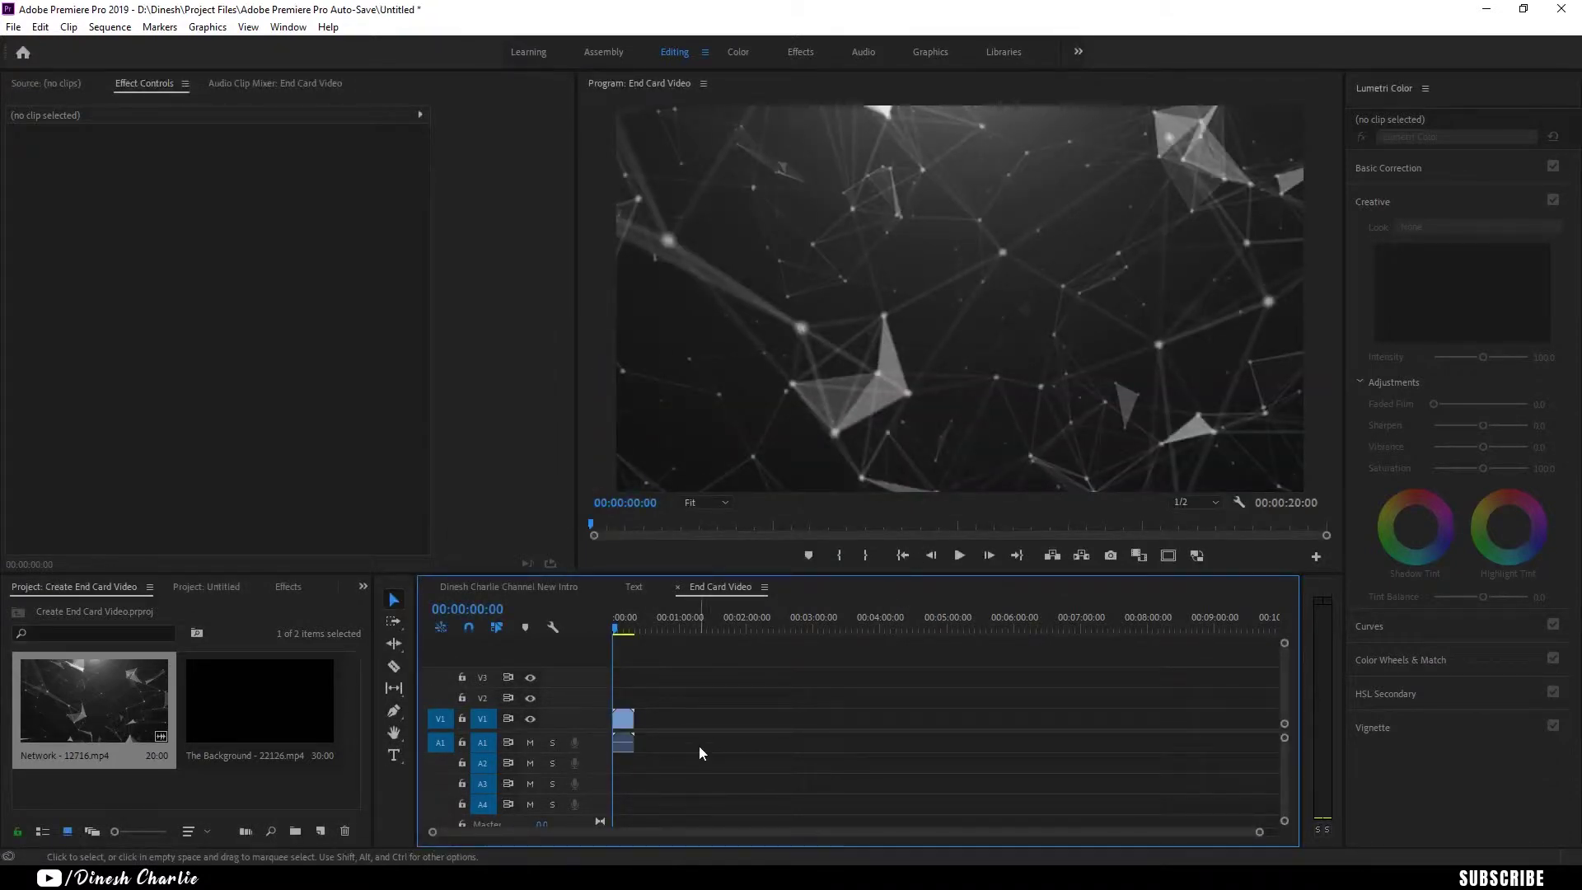
Preview the sequence and add The Background clip on the track above Network.
{"action": "key", "text": "space"}
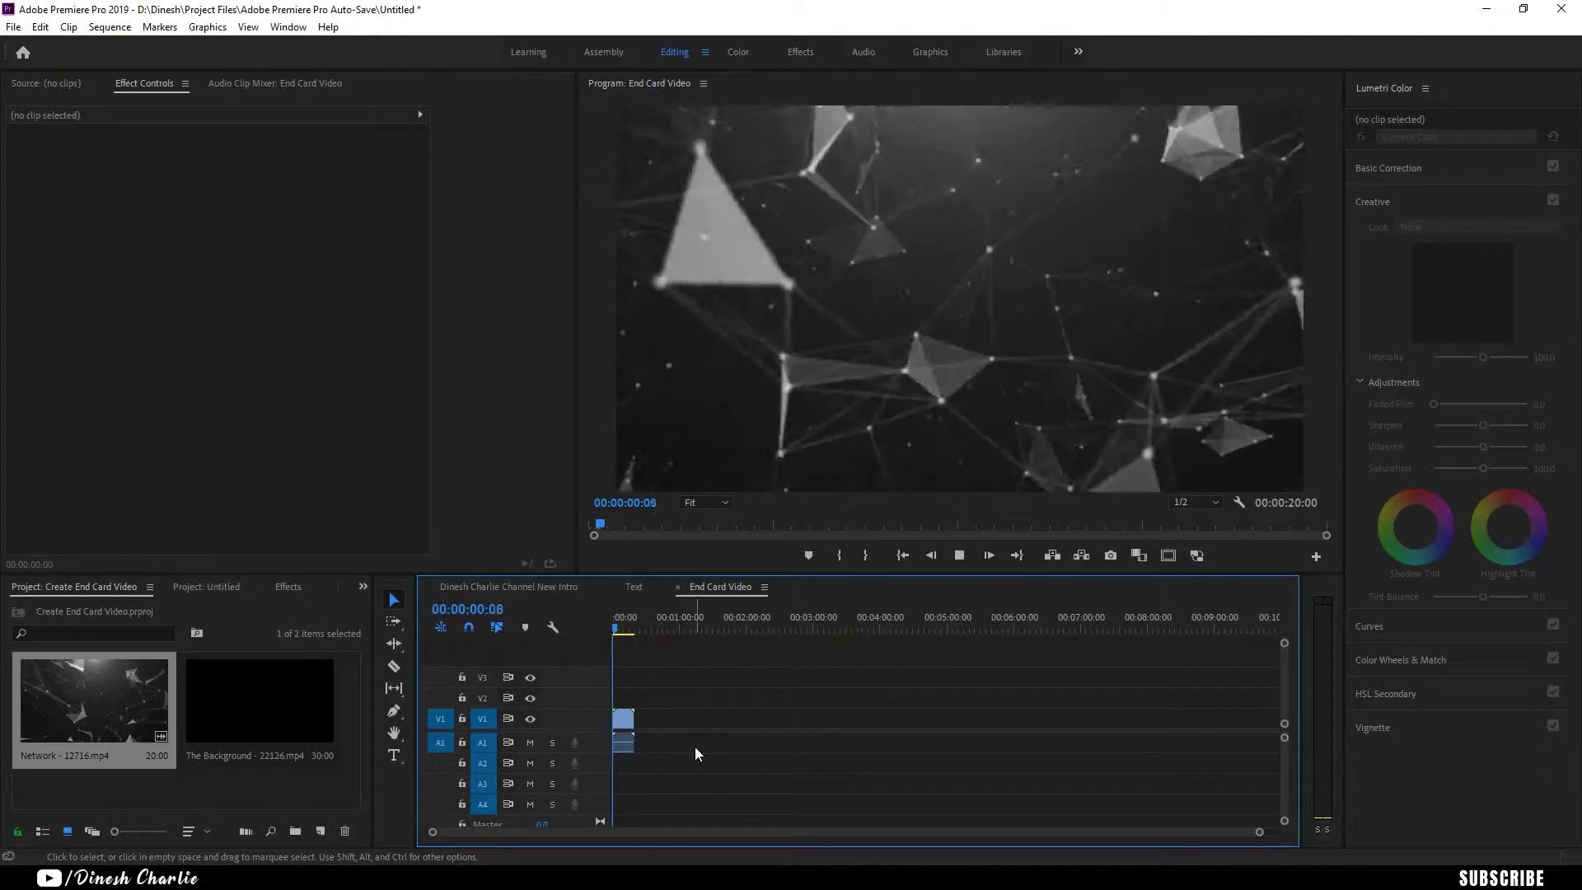
{"action": "key", "text": "space"}
{"action": "key", "text": "d"}
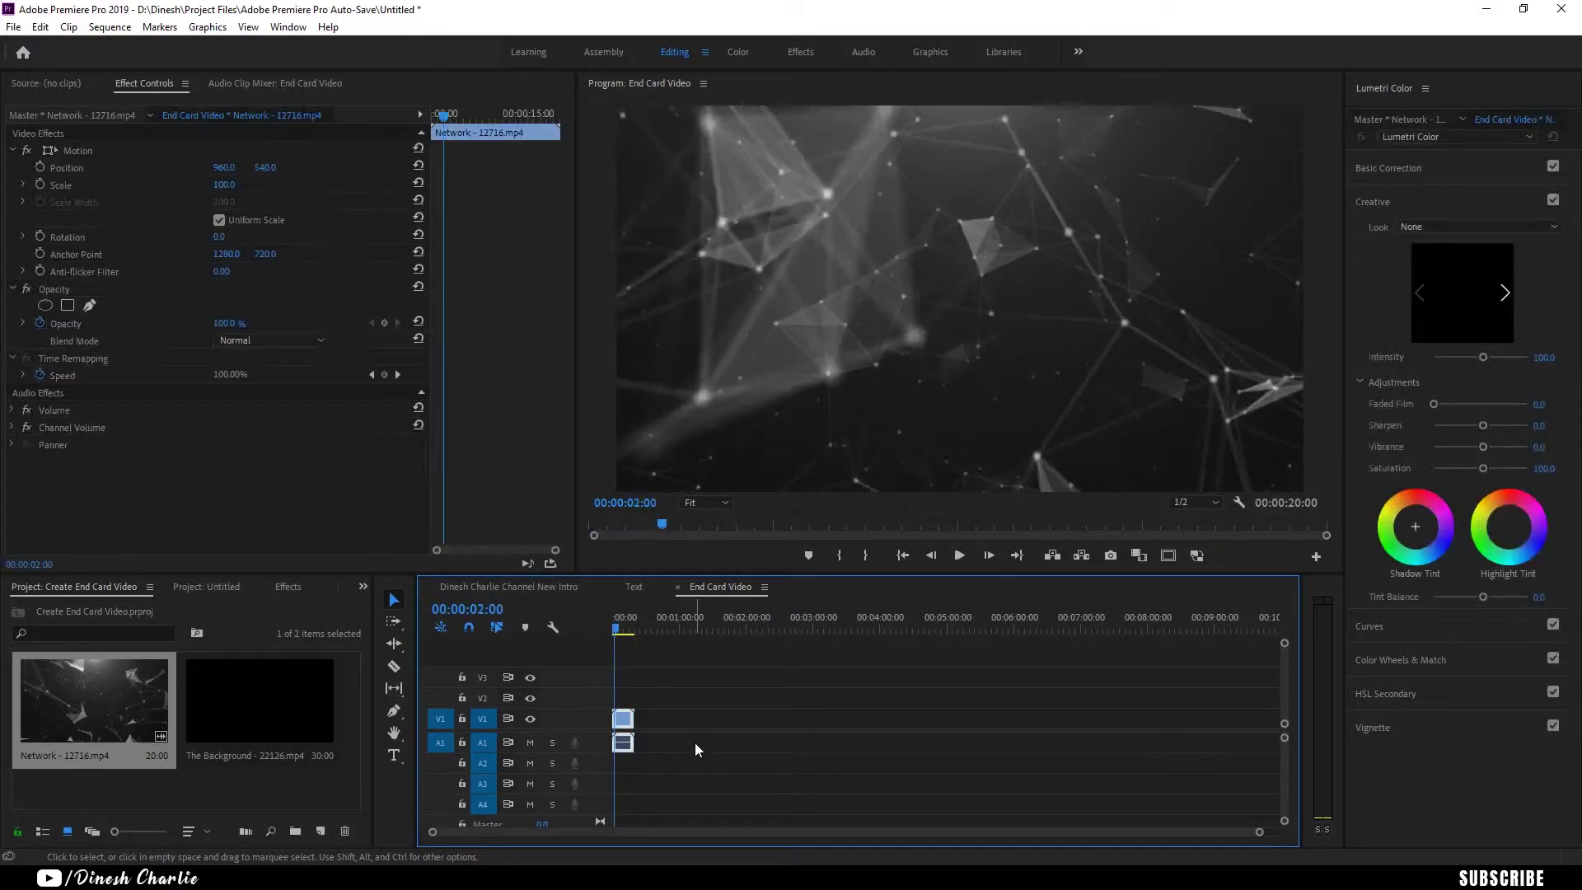
{"action": "mouse_move", "coordinate": [254, 702]}
{"action": "left_mouse_down"}
{"action": "mouse_move", "coordinate": [597, 707]}
{"action": "mouse_move", "coordinate": [643, 725]}
{"action": "left_mouse_up"}
Zoom the timeline and trim both clips so they end together around 20 seconds.
{"action": "key", "text": "equal"}
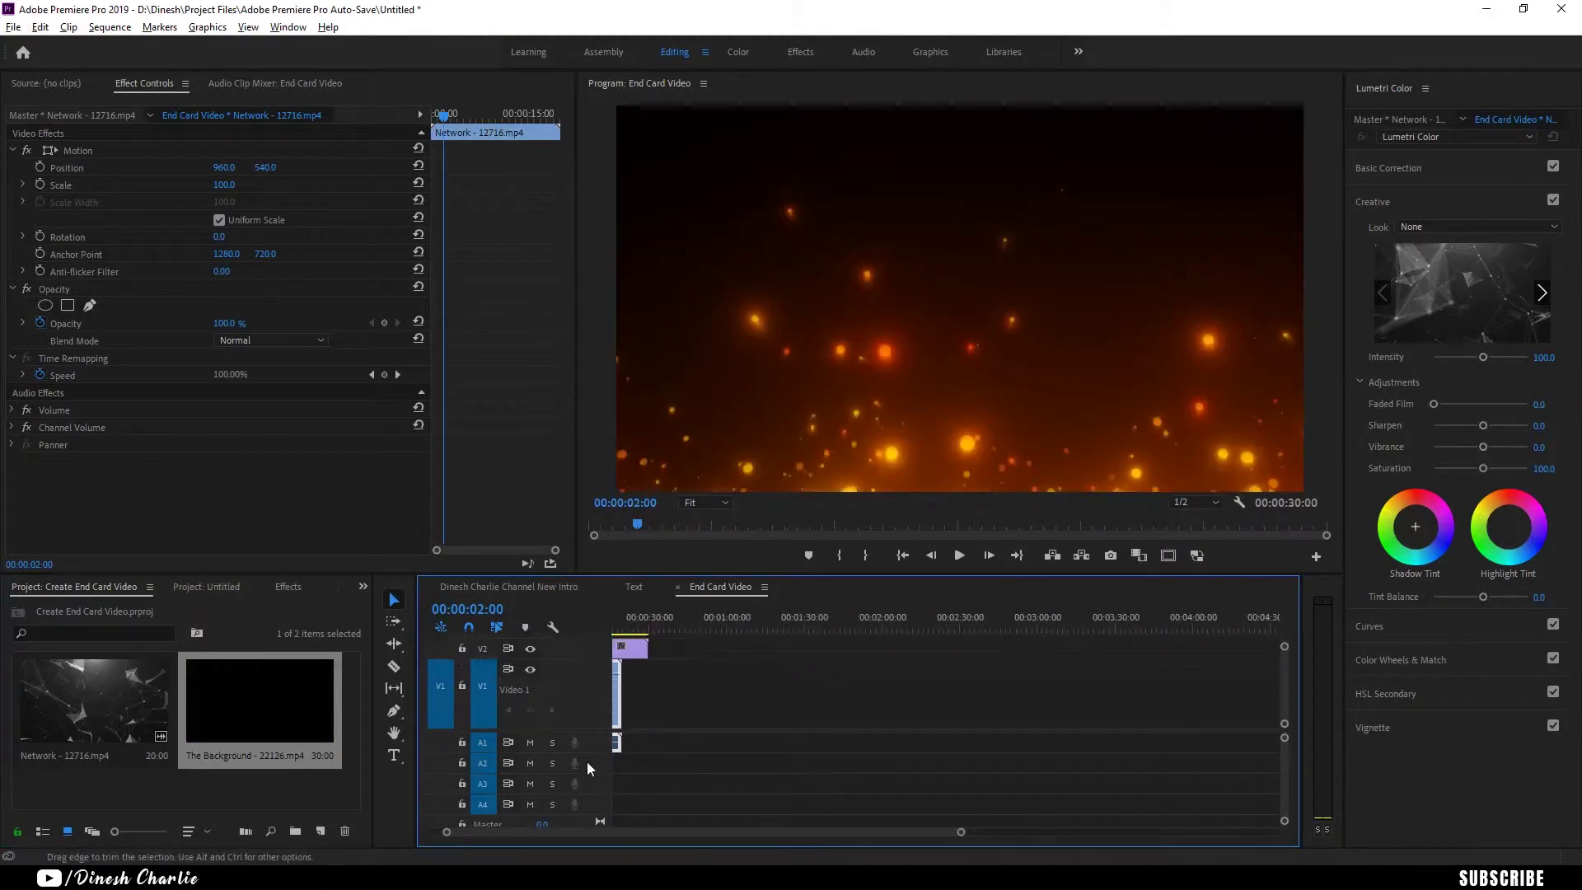
{"action": "double_click", "coordinate": [595, 703]}
{"action": "left_click_drag", "start_coordinate": [605, 830], "coordinate": [512, 830]}
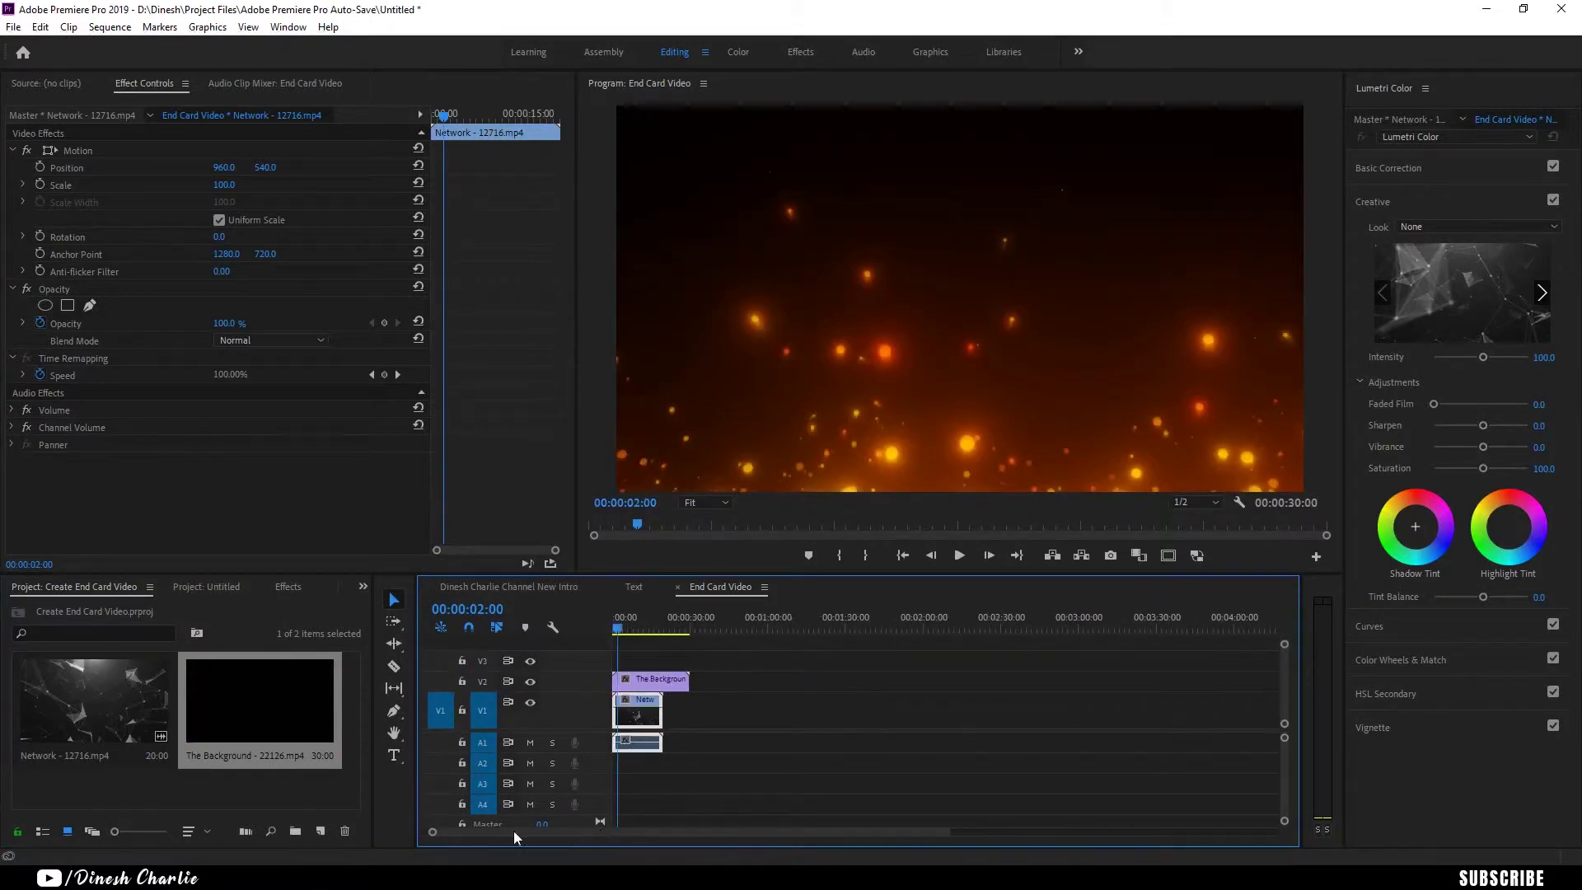
{"action": "key", "text": "equal"}
{"action": "key", "text": "equal"}
{"action": "key", "text": "equal"}
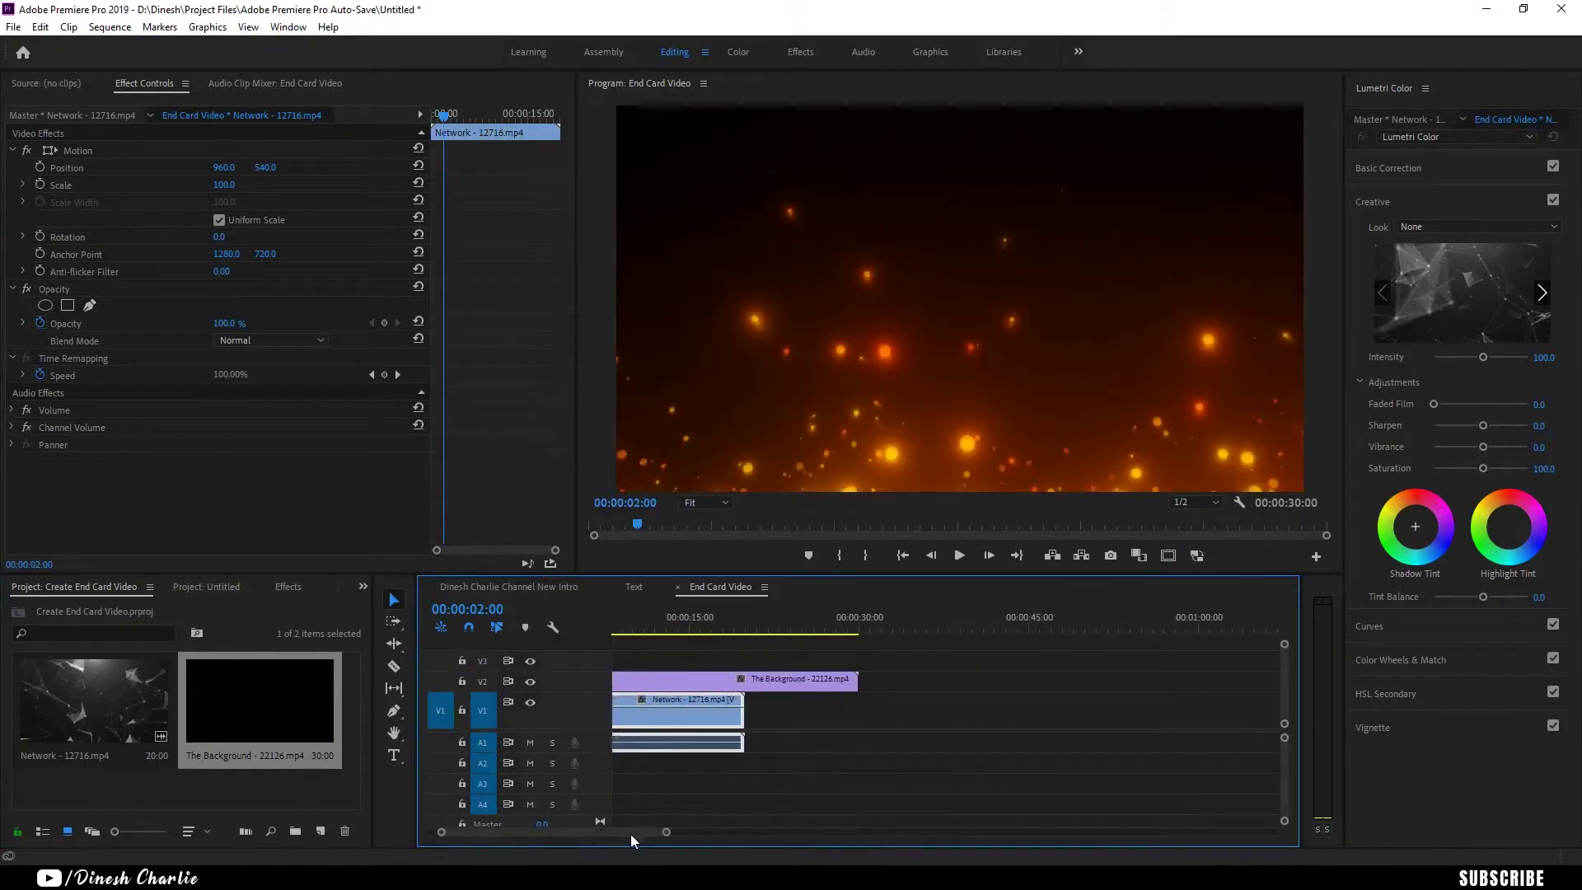
{"action": "left_click_drag", "start_coordinate": [837, 712], "coordinate": [865, 713]}
{"action": "left_click_drag", "start_coordinate": [949, 681], "coordinate": [837, 711]}
{"action": "left_click", "coordinate": [875, 715]}
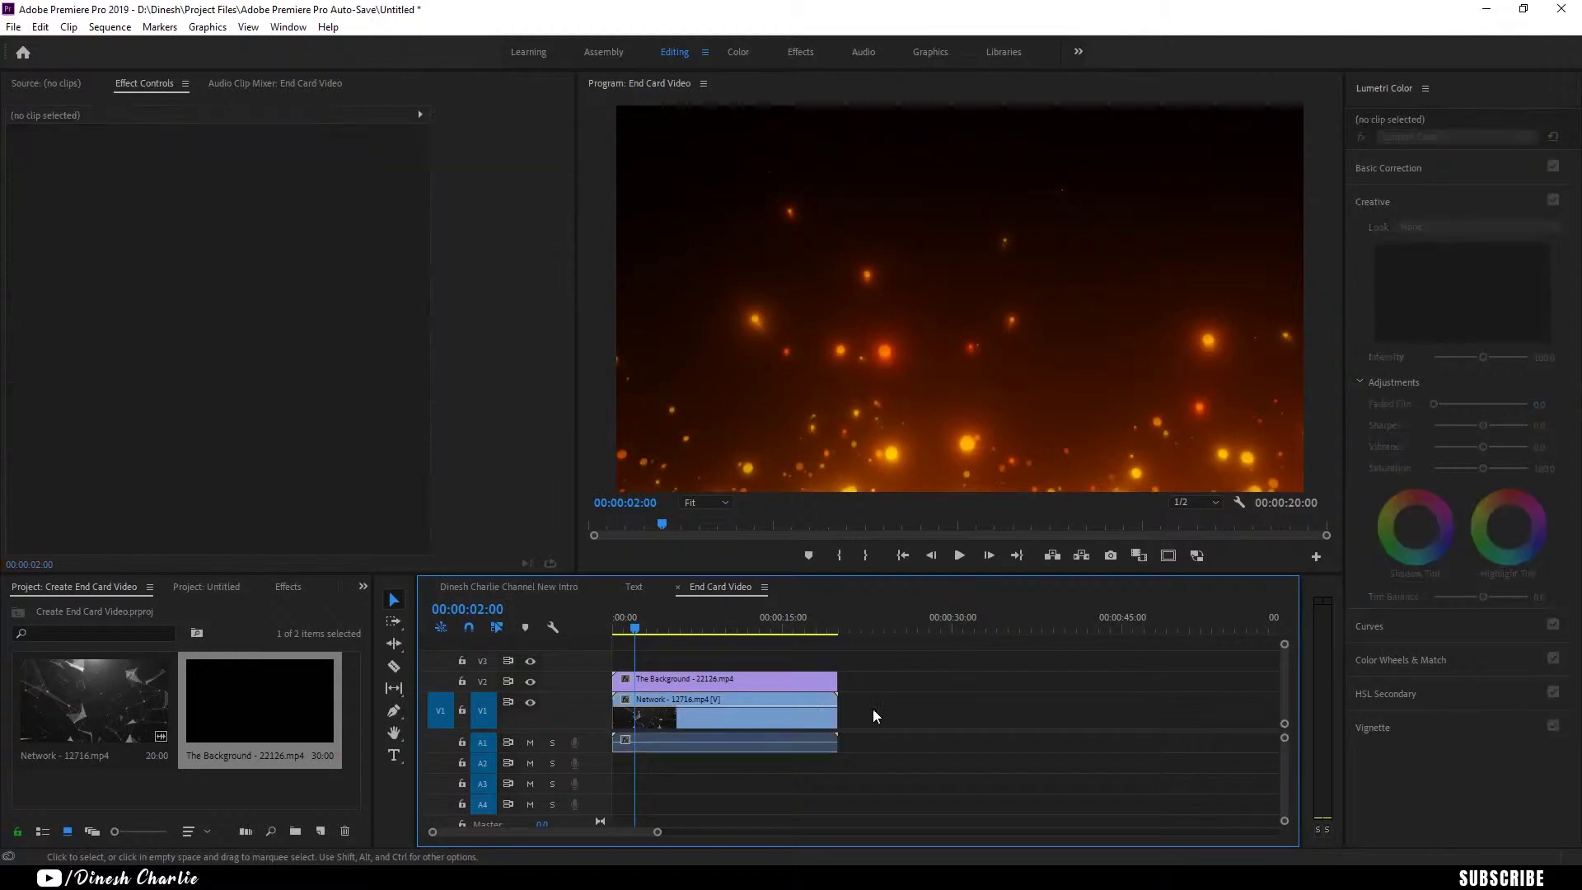
Set The Background clip's blend mode to Screen and play back the result.
{"action": "left_click", "coordinate": [788, 685]}
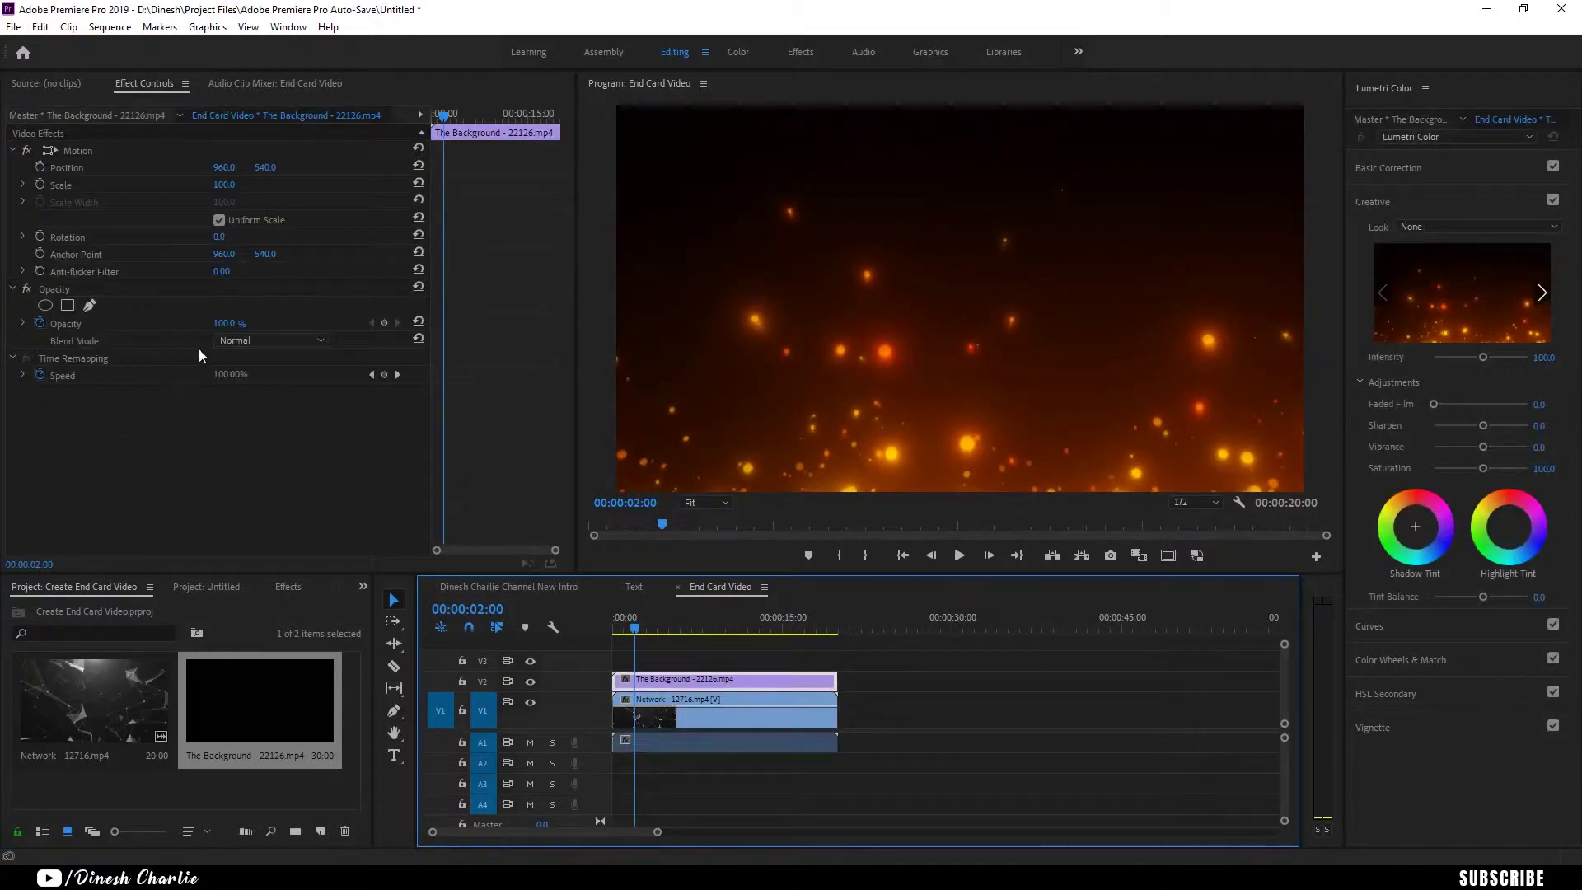
{"action": "left_click", "coordinate": [234, 340]}
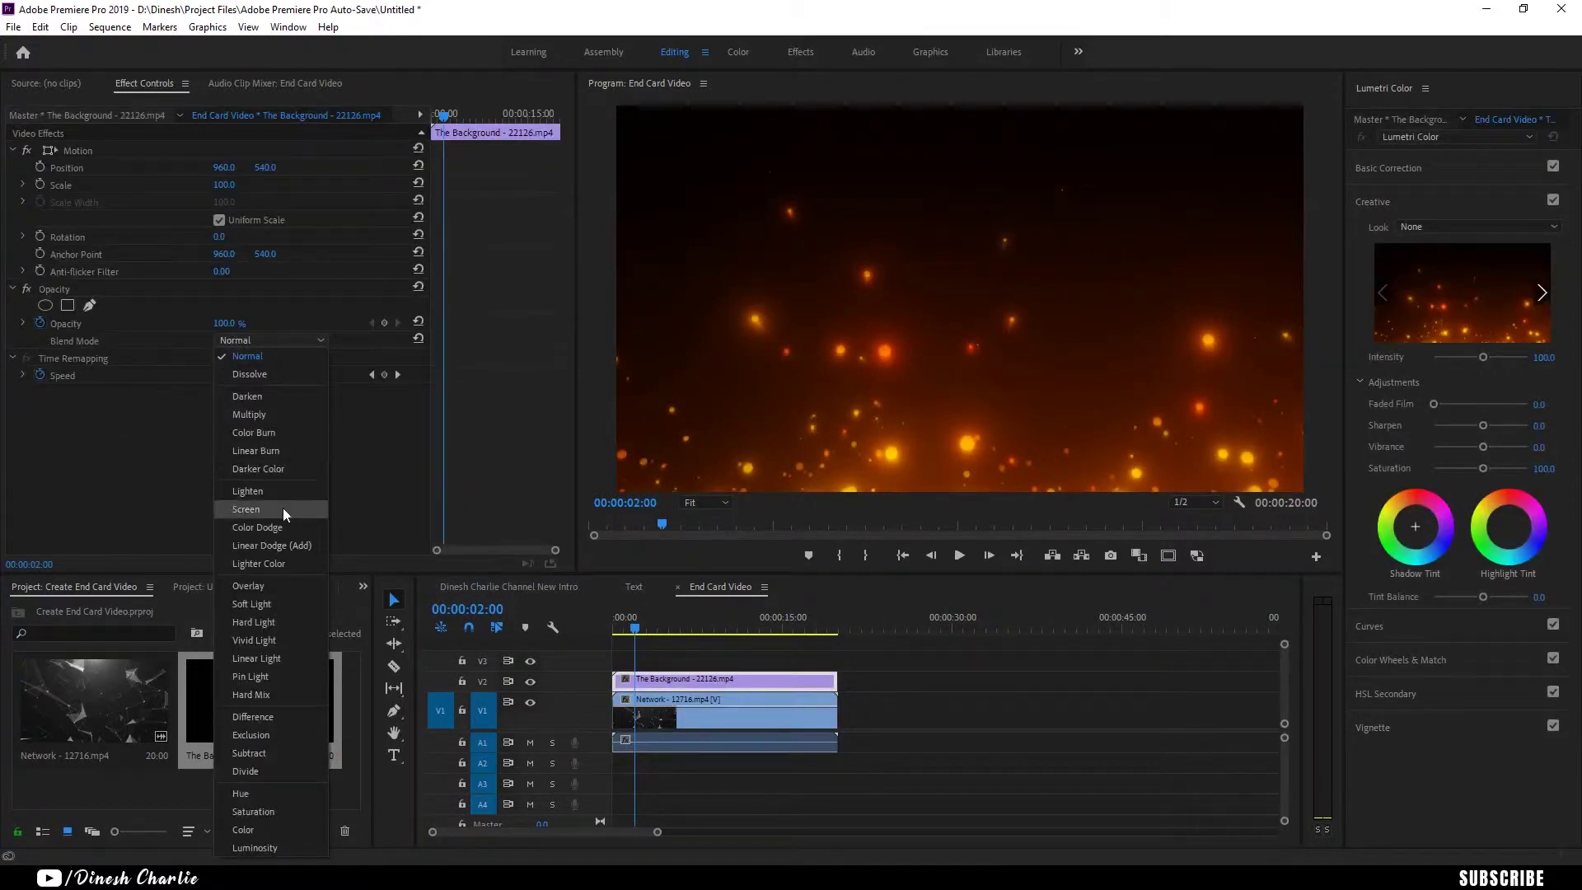
{"action": "left_click", "coordinate": [281, 509]}
{"action": "left_click_drag", "start_coordinate": [637, 631], "coordinate": [615, 630]}
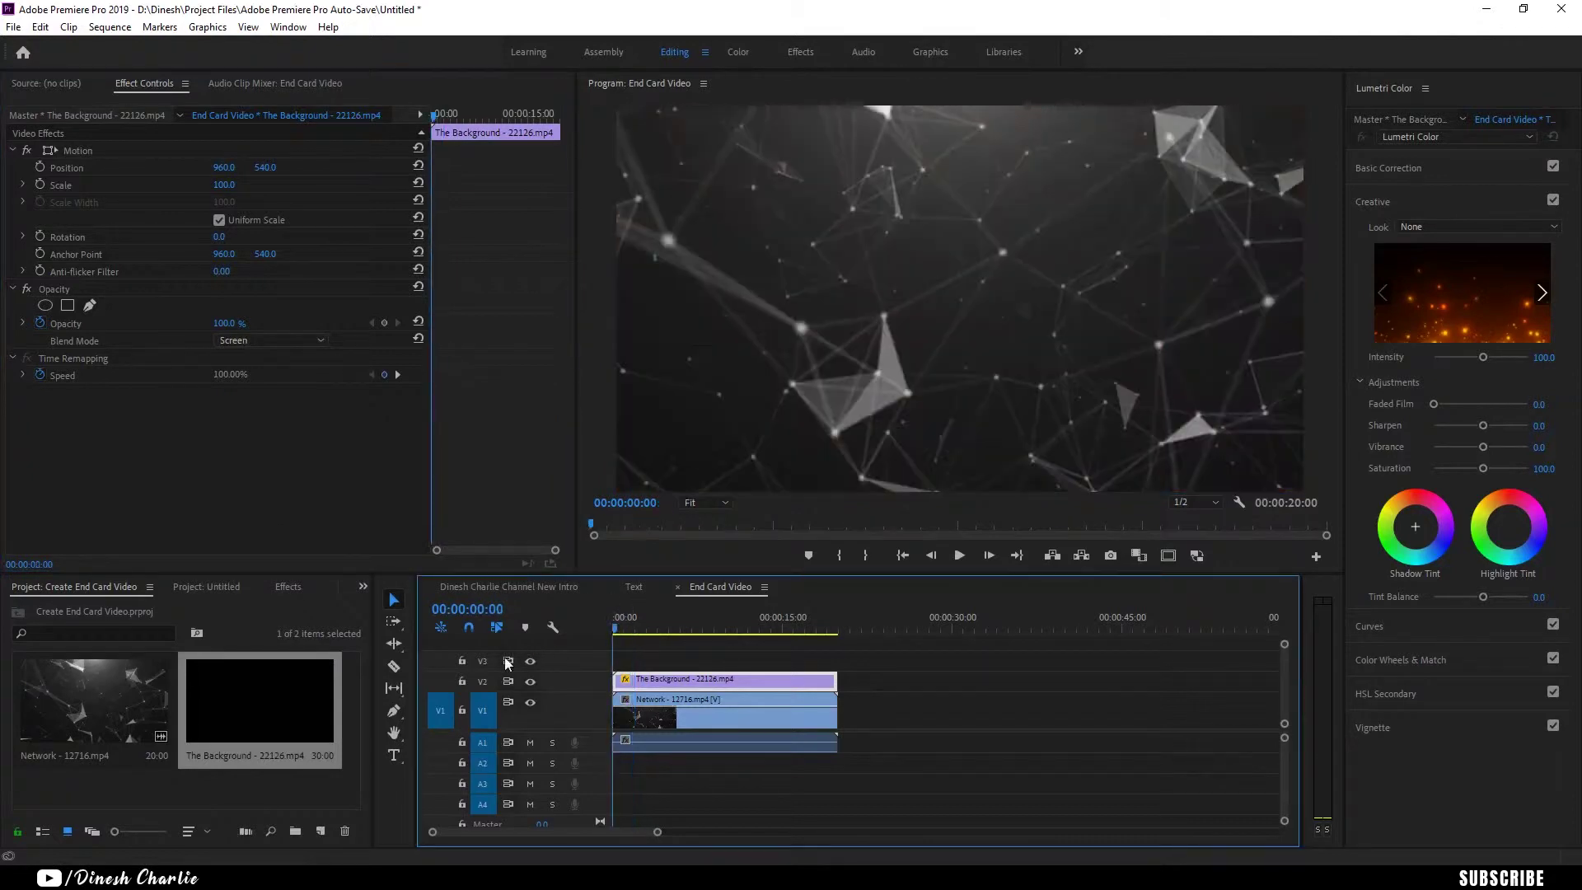
{"action": "key", "text": "space"}
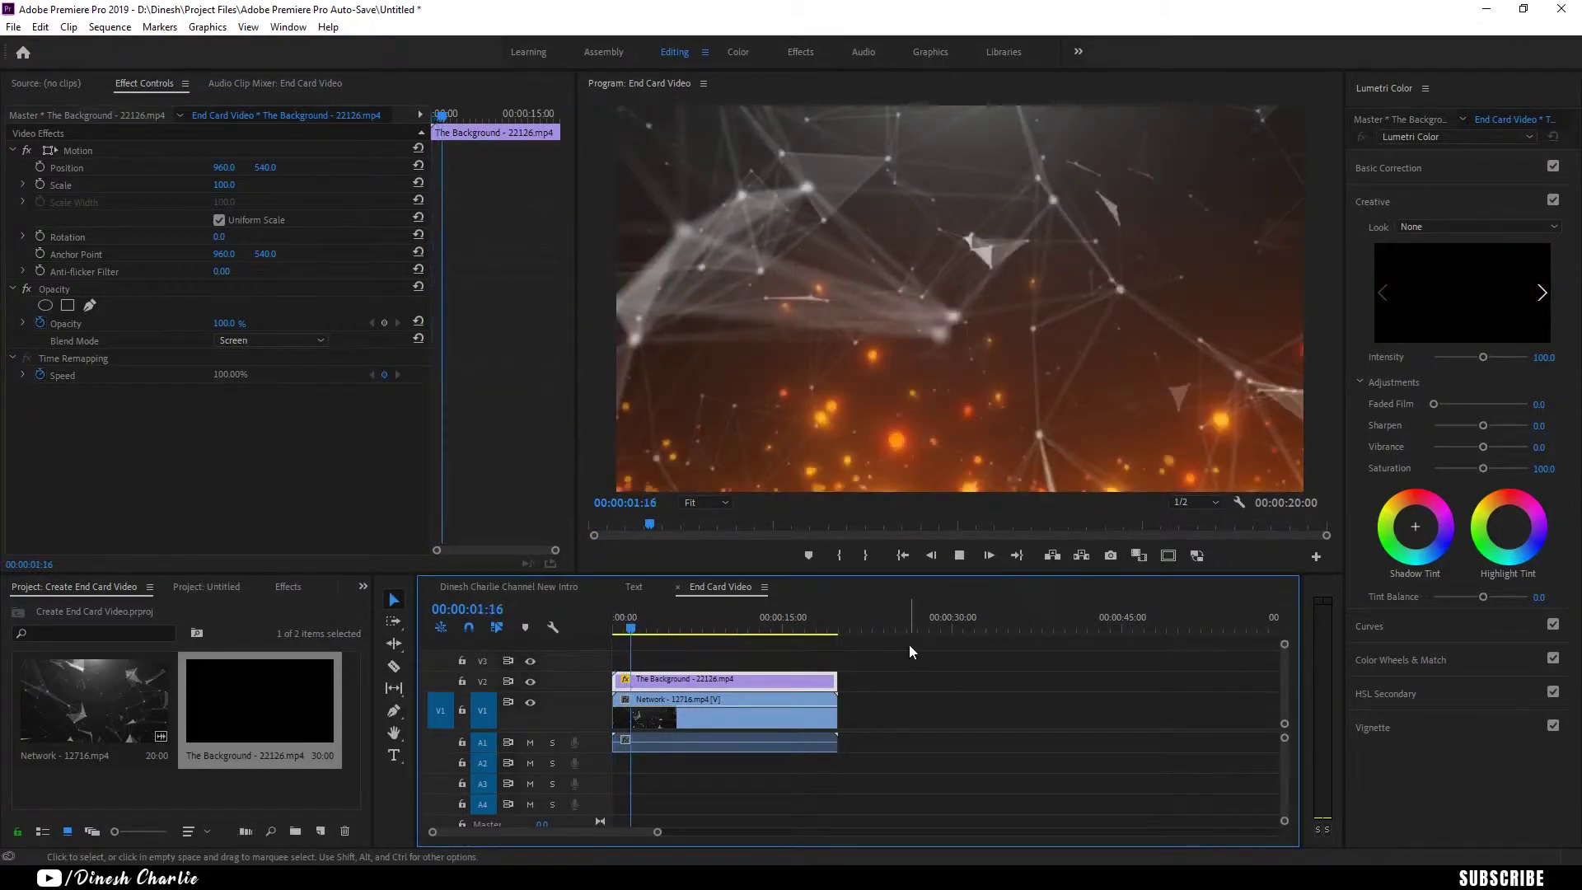
Unlink the Network clip's audio and ripple delete it from the sequence.
{"action": "left_click", "coordinate": [814, 708]}
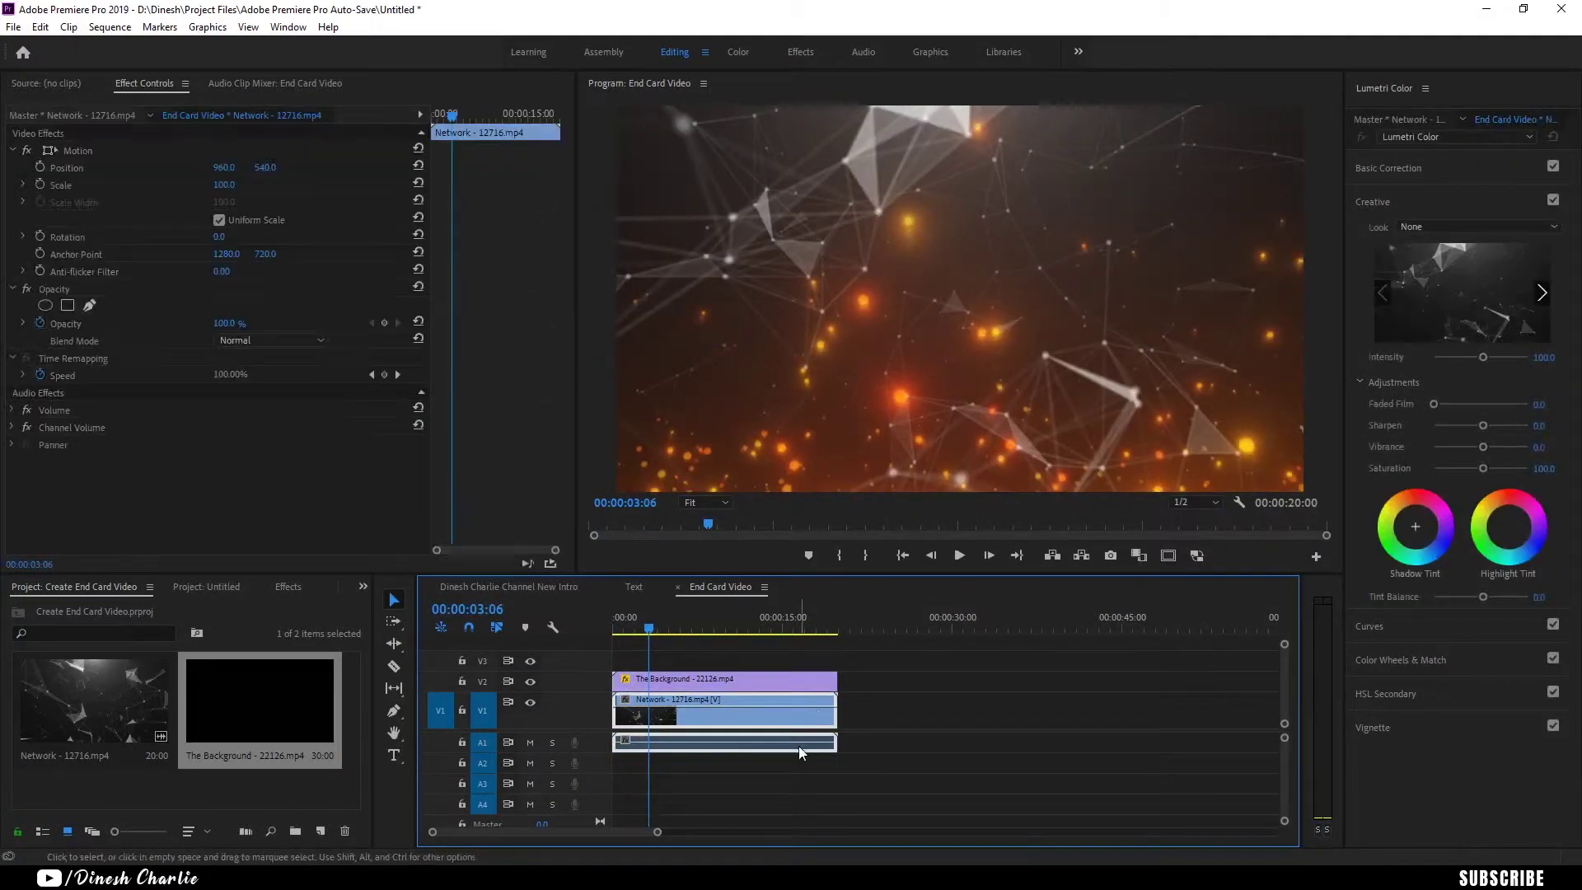
{"action": "right_click", "coordinate": [798, 745]}
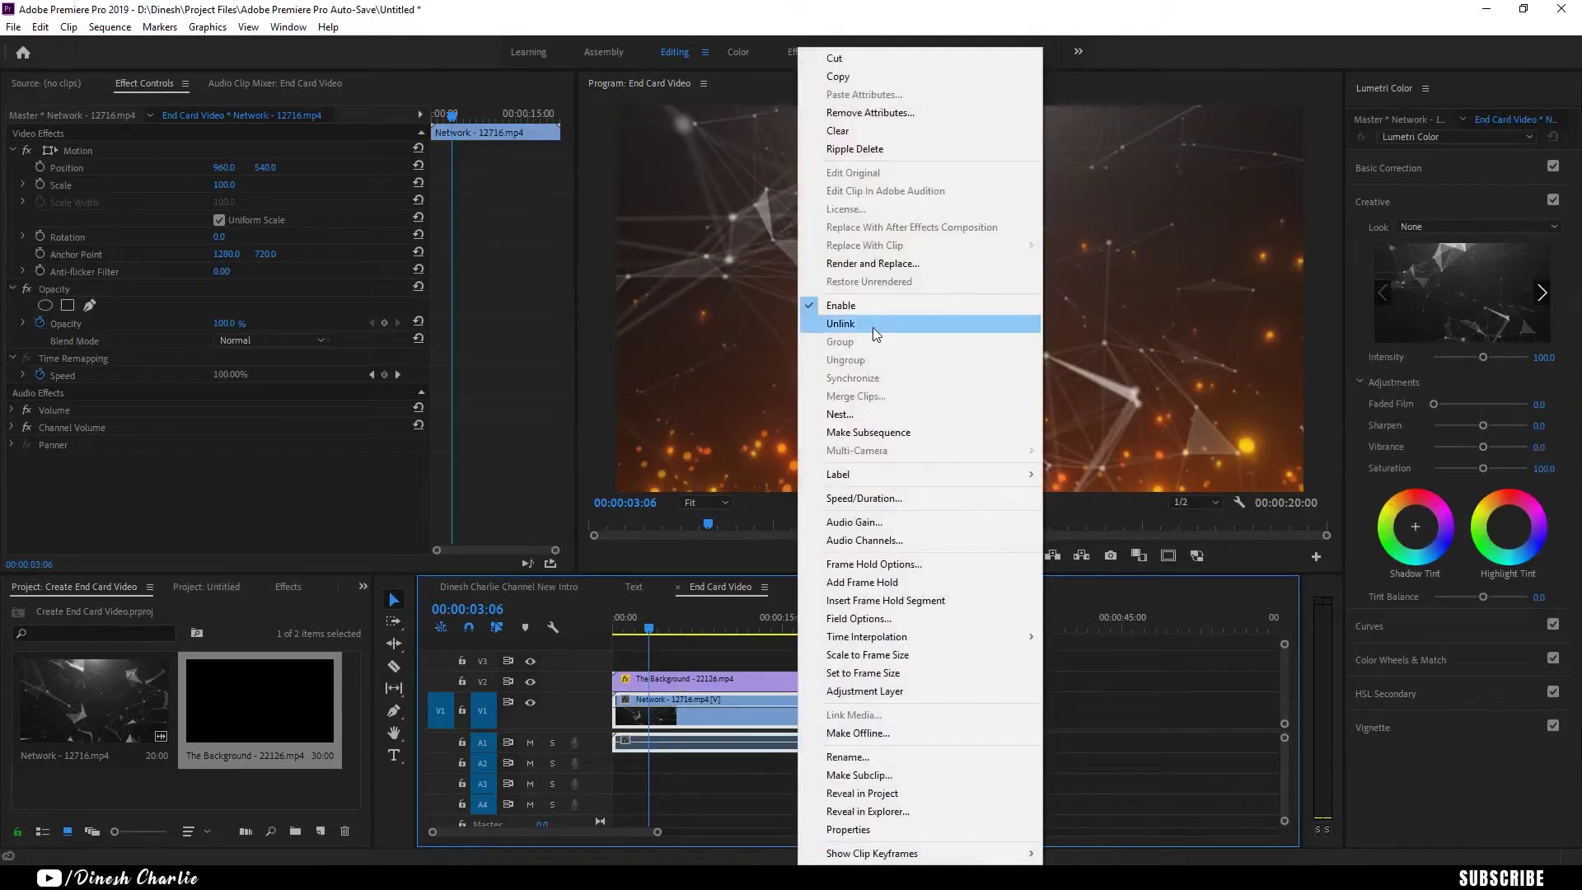
{"action": "left_click", "coordinate": [872, 328]}
{"action": "left_click", "coordinate": [812, 752]}
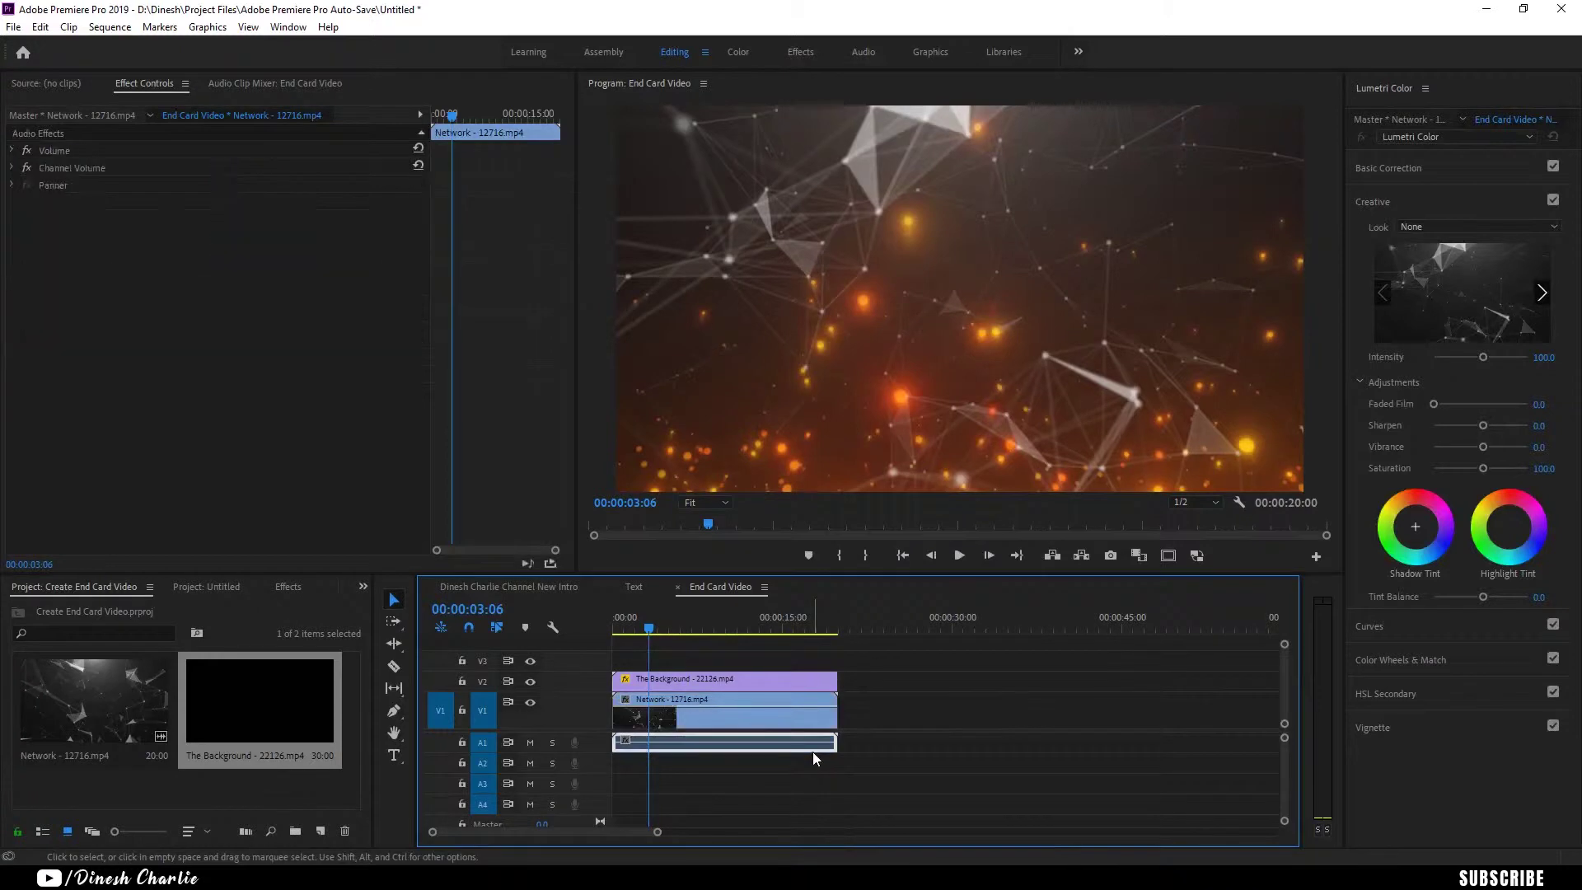
{"action": "right_click", "coordinate": [813, 752]}
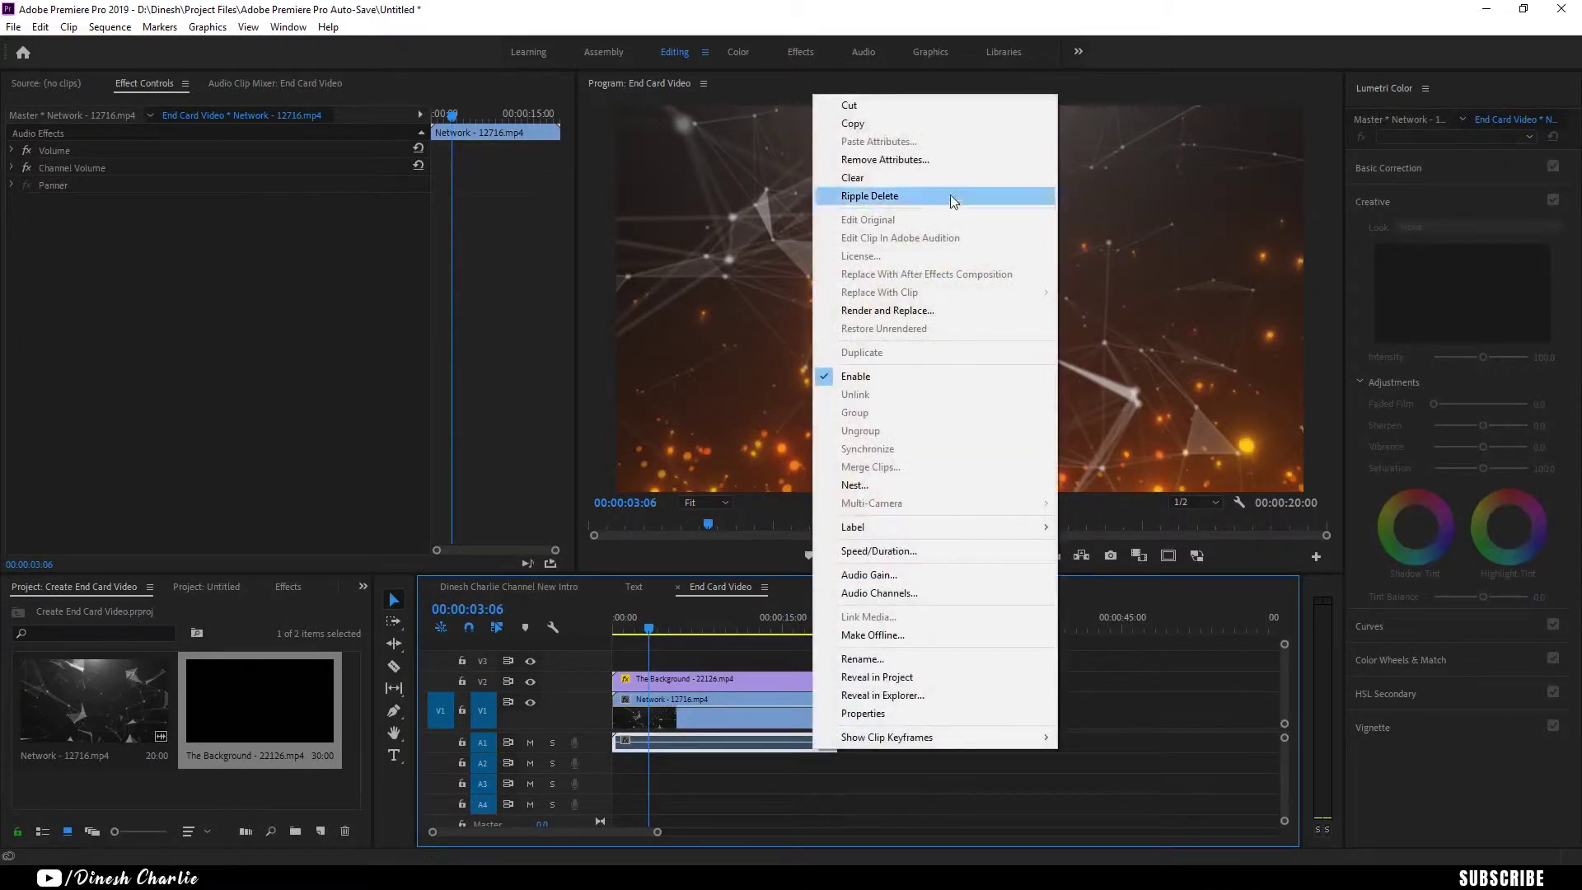
{"action": "left_click", "coordinate": [946, 177]}
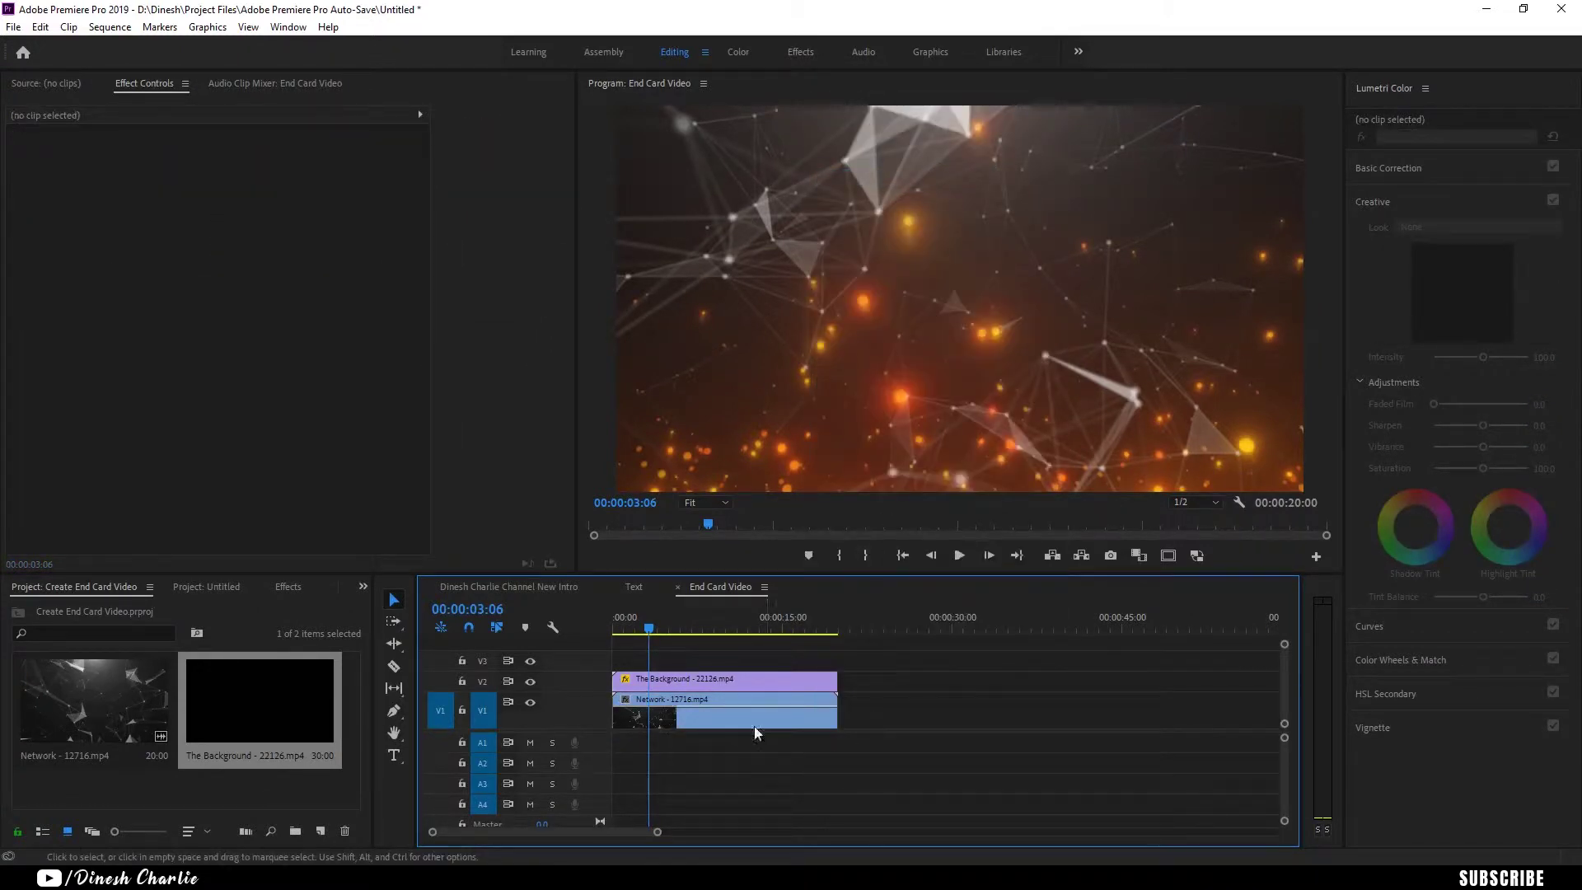
Apply Lumetri Color to Network, tinting its shadows purple-blue and adjusting its highlights.
{"action": "left_click", "coordinate": [629, 630]}
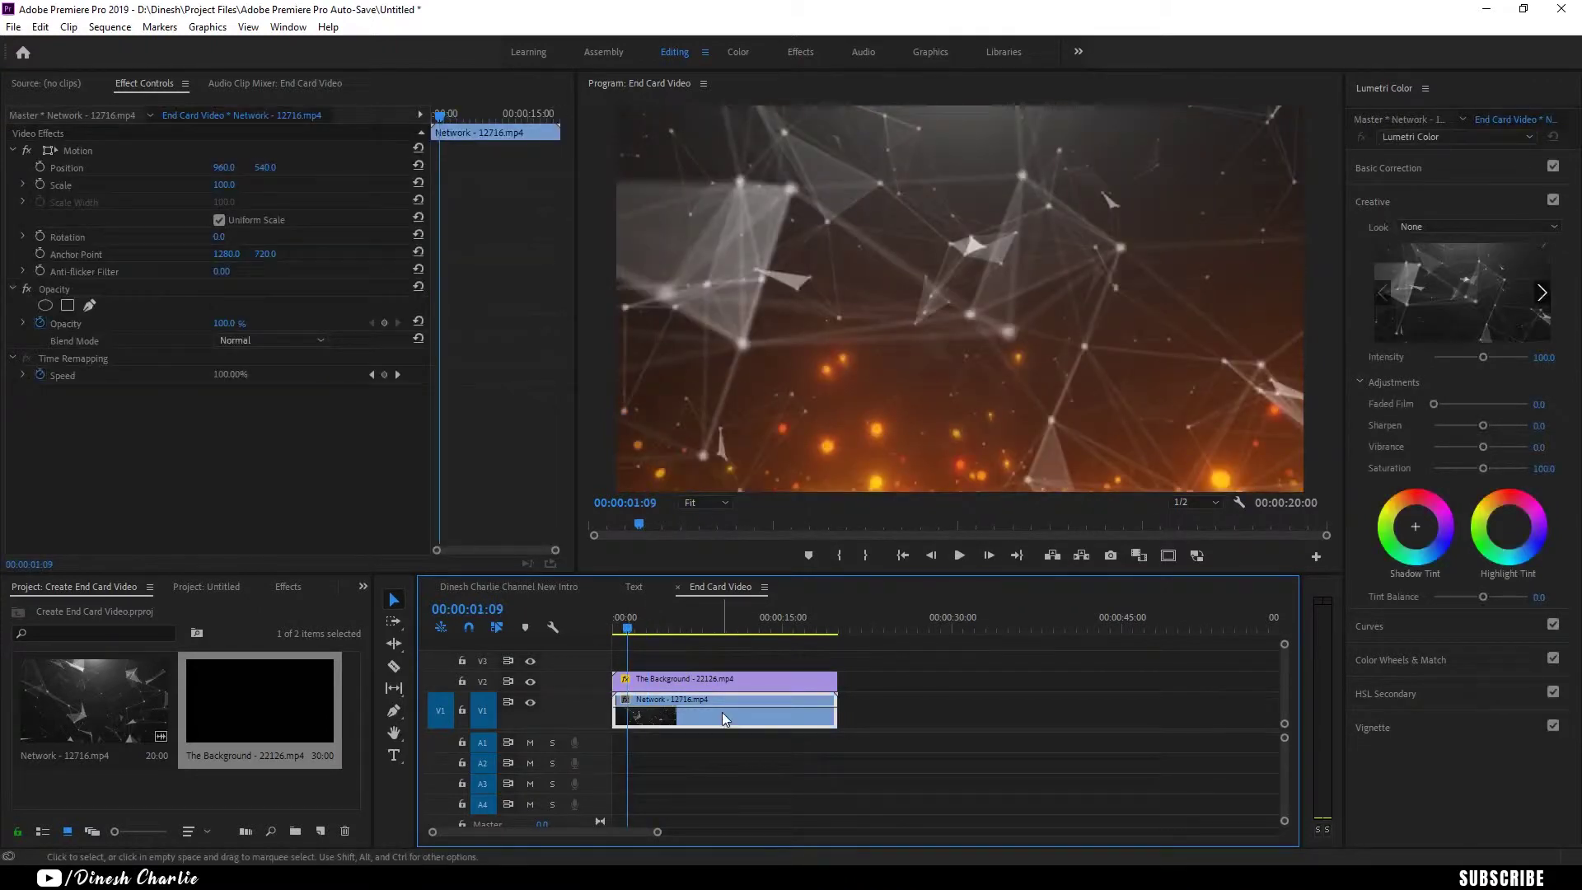
{"action": "left_click", "coordinate": [1417, 530]}
{"action": "left_click_drag", "start_coordinate": [1417, 530], "coordinate": [1419, 525]}
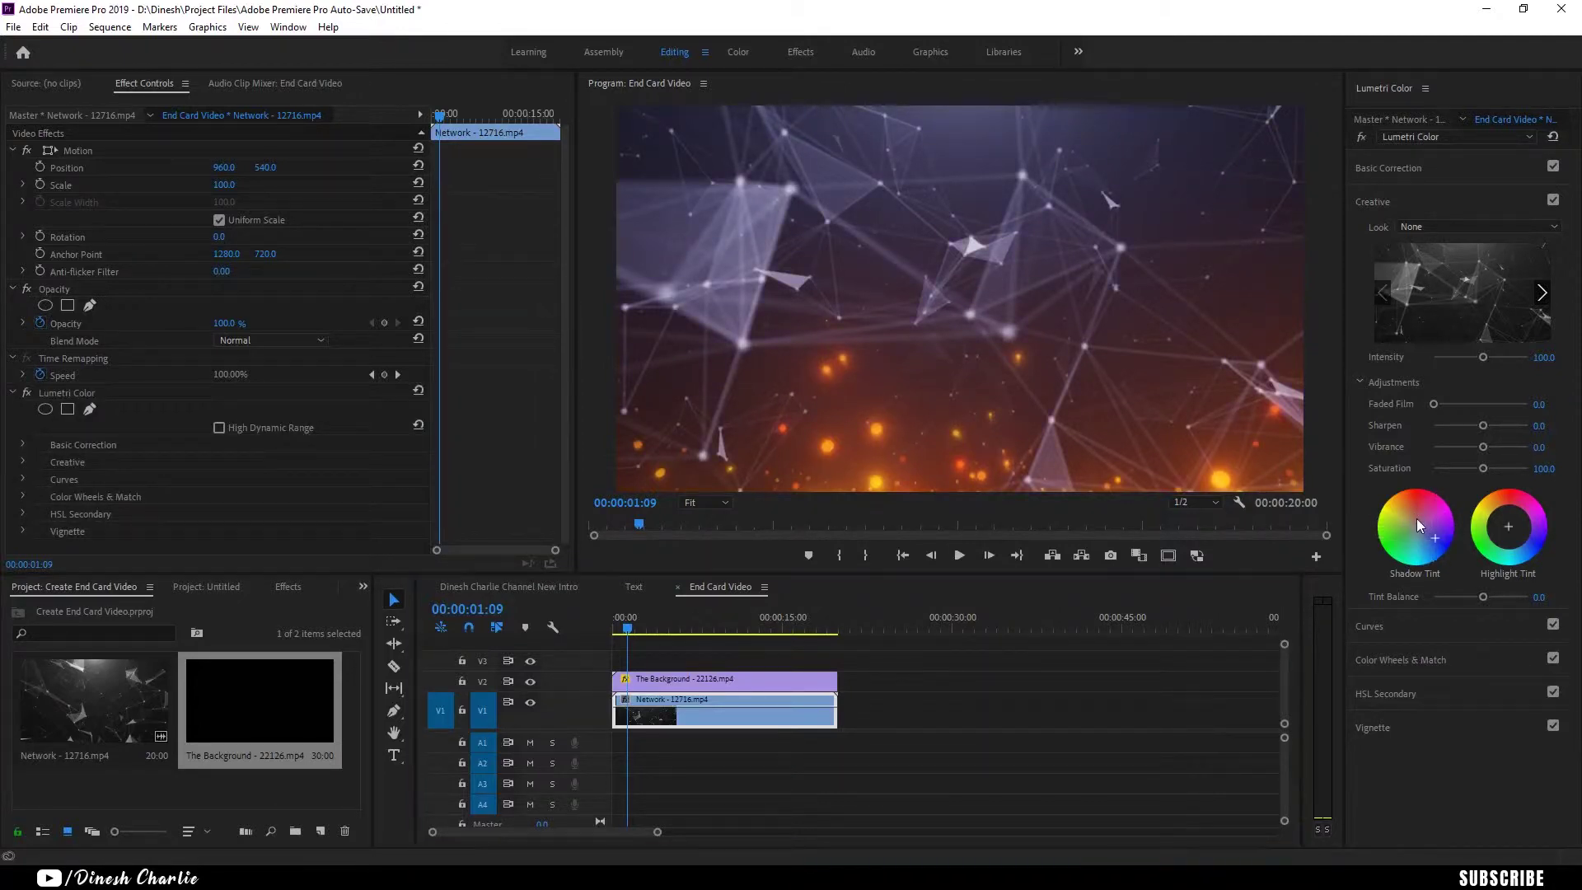
{"action": "left_click_drag", "start_coordinate": [1511, 522], "coordinate": [1531, 544]}
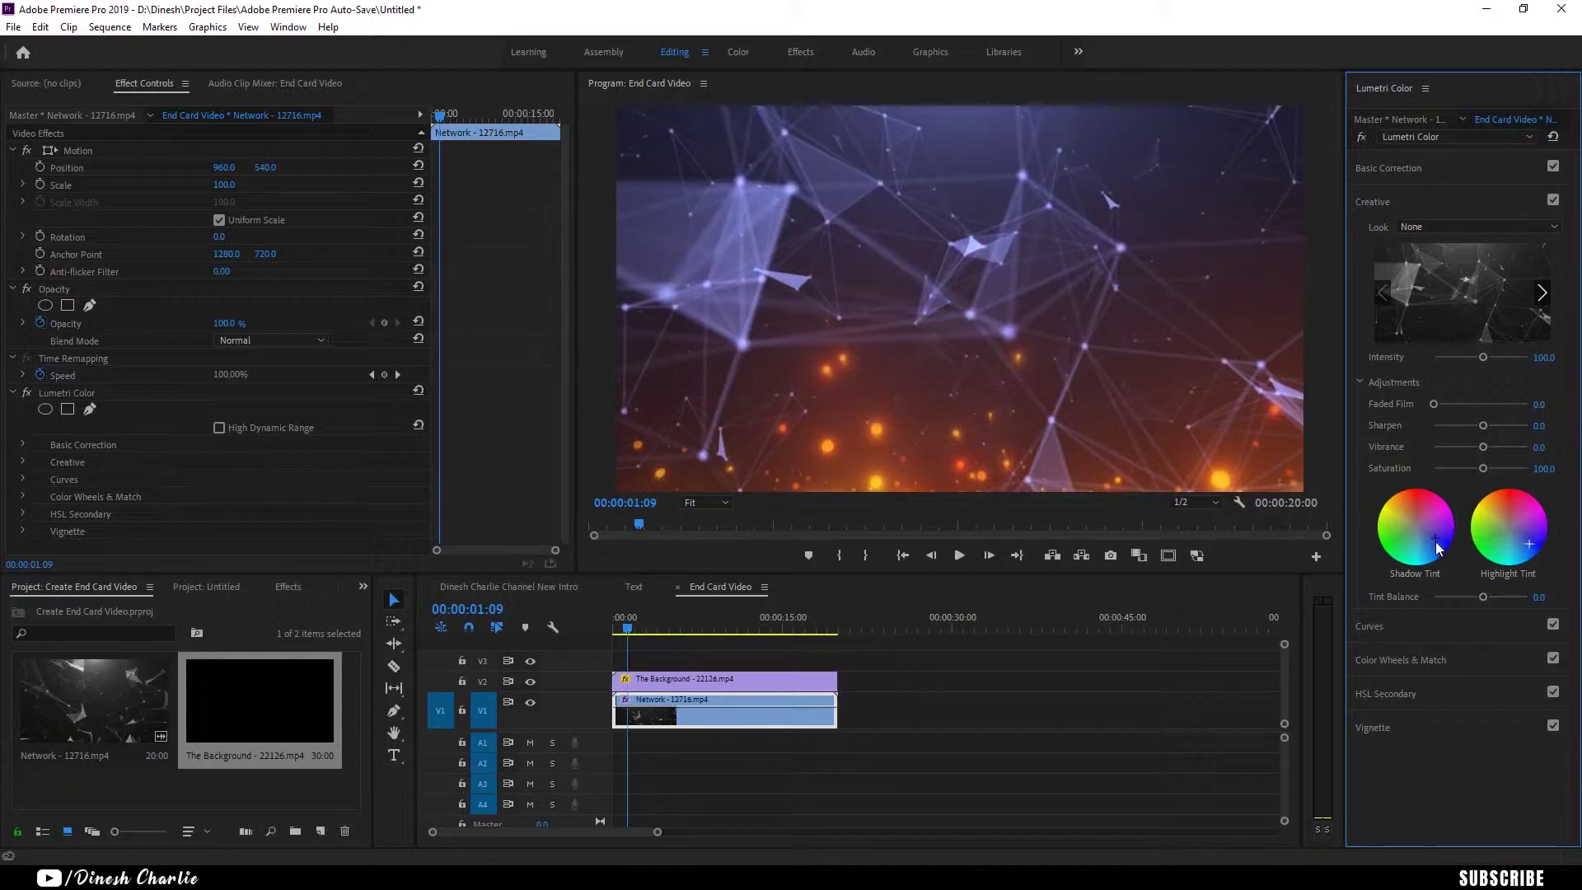
{"action": "left_click_drag", "start_coordinate": [1436, 540], "coordinate": [1438, 542]}
Tint The Background clip's shadows and highlights with the Lumetri color wheels.
{"action": "left_click", "coordinate": [776, 679]}
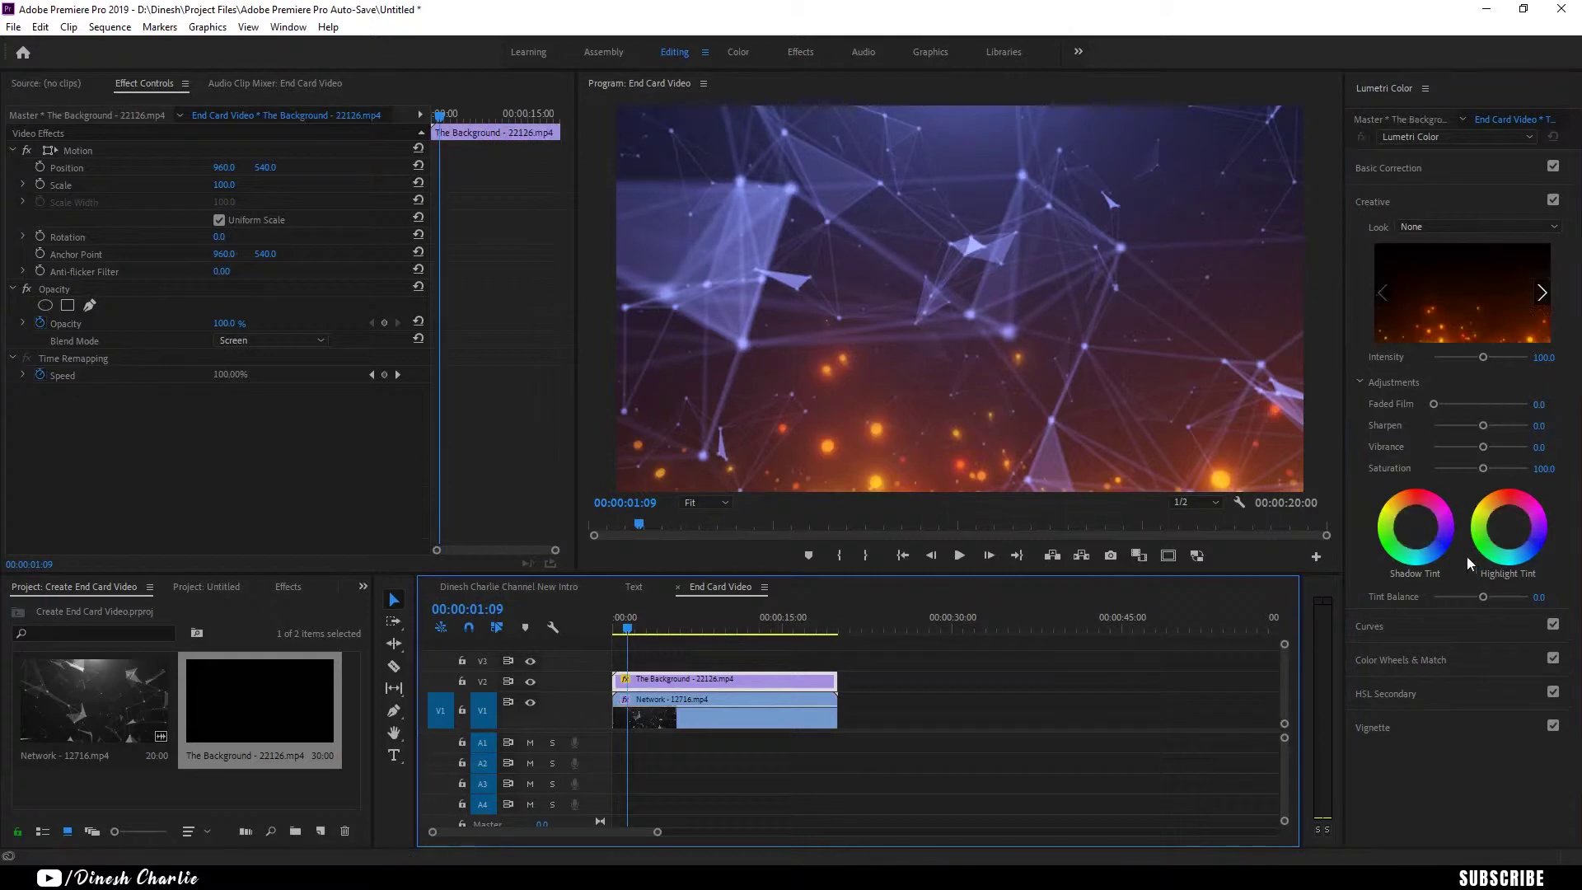
{"action": "left_click_drag", "start_coordinate": [1415, 526], "coordinate": [1440, 544]}
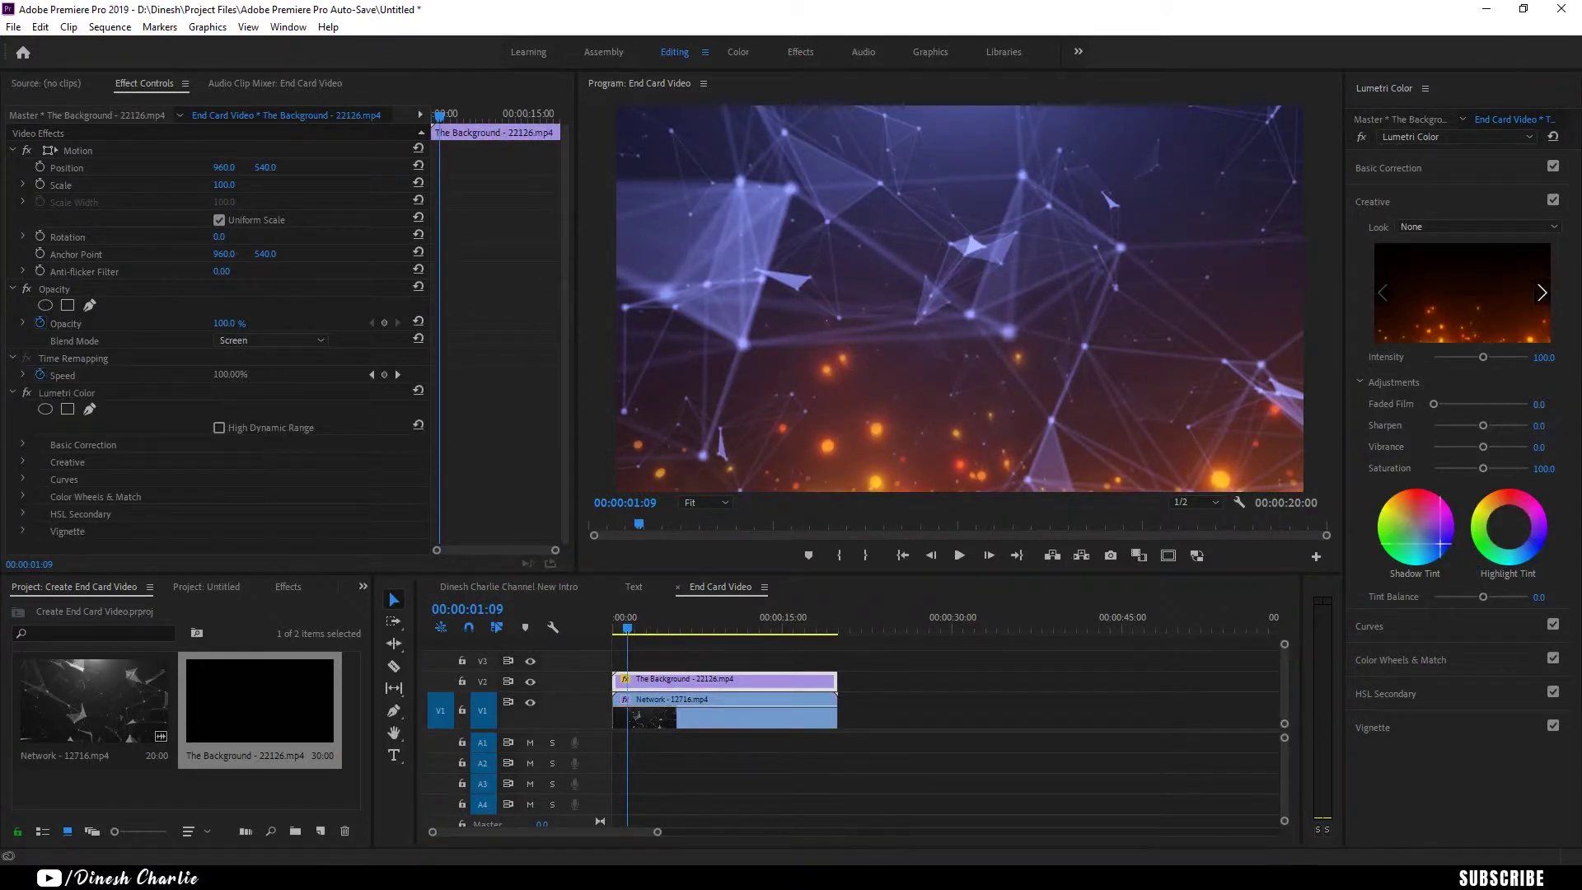
{"action": "left_click_drag", "start_coordinate": [1476, 544], "coordinate": [1526, 547]}
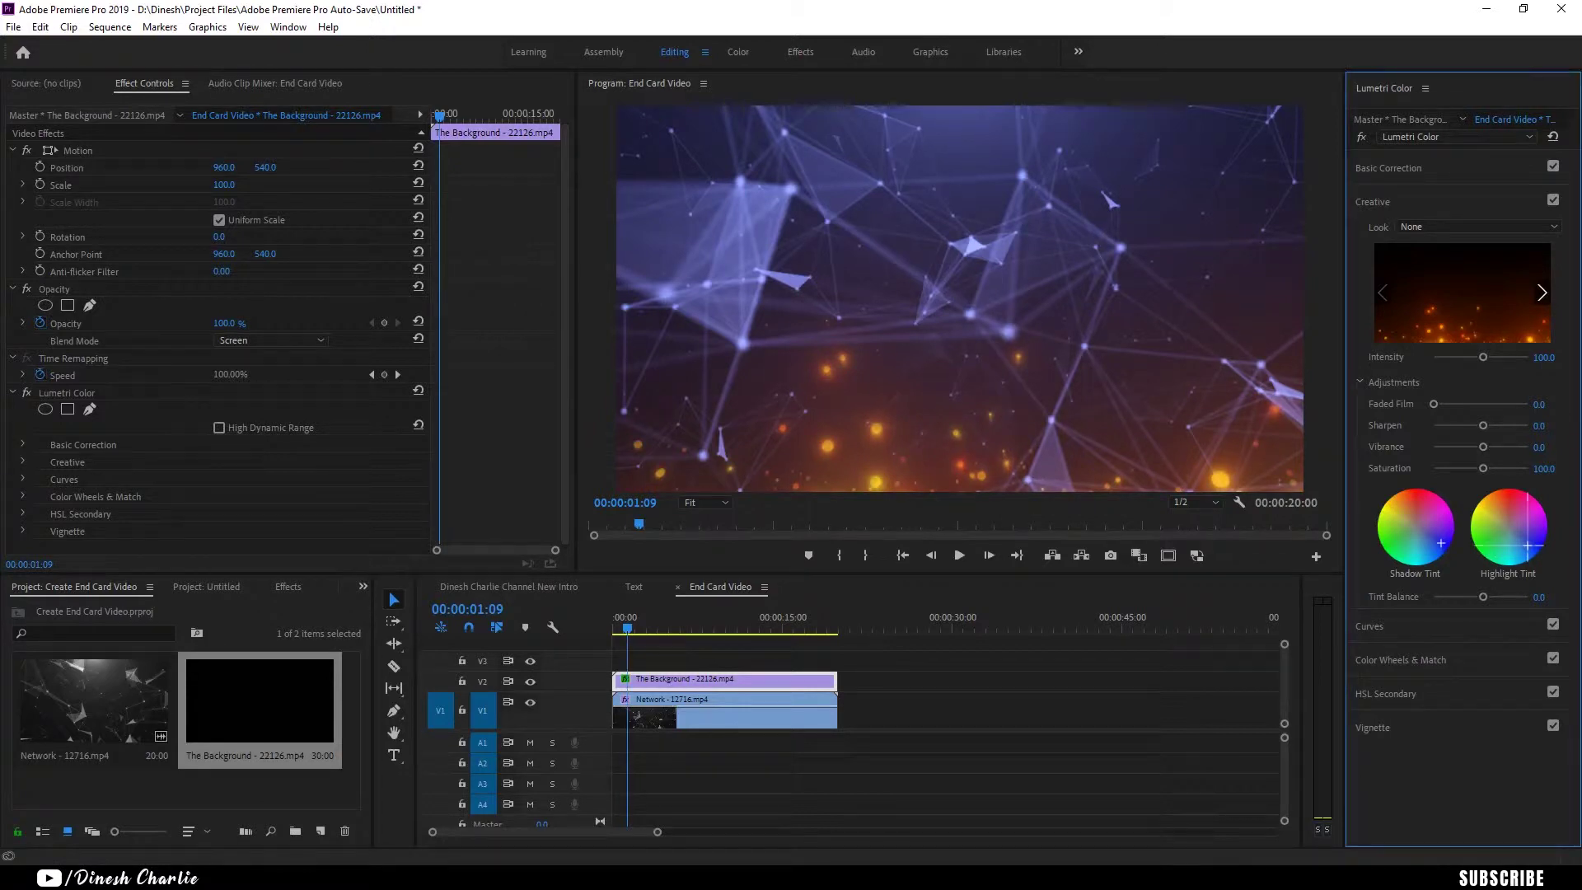
Raise and widen a red-orange point on The Background's Hue vs Sat curve.
{"action": "left_click", "coordinate": [1415, 629]}
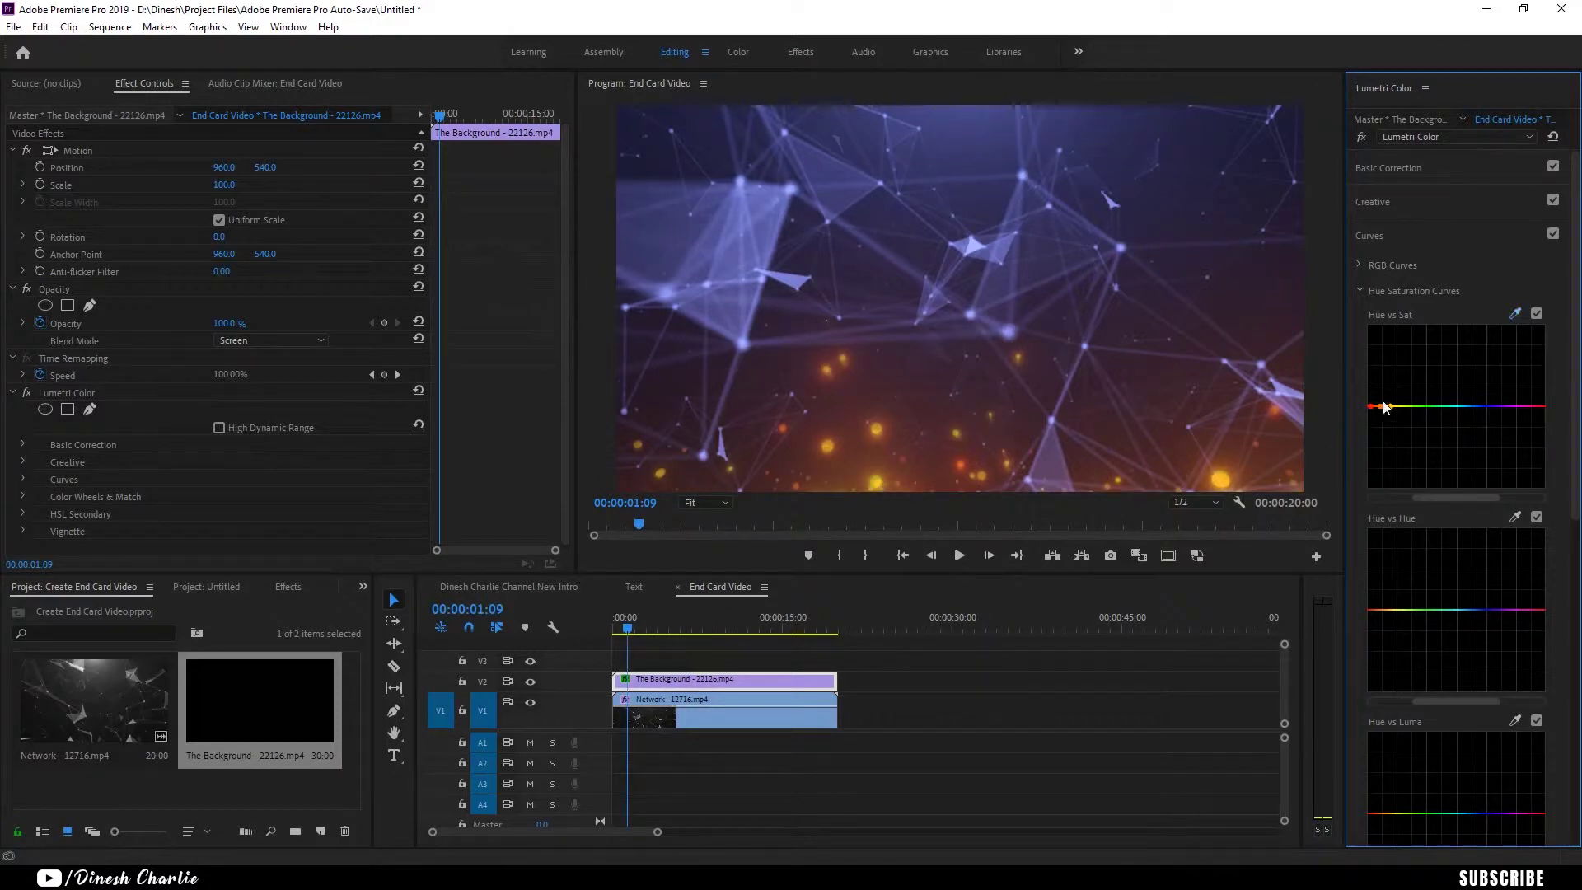
{"action": "left_click_drag", "start_coordinate": [1381, 406], "coordinate": [1381, 373]}
{"action": "mouse_move", "coordinate": [1390, 407]}
{"action": "left_mouse_down"}
{"action": "mouse_move", "coordinate": [1434, 409]}
{"action": "mouse_move", "coordinate": [1401, 419]}
{"action": "left_mouse_up"}
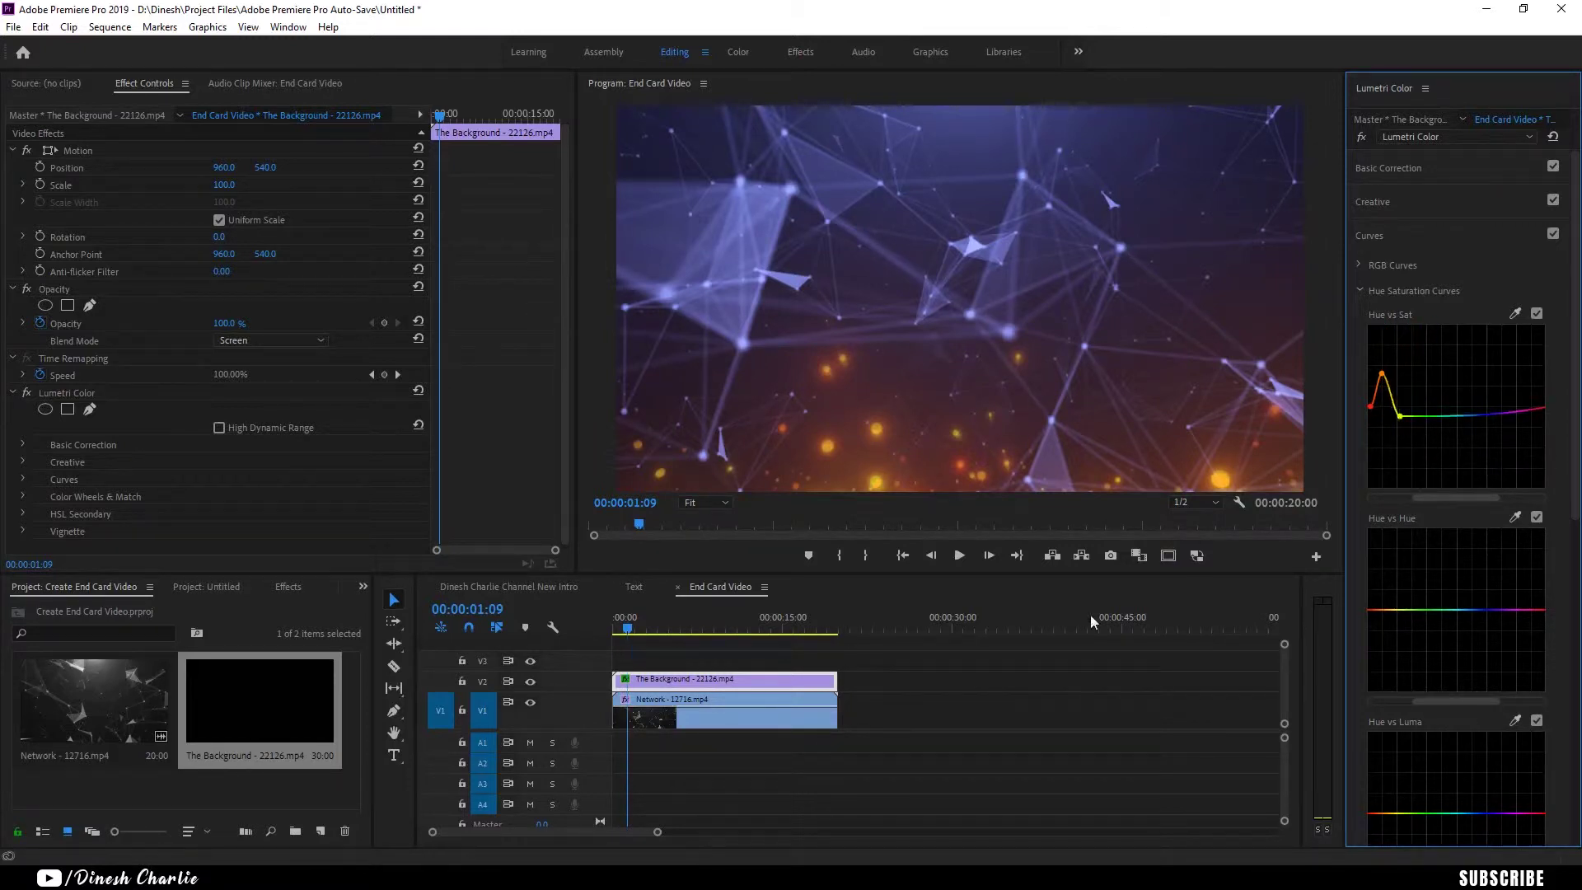
{"action": "left_click", "coordinate": [915, 755]}
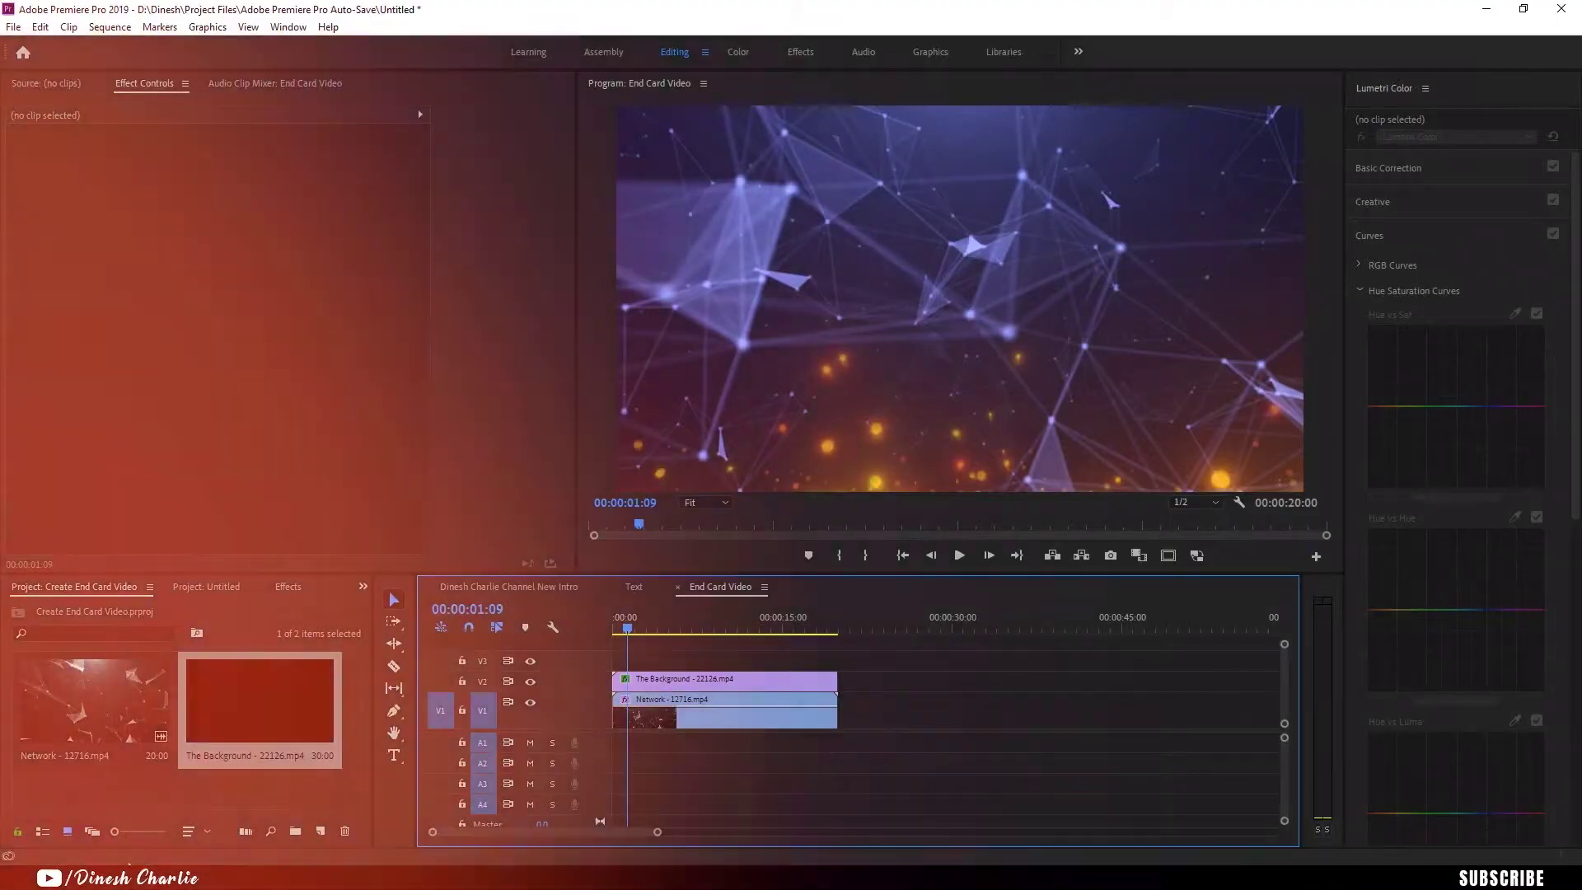
Create a 1920 × 1080 document with a black (000000) background and fit it on screen.
{"action": "left_click", "coordinate": [55, 13]}
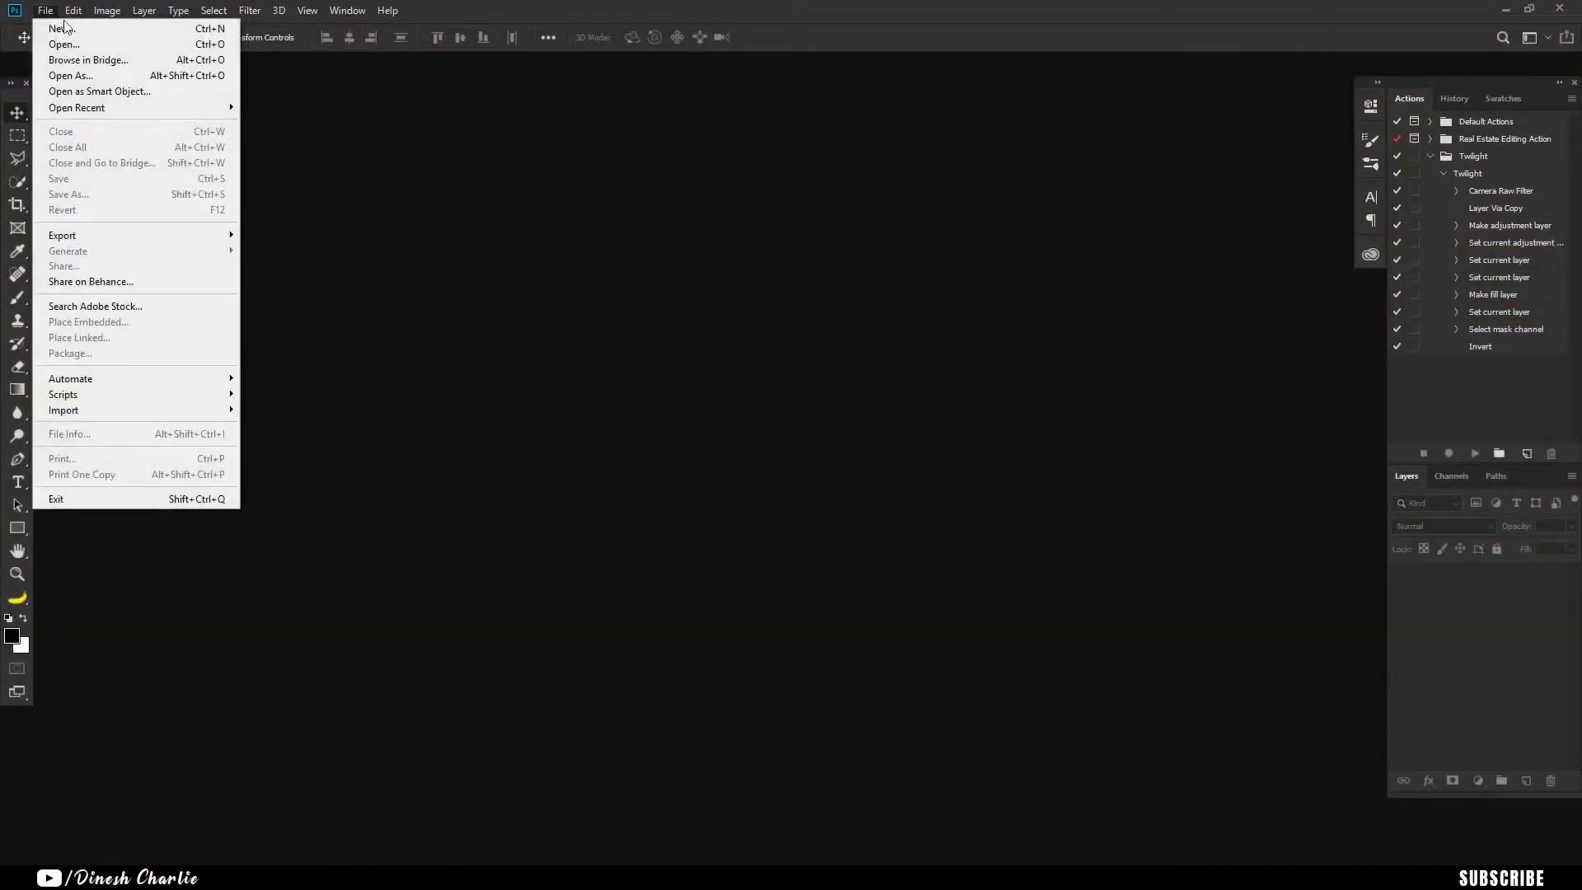
{"action": "left_click", "coordinate": [61, 30]}
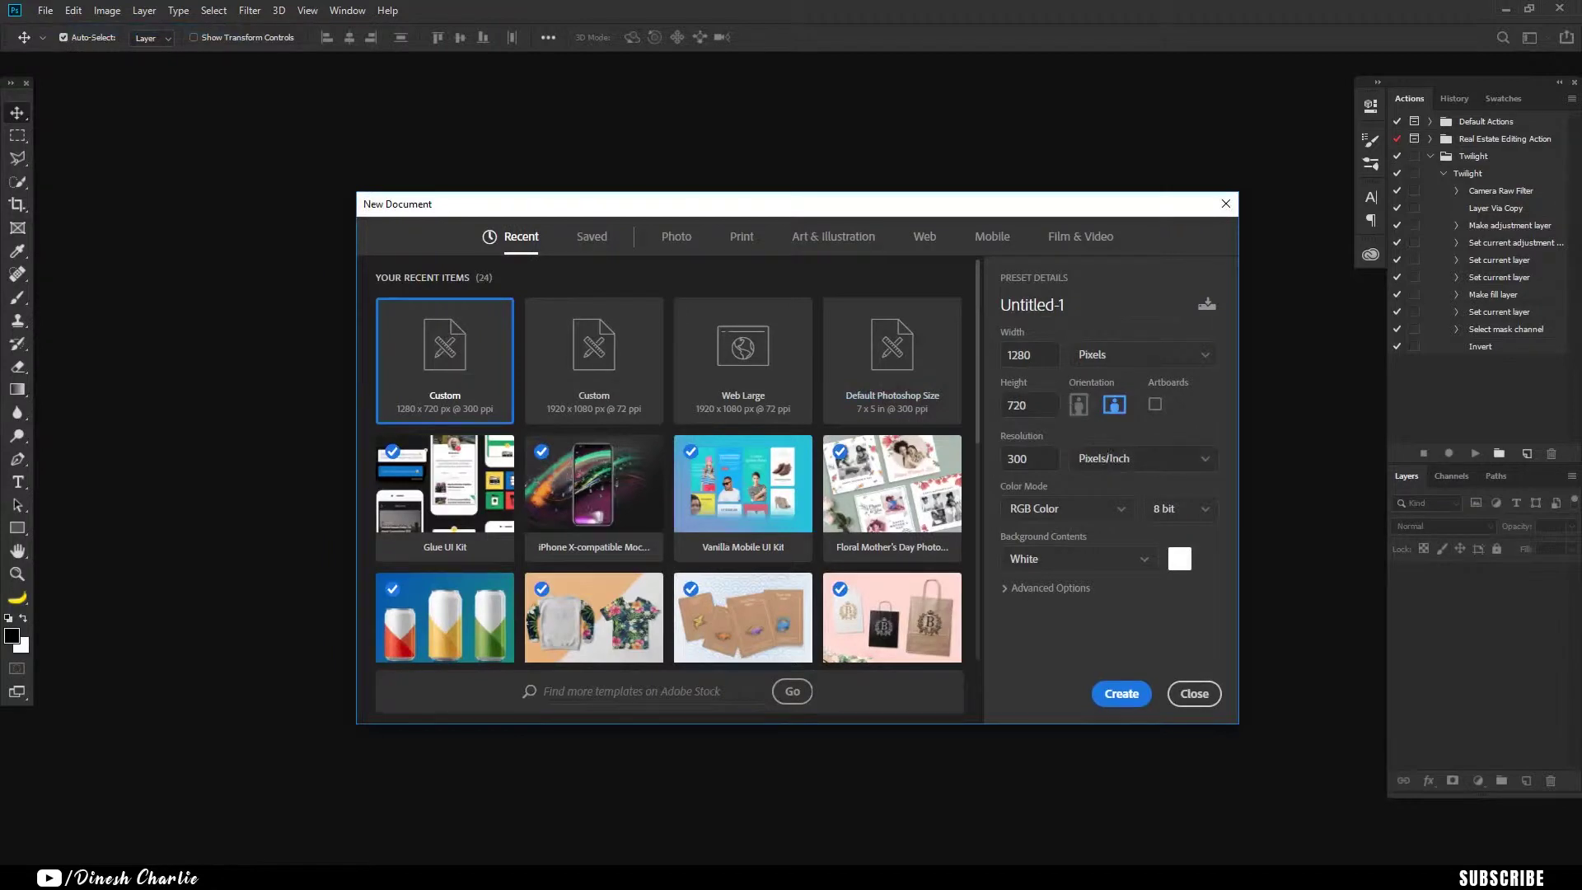
{"action": "type", "text": "19"}
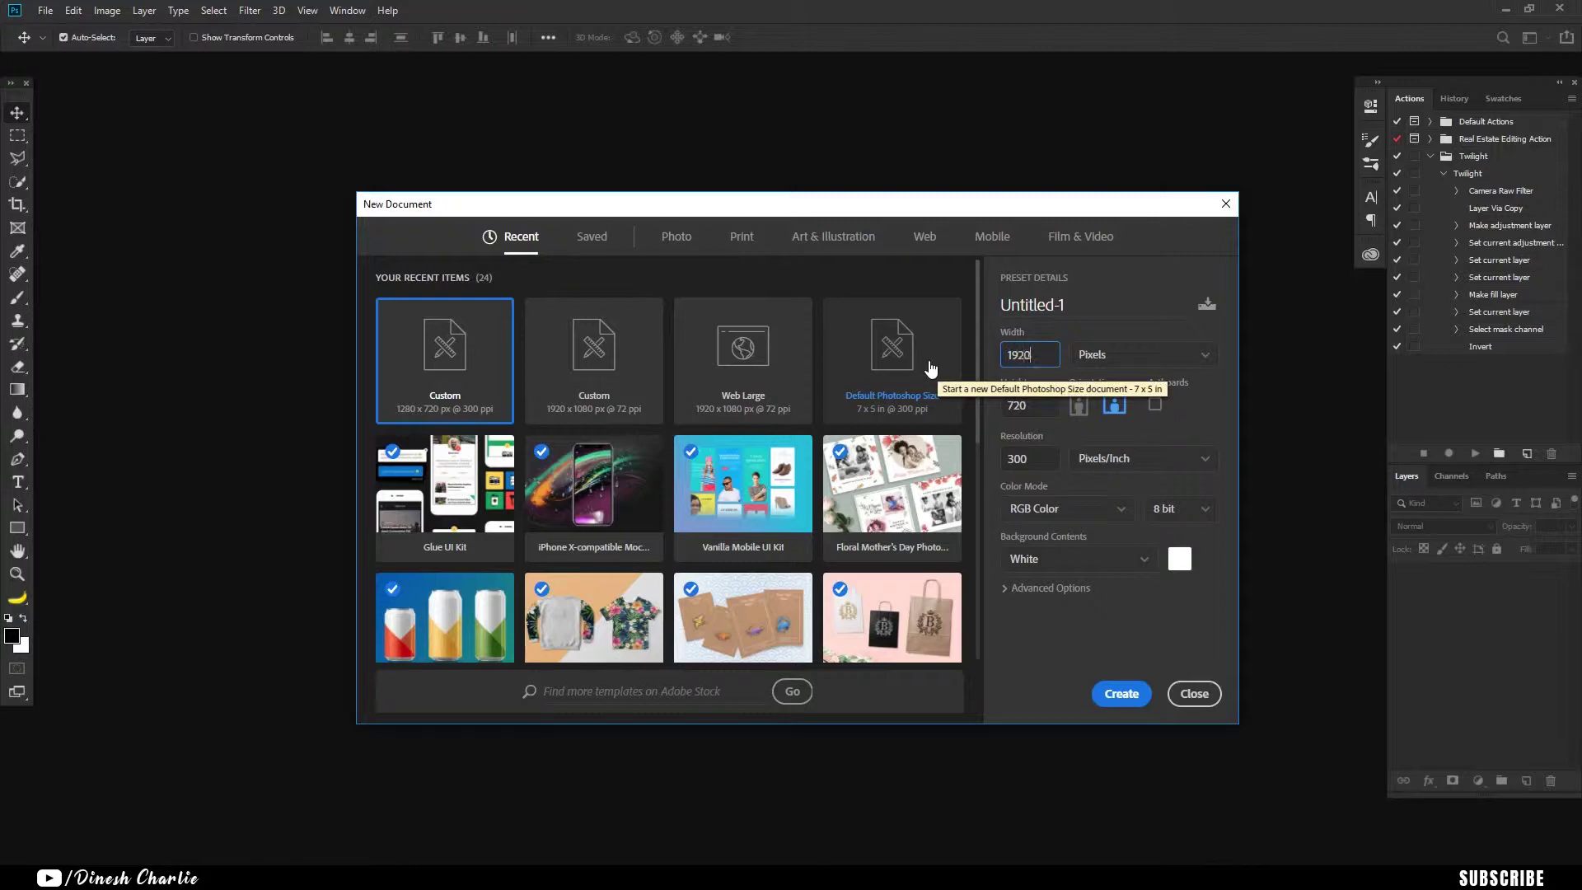
{"action": "key", "text": "Tab"}
{"action": "type", "text": "1080"}
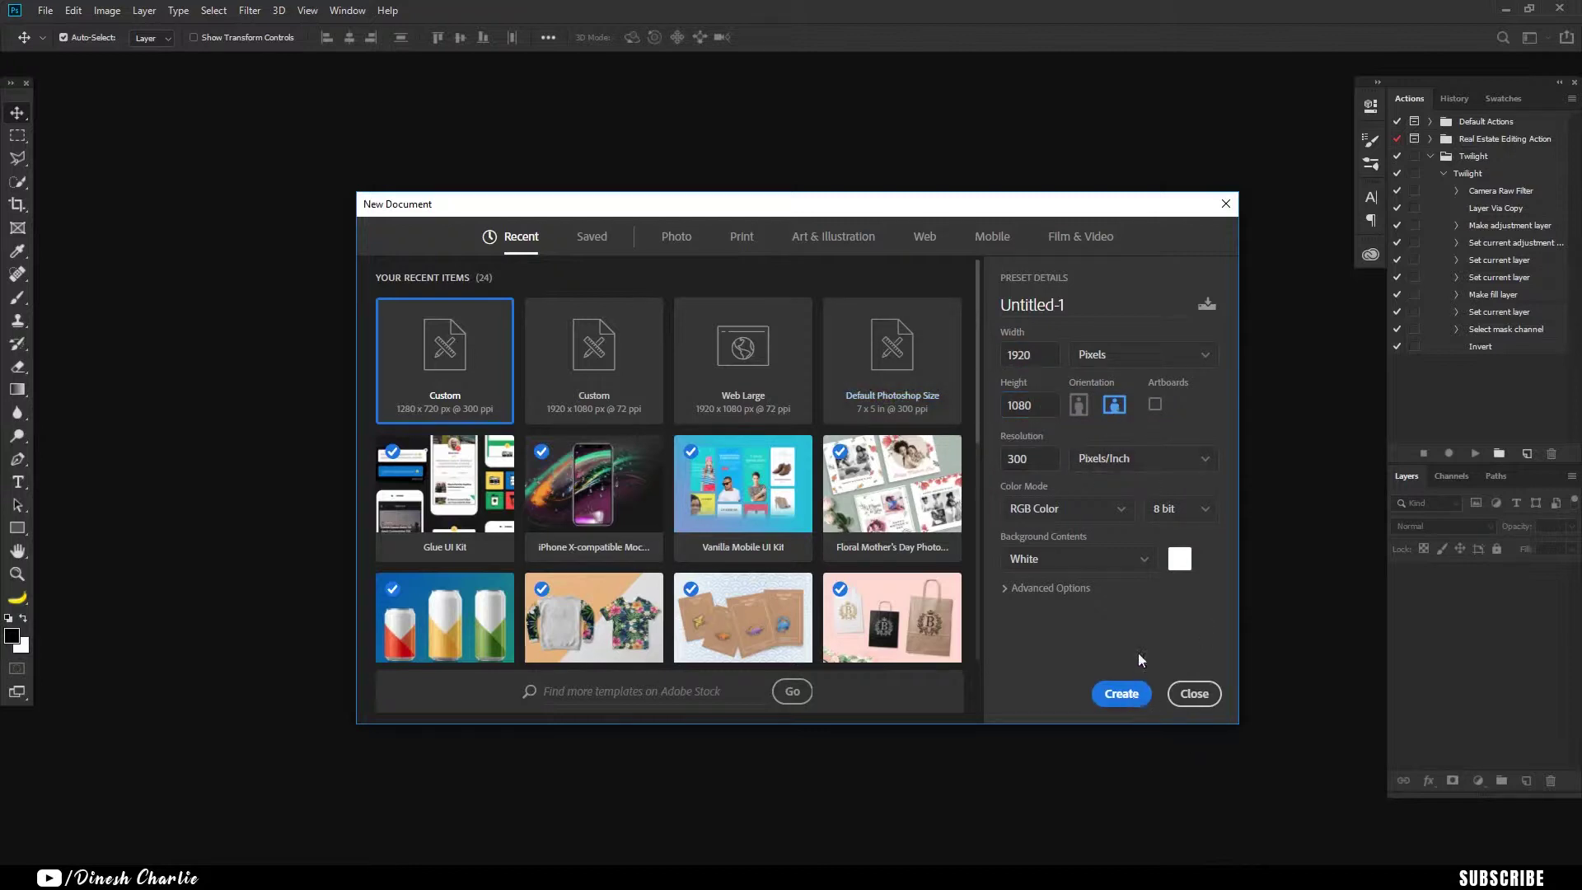
{"action": "left_click", "coordinate": [1180, 559]}
{"action": "type", "text": "000000"}
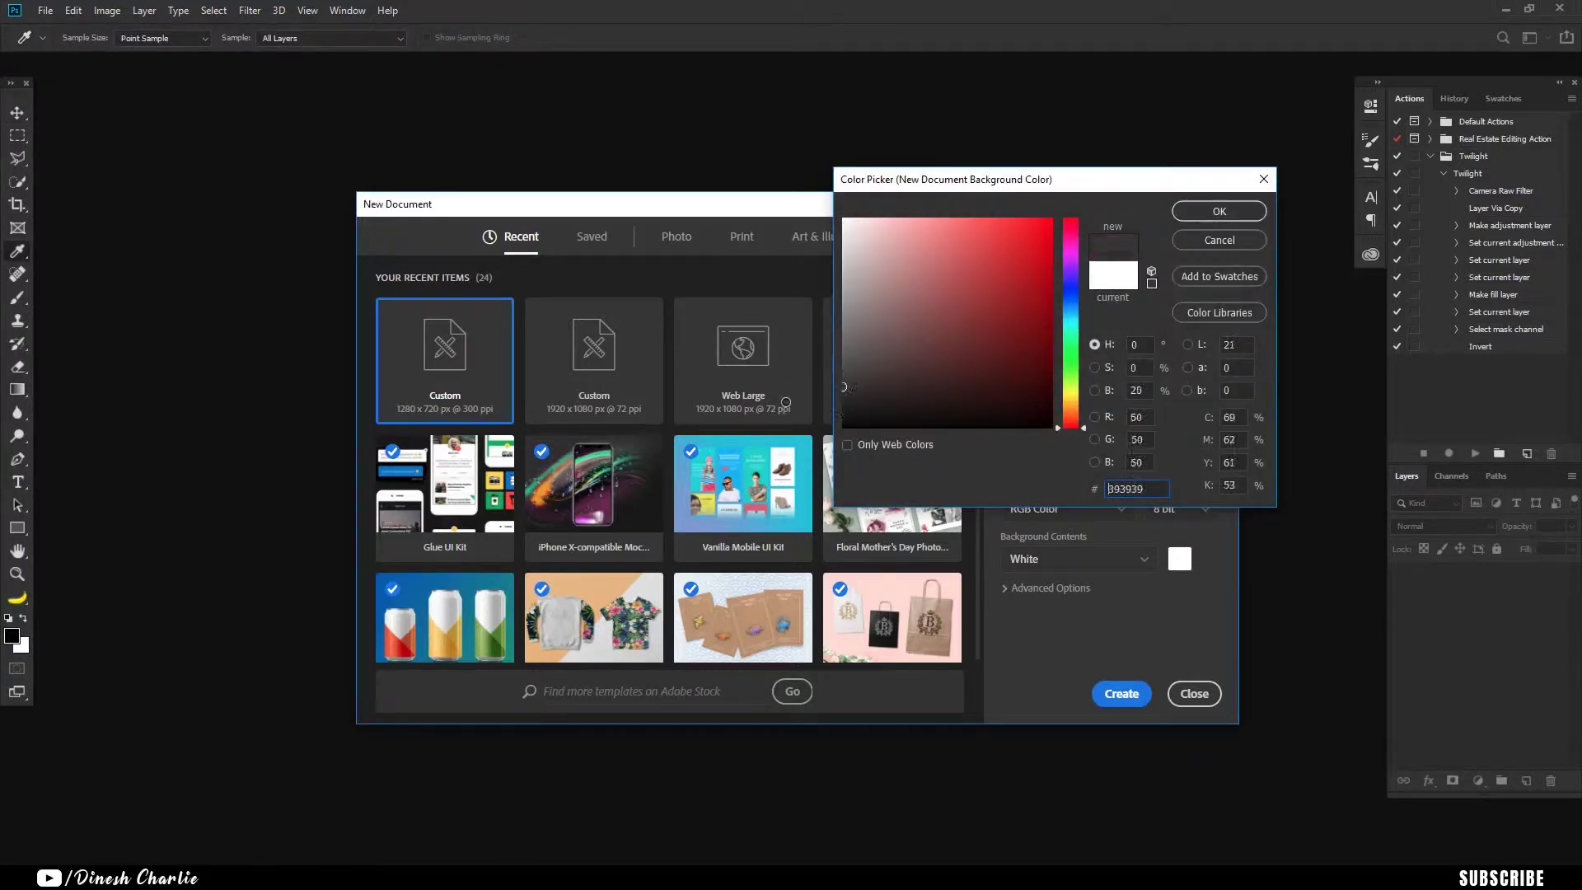
{"action": "left_click", "coordinate": [1251, 216]}
{"action": "left_click", "coordinate": [1126, 696]}
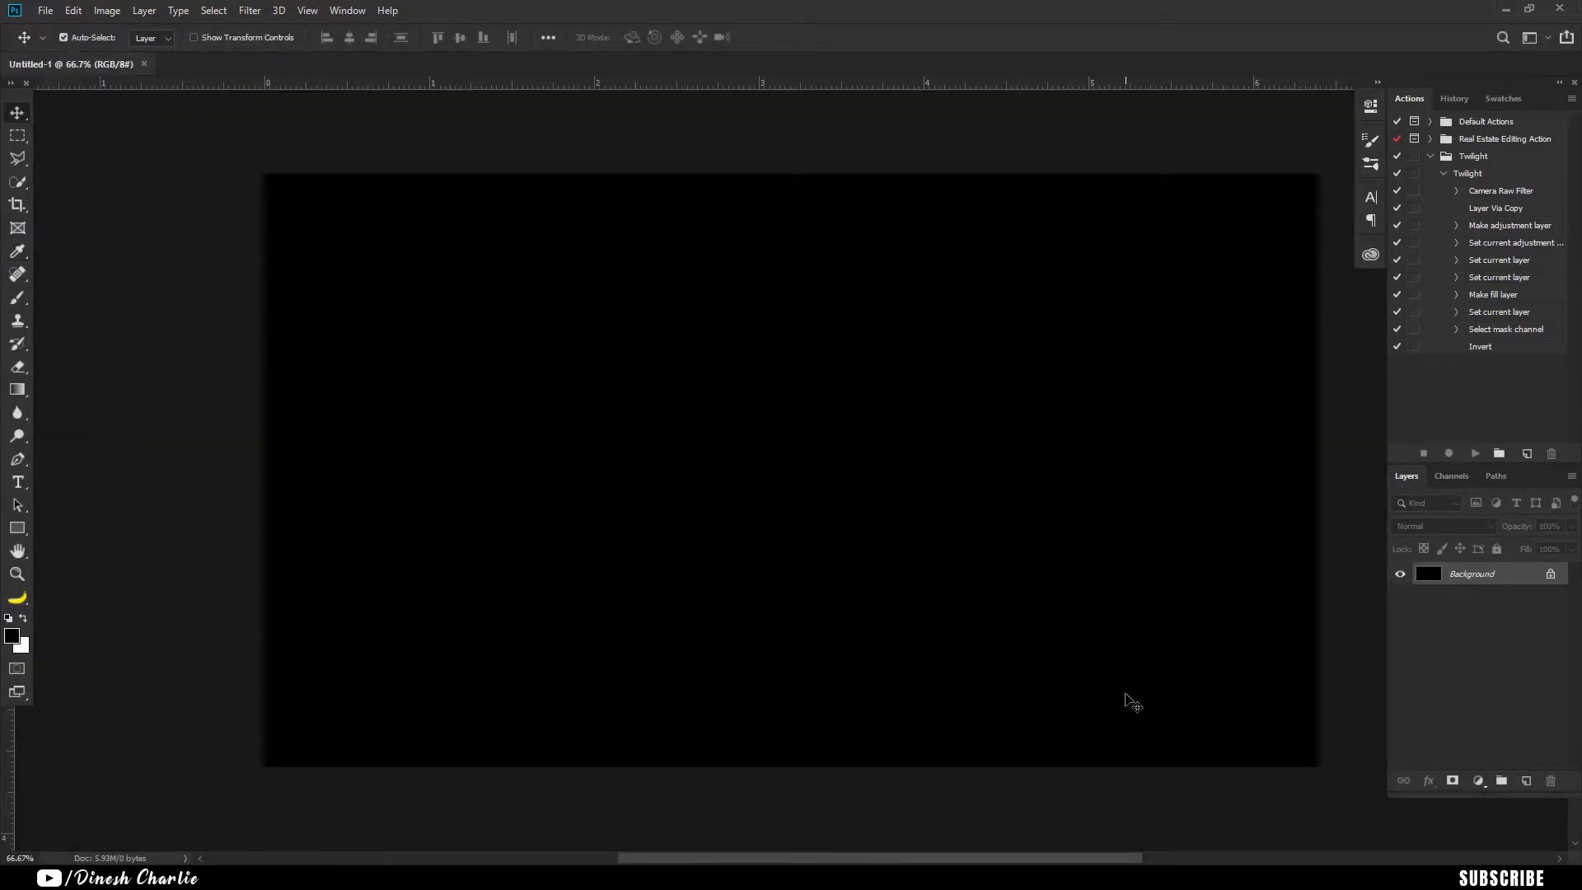
{"action": "right_click", "coordinate": [961, 490]}
{"action": "left_click", "coordinate": [987, 502]}
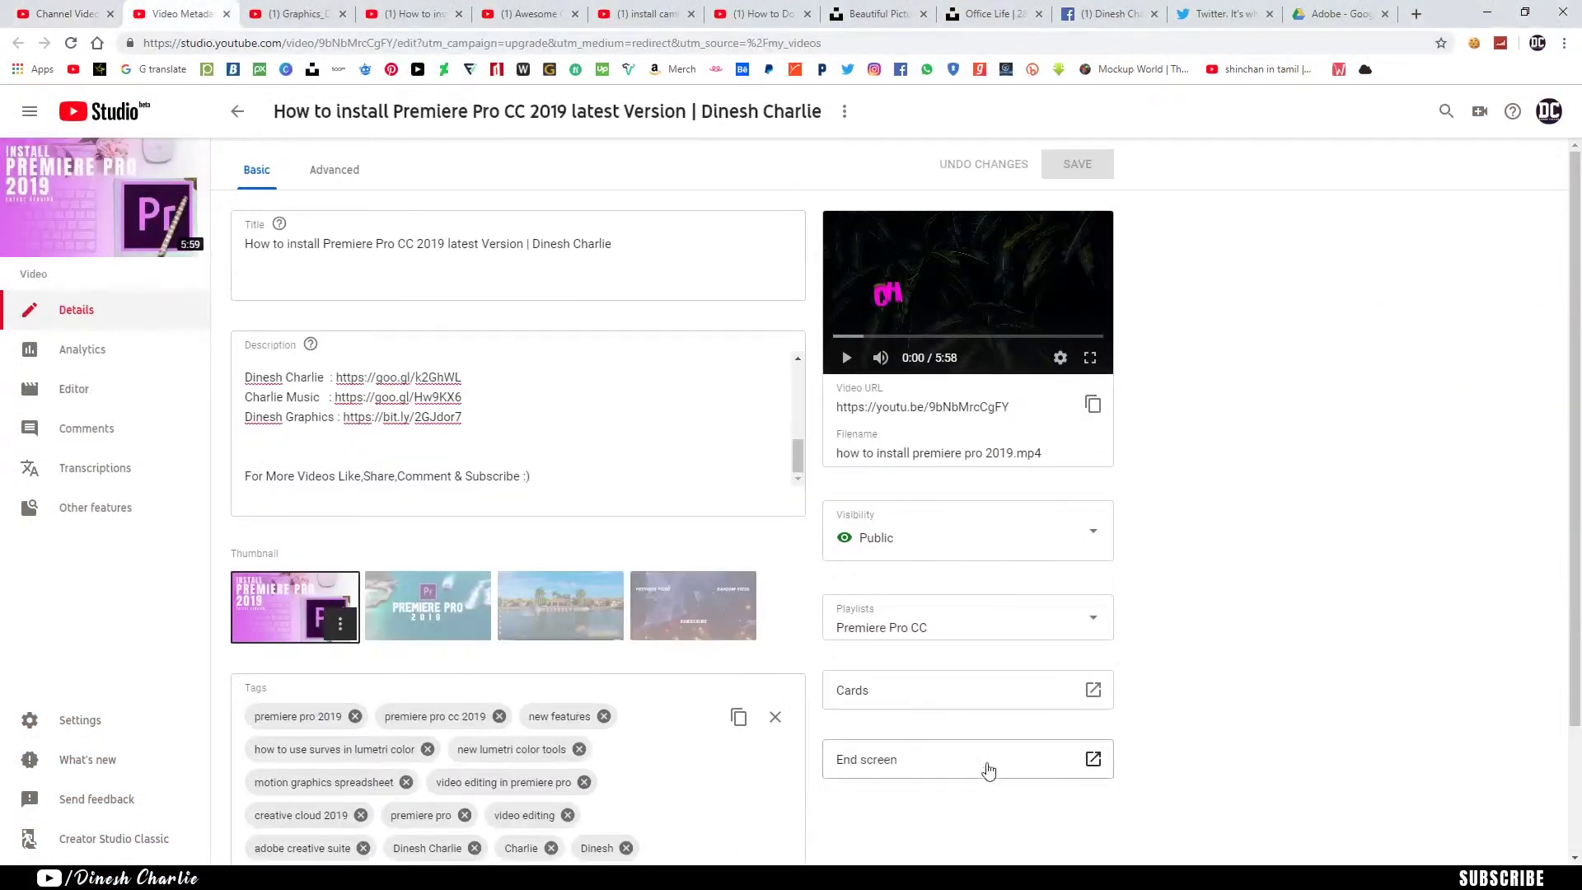
Save the 2 Videos + 1 Subscribe end screen template image as a PNG in Downloads.
{"action": "left_click", "coordinate": [984, 770]}
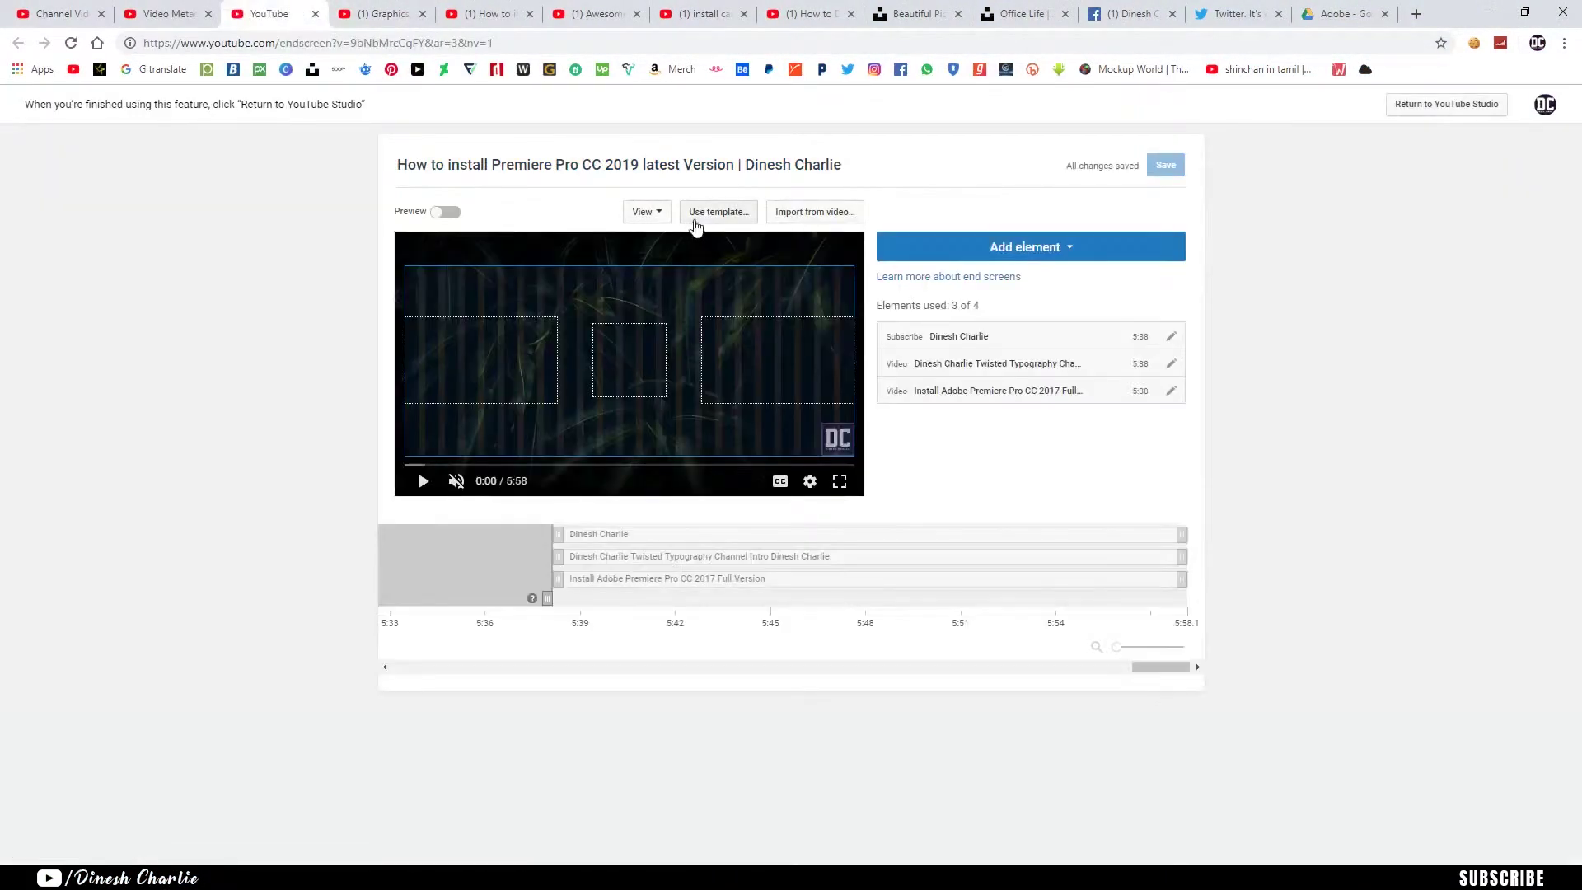
{"action": "left_click", "coordinate": [717, 213]}
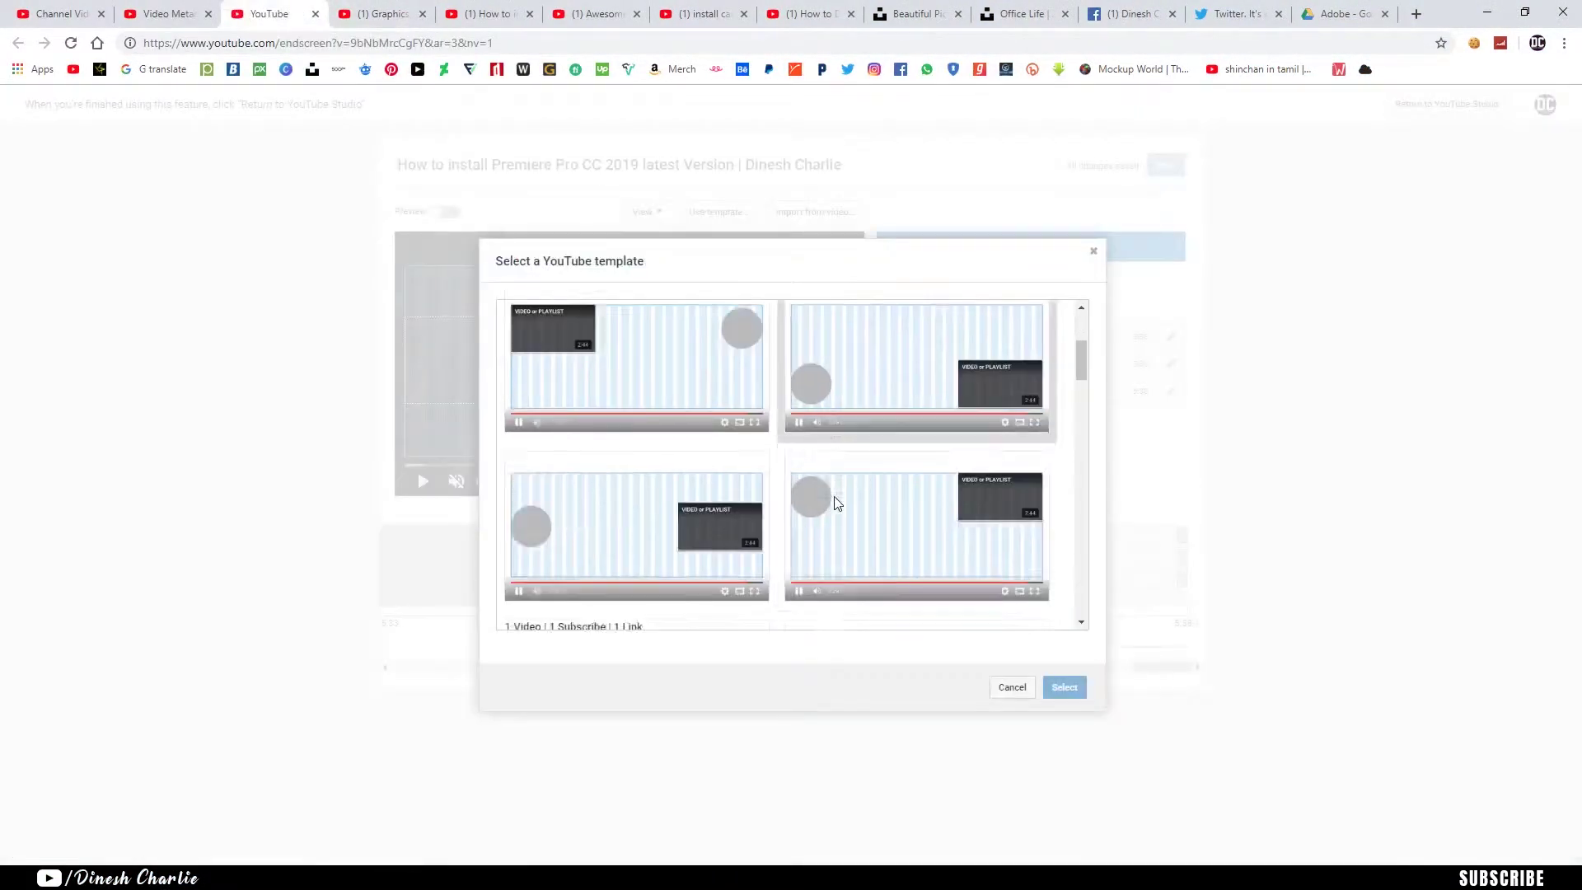
{"action": "scroll", "coordinate": [834, 503], "scroll_direction": "down", "scroll_amount": 3}
{"action": "scroll", "coordinate": [834, 503], "scroll_direction": "down", "scroll_amount": 1}
{"action": "scroll", "coordinate": [835, 503], "scroll_direction": "down", "scroll_amount": 1}
{"action": "scroll", "coordinate": [834, 503], "scroll_direction": "down", "scroll_amount": 2}
{"action": "scroll", "coordinate": [836, 504], "scroll_direction": "down", "scroll_amount": 3}
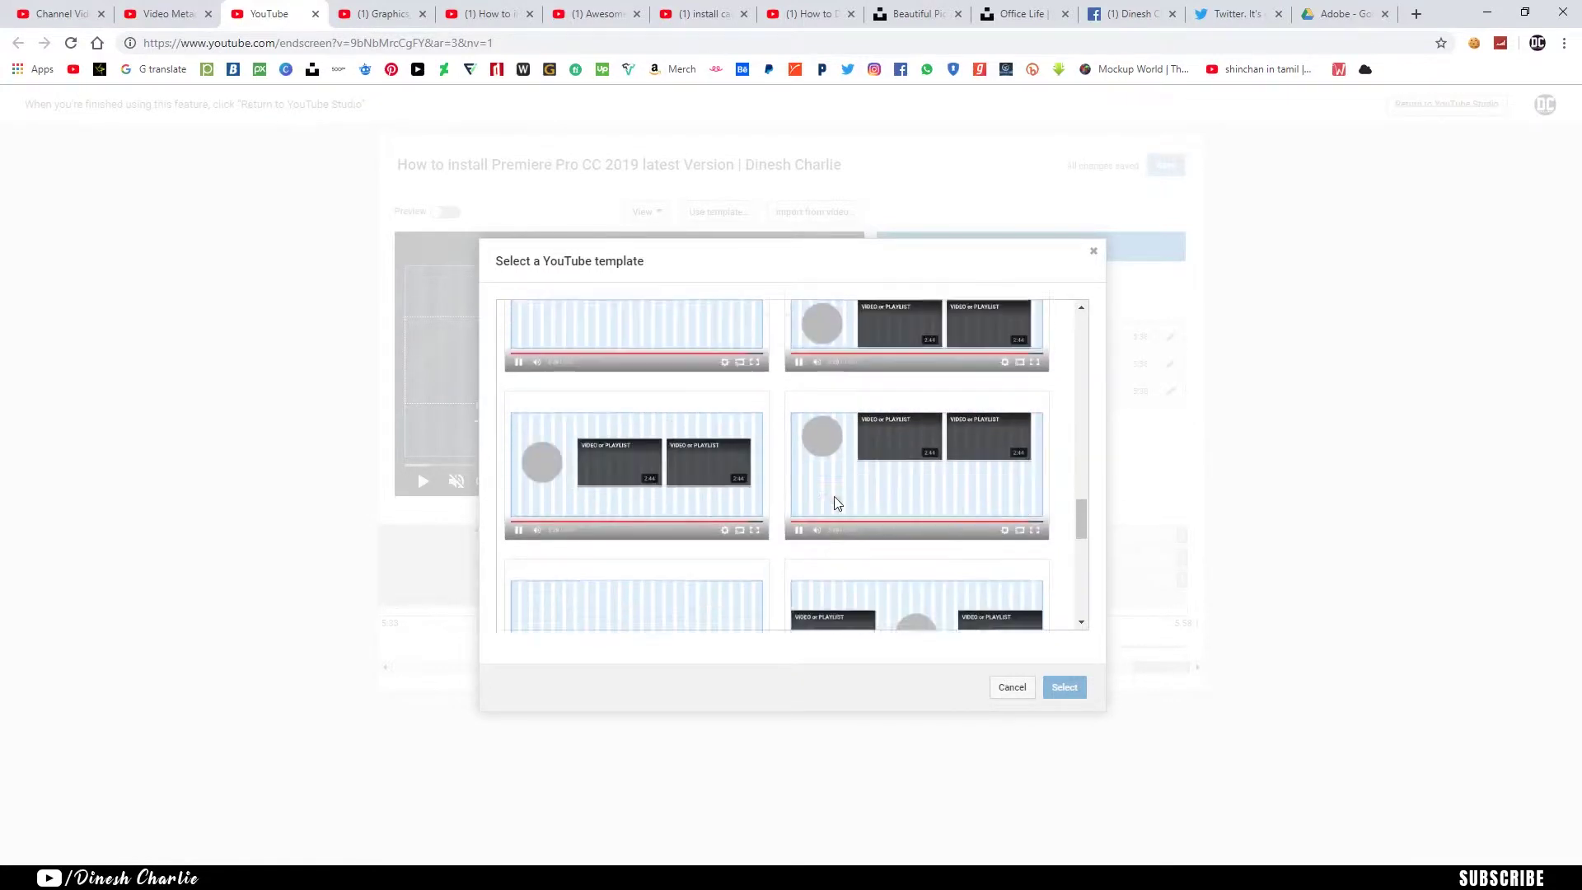
{"action": "right_click", "coordinate": [887, 446]}
{"action": "left_click", "coordinate": [960, 482]}
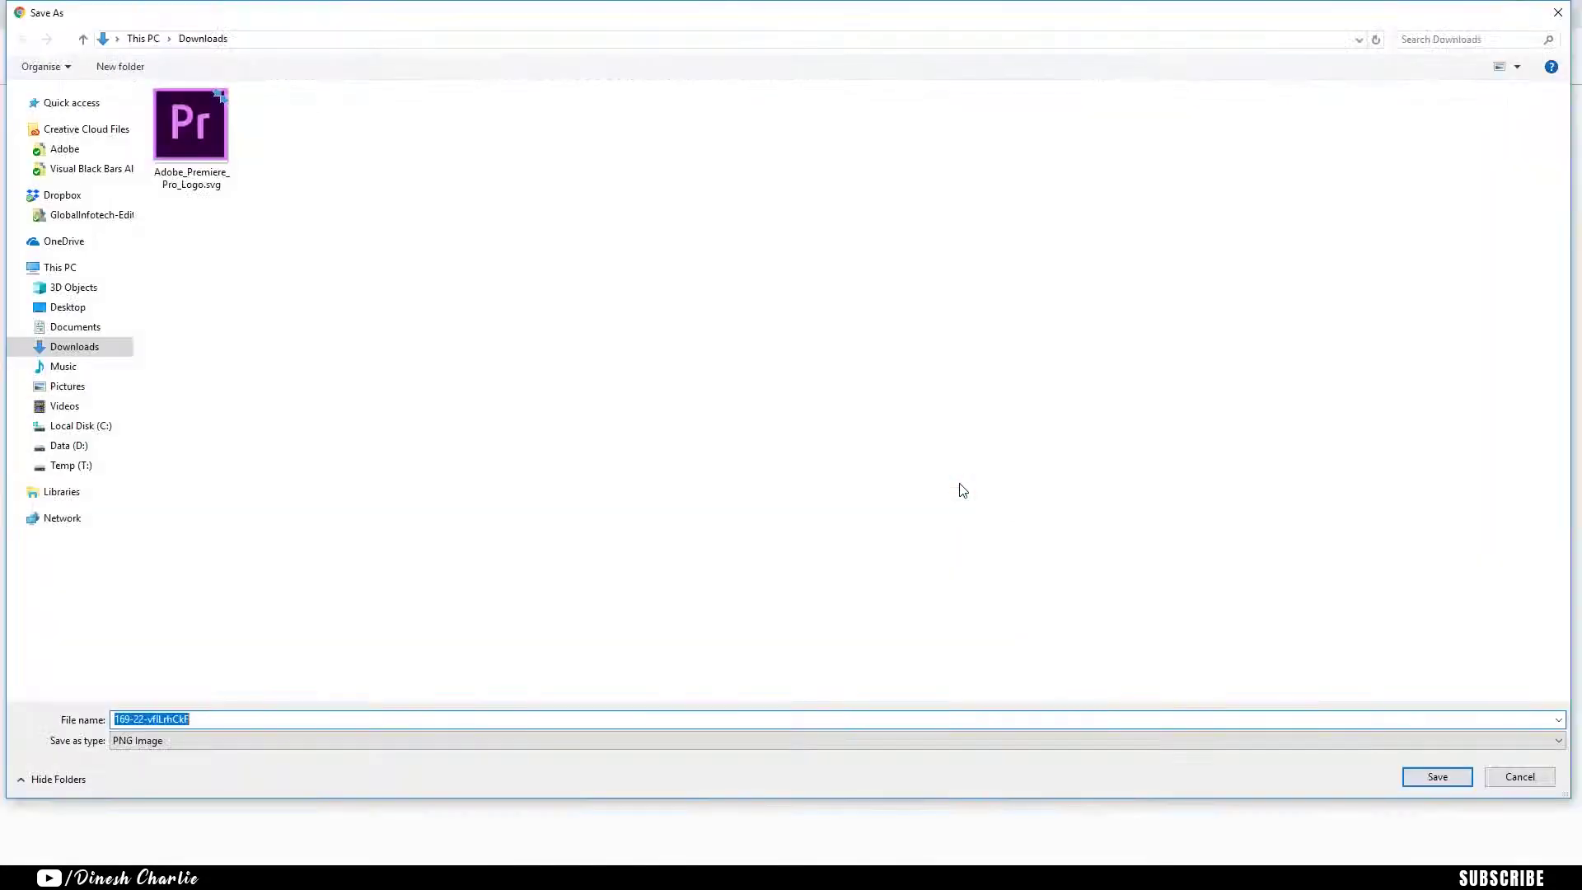
{"action": "key", "text": "Return"}
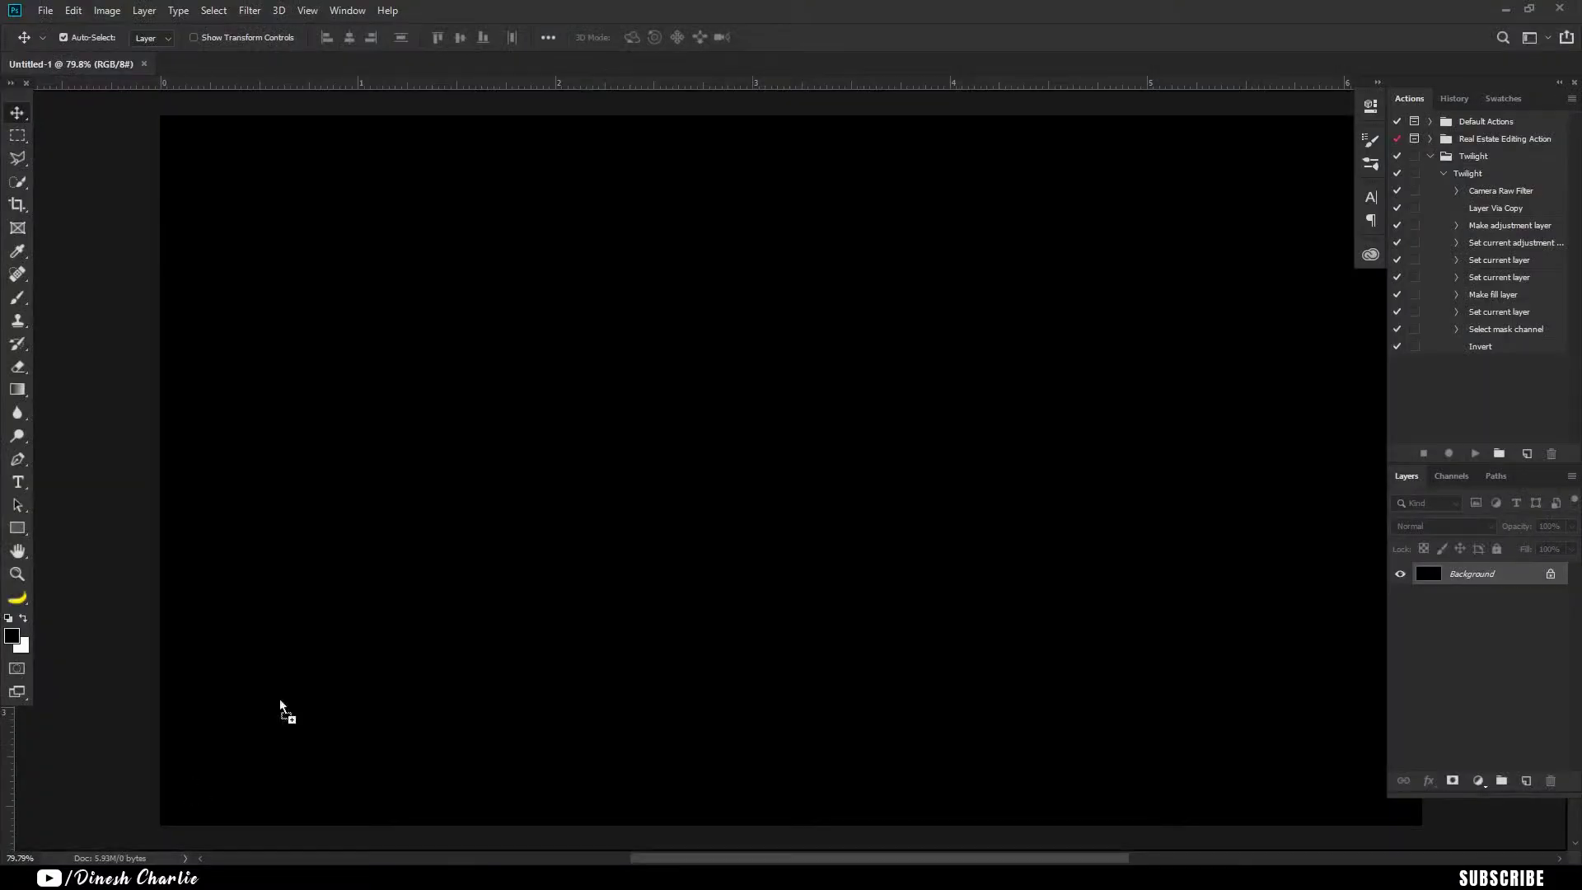
Commit the placed template image and add a 'PREVIOUS VIDEOS' text layer above the left thumbnail.
{"action": "scroll", "coordinate": [664, 616], "scroll_direction": "down", "scroll_amount": 1}
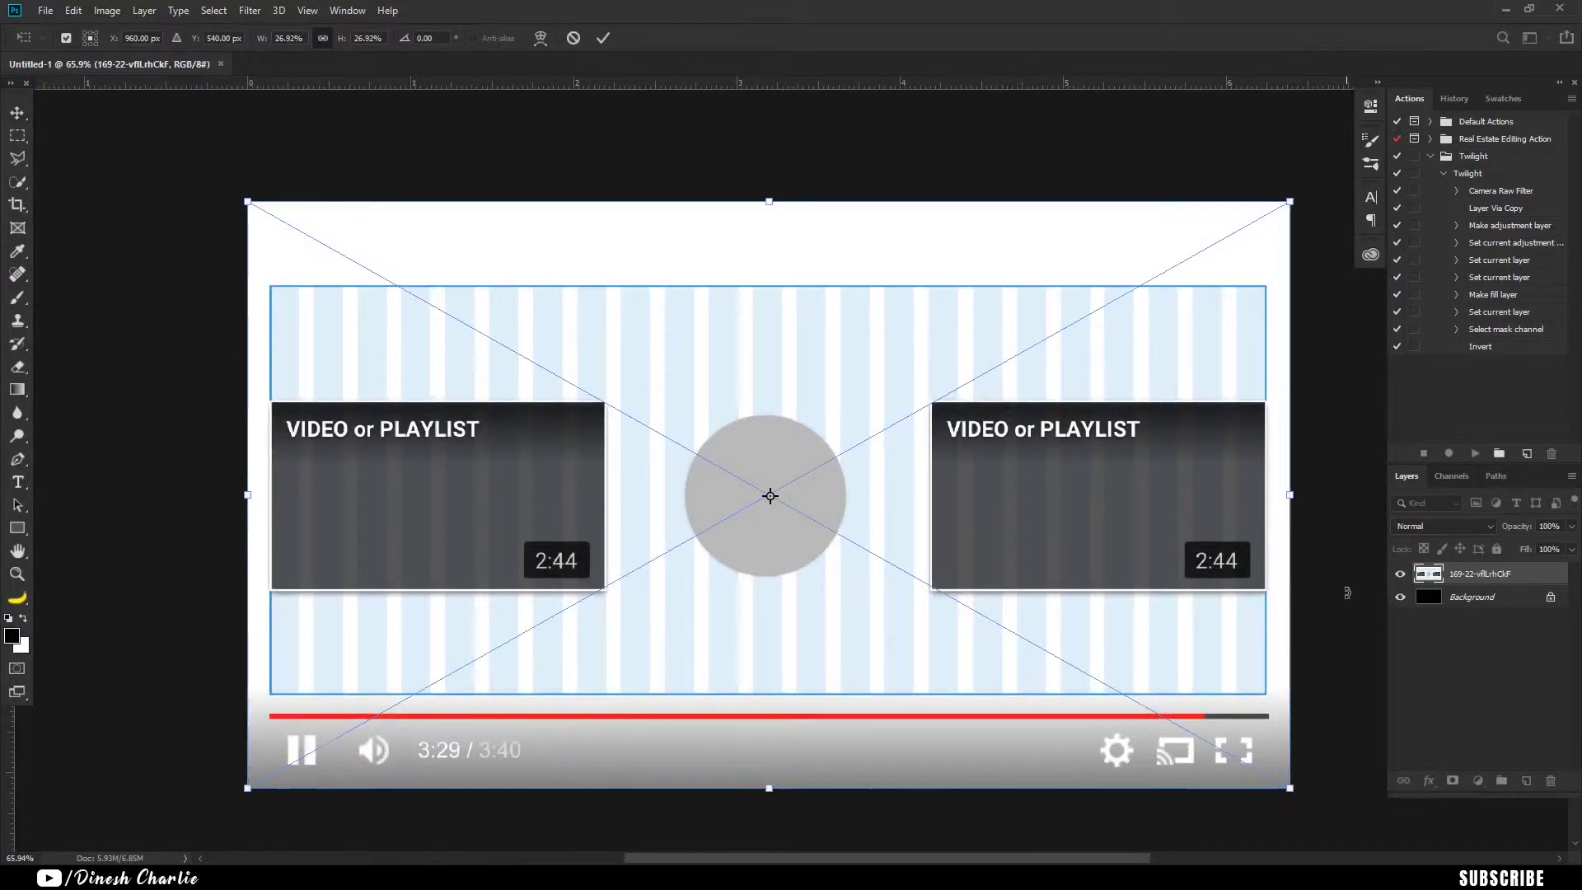
{"action": "key", "text": "Return"}
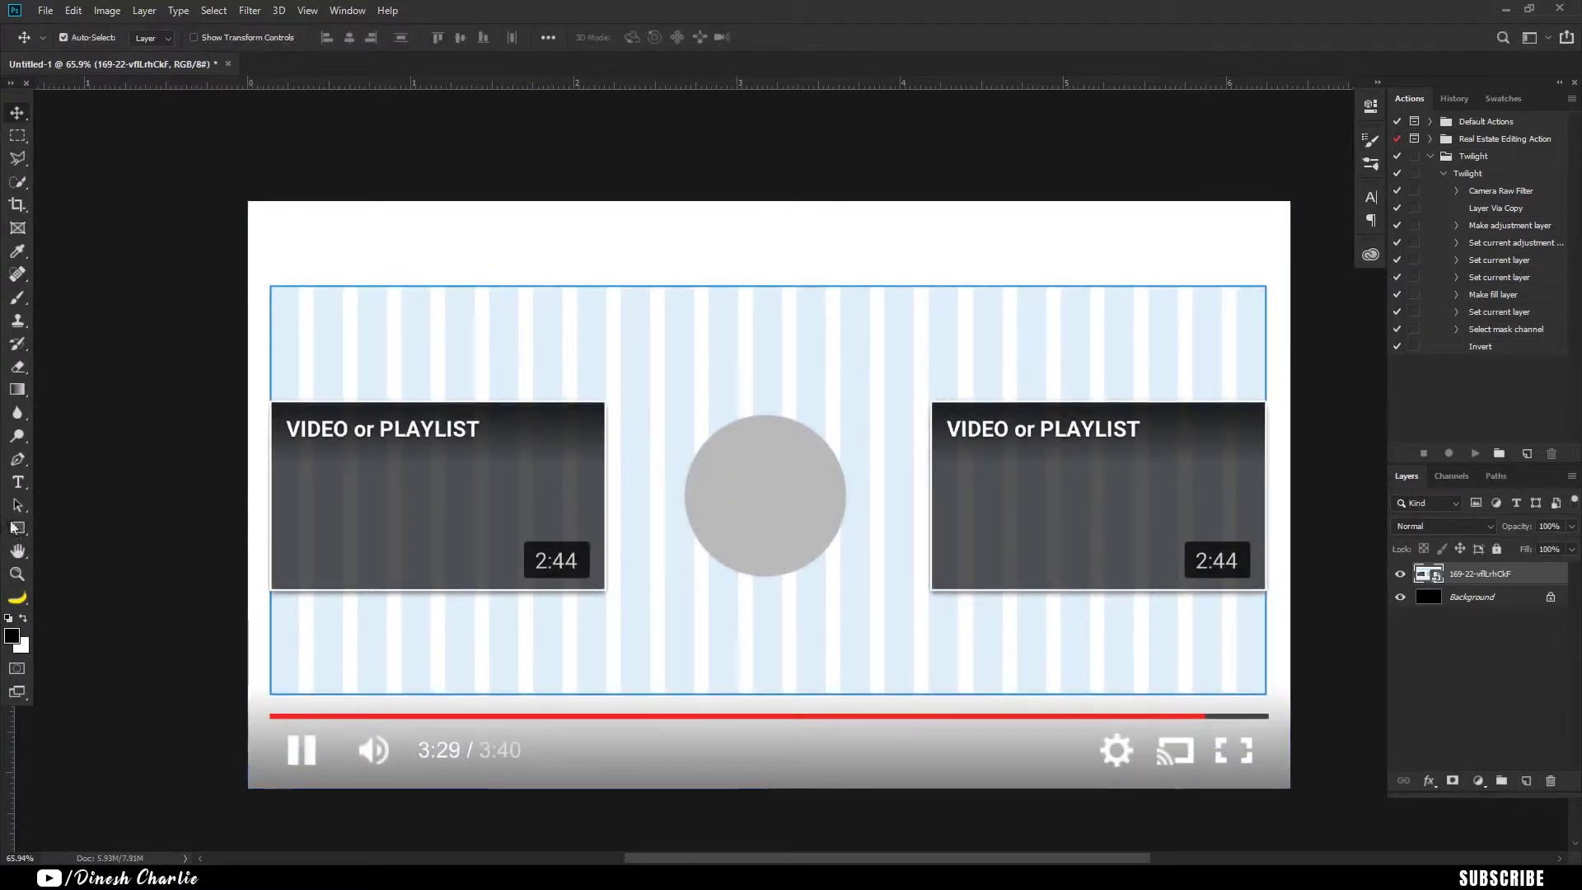
{"action": "left_click", "coordinate": [17, 482]}
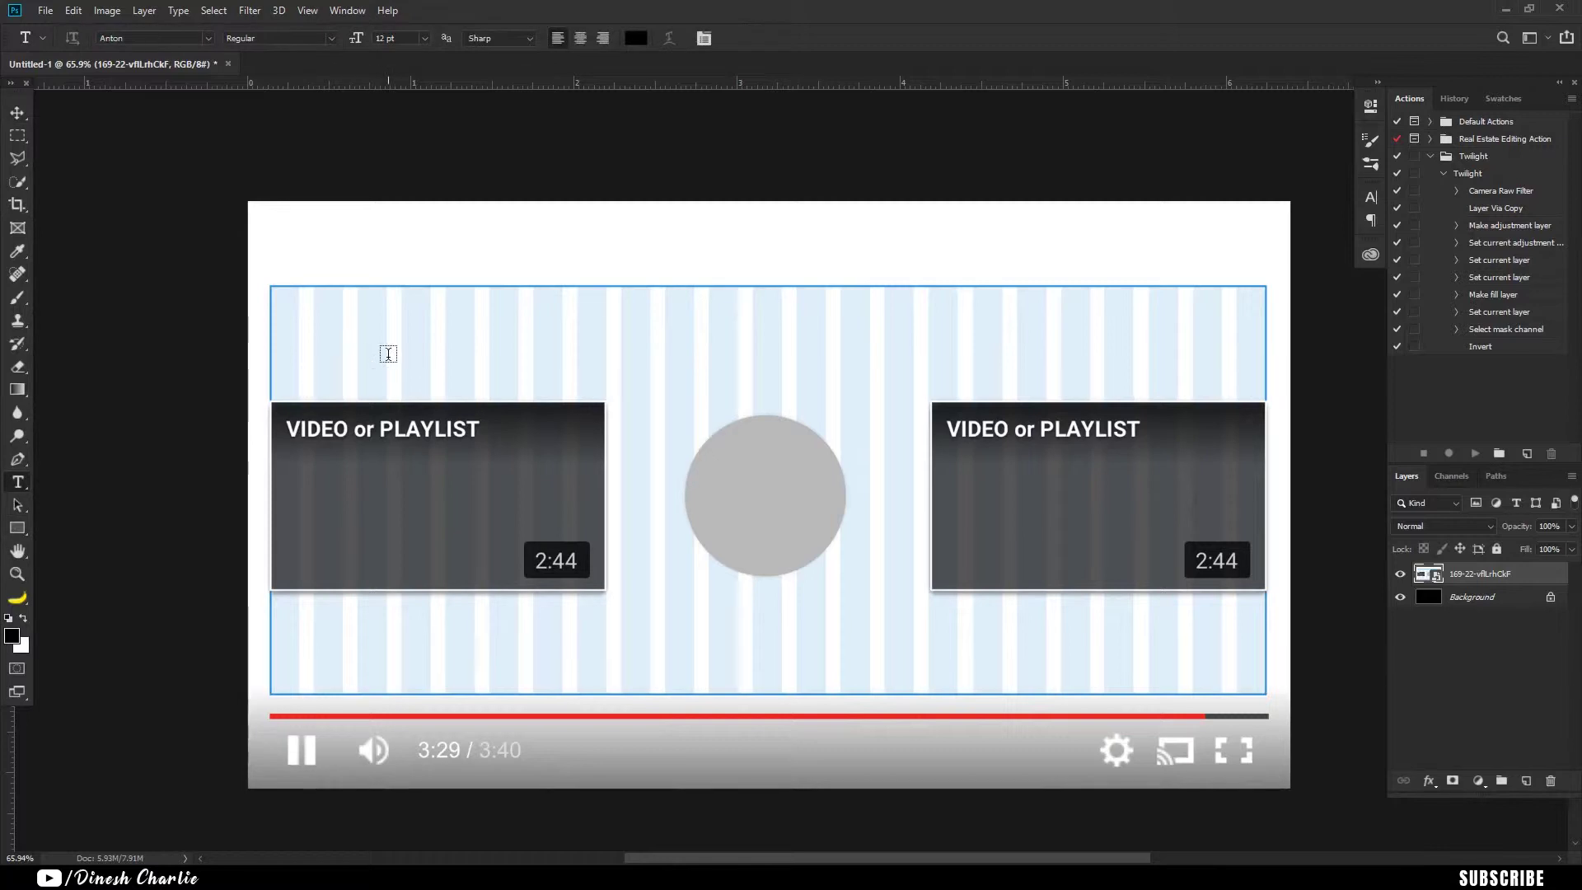
{"action": "left_click", "coordinate": [388, 353]}
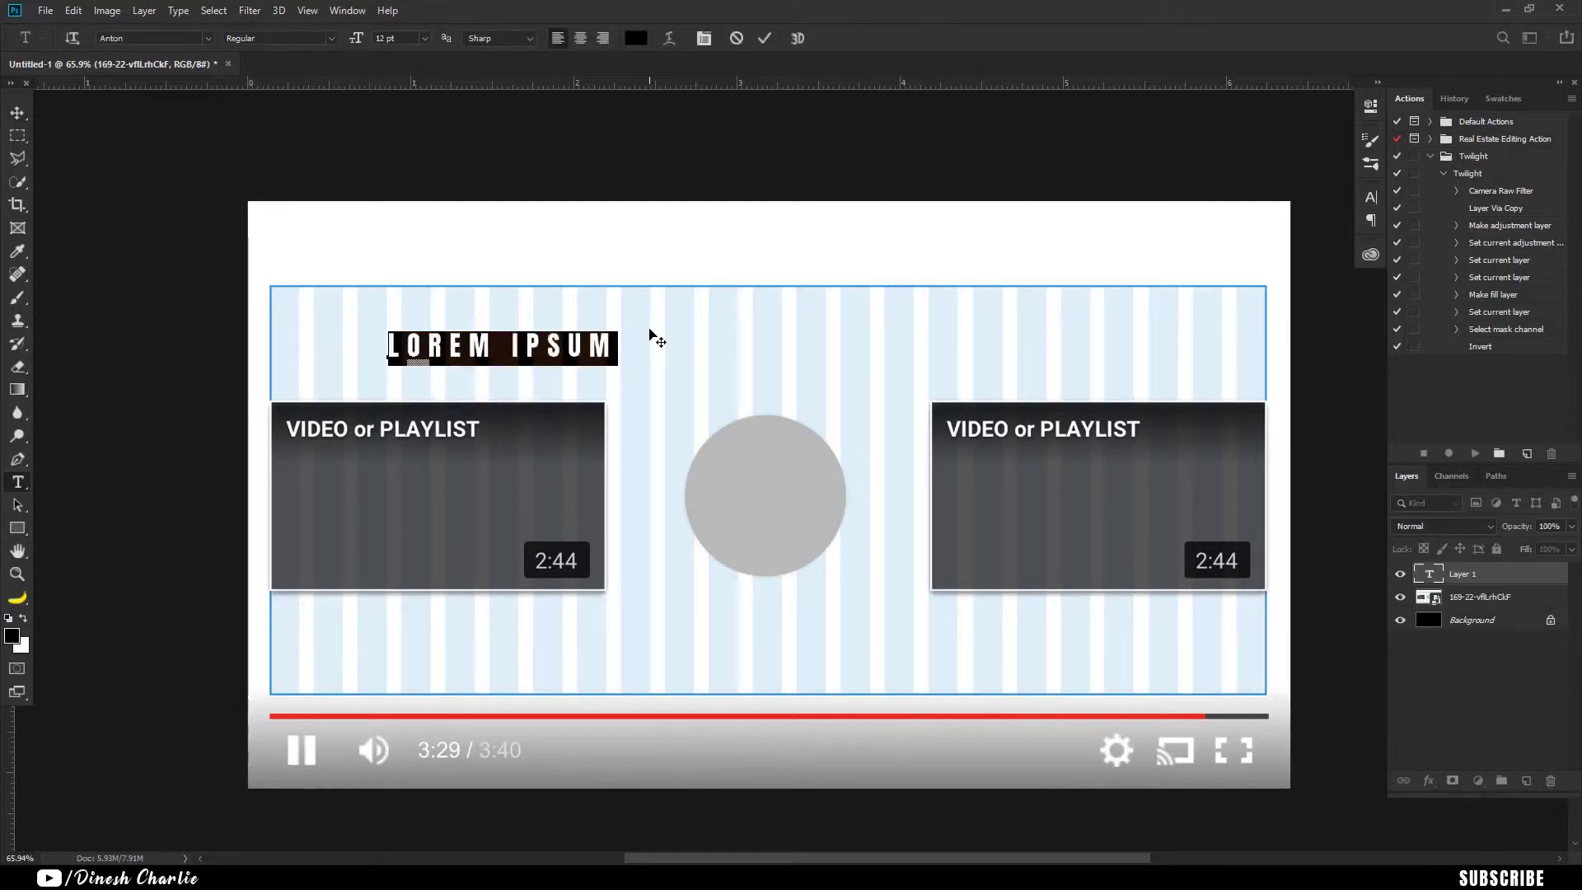
{"action": "type", "text": "PREVIOUS "}
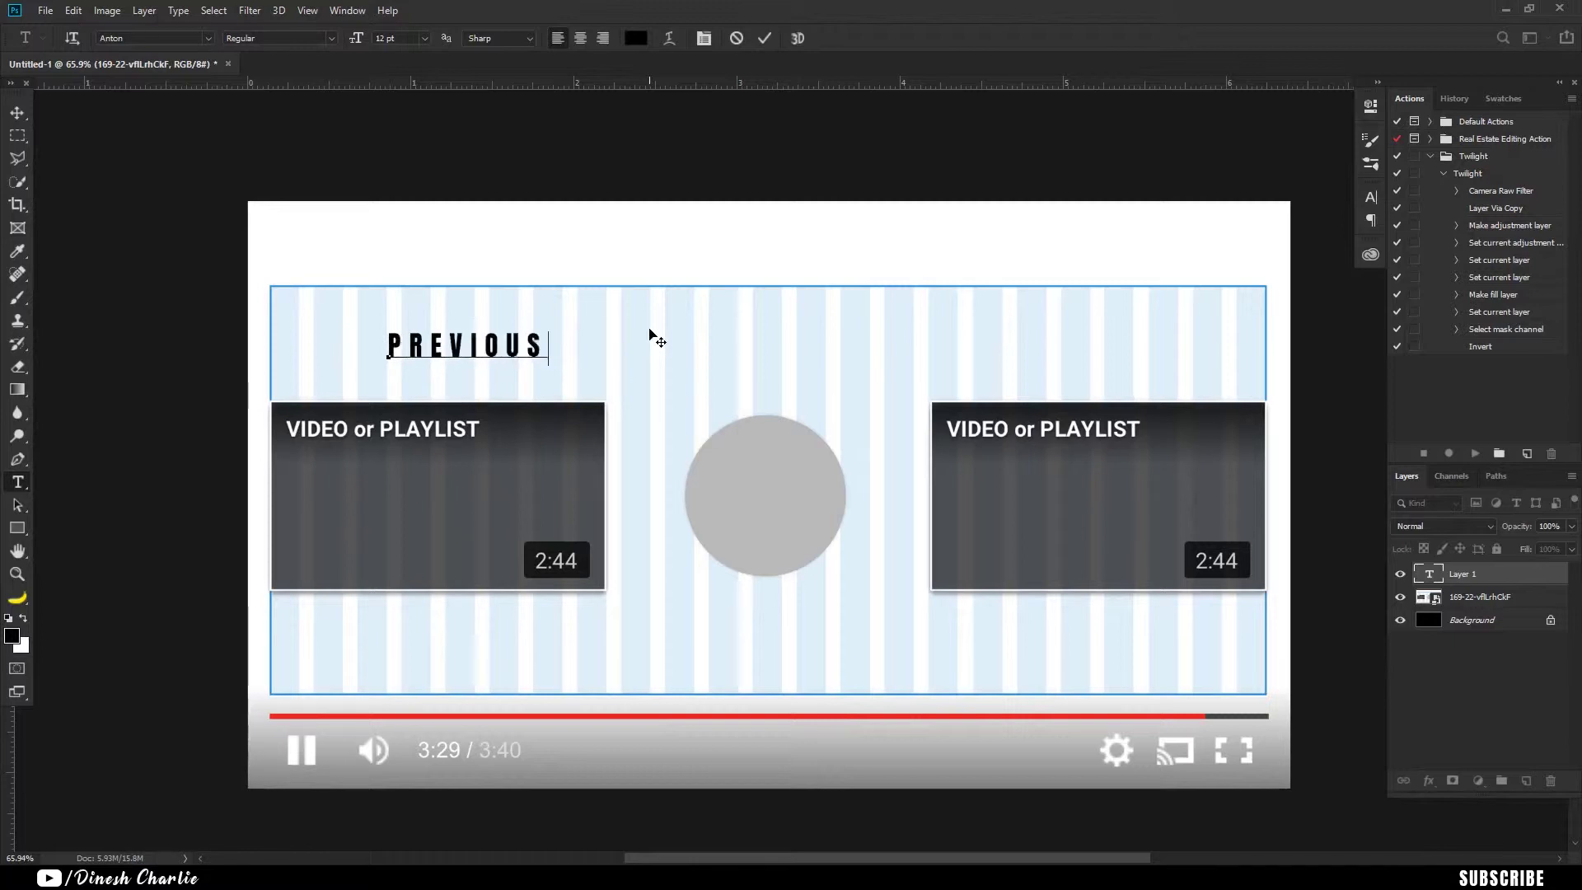
{"action": "type", "text": "VIDEOS"}
{"action": "key", "text": "ctrl+Return"}
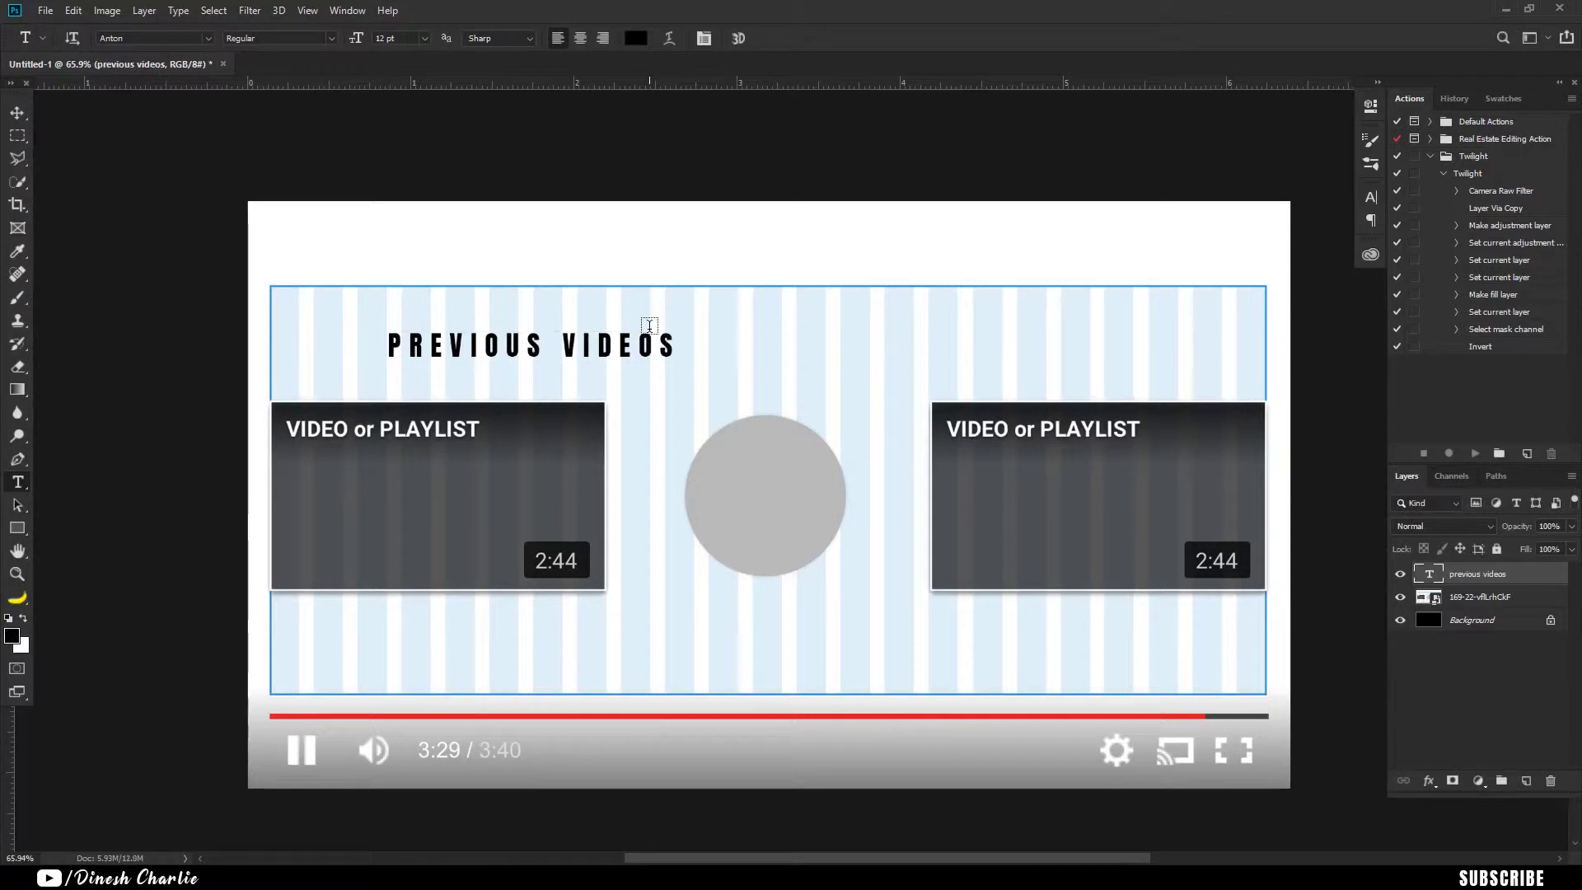
{"action": "left_click", "coordinate": [1368, 203]}
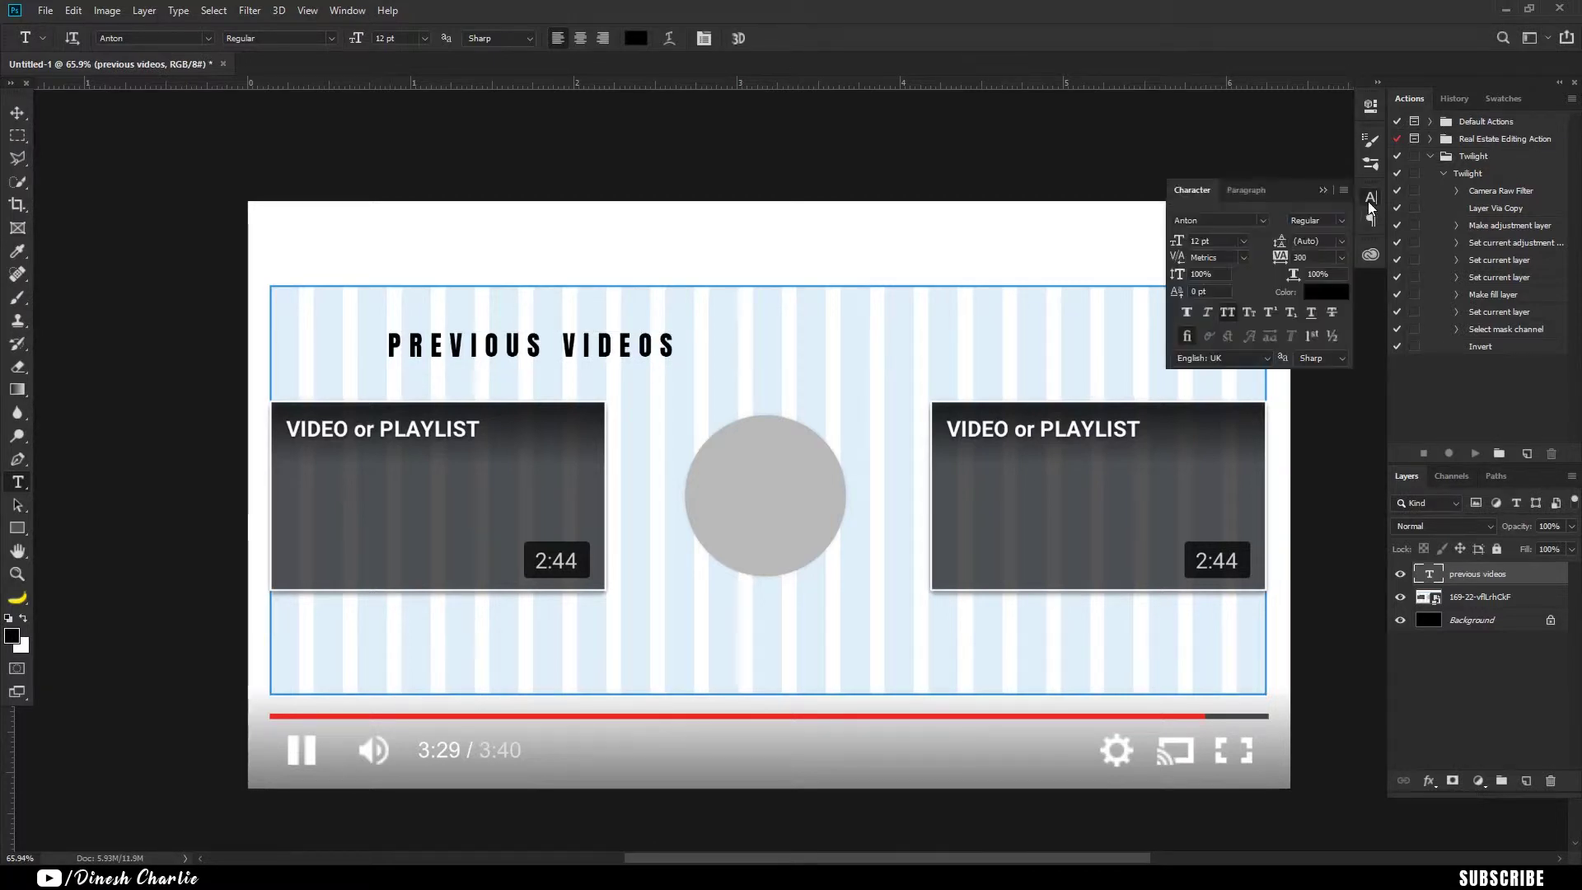
Set the heading font to CF Night of Terror and remove its wide letter spacing.
{"action": "left_click", "coordinate": [1262, 220]}
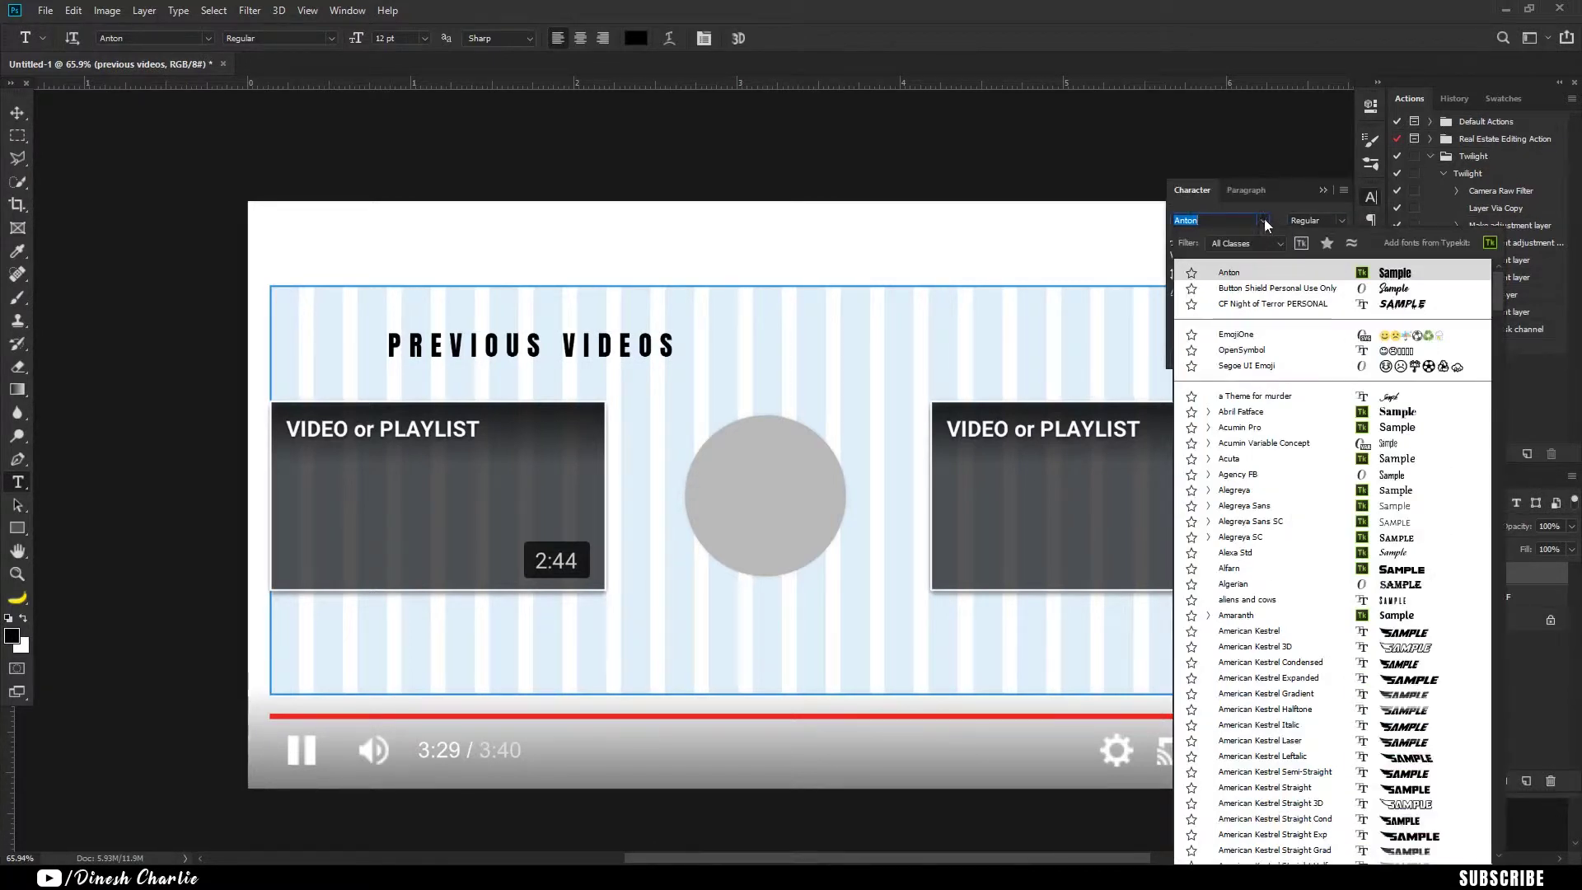
{"action": "left_click", "coordinate": [1322, 304]}
{"action": "left_click", "coordinate": [1301, 257]}
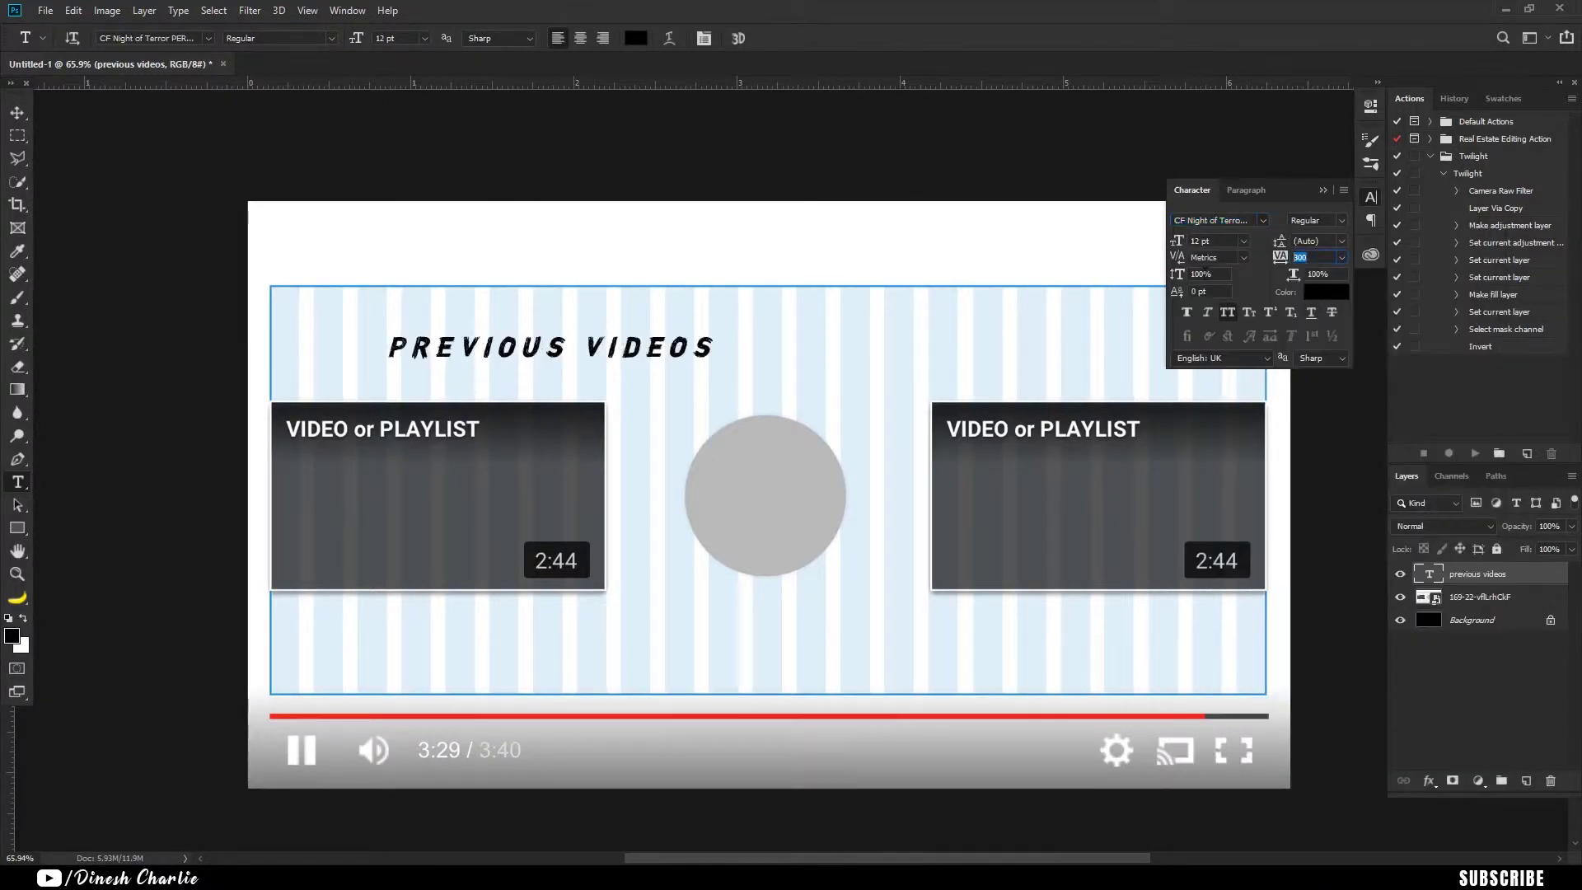
{"action": "type", "text": "0"}
{"action": "key", "text": "Return"}
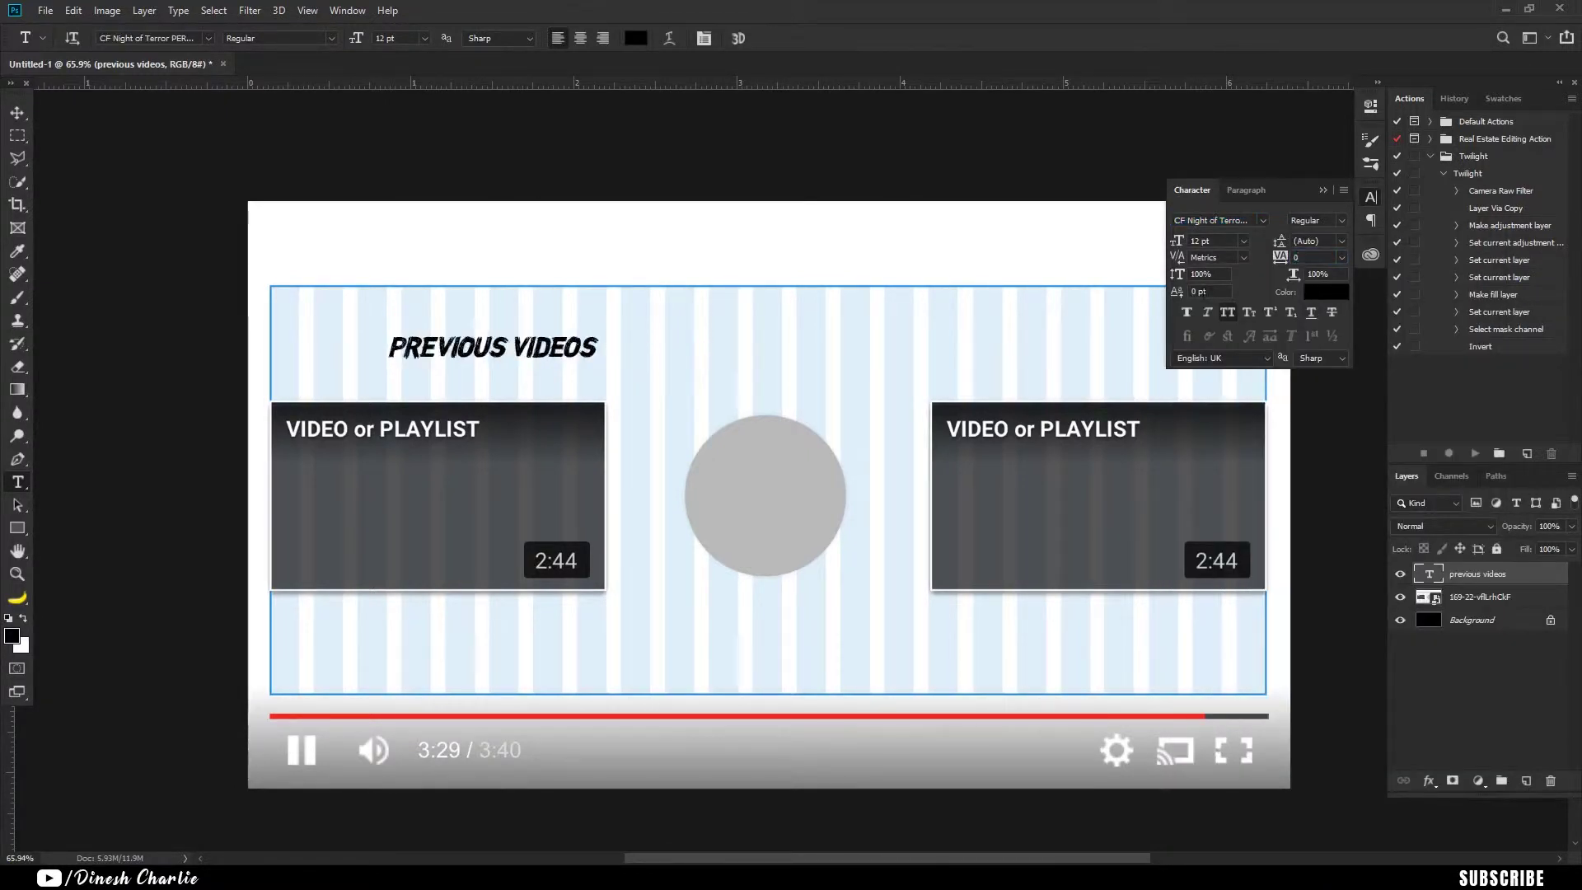
{"action": "left_click", "coordinate": [1228, 313]}
{"action": "left_click", "coordinate": [1228, 313]}
Set the heading's font size to 15 pt.
{"action": "left_click_drag", "start_coordinate": [1179, 246], "coordinate": [1188, 242]}
{"action": "left_click", "coordinate": [1177, 245]}
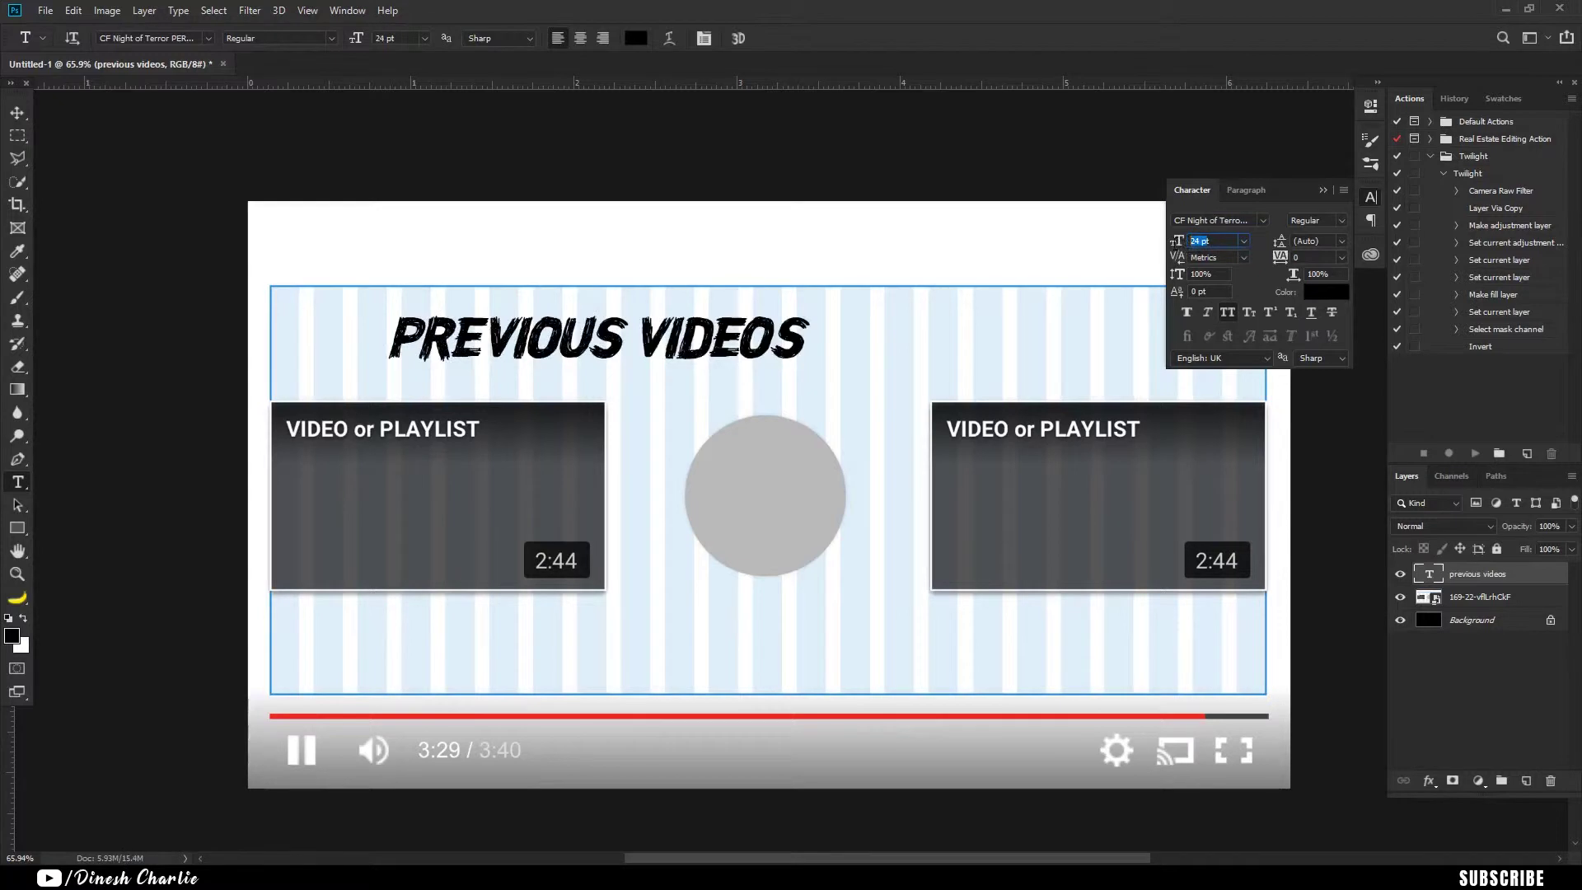
{"action": "key", "text": "BackSpace"}
{"action": "key", "text": "Return"}
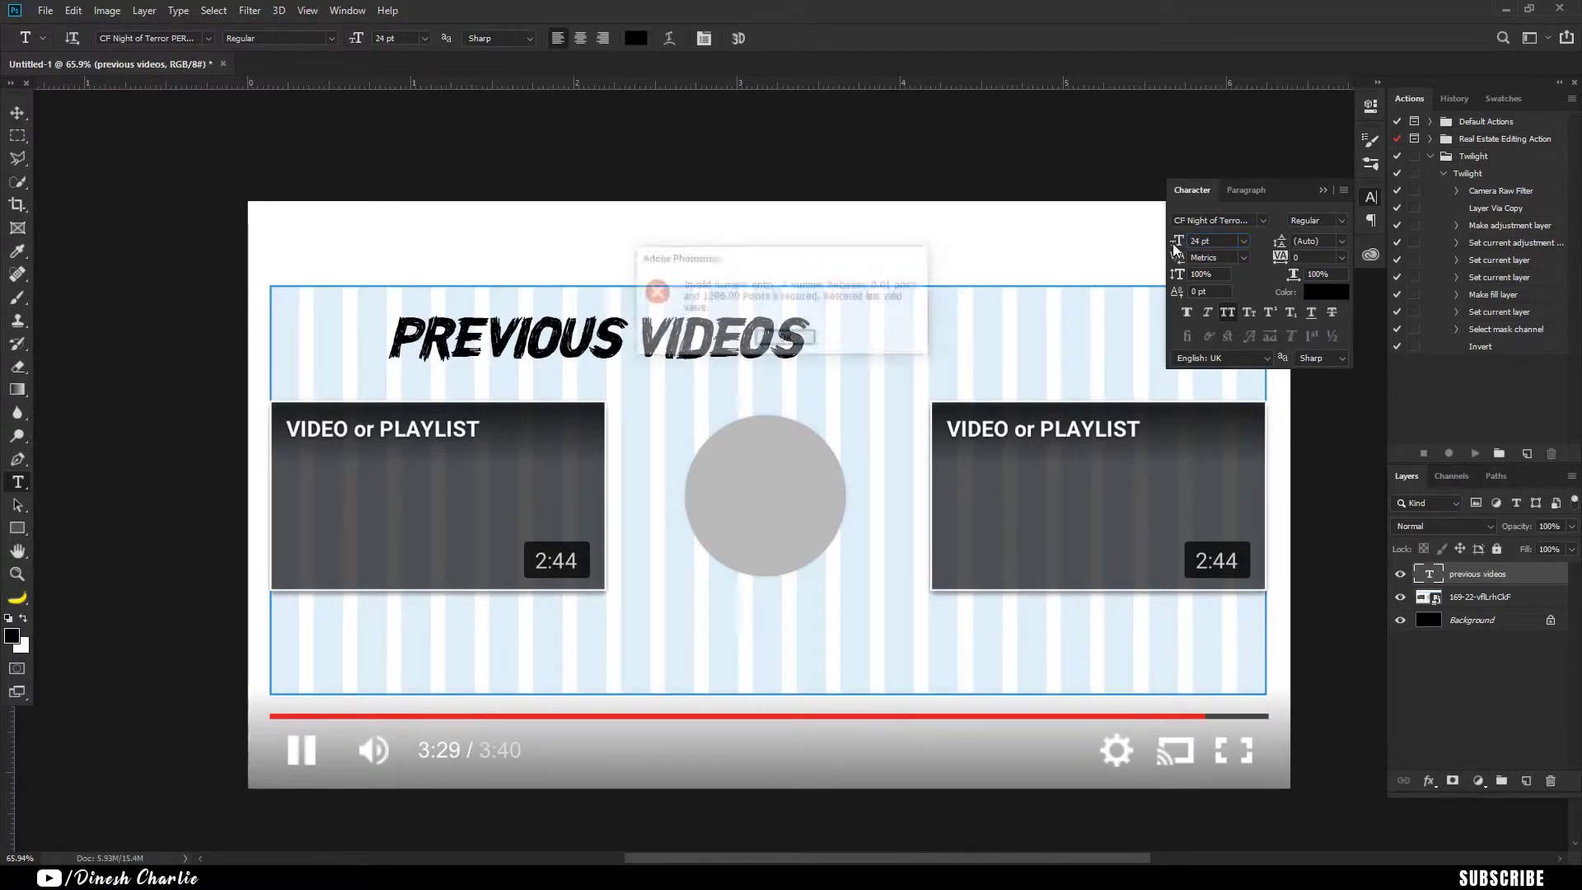
{"action": "key", "text": "Return"}
{"action": "left_click", "coordinate": [1213, 242]}
{"action": "type", "text": "15"}
{"action": "key", "text": "Return"}
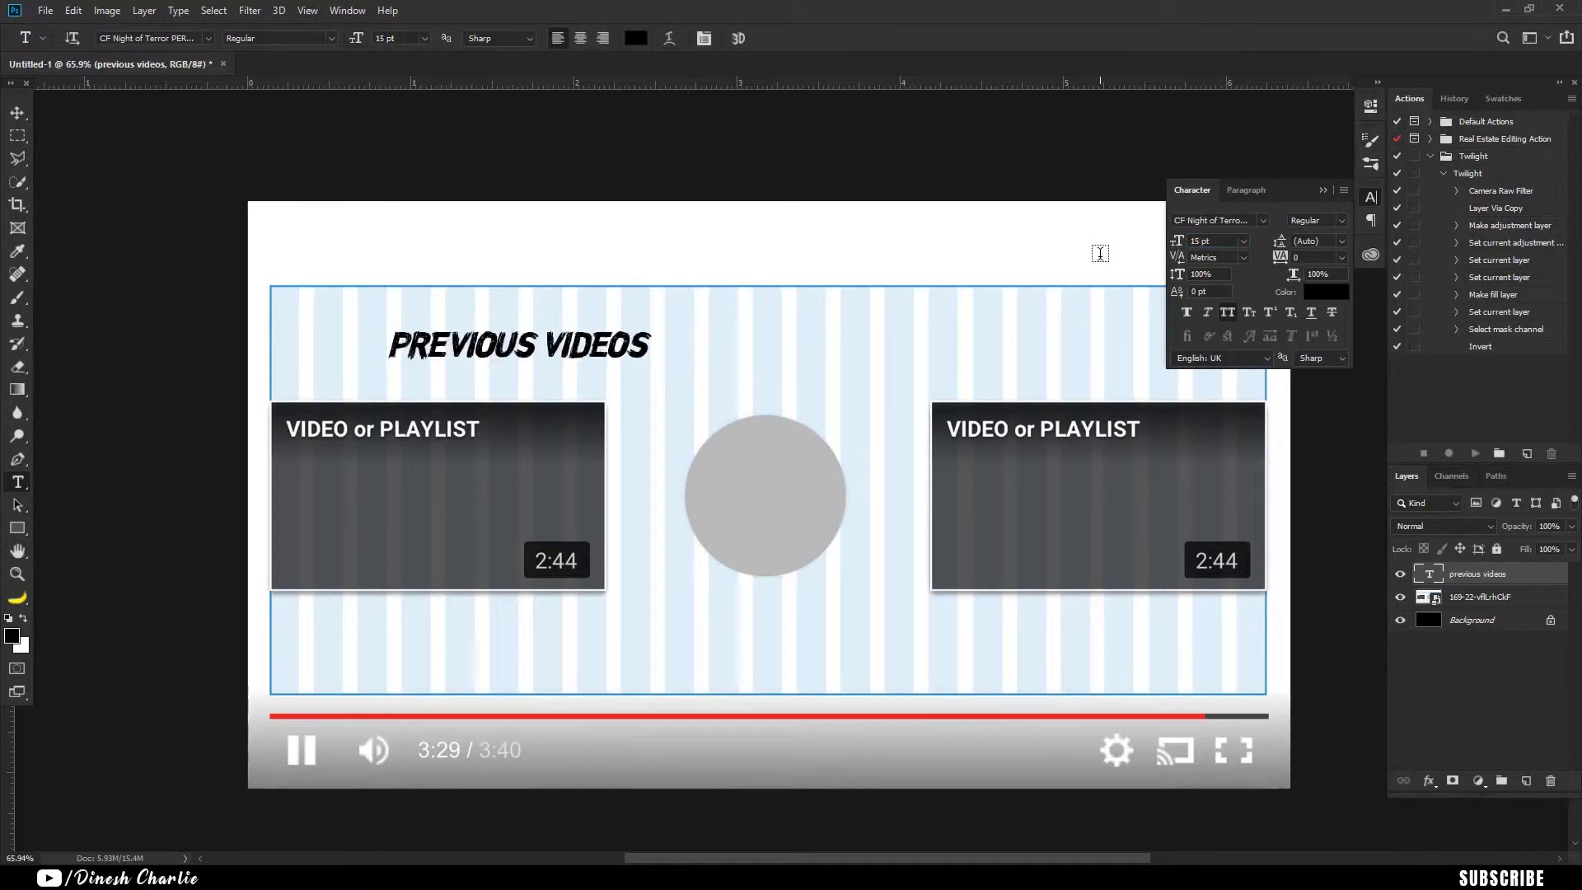
{"action": "left_click", "coordinate": [1325, 192]}
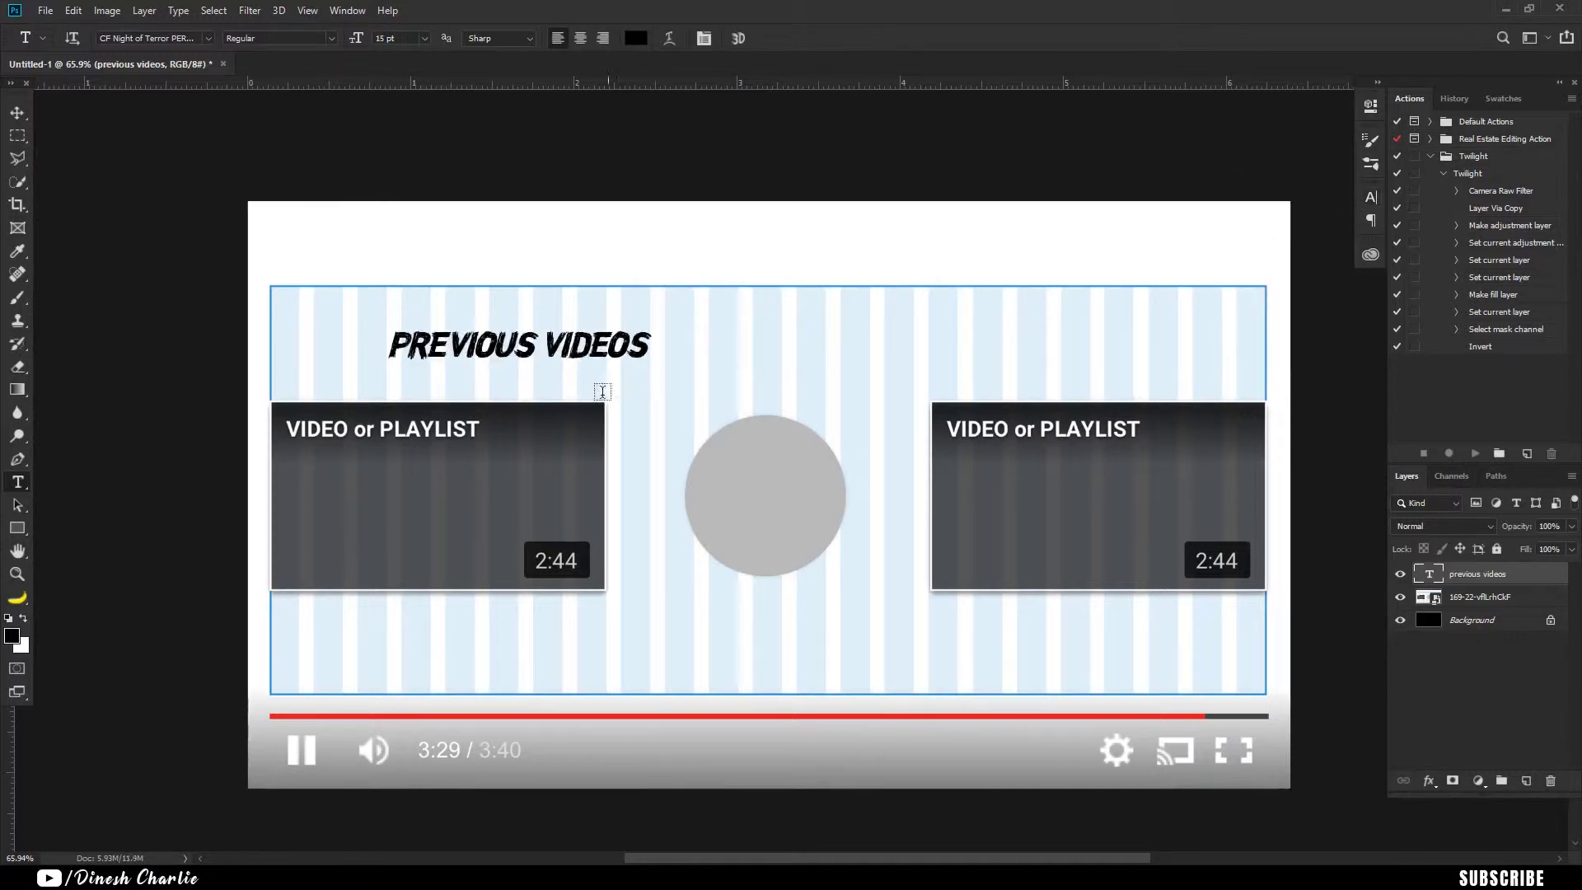
Move the PREVIOUS VIDEOS heading left and down to sit just above the left thumbnail.
{"action": "key", "text": "v"}
{"action": "left_click_drag", "start_coordinate": [539, 361], "coordinate": [448, 353]}
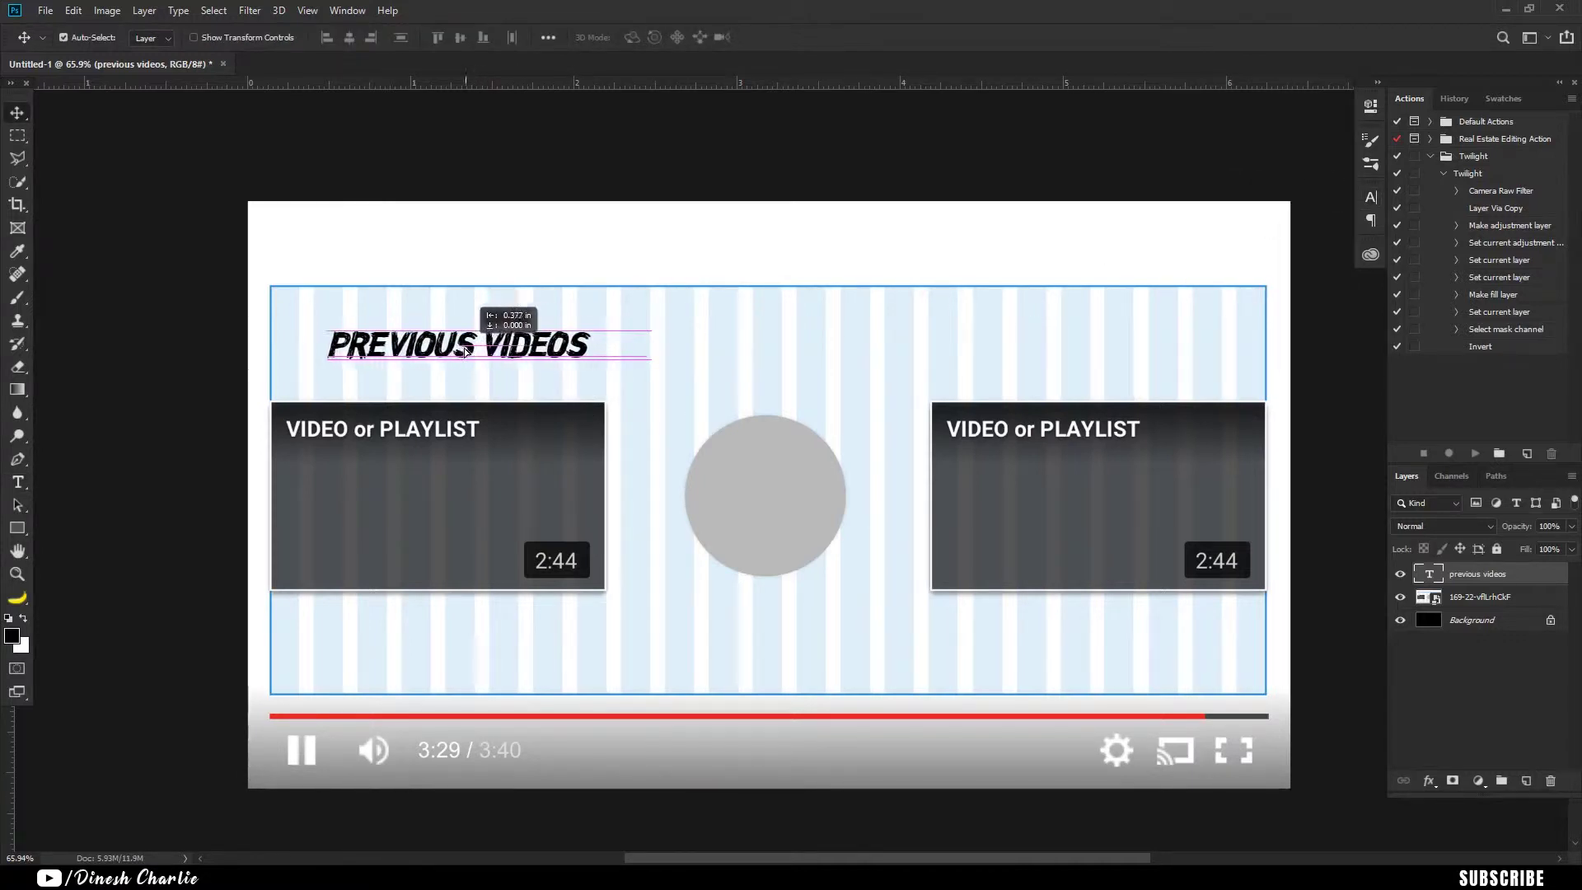
{"action": "left_click_drag", "start_coordinate": [448, 353], "coordinate": [450, 372]}
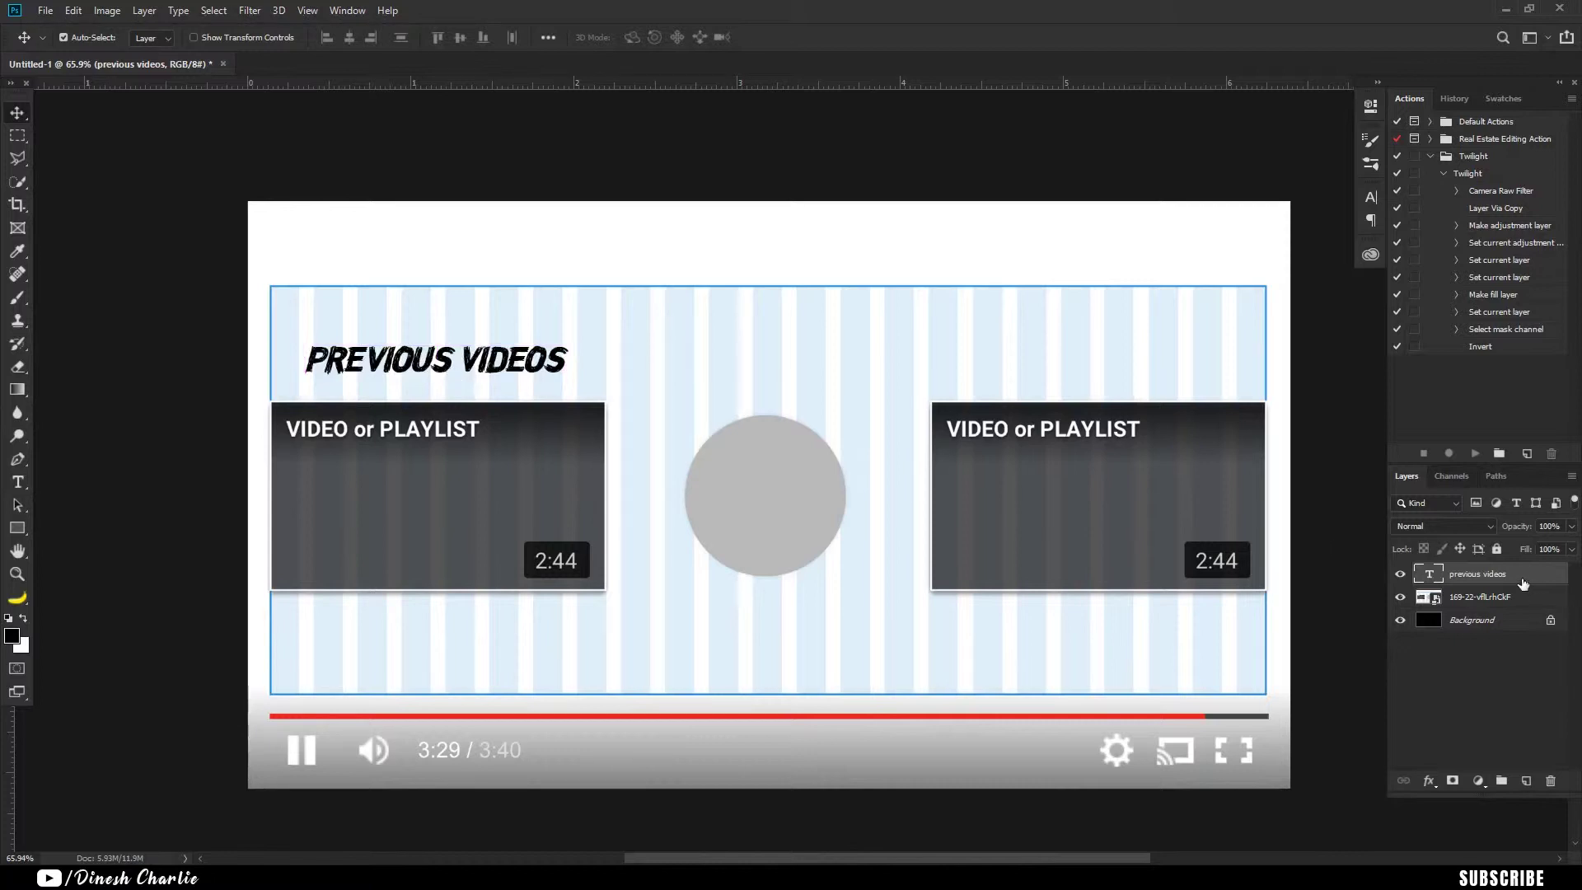
Duplicate the PREVIOUS VIDEOS heading and move the copy above the right thumbnail.
{"action": "left_click_drag", "start_coordinate": [1522, 584], "coordinate": [1526, 780]}
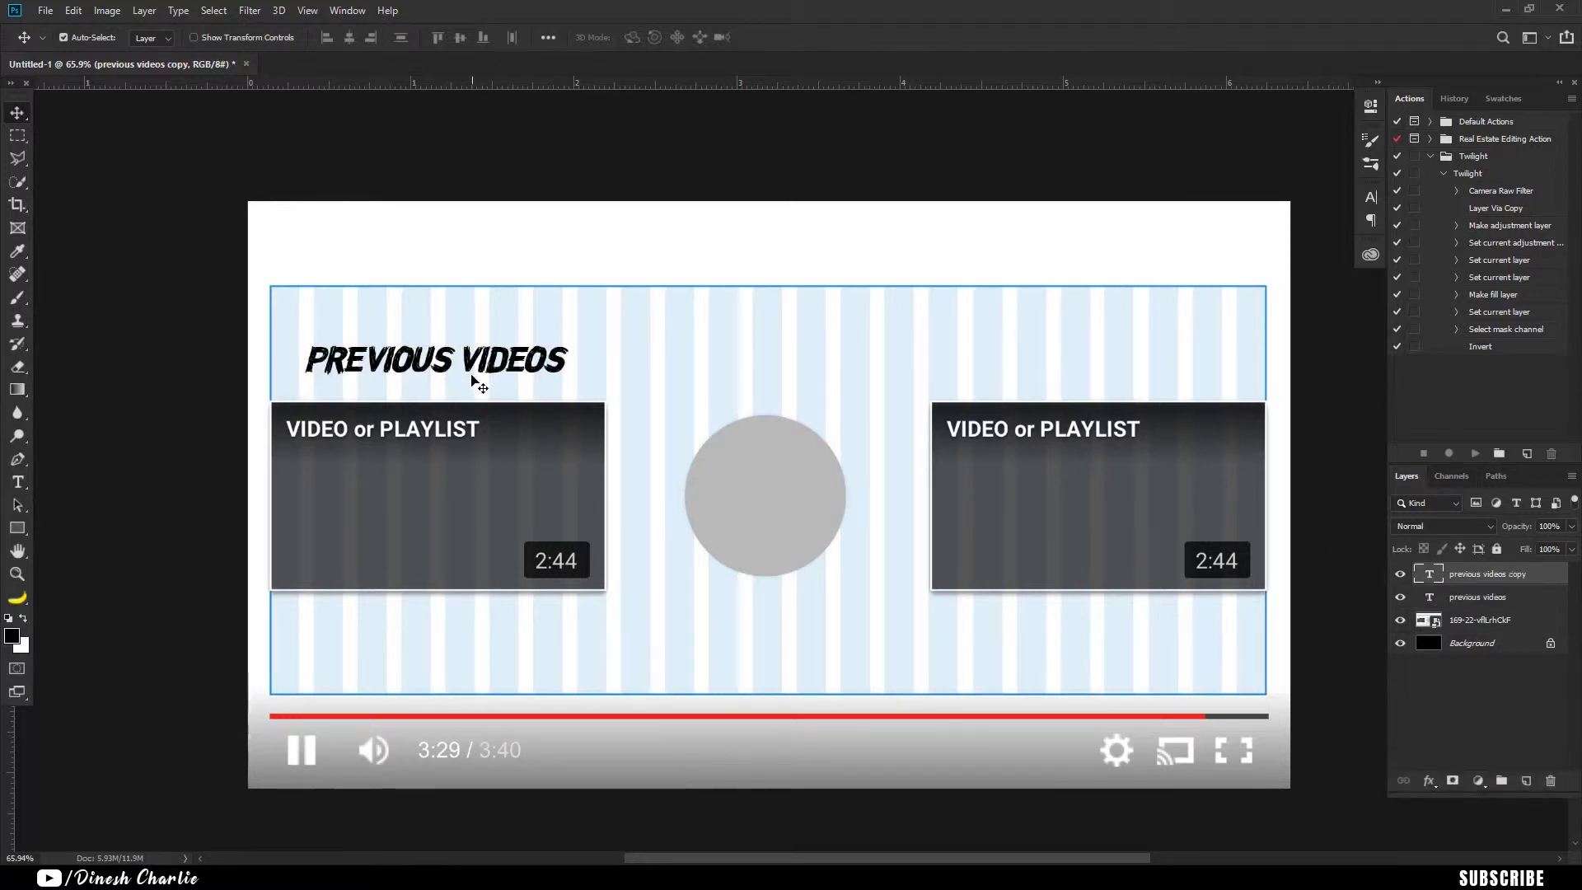
{"action": "left_click_drag", "start_coordinate": [474, 370], "coordinate": [517, 371]}
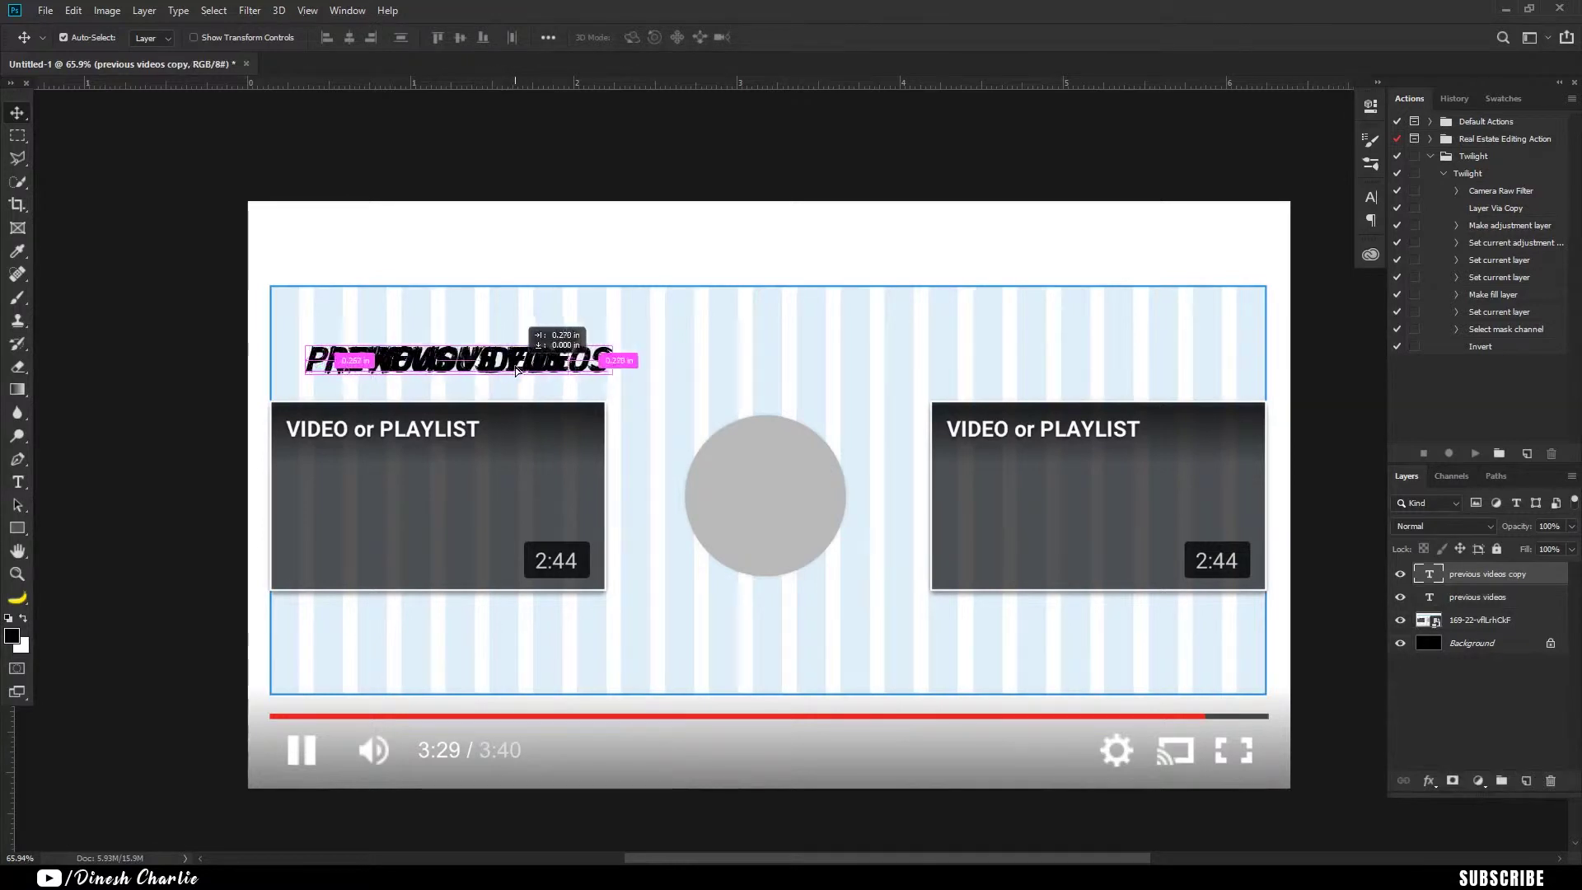
{"action": "left_click_drag", "start_coordinate": [484, 367], "coordinate": [1152, 393]}
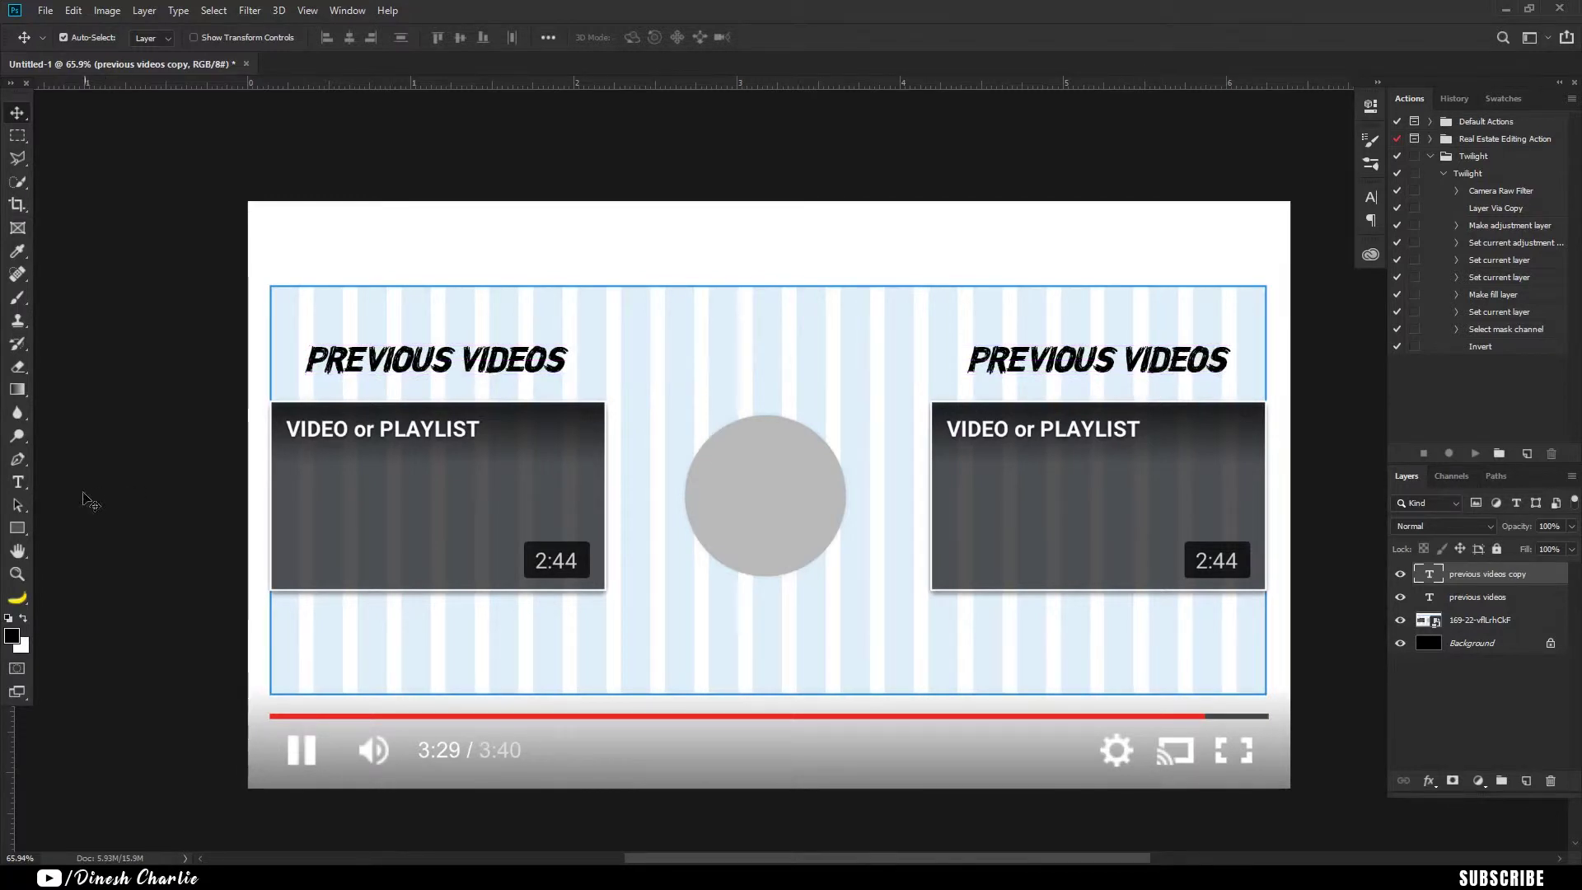
Retype the copied heading as 'RANDOM VIDEOS'.
{"action": "left_click", "coordinate": [19, 483]}
{"action": "left_click", "coordinate": [1175, 362]}
{"action": "key", "text": "ctrl+a"}
{"action": "type", "text": "RANDOM VIDEOS"}
{"action": "key", "text": "ctrl+Return"}
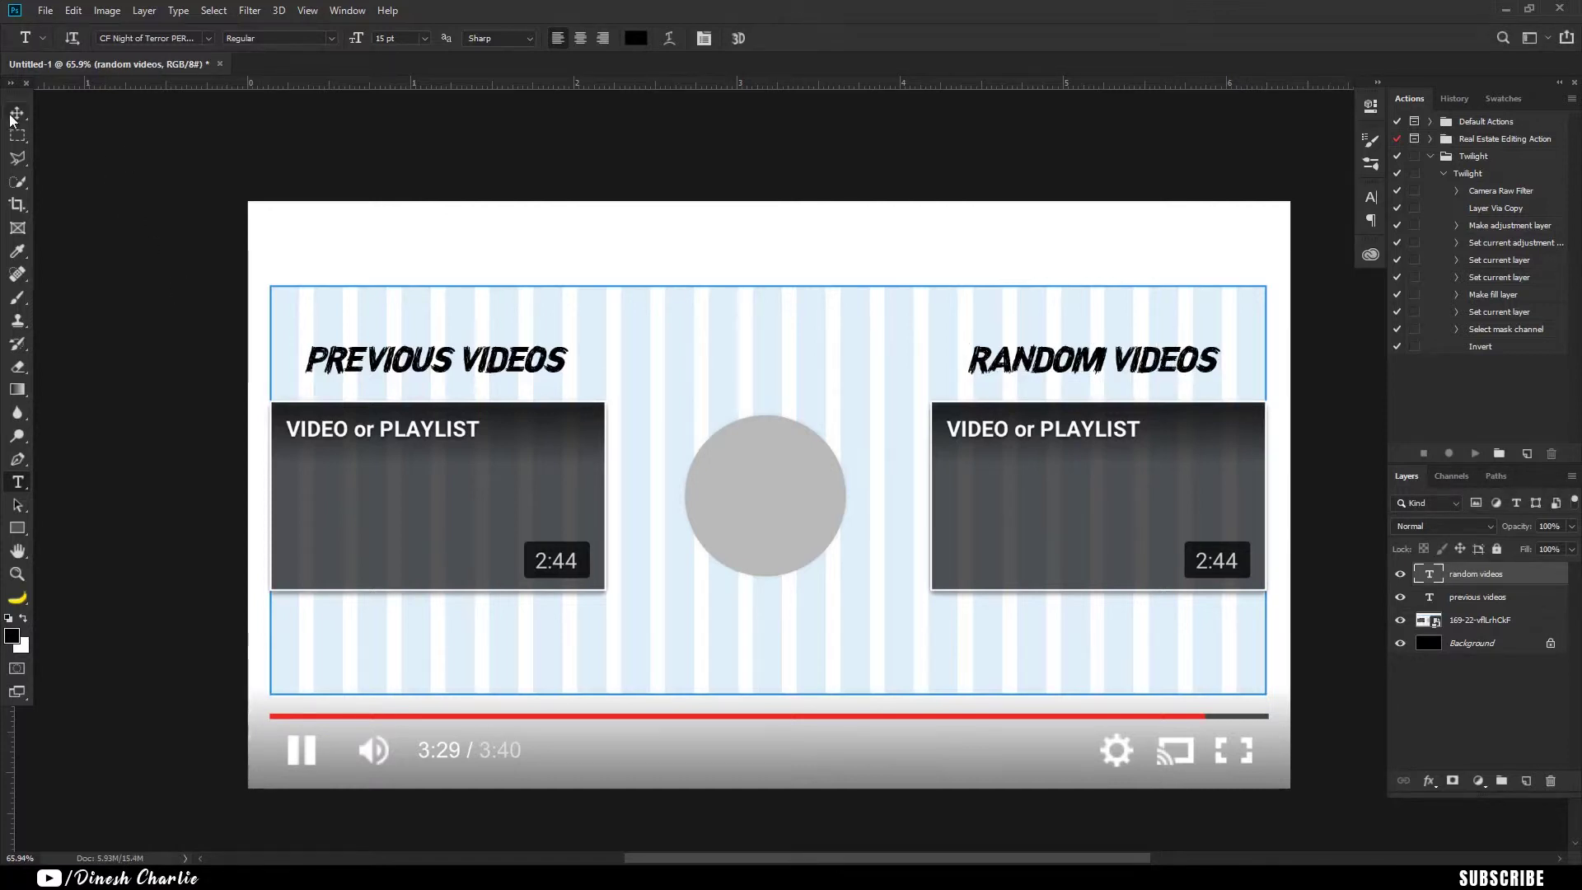
Nudge RANDOM VIDEOS so it sits level with the PREVIOUS VIDEOS heading.
{"action": "left_click", "coordinate": [13, 120]}
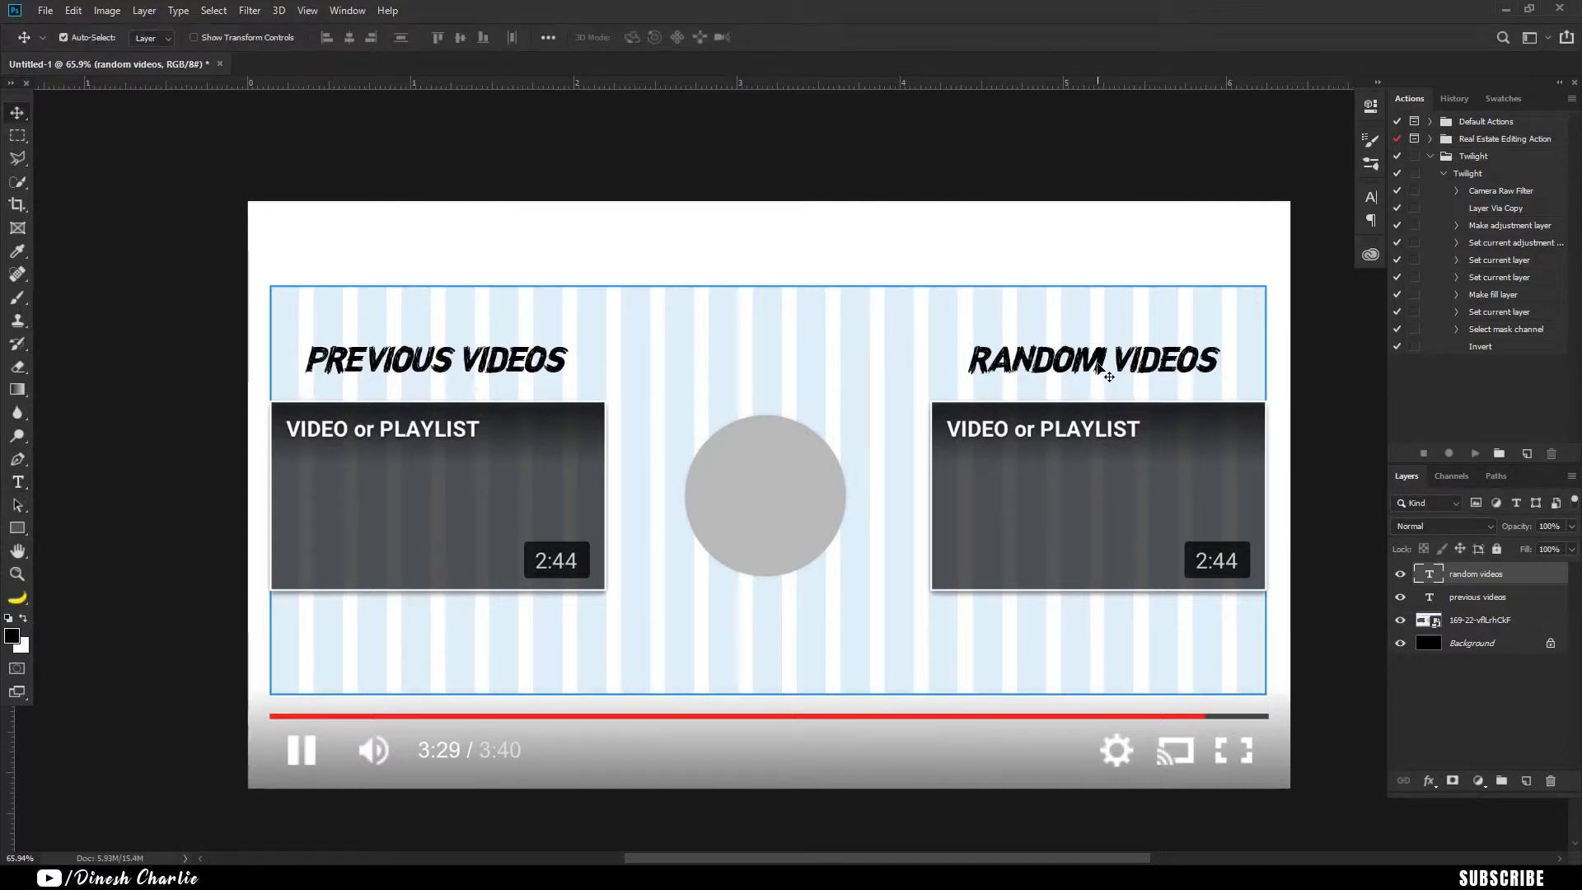
{"action": "left_click_drag", "start_coordinate": [1098, 369], "coordinate": [1105, 368]}
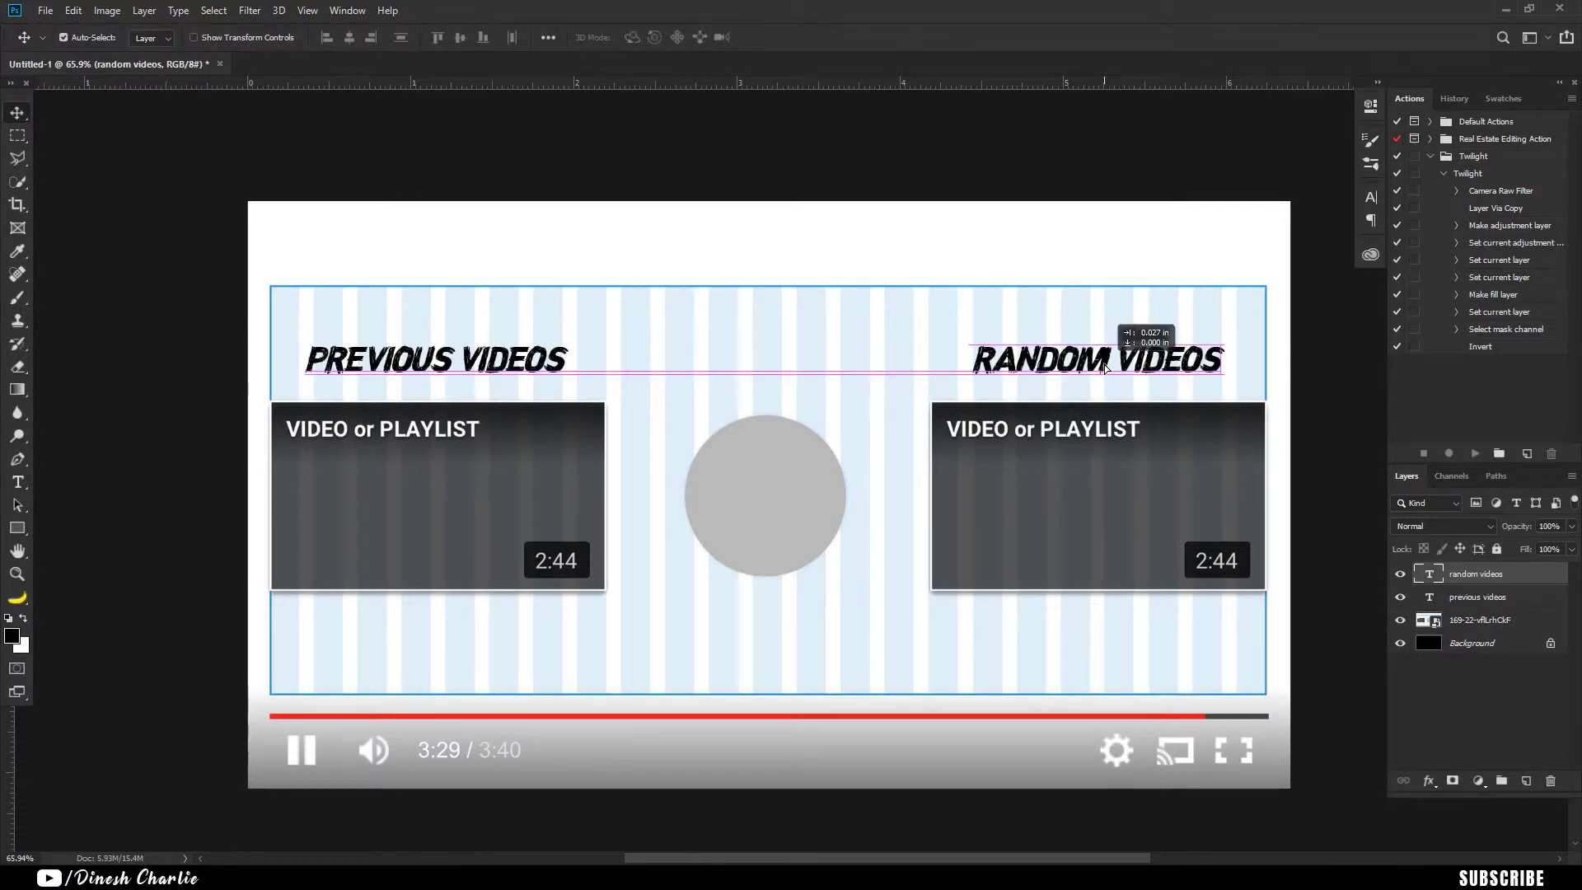
{"action": "left_click_drag", "start_coordinate": [1105, 368], "coordinate": [1106, 369]}
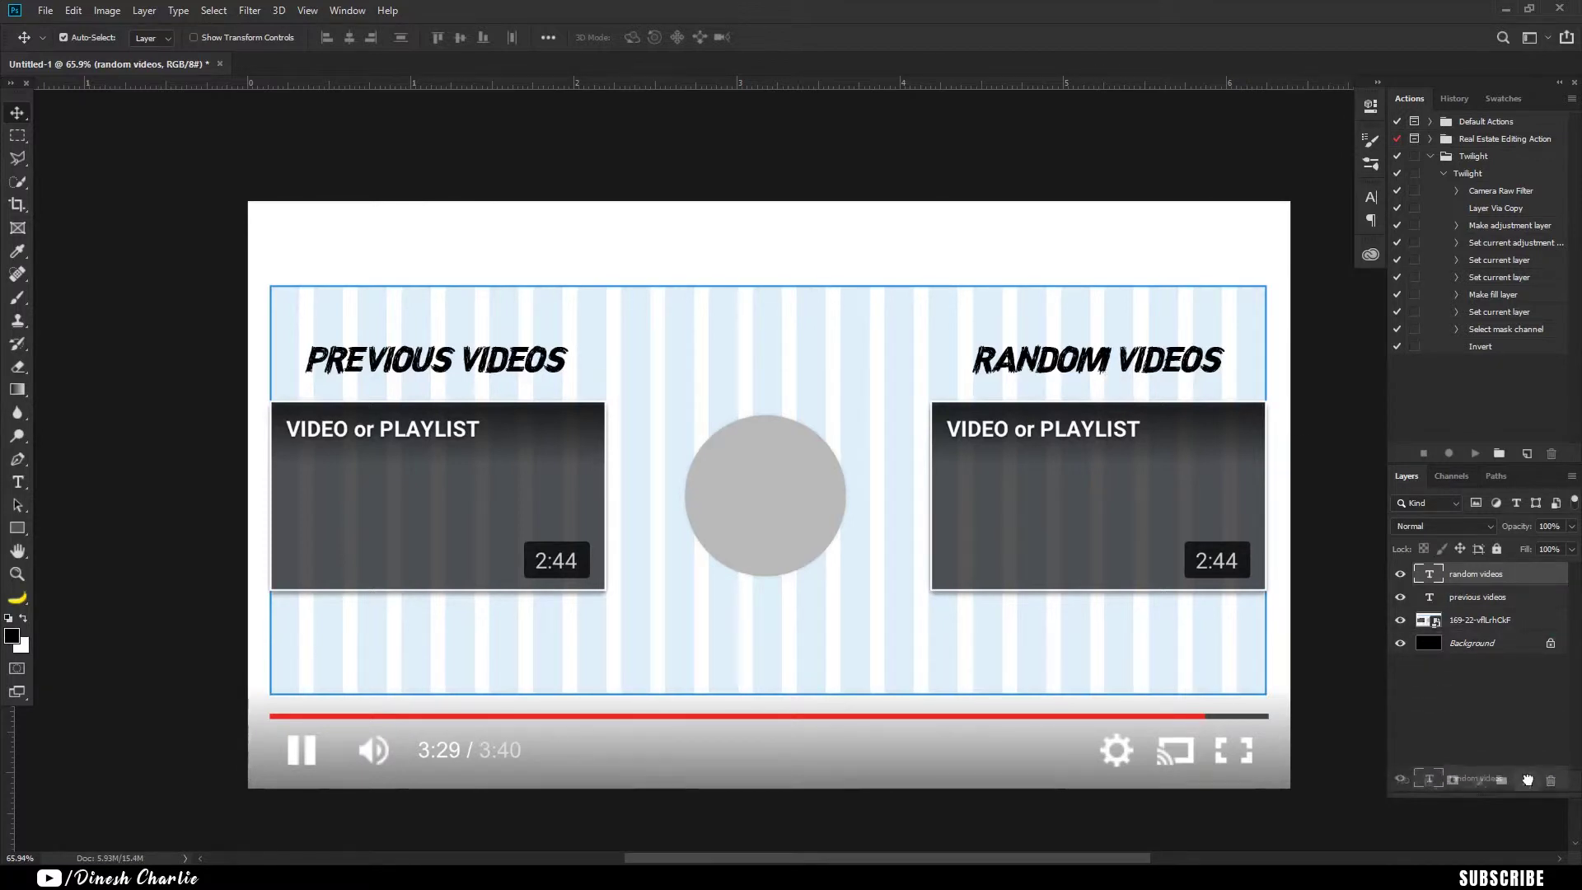
Copy the RANDOM VIDEOS heading below the circle and retype it as SUBSCRIBE.
{"action": "left_click_drag", "start_coordinate": [1530, 580], "coordinate": [1526, 781]}
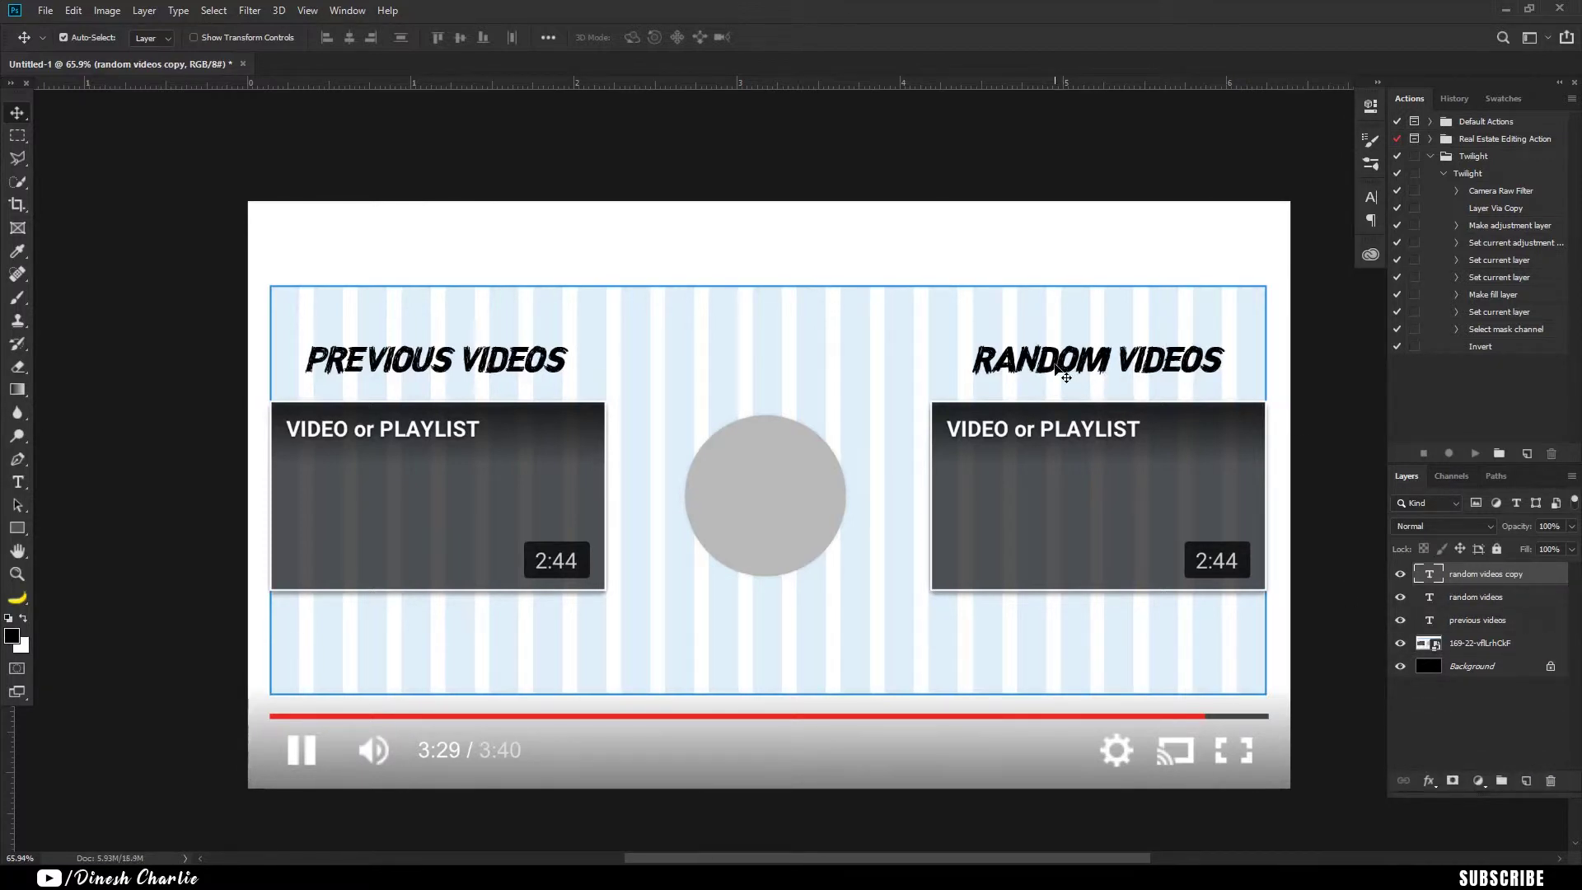
{"action": "mouse_move", "coordinate": [1063, 375]}
{"action": "left_mouse_down"}
{"action": "mouse_move", "coordinate": [737, 377]}
{"action": "mouse_move", "coordinate": [770, 410]}
{"action": "mouse_move", "coordinate": [775, 630]}
{"action": "left_mouse_up"}
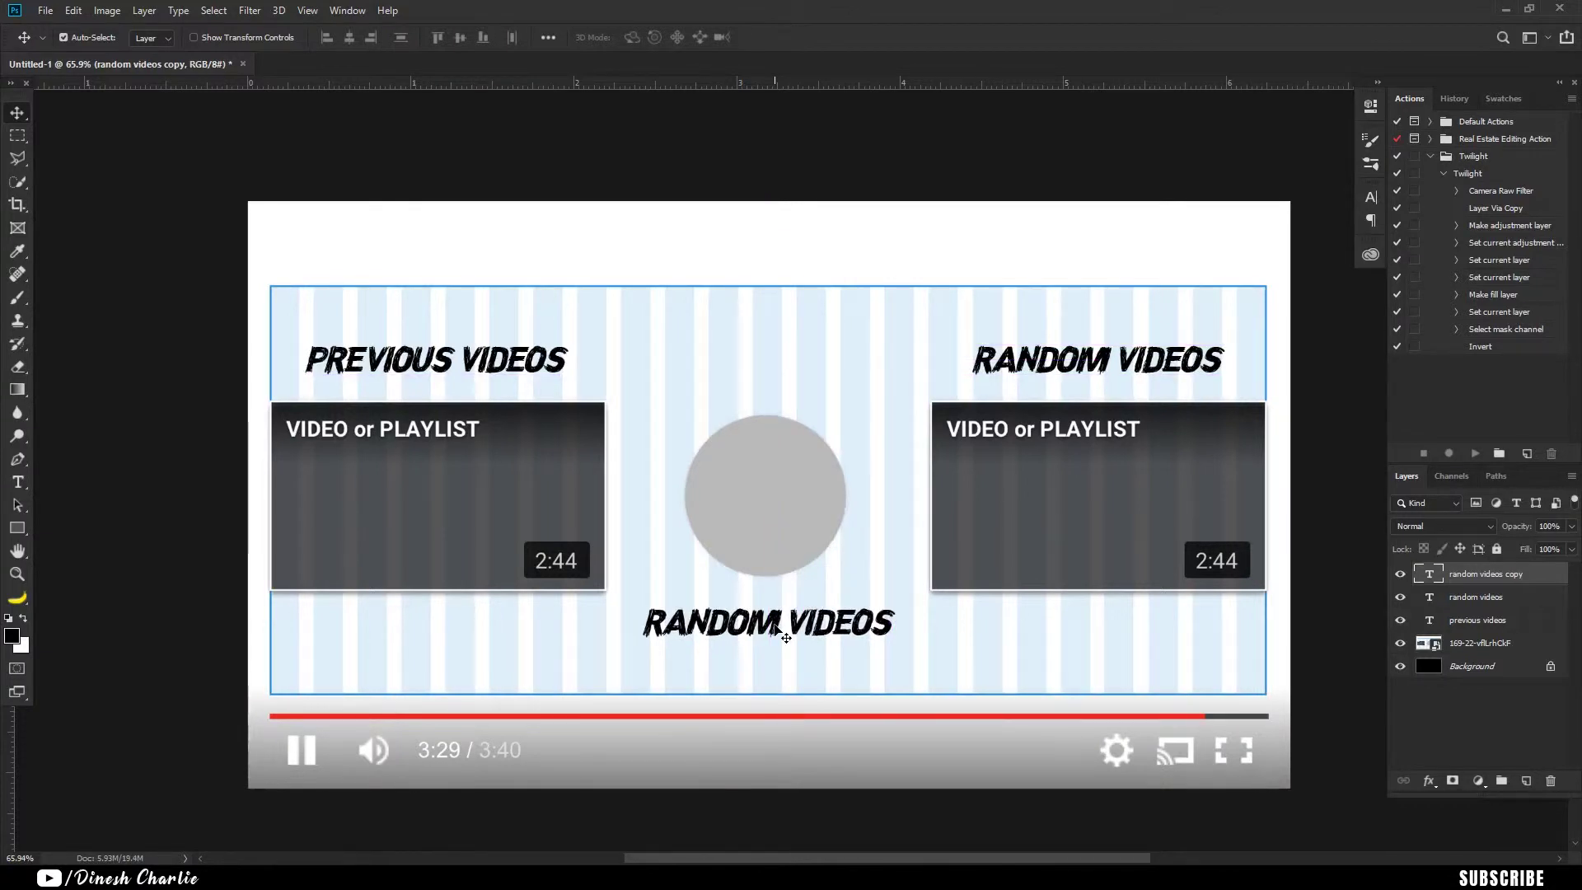
{"action": "key", "text": "t"}
{"action": "triple_click", "coordinate": [775, 623]}
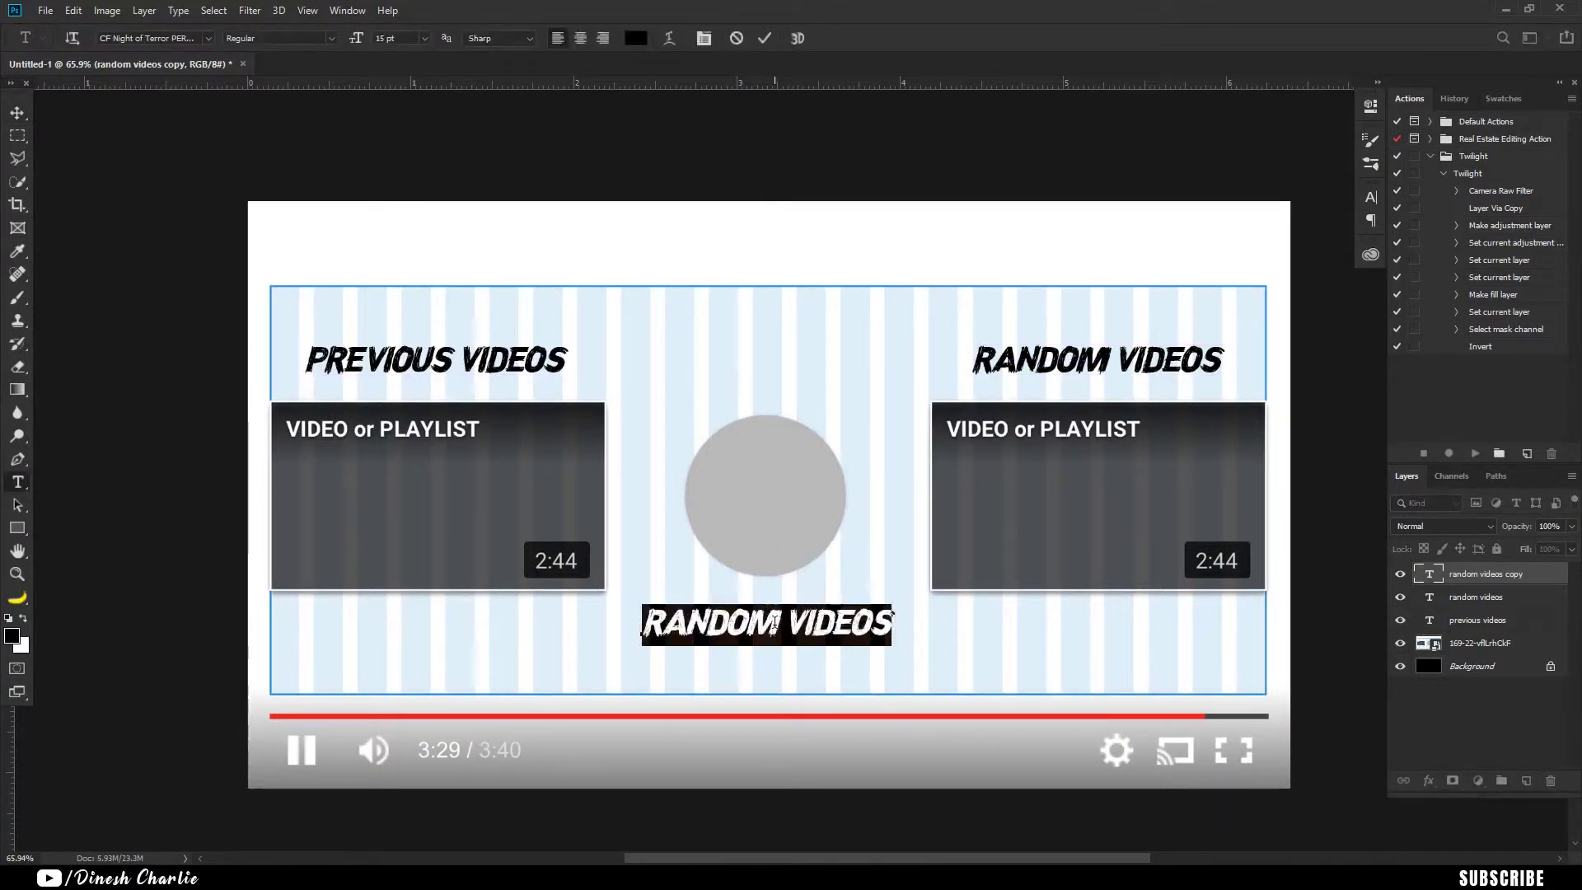
{"action": "type", "text": "SUBSCRI"}
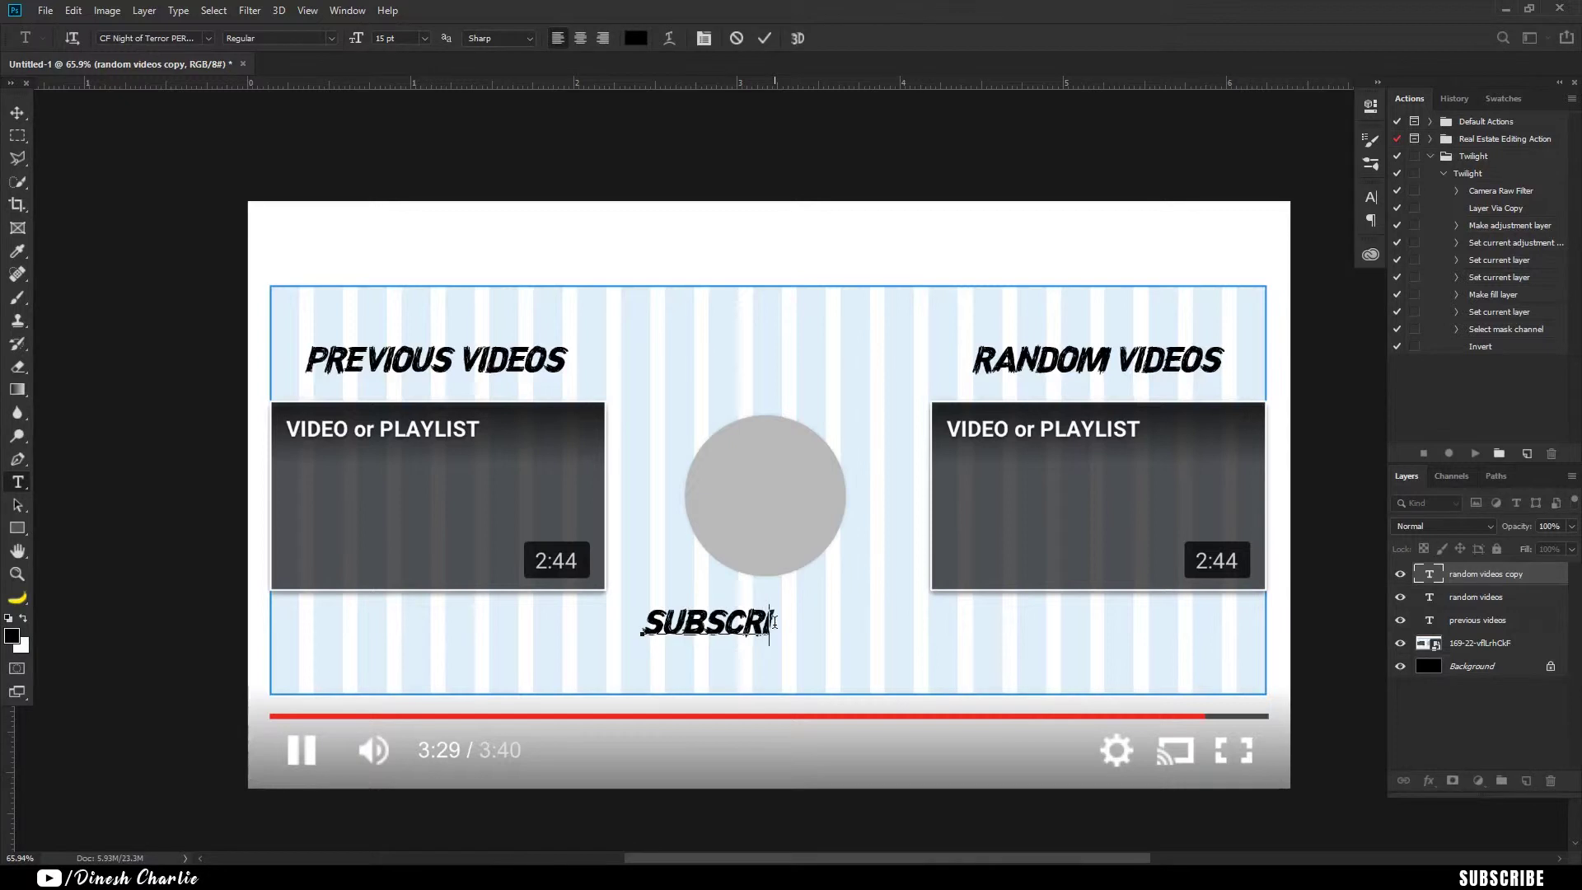
{"action": "type", "text": "BE"}
{"action": "key", "text": "ctrl+Return"}
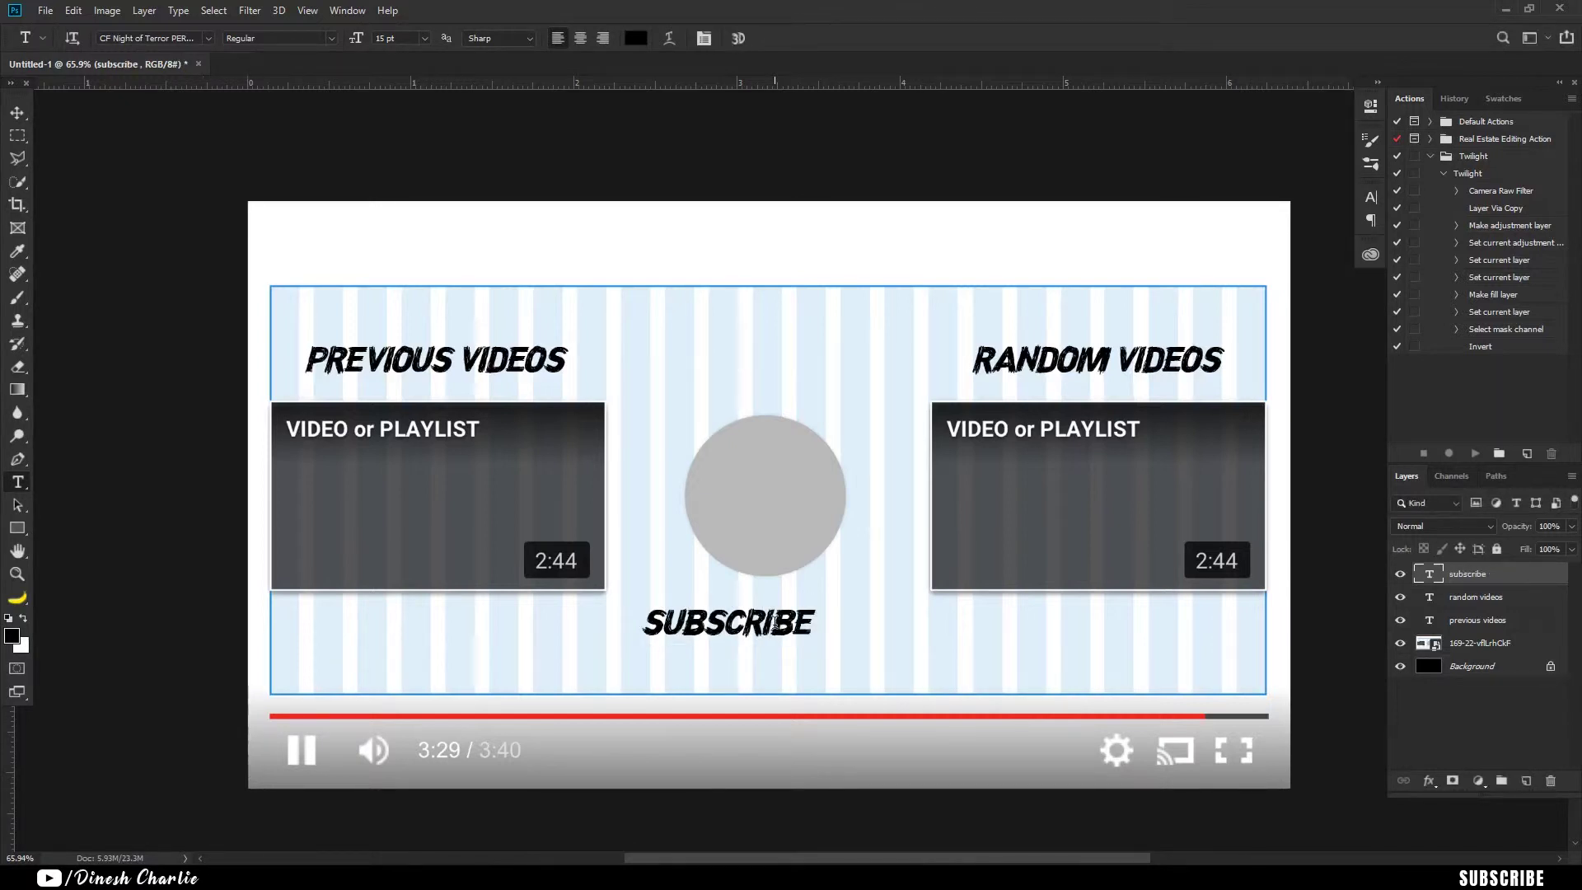
{"action": "key", "text": "v"}
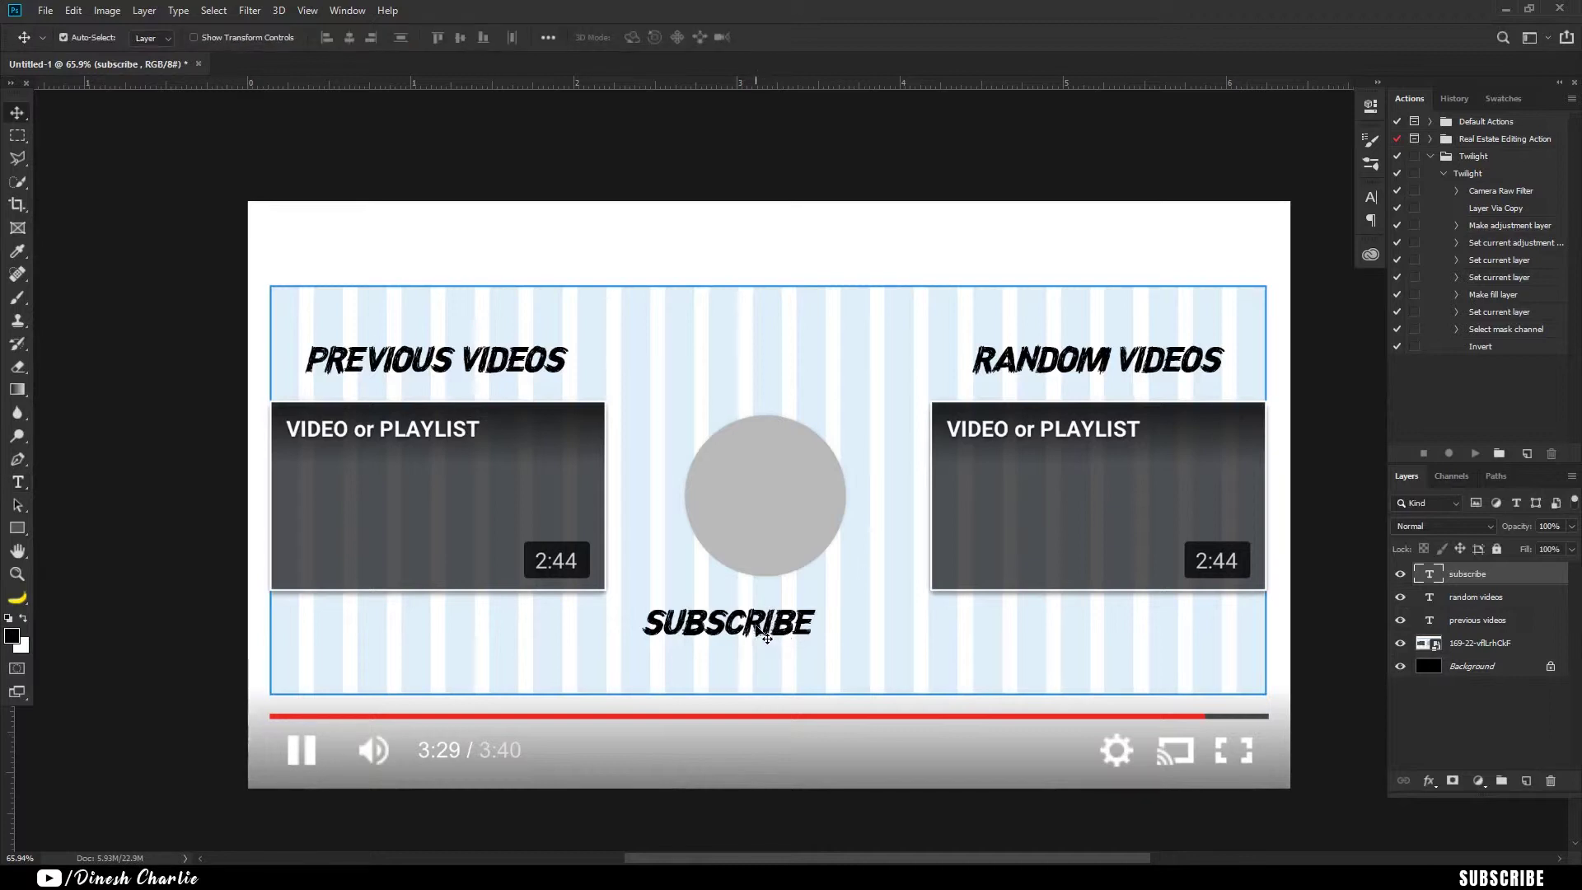
{"action": "left_click_drag", "start_coordinate": [756, 624], "coordinate": [790, 628]}
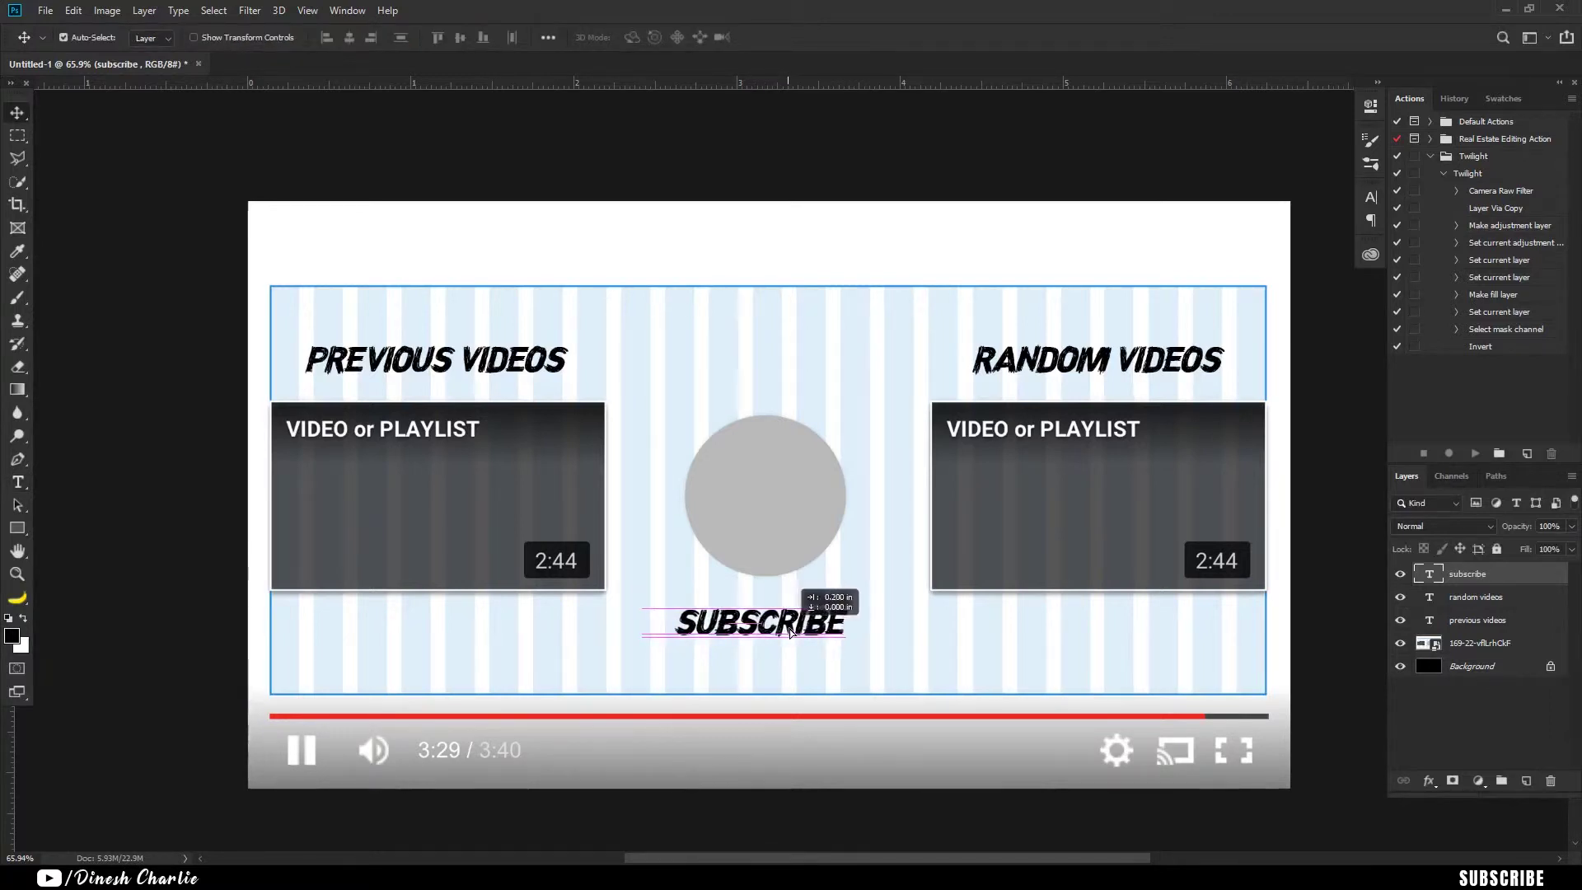
Set SUBSCRIBE's letter tracking to 150 in the Character panel.
{"action": "left_click", "coordinate": [1371, 197]}
{"action": "left_click_drag", "start_coordinate": [1277, 258], "coordinate": [1282, 258]}
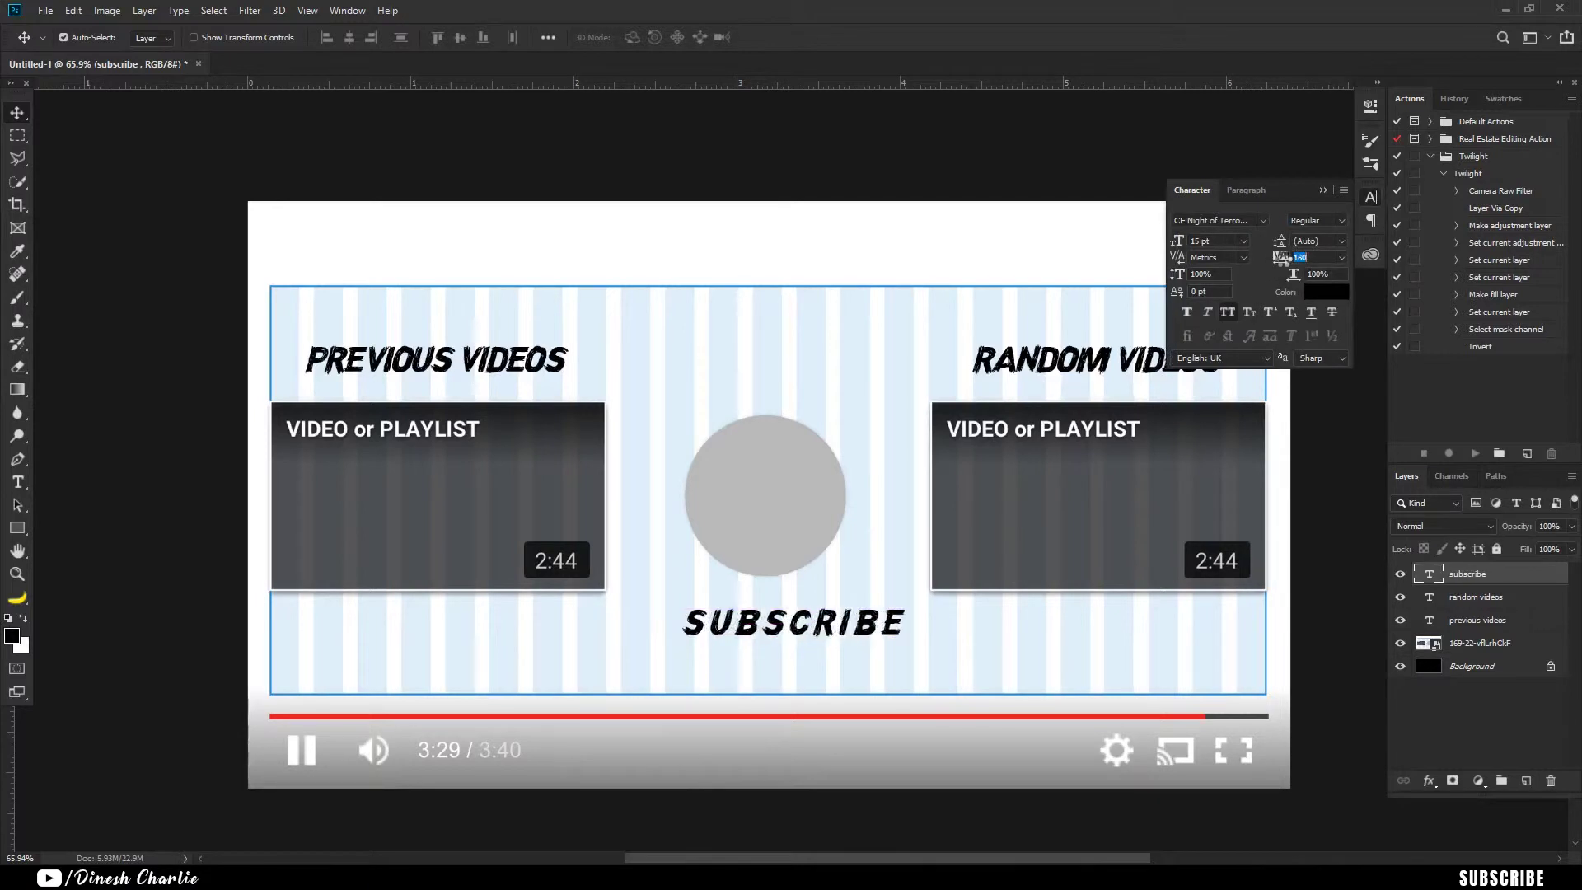
{"action": "type", "text": "180"}
{"action": "key", "text": "Return"}
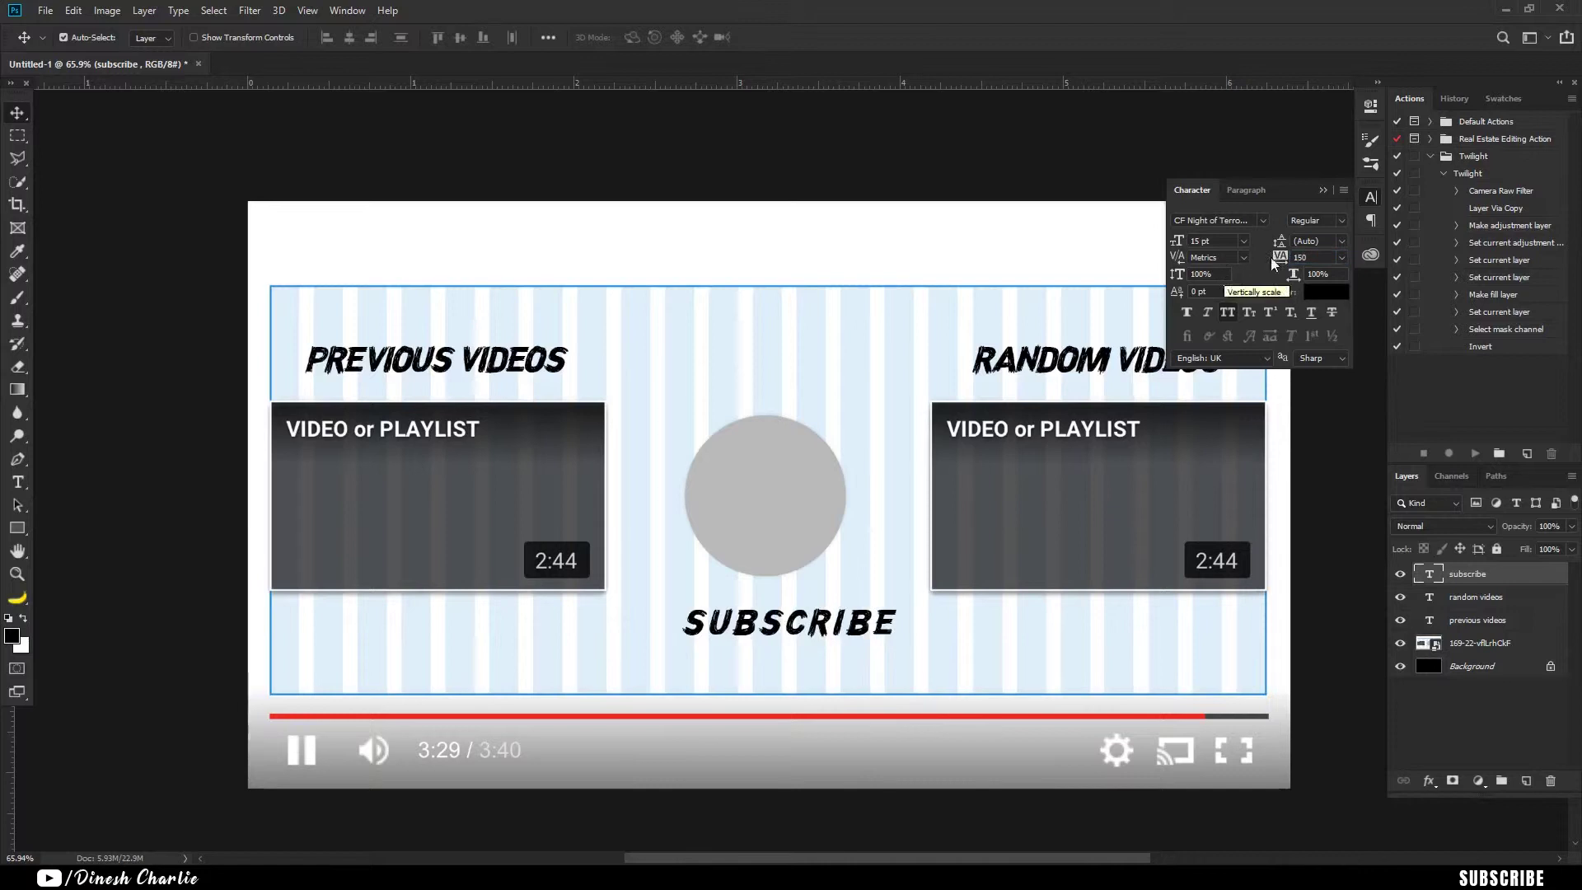
{"action": "left_click", "coordinate": [1323, 190]}
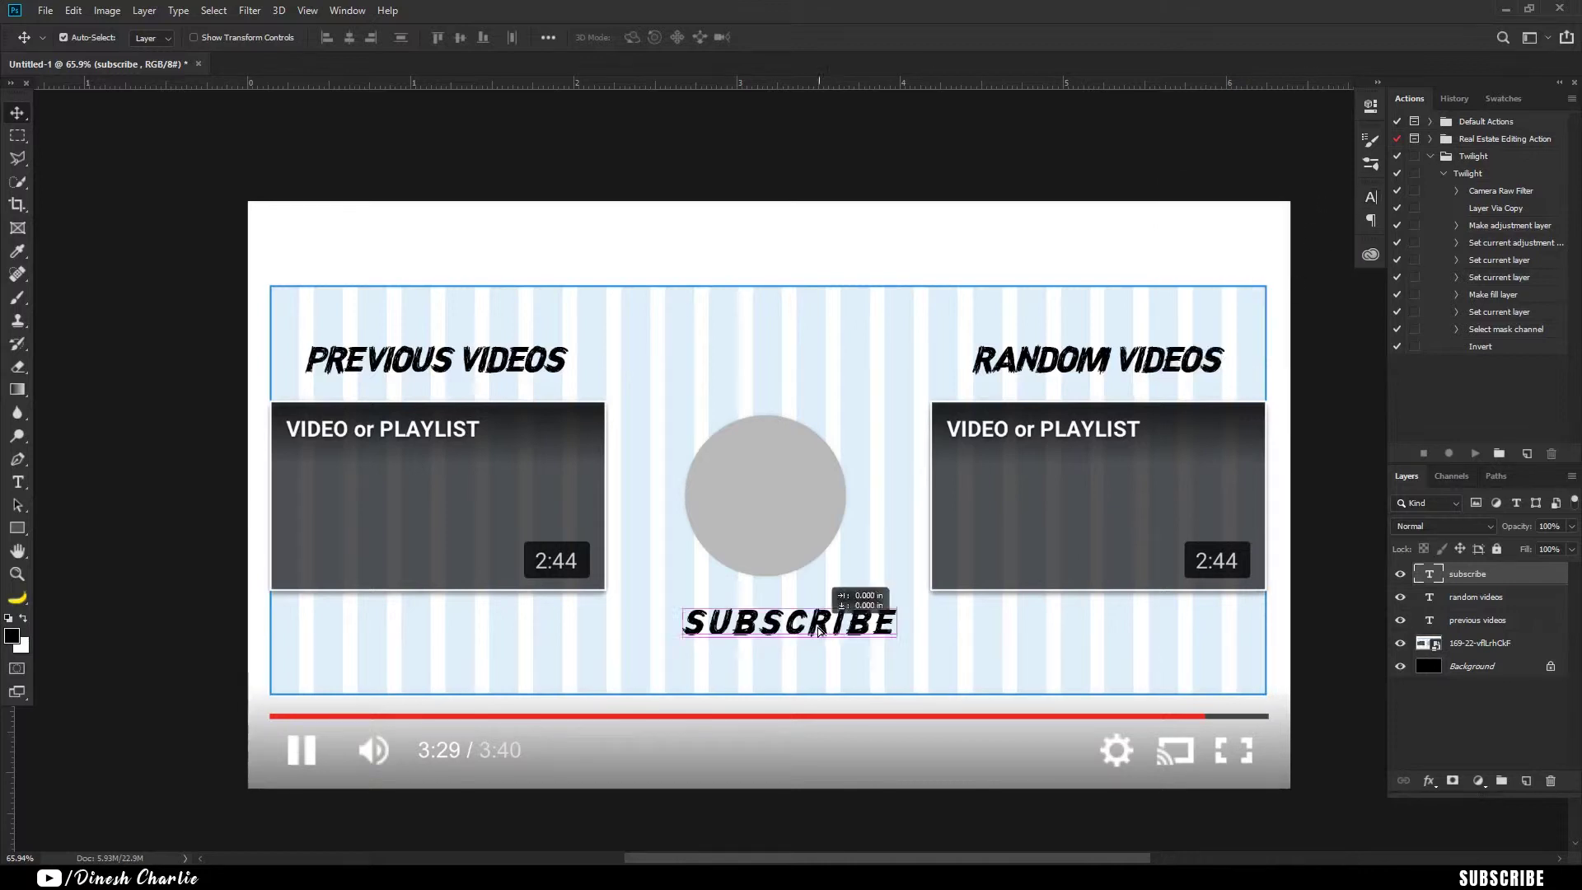
Re-centre SUBSCRIBE beneath the circle, briefly toggling the end-screen image layer to check.
{"action": "left_click_drag", "start_coordinate": [826, 633], "coordinate": [806, 633]}
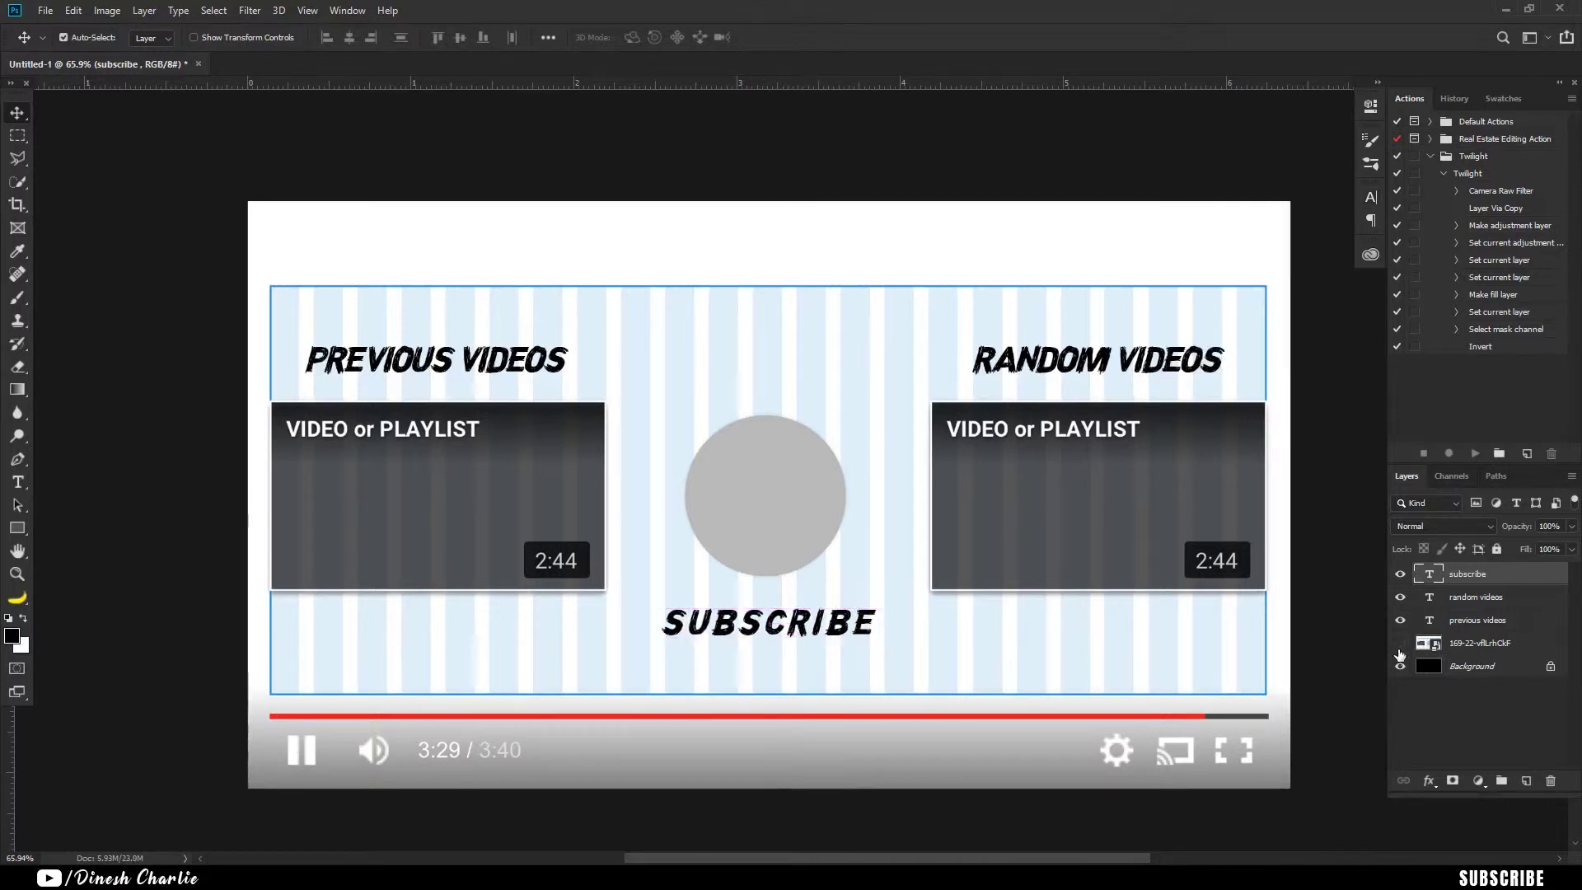
{"action": "left_click", "coordinate": [1399, 647]}
{"action": "left_click", "coordinate": [1398, 645]}
{"action": "left_click", "coordinate": [1371, 197]}
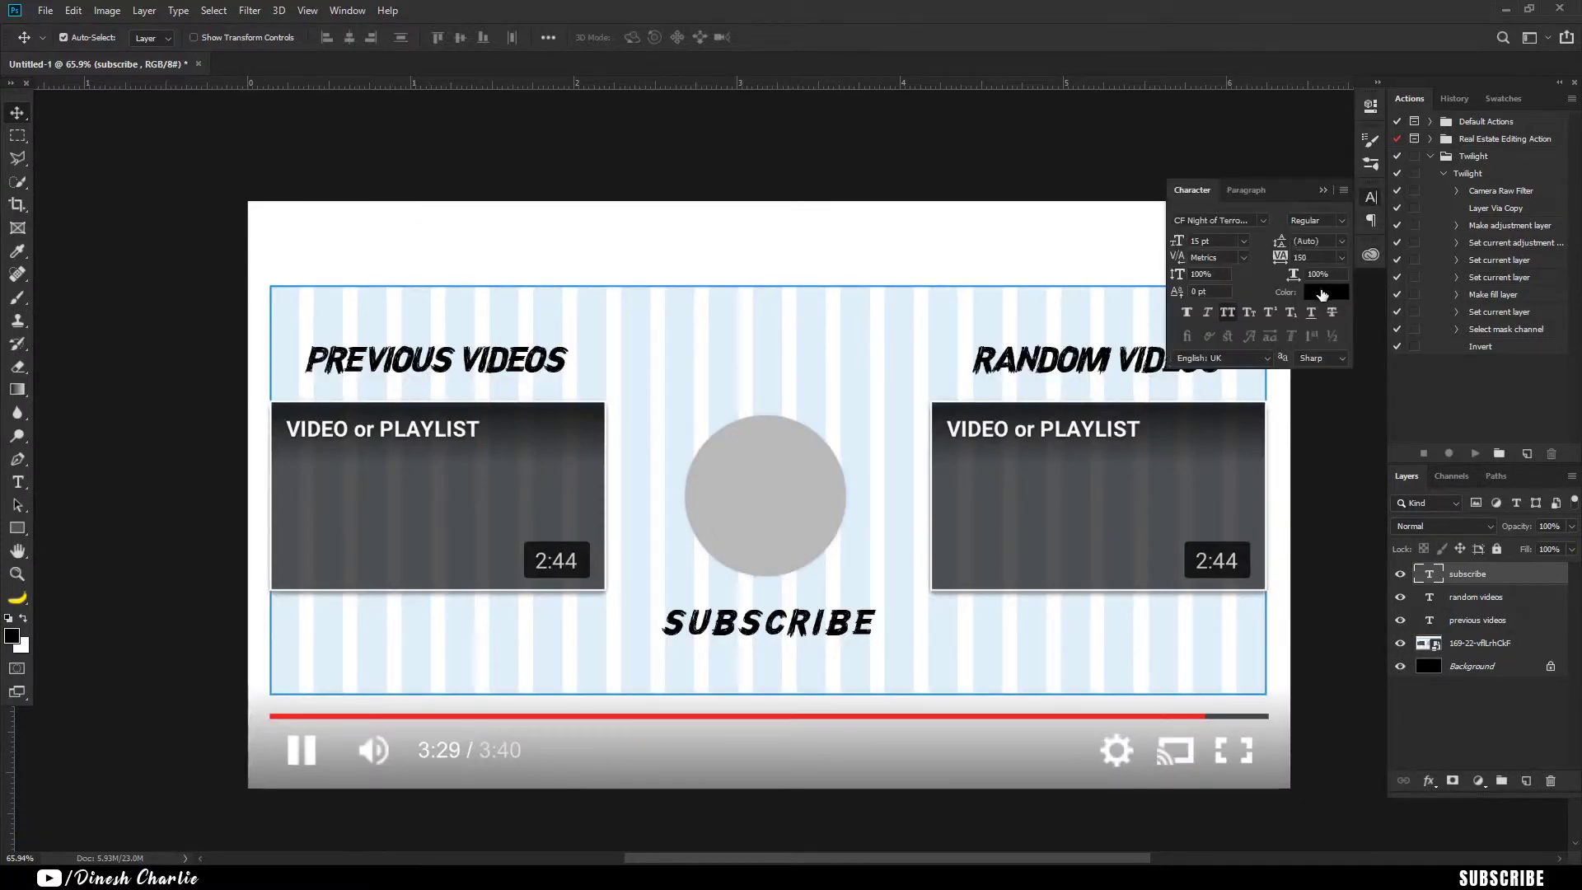
Make the SUBSCRIBE text white (#ffffff) and hide the end-screen image layer.
{"action": "left_click", "coordinate": [1322, 294]}
{"action": "left_click", "coordinate": [843, 219]}
{"action": "left_click", "coordinate": [1188, 211]}
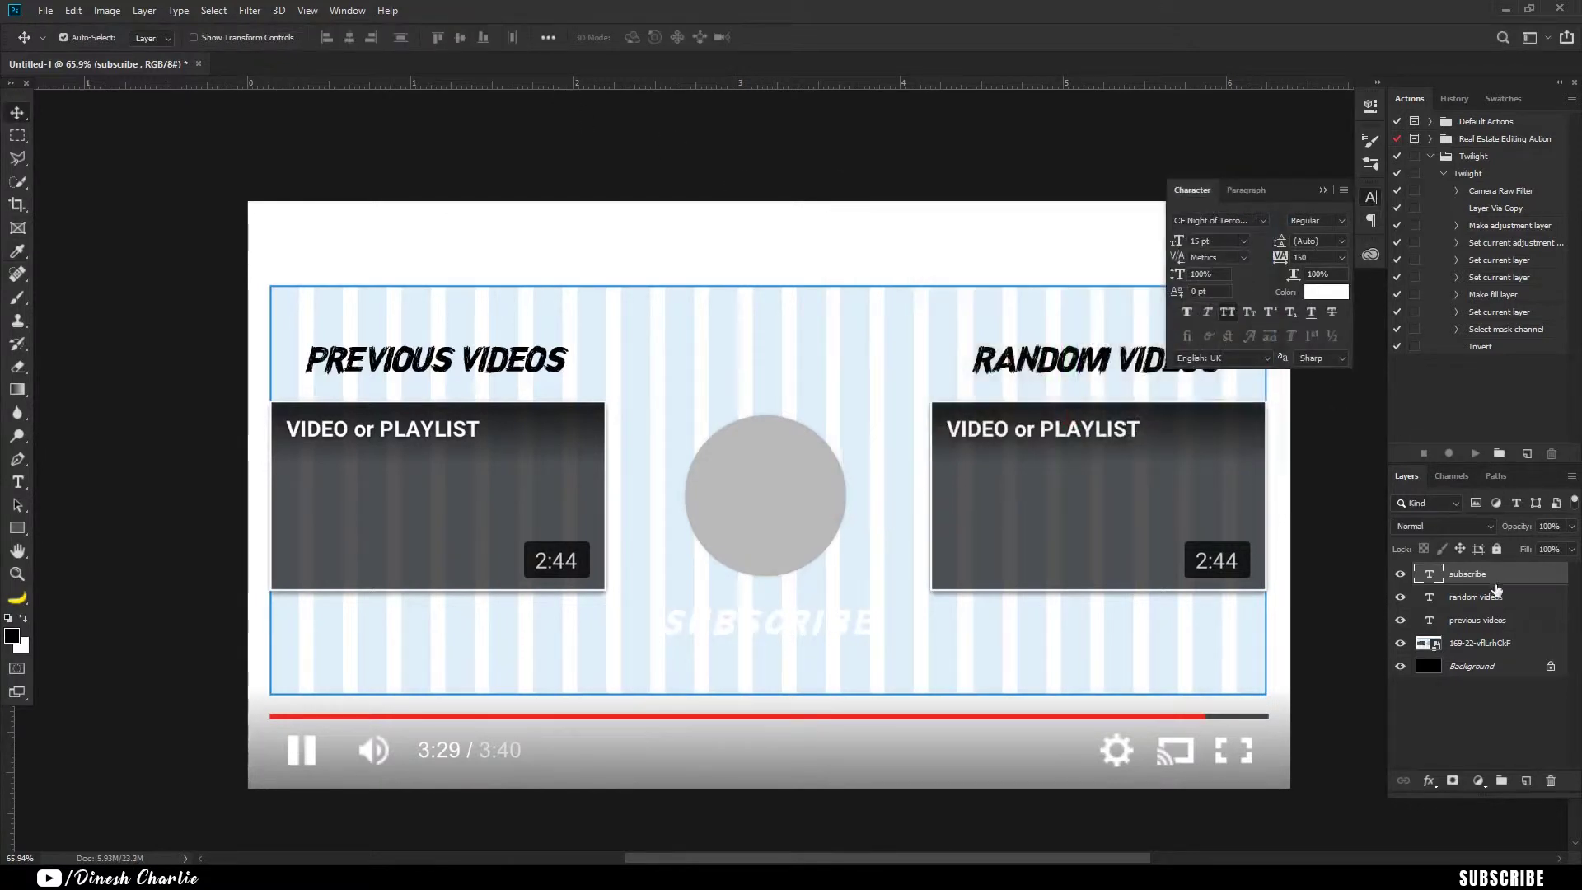
{"action": "left_click", "coordinate": [1400, 644]}
Turn RANDOM VIDEOS and PREVIOUS VIDEOS white and hide the black Background layer.
{"action": "left_click", "coordinate": [1428, 599]}
{"action": "left_click", "coordinate": [1322, 294]}
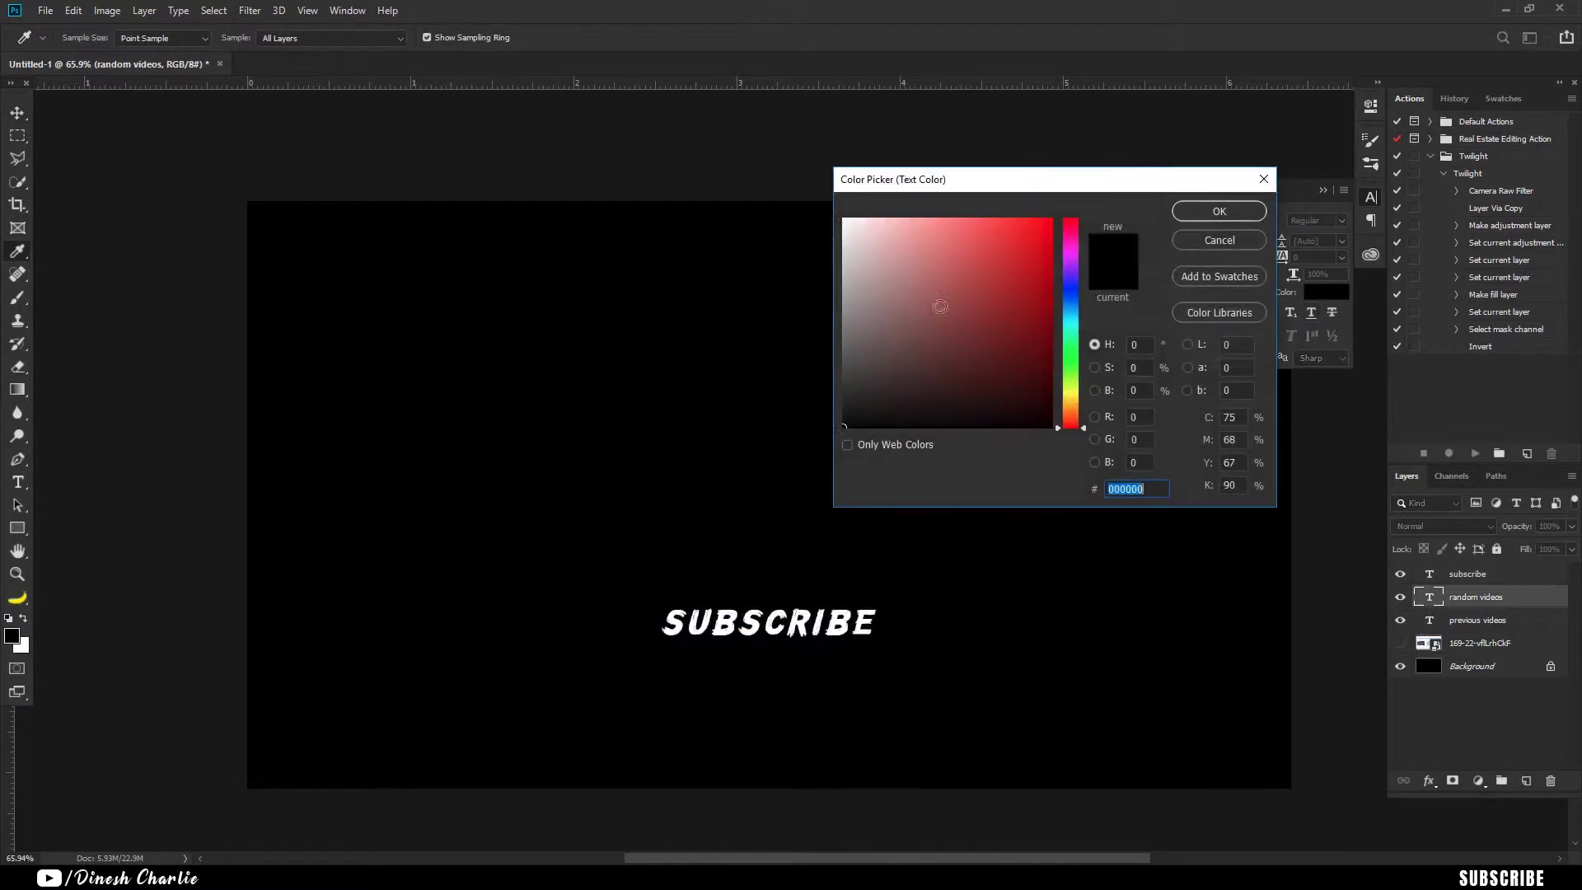
{"action": "left_click", "coordinate": [843, 218]}
{"action": "left_click", "coordinate": [1210, 216]}
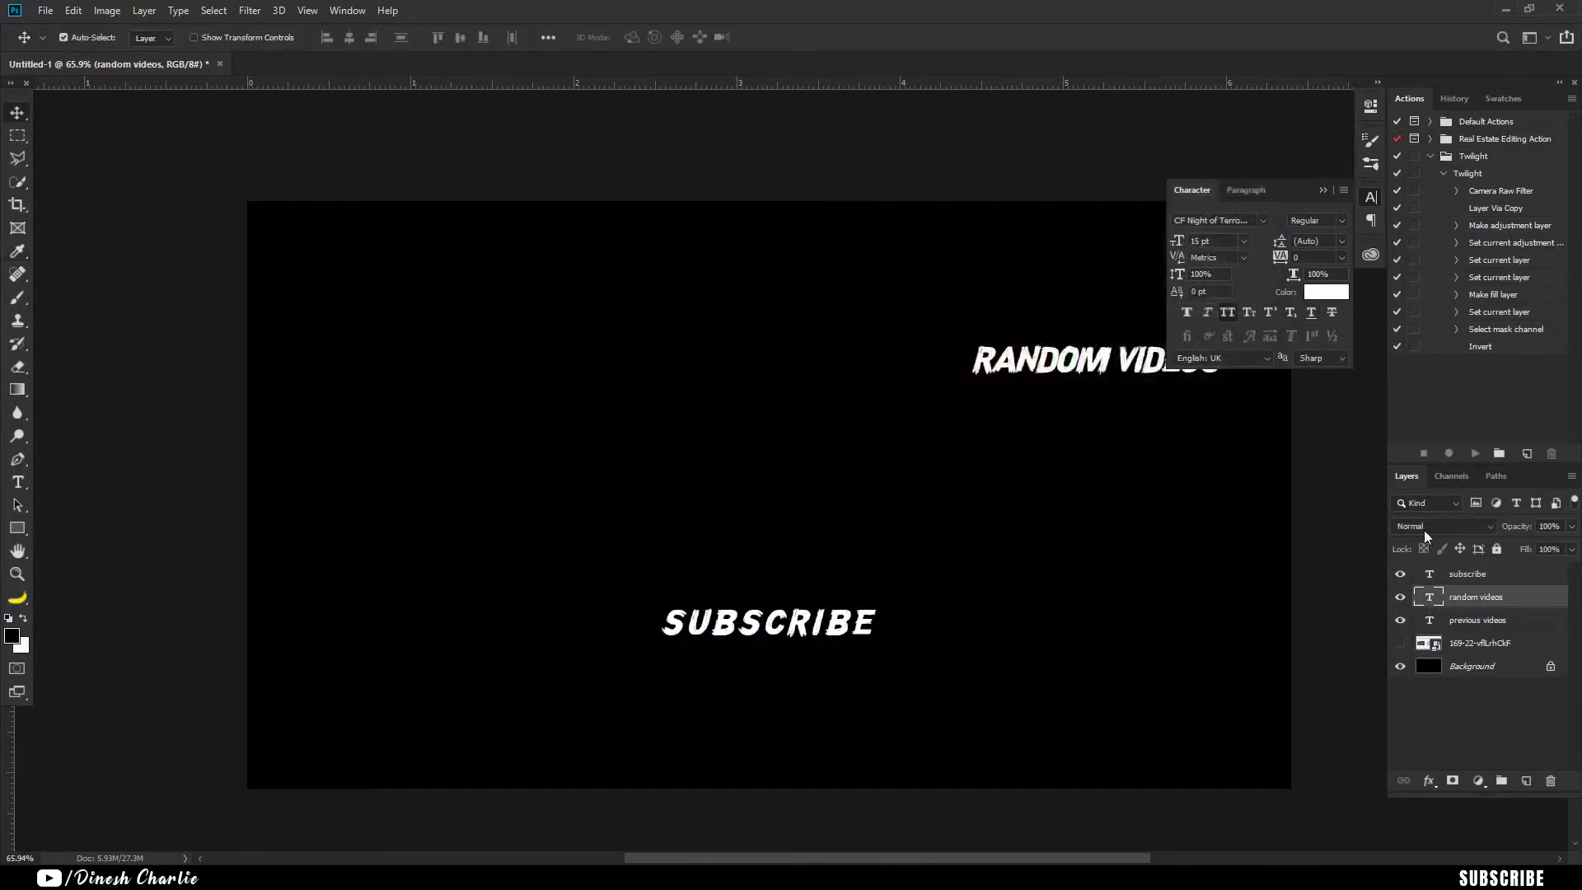
{"action": "left_click", "coordinate": [1431, 624]}
{"action": "left_click", "coordinate": [1313, 292]}
{"action": "left_click", "coordinate": [843, 218]}
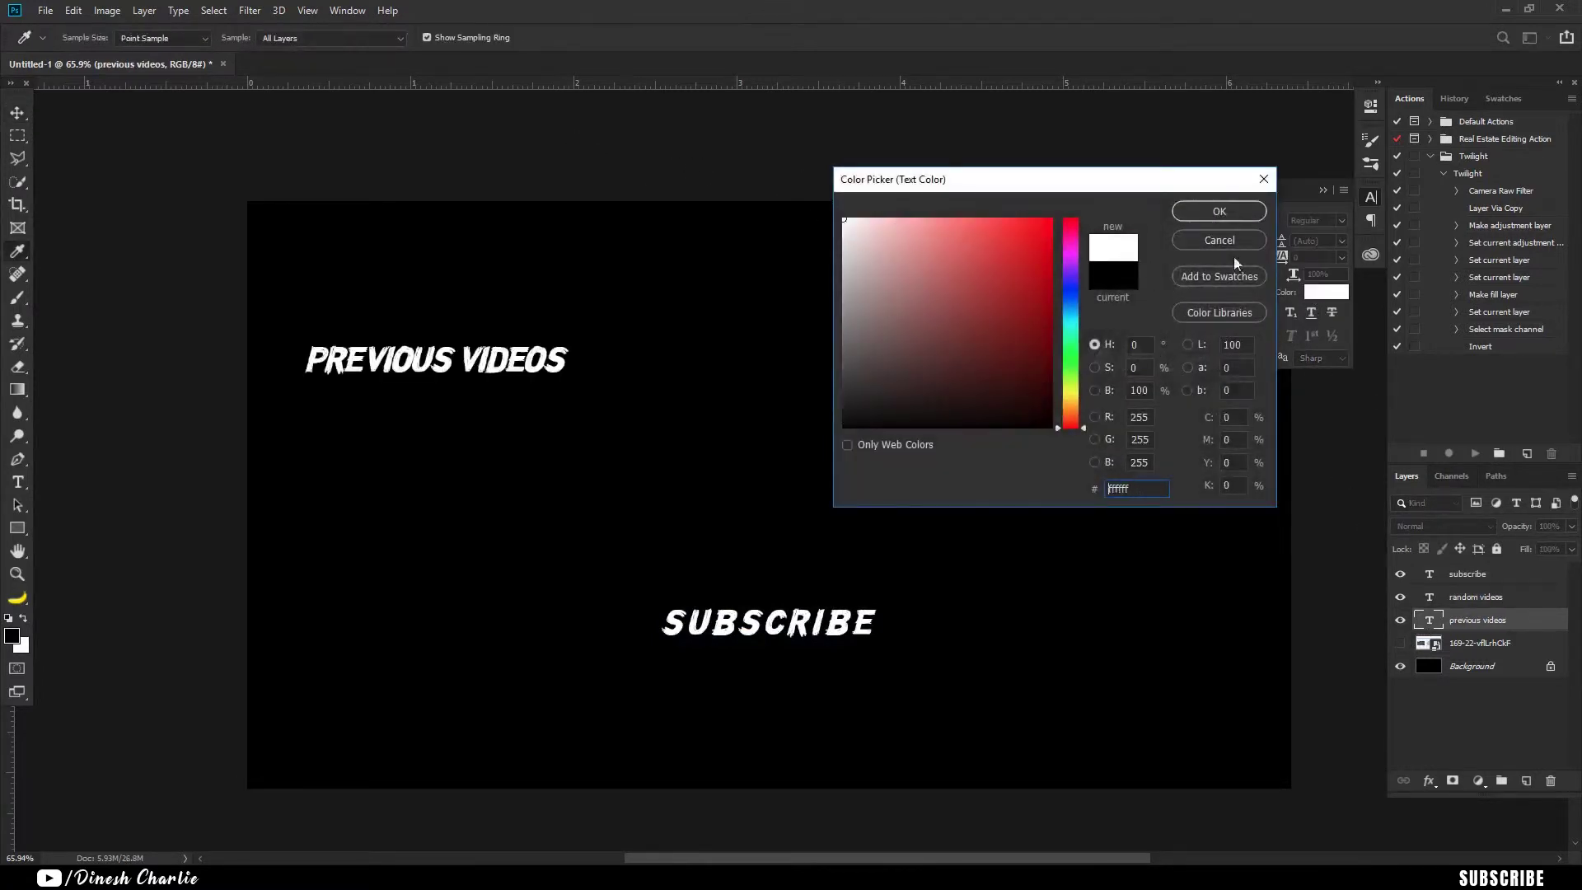
{"action": "left_click", "coordinate": [1235, 211]}
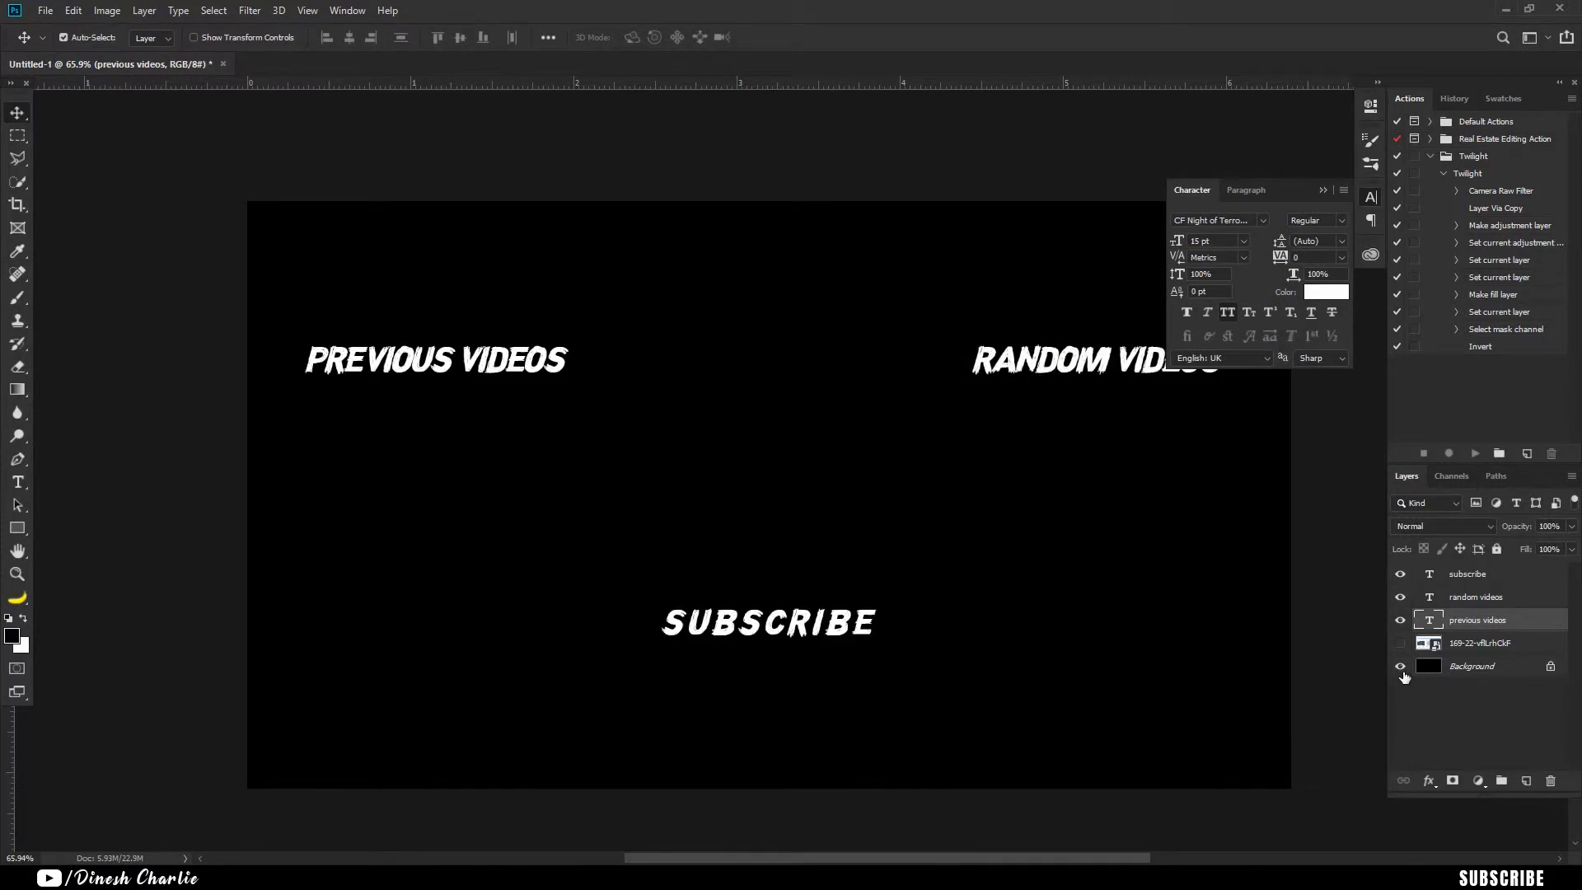
{"action": "left_click", "coordinate": [1400, 667]}
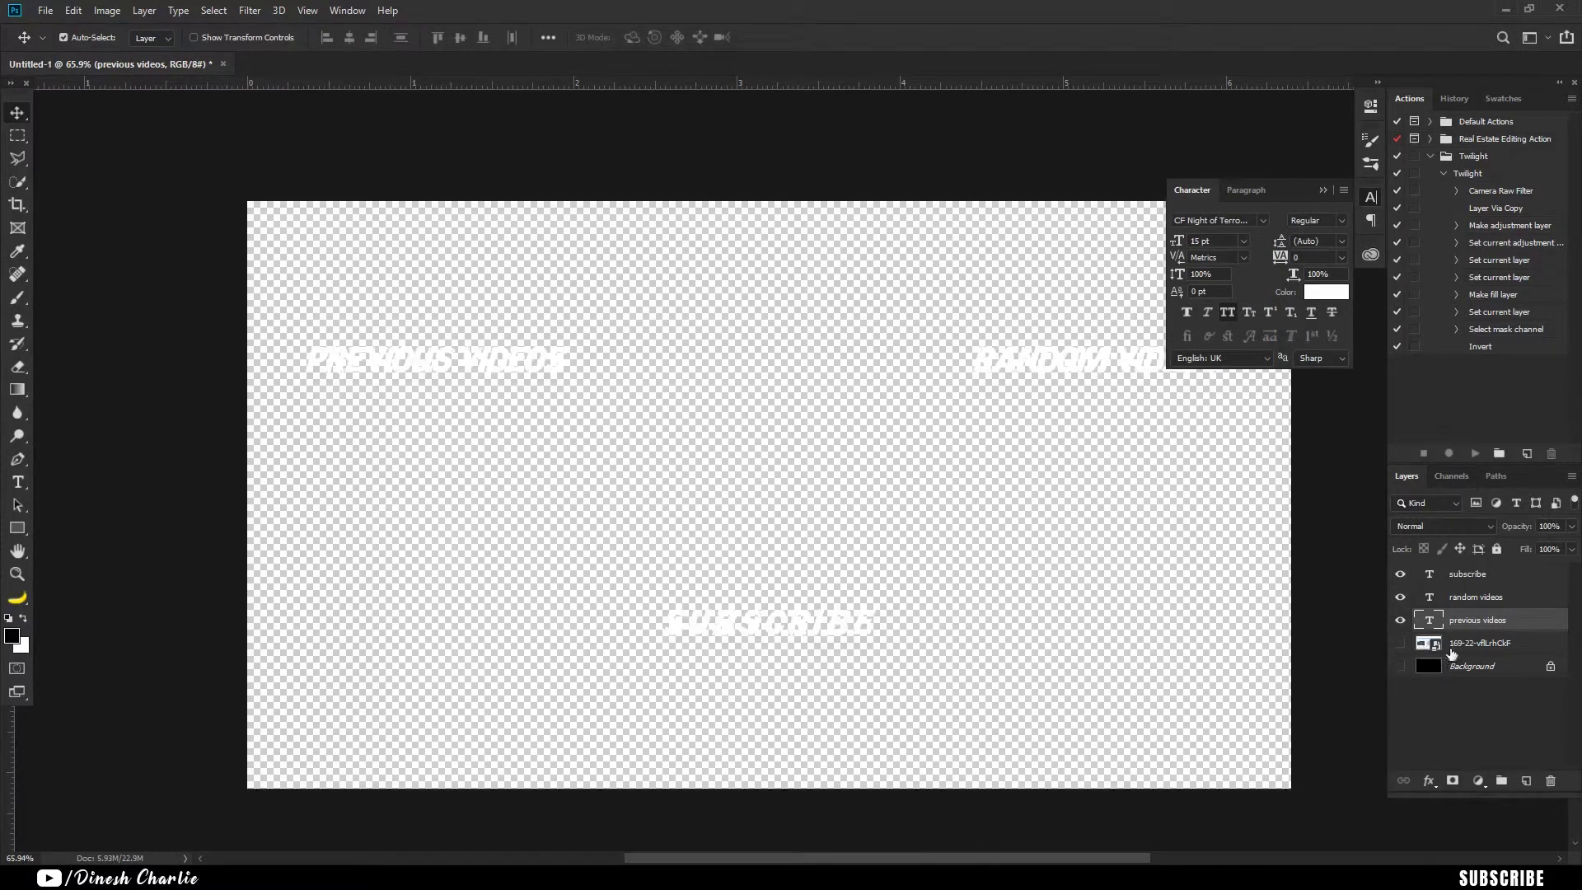
{"action": "left_click", "coordinate": [45, 11]}
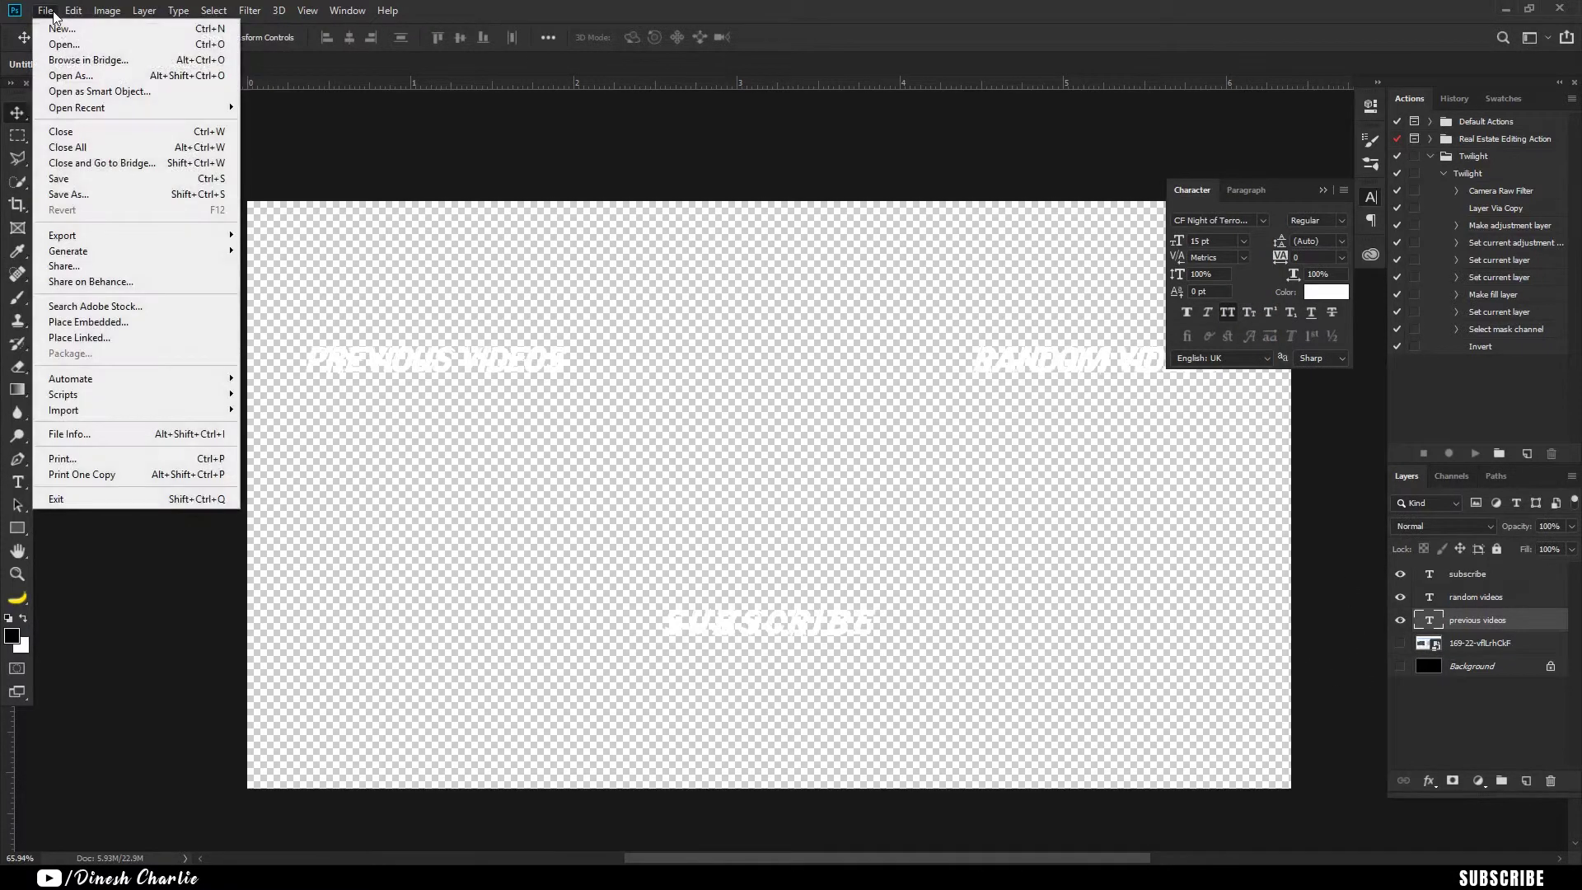
Save the overlay to Documents as a PNG named 'endcard overlay', accepting the PNG options.
{"action": "left_click", "coordinate": [82, 192]}
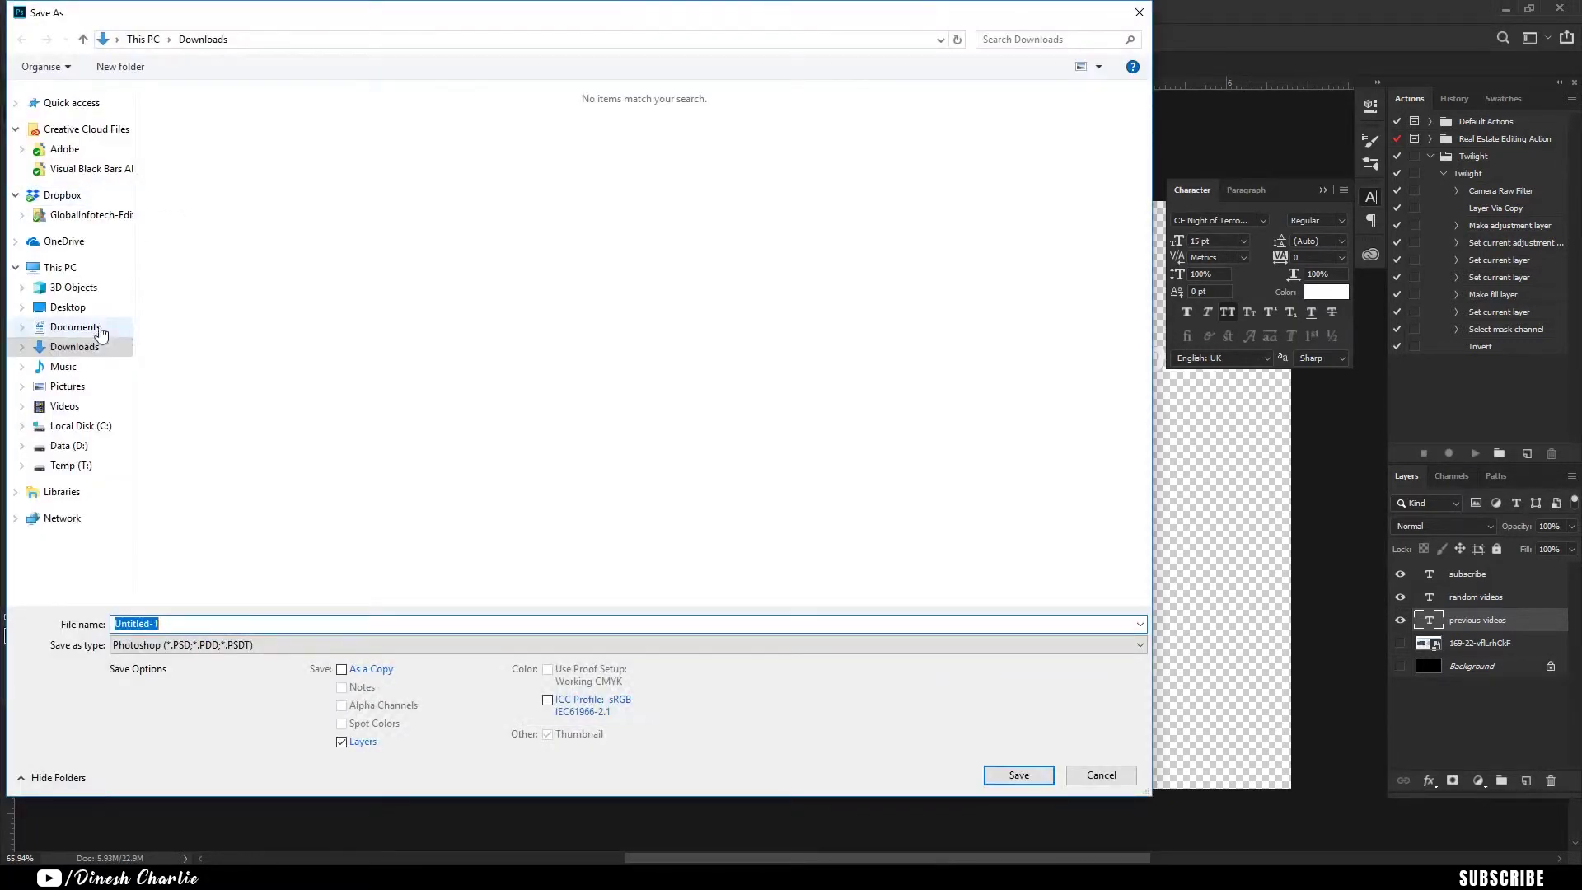
{"action": "left_click", "coordinate": [92, 328]}
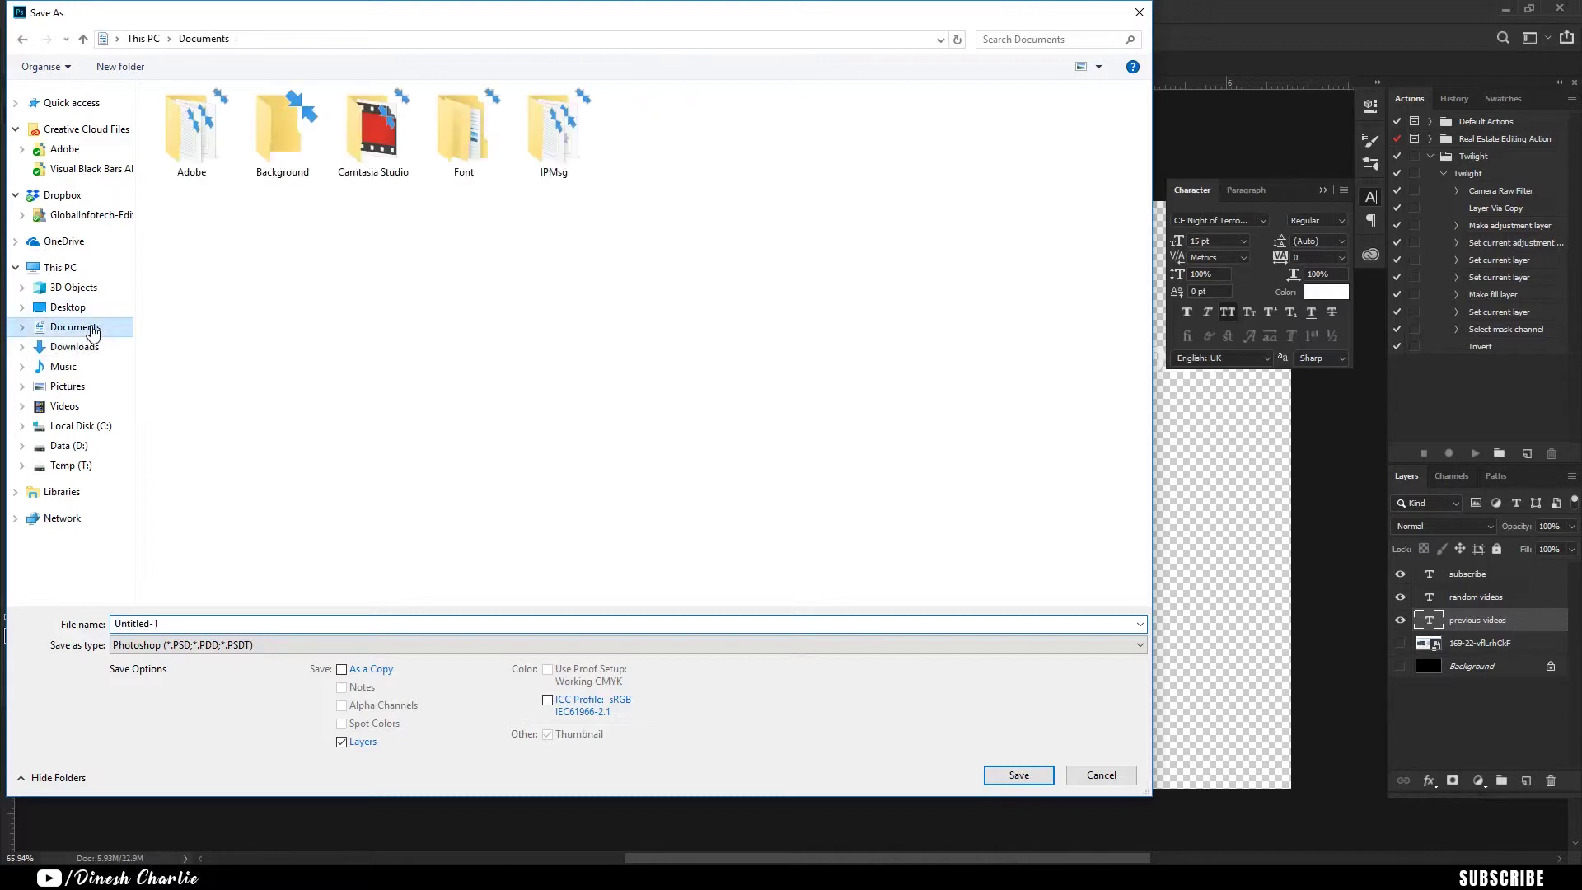
{"action": "left_click", "coordinate": [251, 644]}
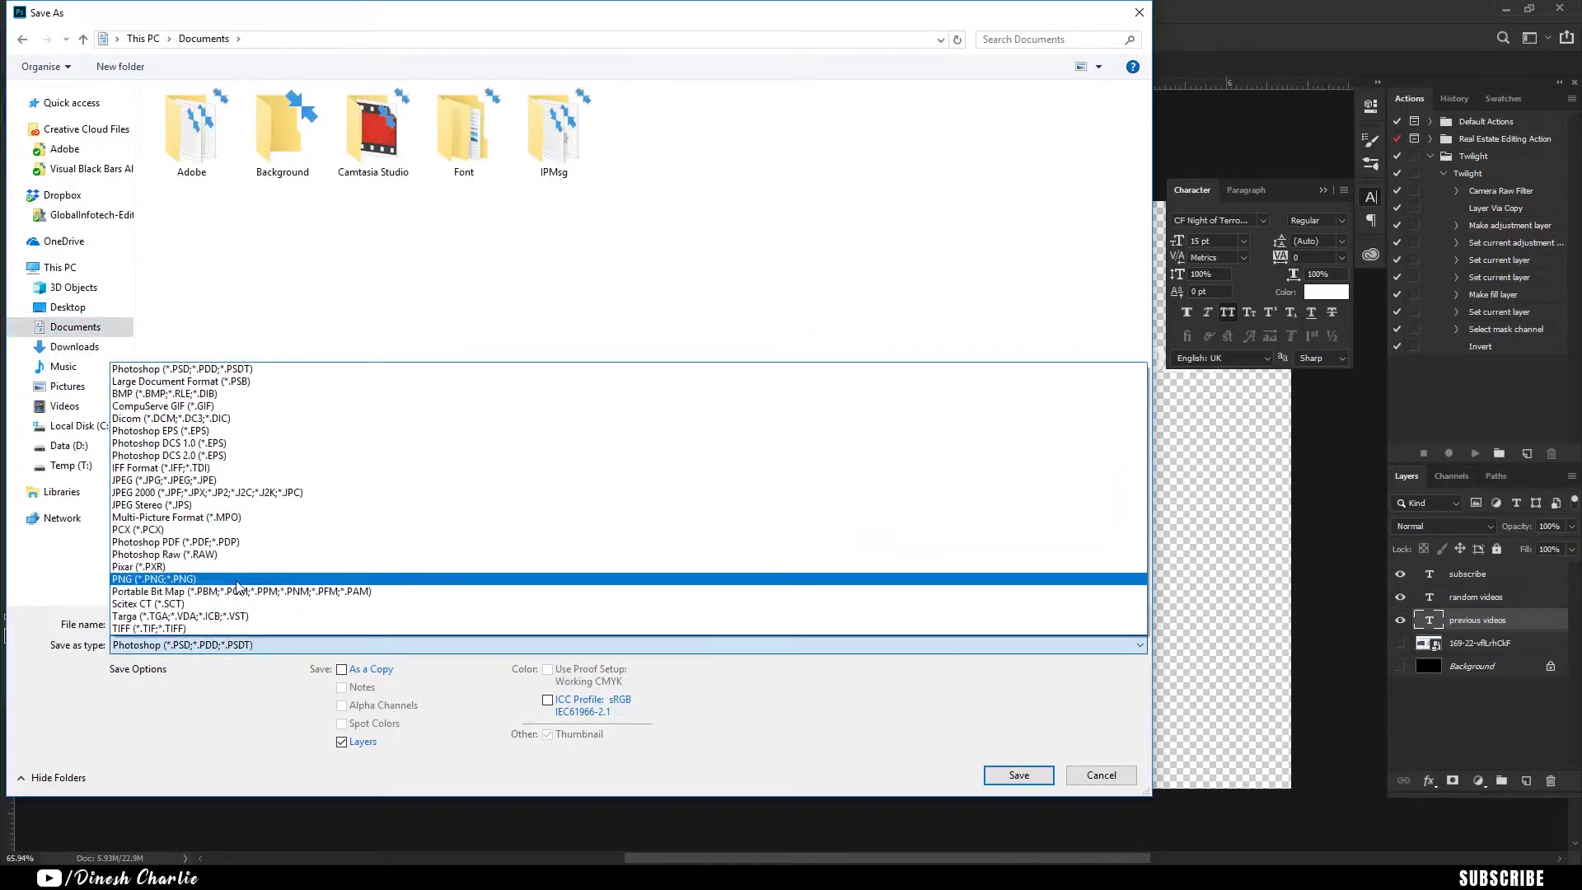
{"action": "left_click", "coordinate": [237, 580]}
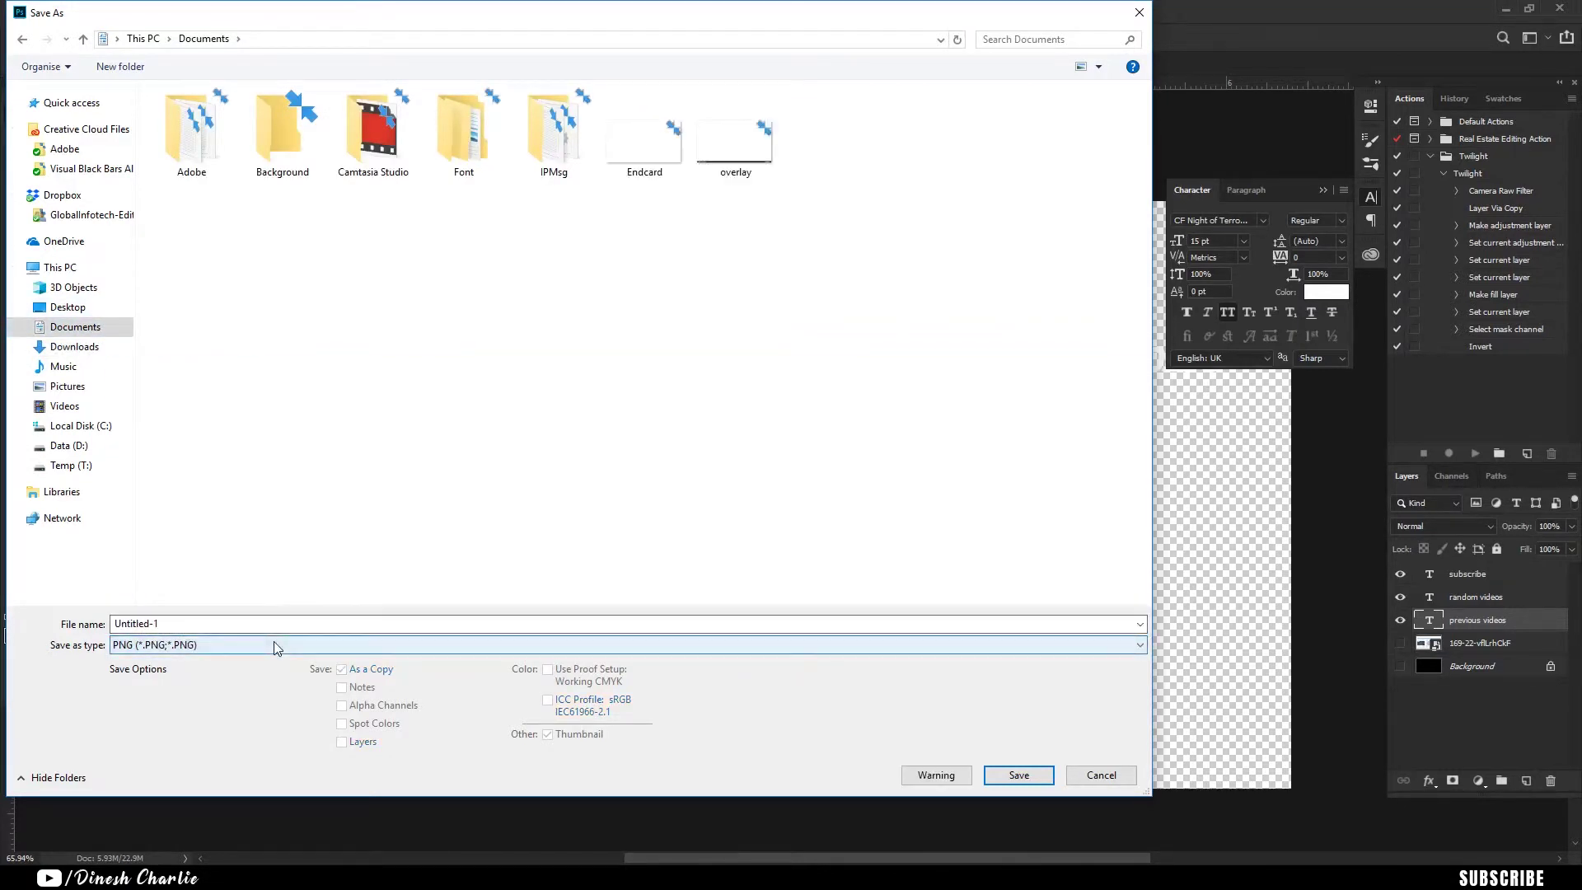
{"action": "double_click", "coordinate": [296, 630]}
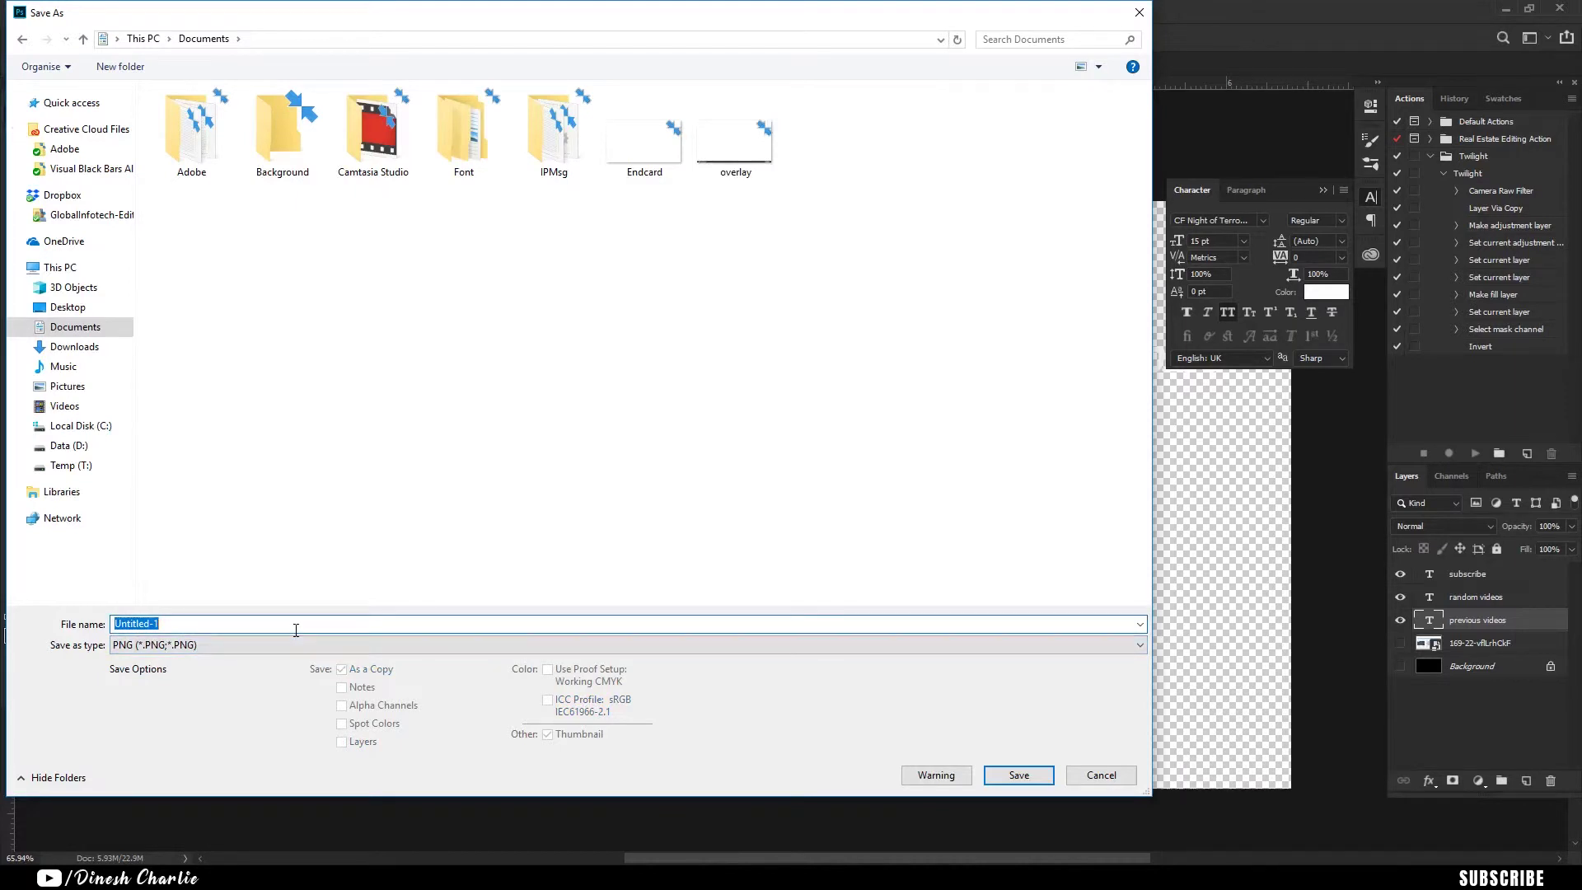
{"action": "type", "text": "endca"}
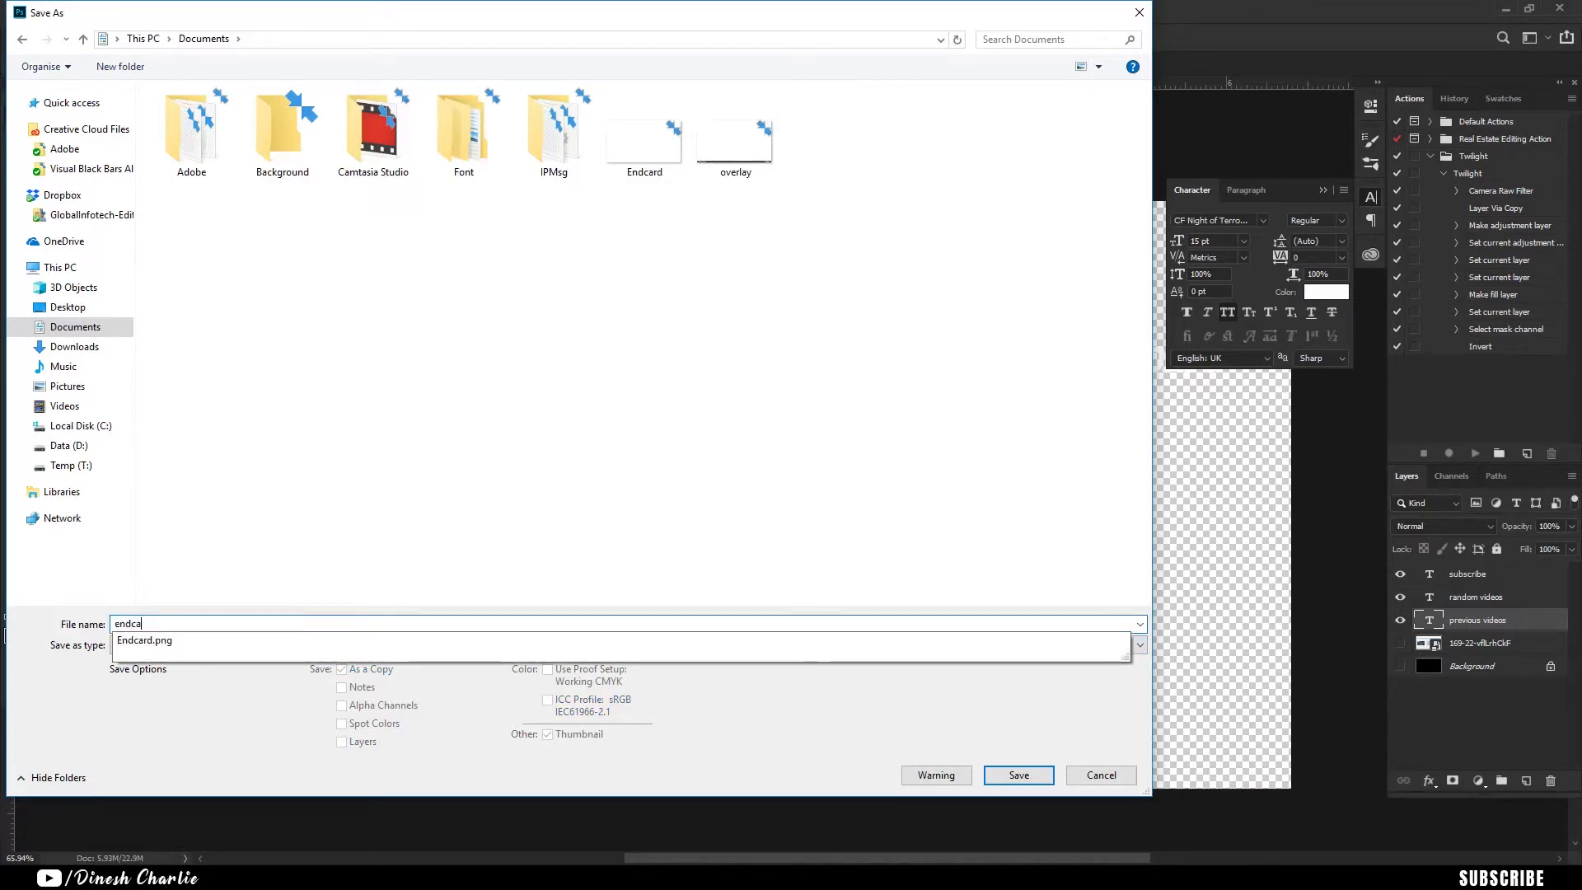
{"action": "type", "text": "rd1"}
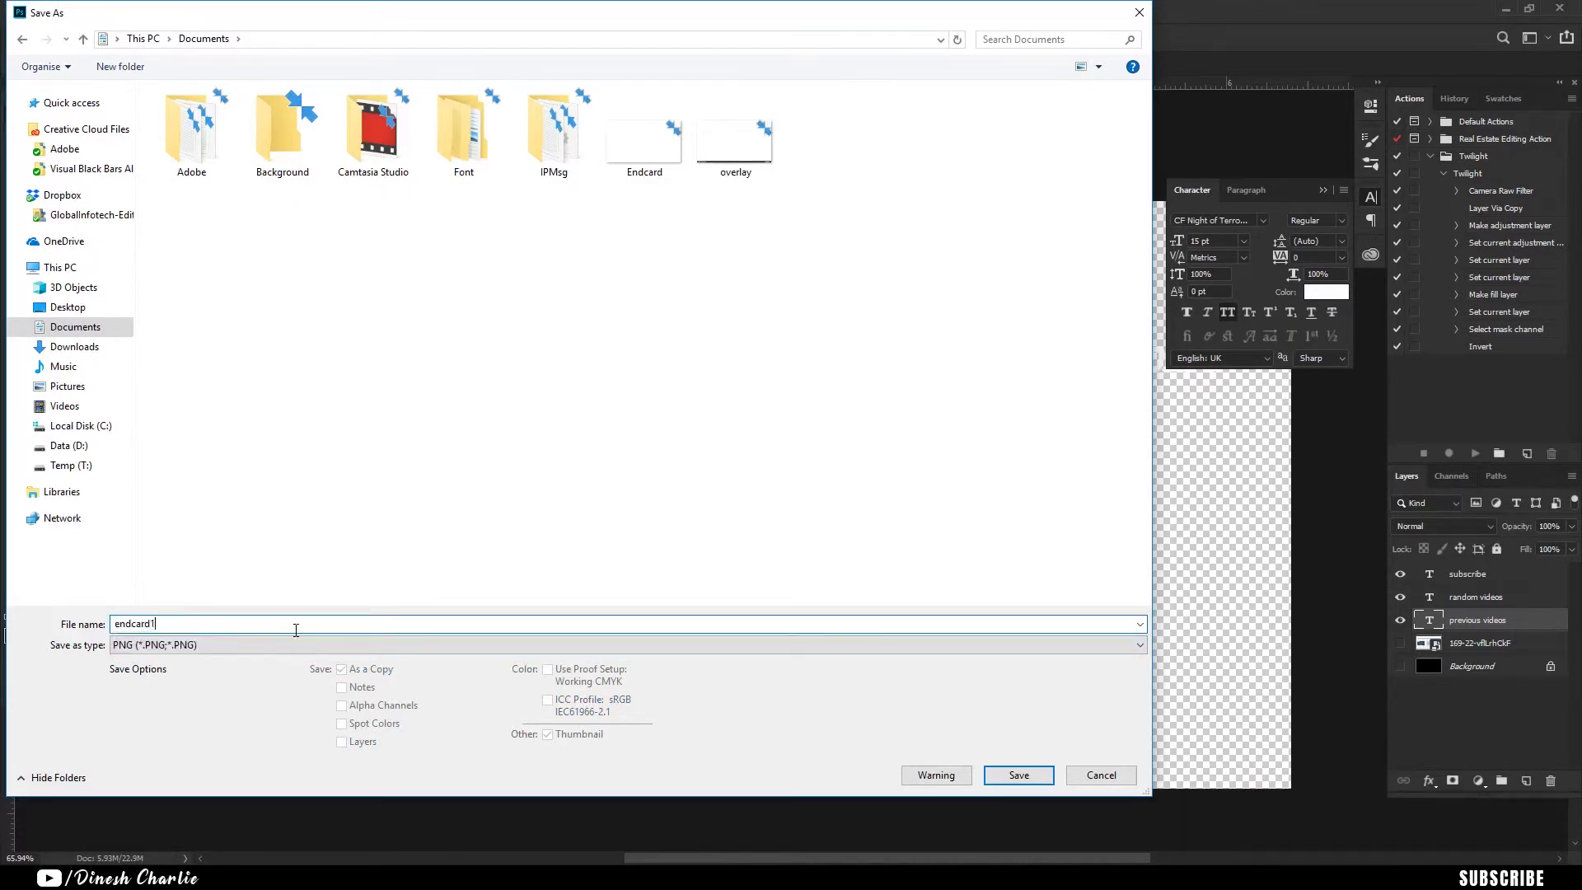
{"action": "key", "text": "BackSpace"}
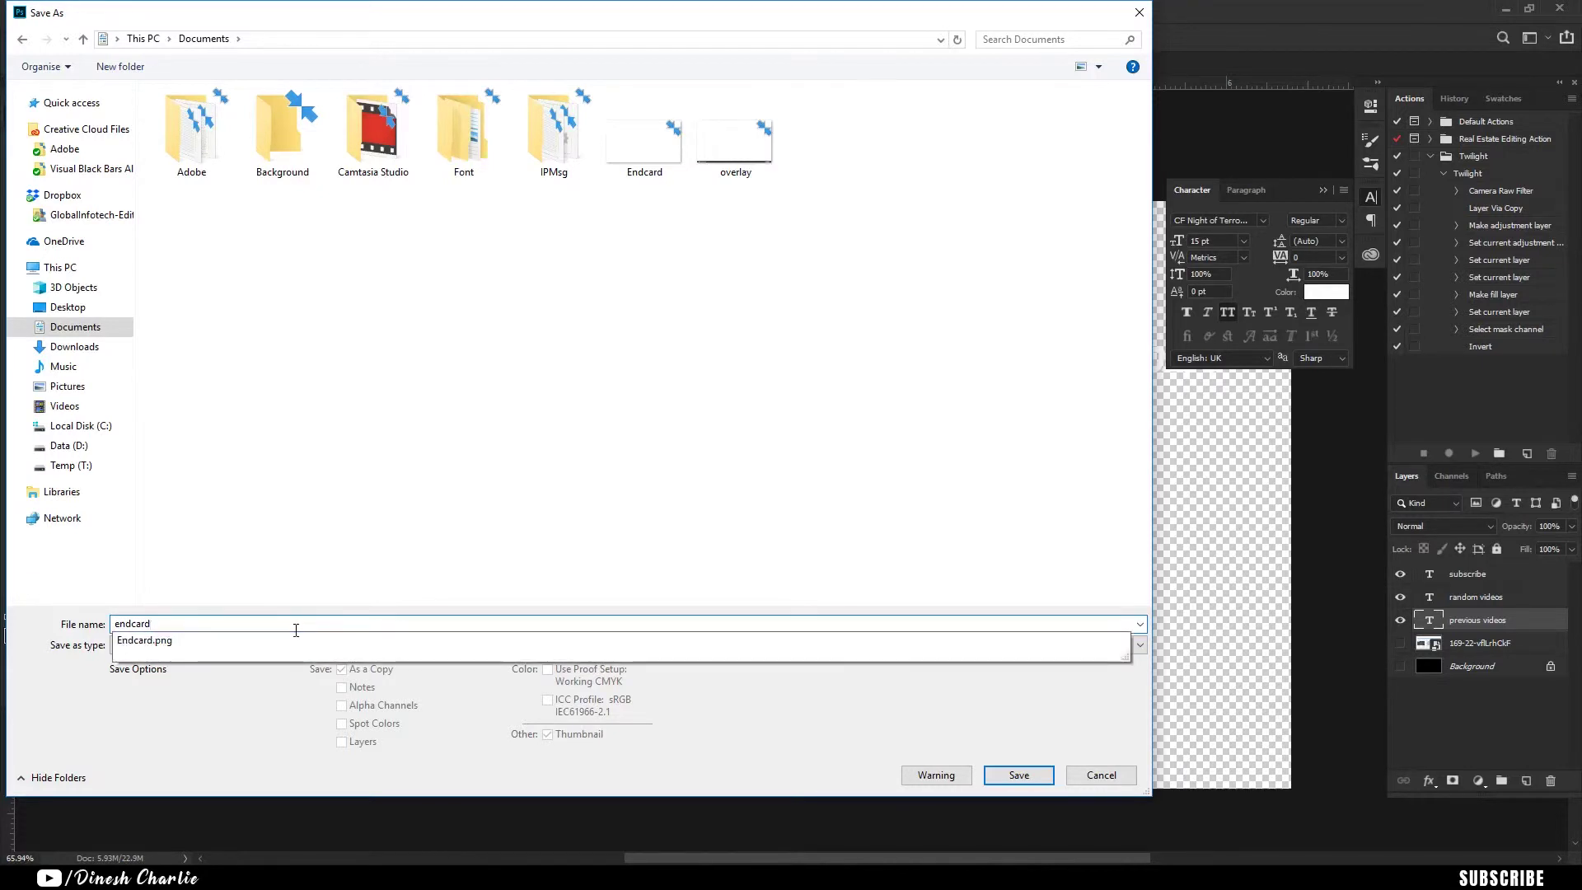
{"action": "left_click", "coordinate": [295, 630]}
{"action": "type", "text": "overlay"}
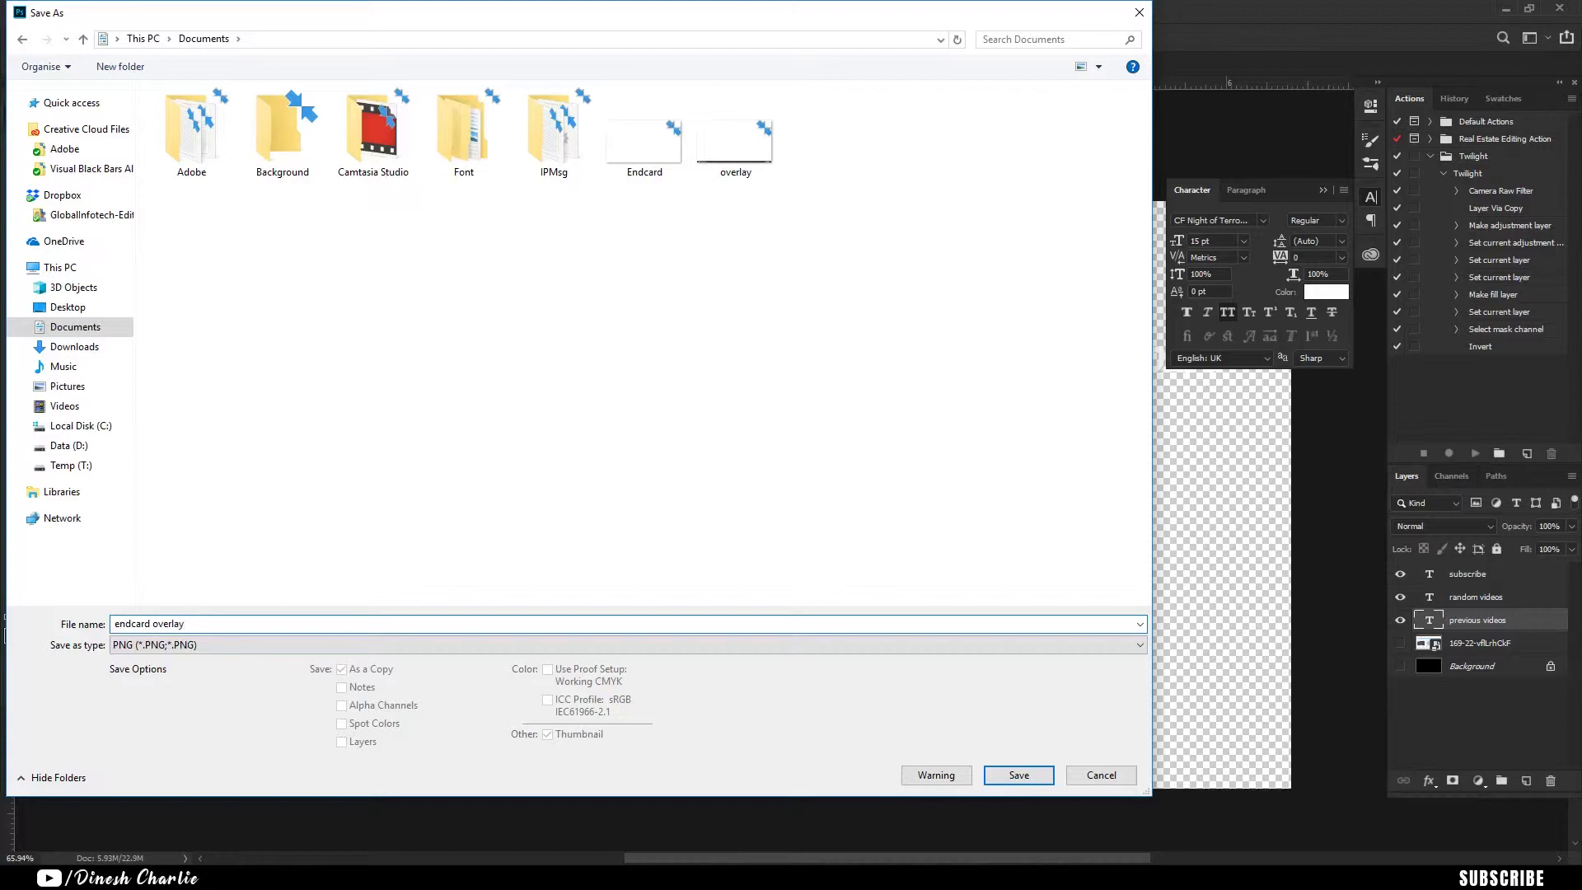
{"action": "left_click", "coordinate": [996, 778]}
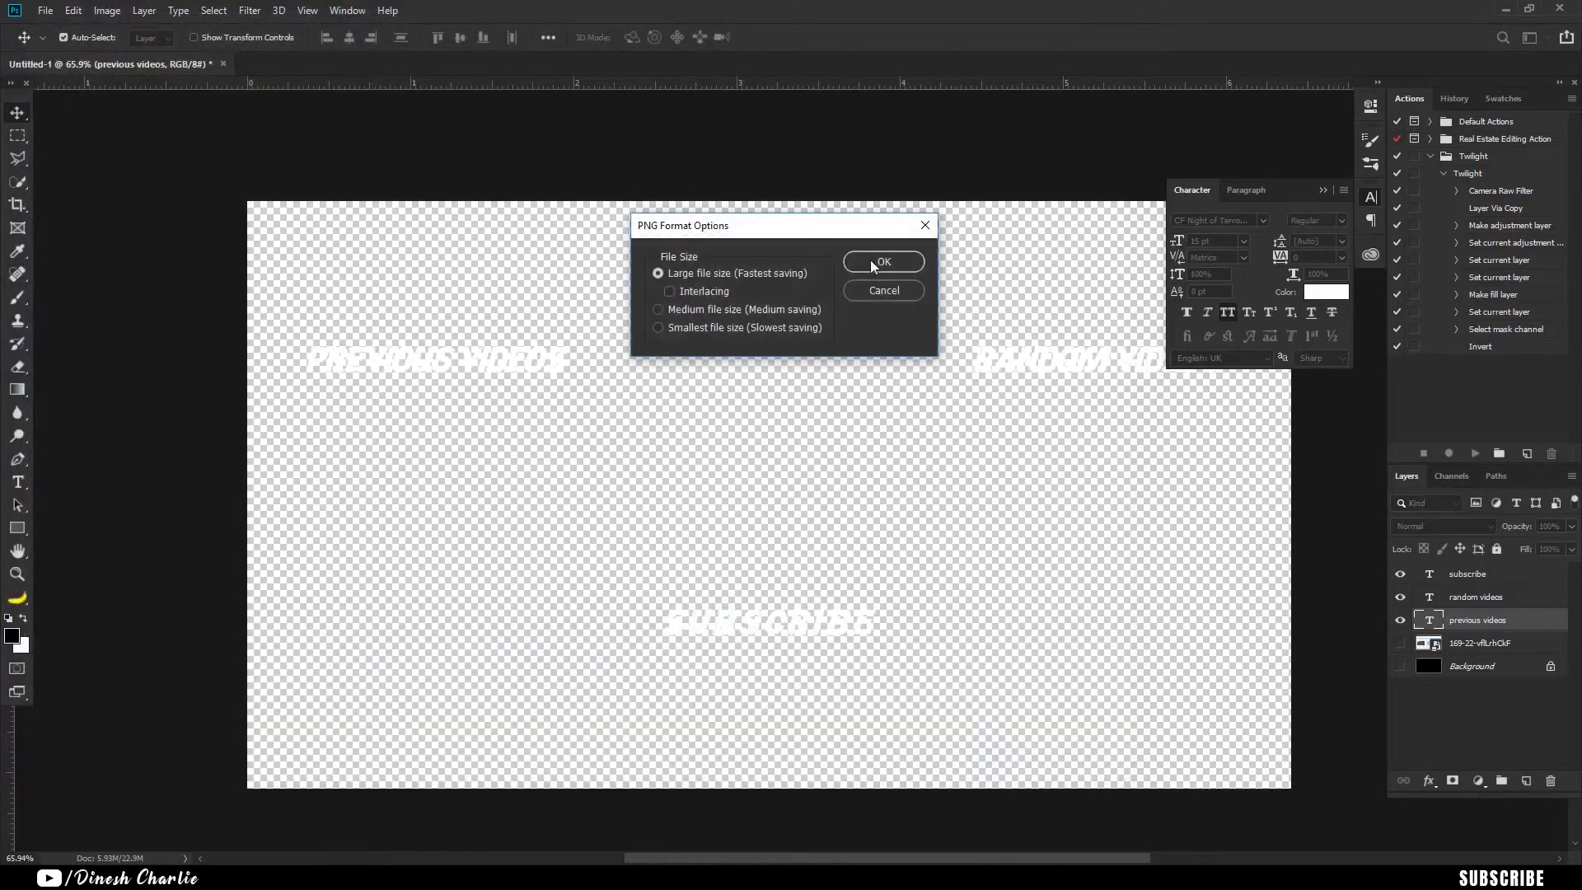
{"action": "left_click", "coordinate": [871, 261]}
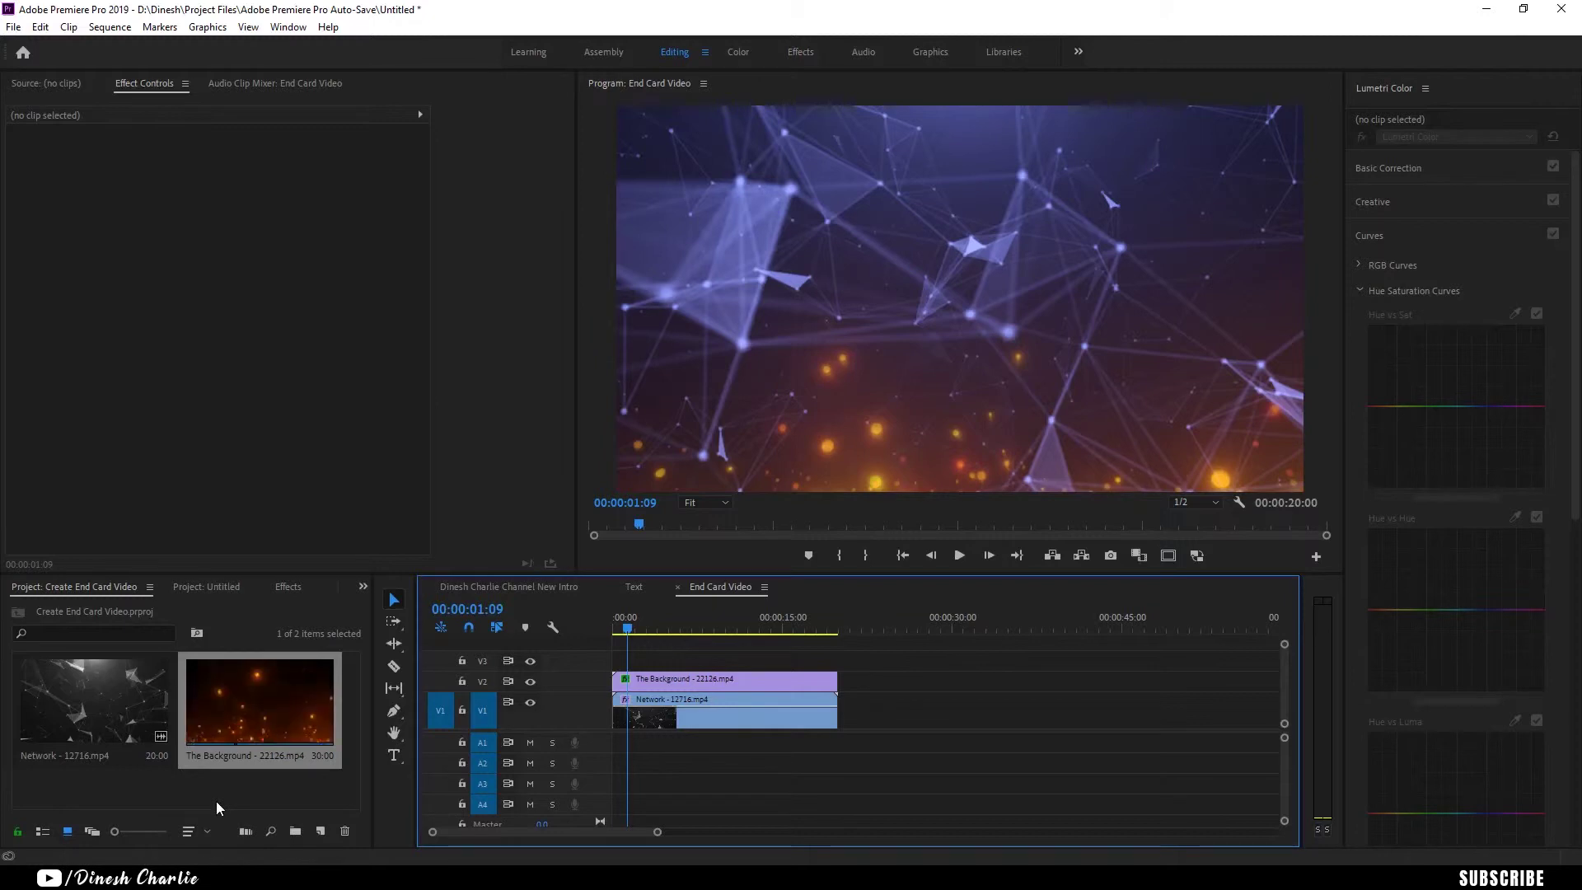
Import the endcard overlay PNG from Documents into the project.
{"action": "left_click", "coordinate": [216, 801]}
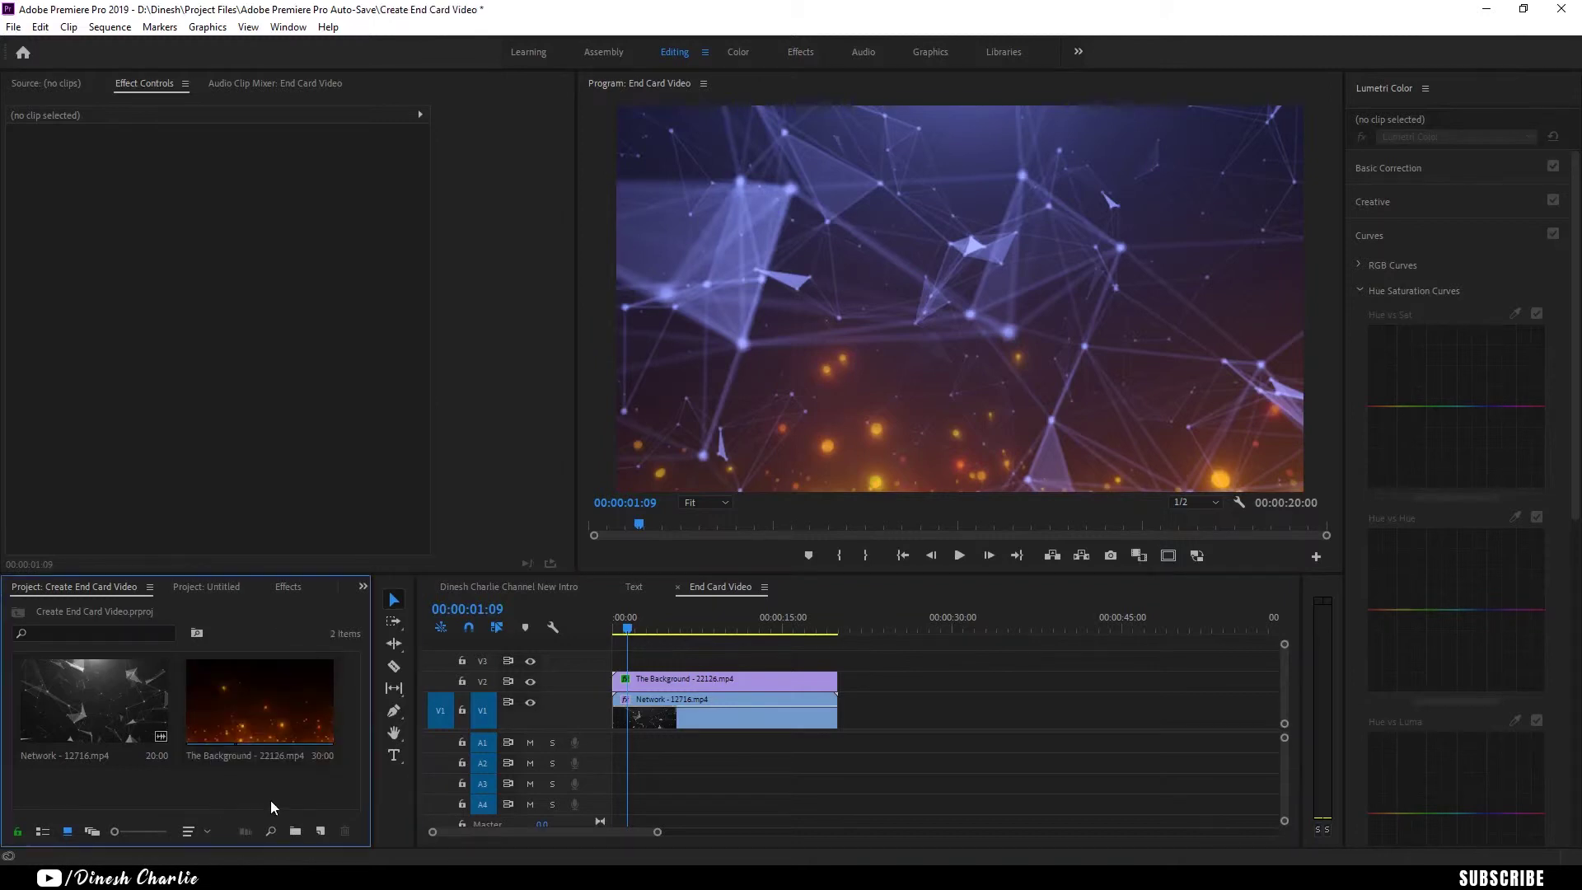
{"action": "right_click", "coordinate": [275, 783]}
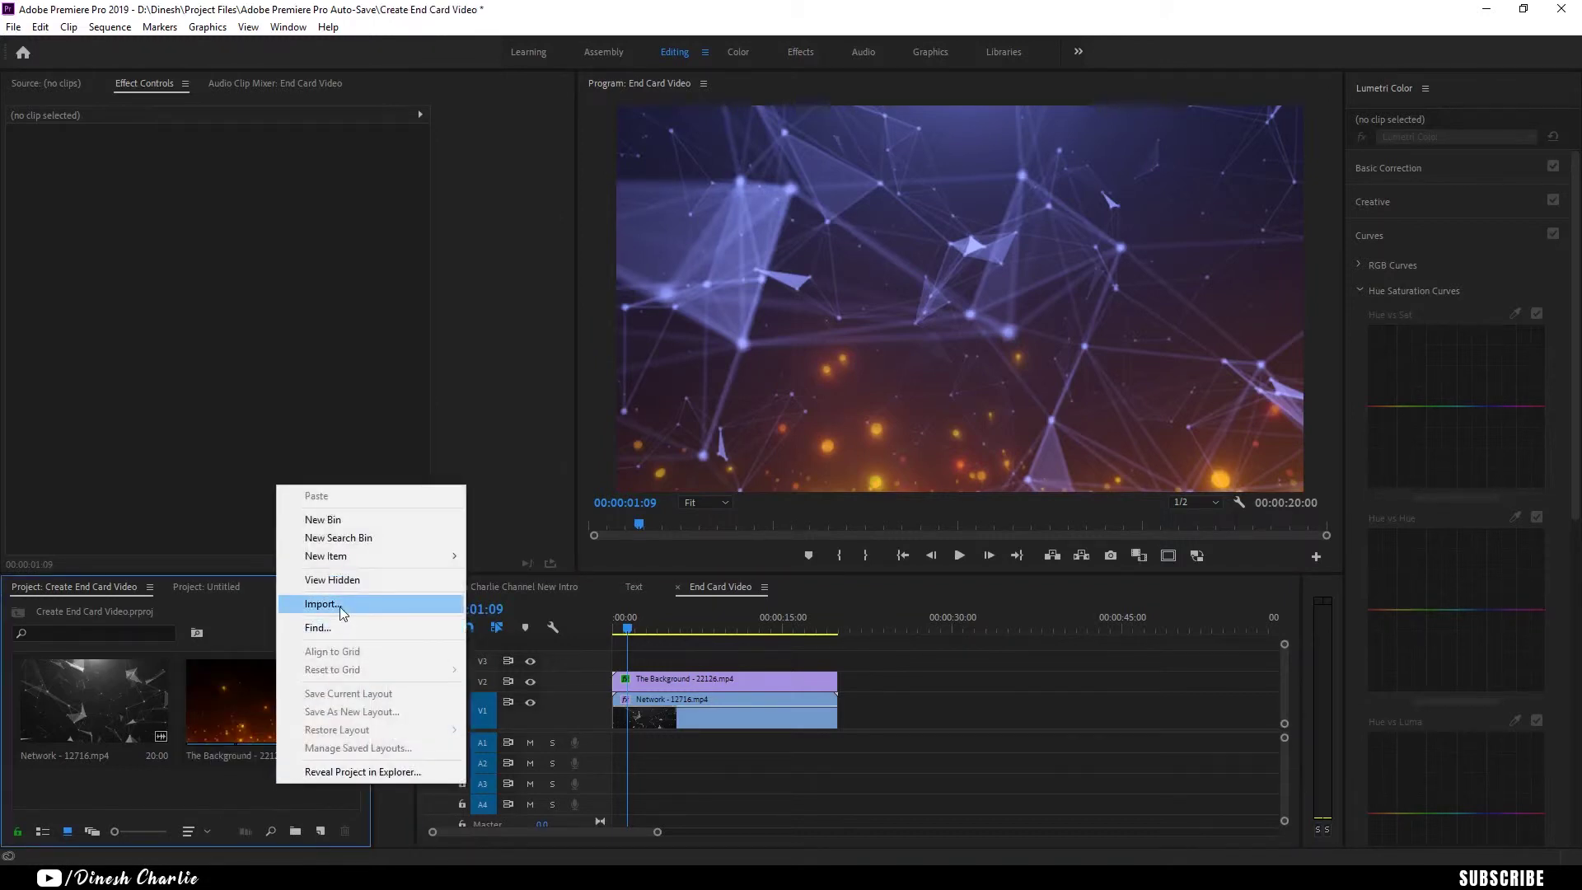
{"action": "left_click", "coordinate": [339, 606]}
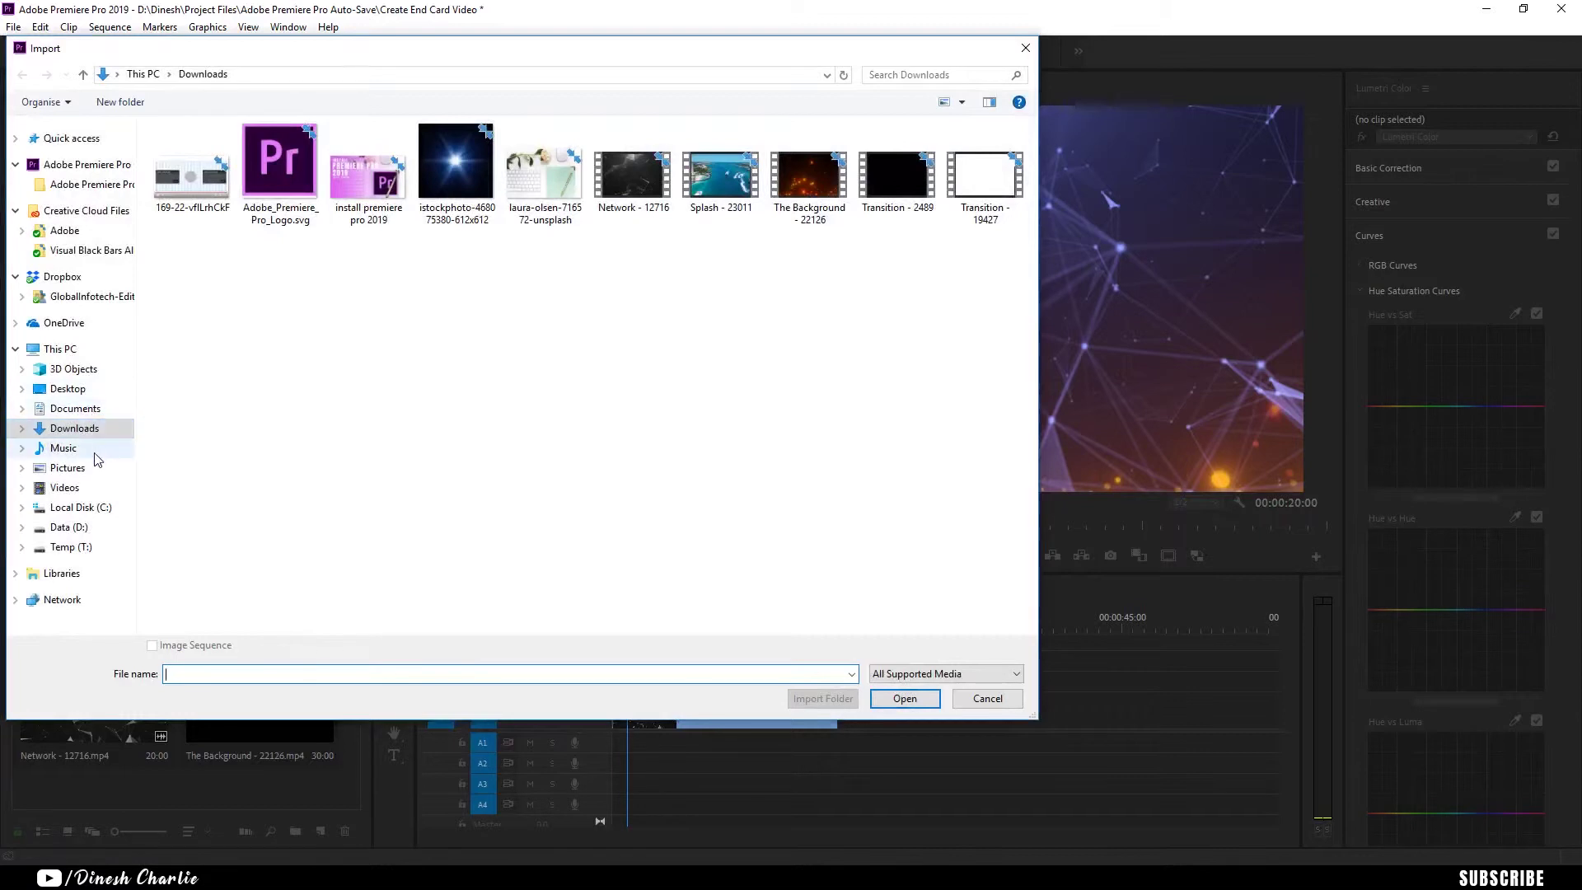
{"action": "left_click", "coordinate": [95, 412]}
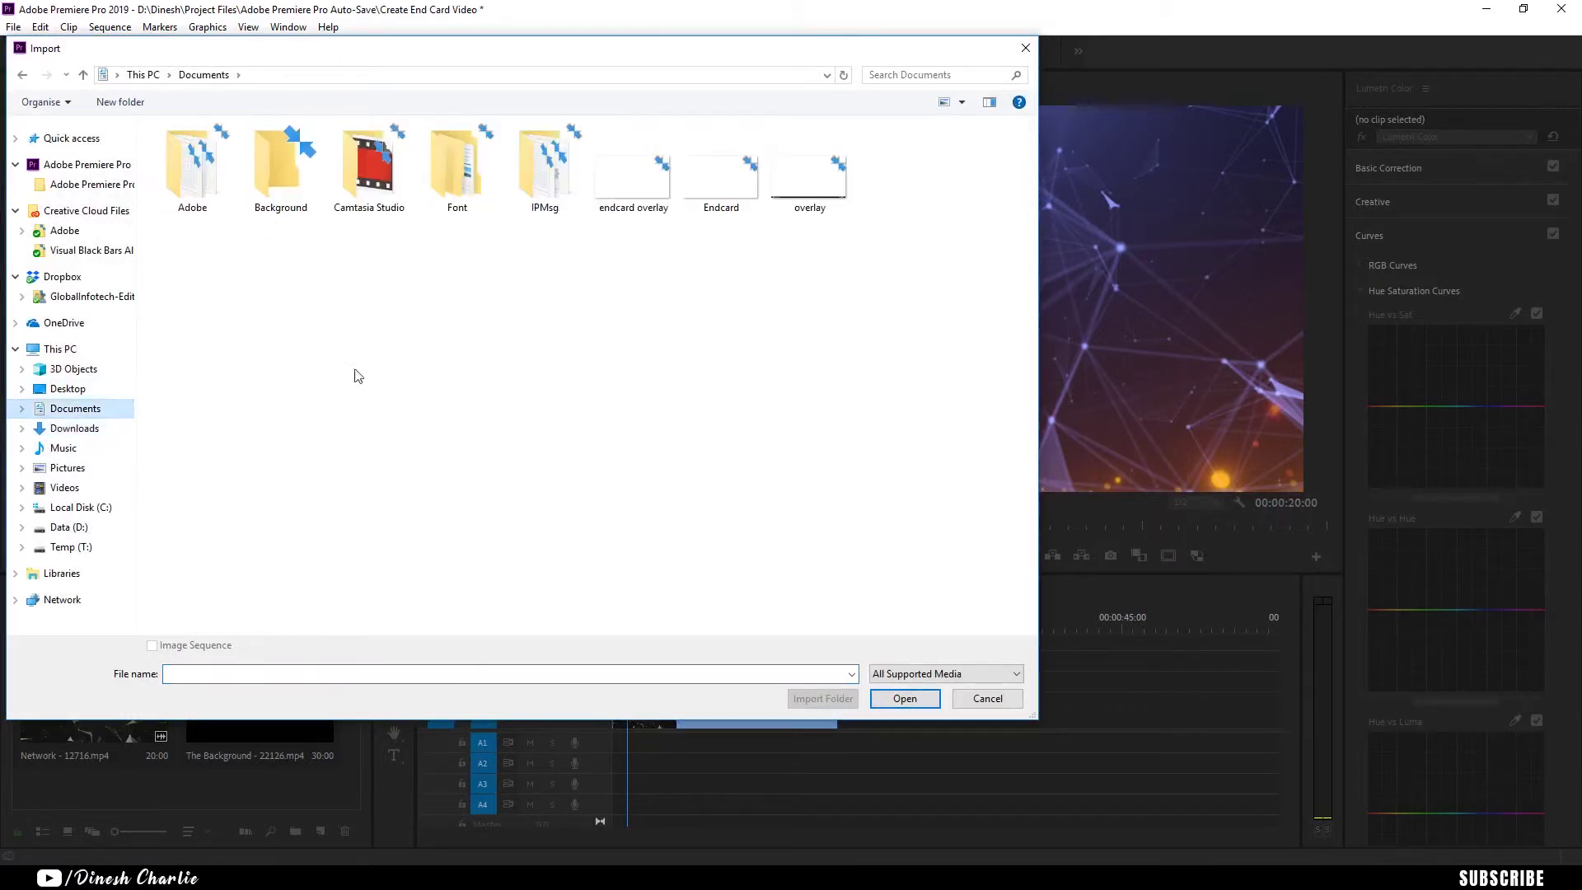
{"action": "left_click", "coordinate": [628, 212]}
{"action": "left_click", "coordinate": [924, 696]}
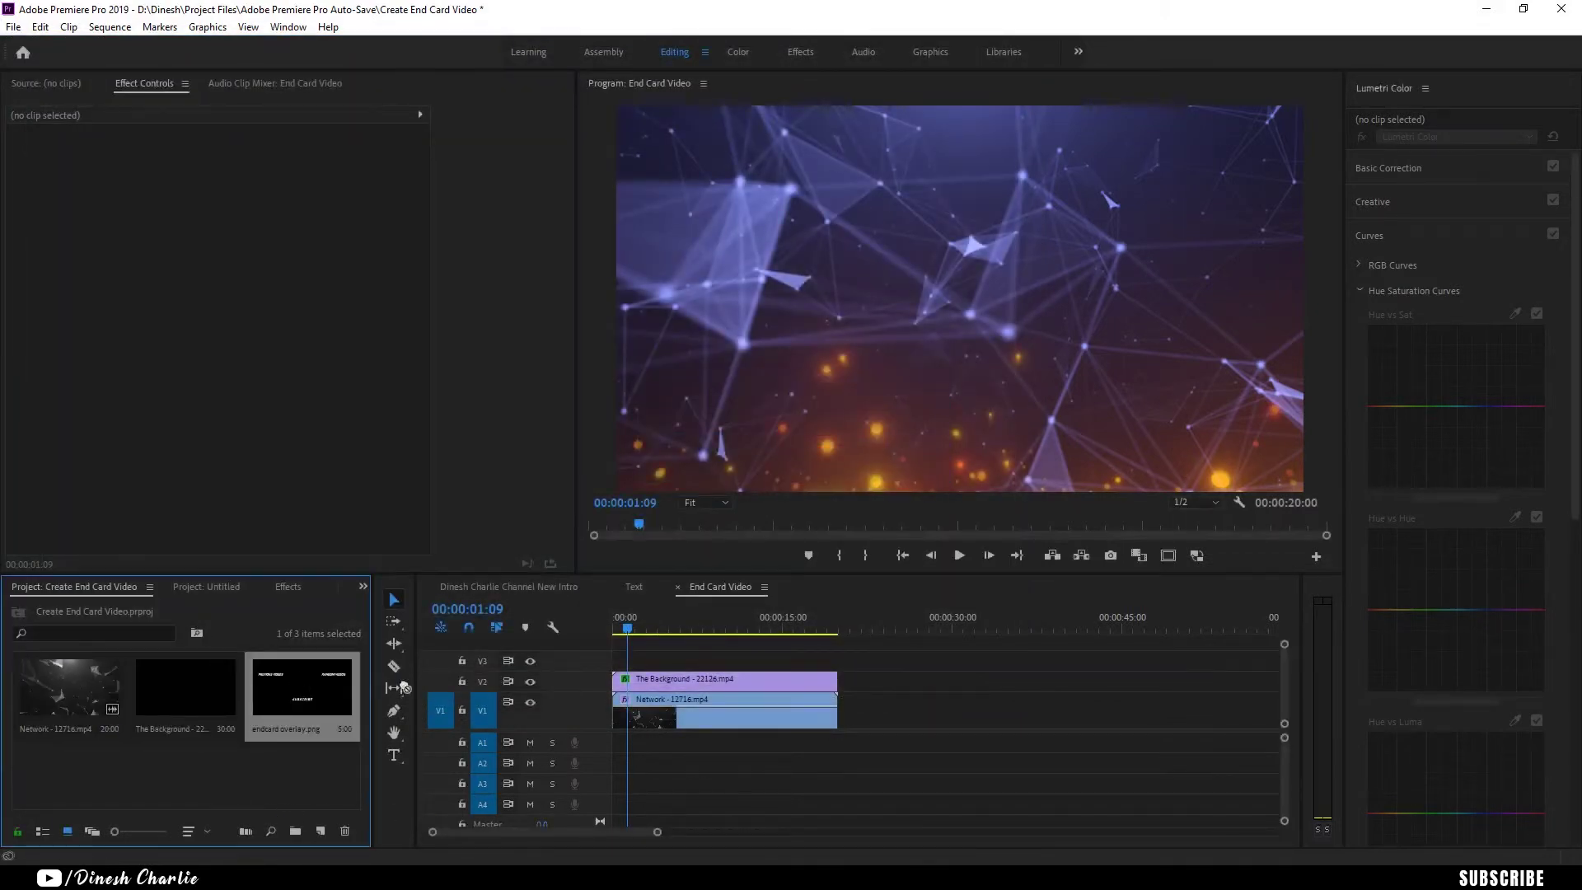
Place the overlay on V3 above the background clips and extend it to 20 seconds.
{"action": "left_click_drag", "start_coordinate": [302, 687], "coordinate": [613, 660]}
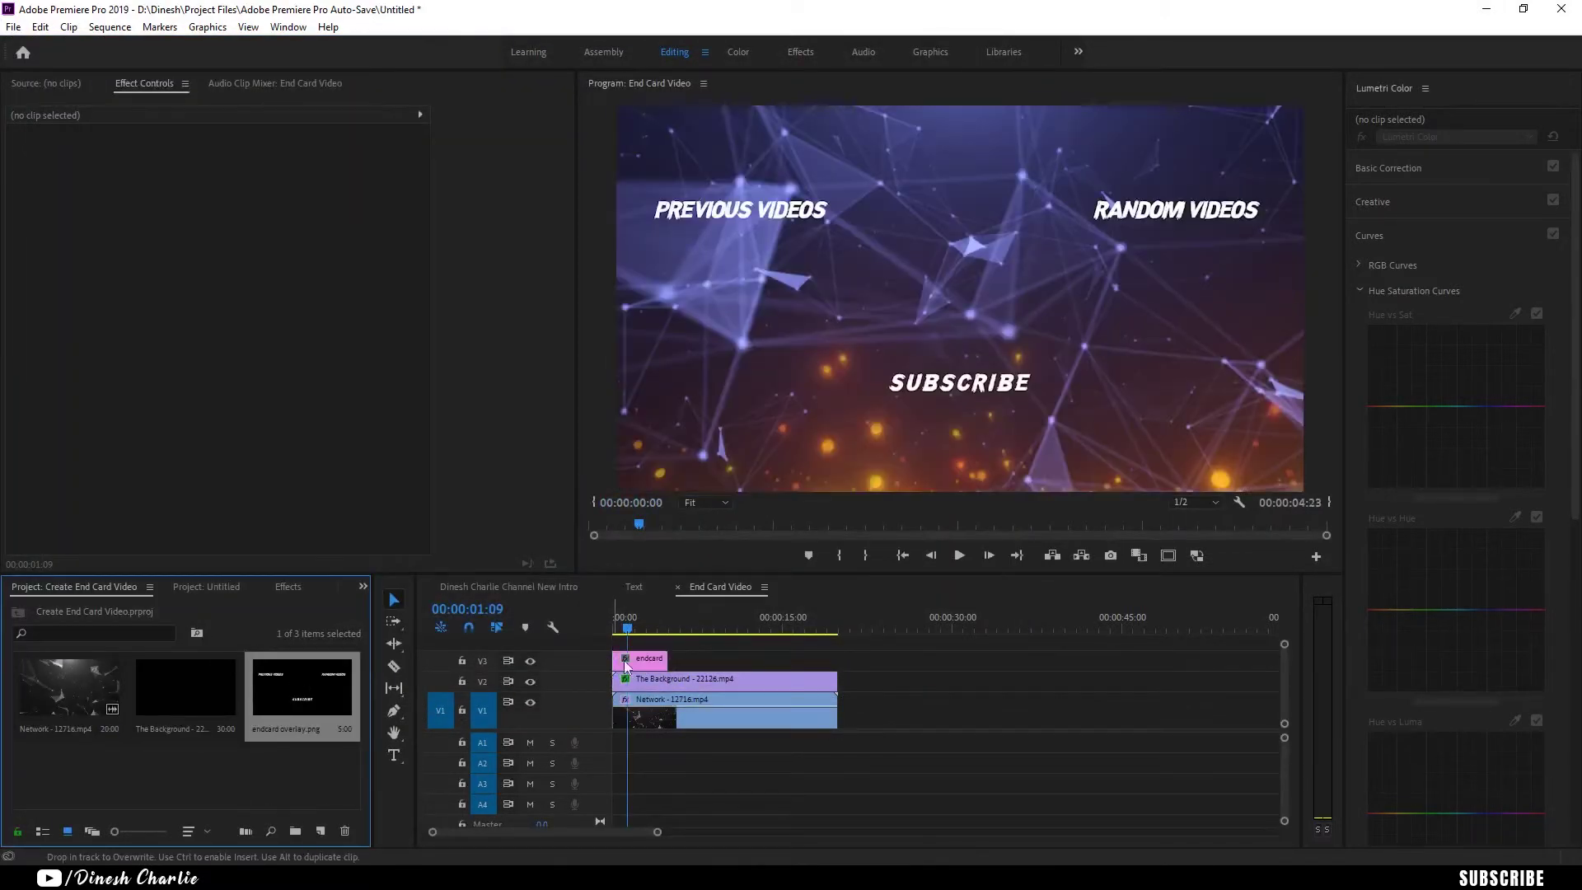
{"action": "left_click_drag", "start_coordinate": [667, 659], "coordinate": [837, 663]}
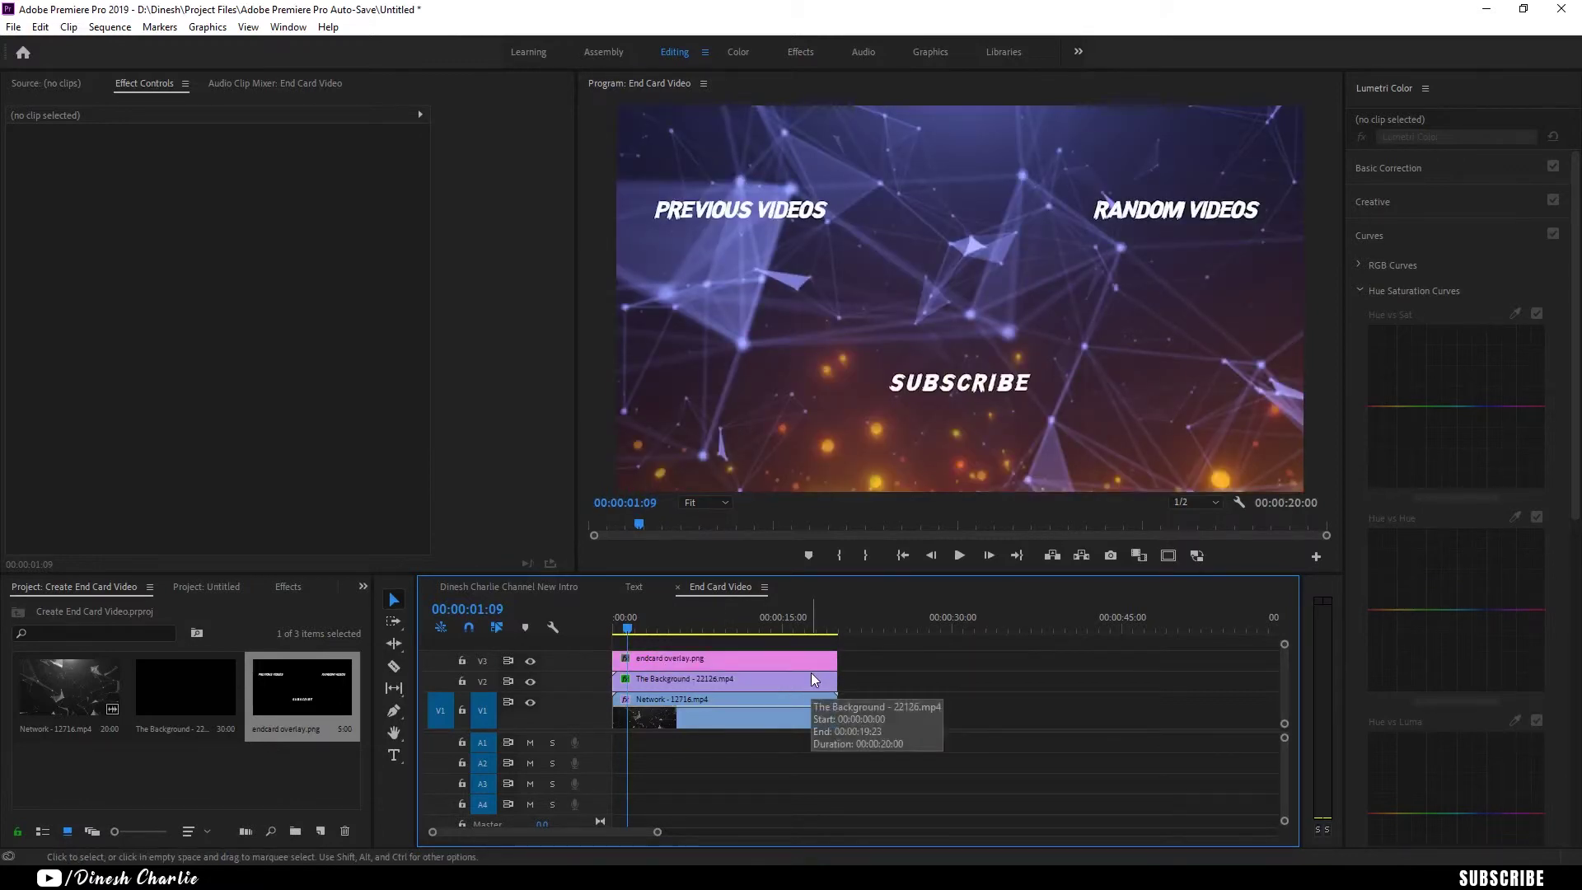
{"action": "left_click_drag", "start_coordinate": [653, 634], "coordinate": [578, 640]}
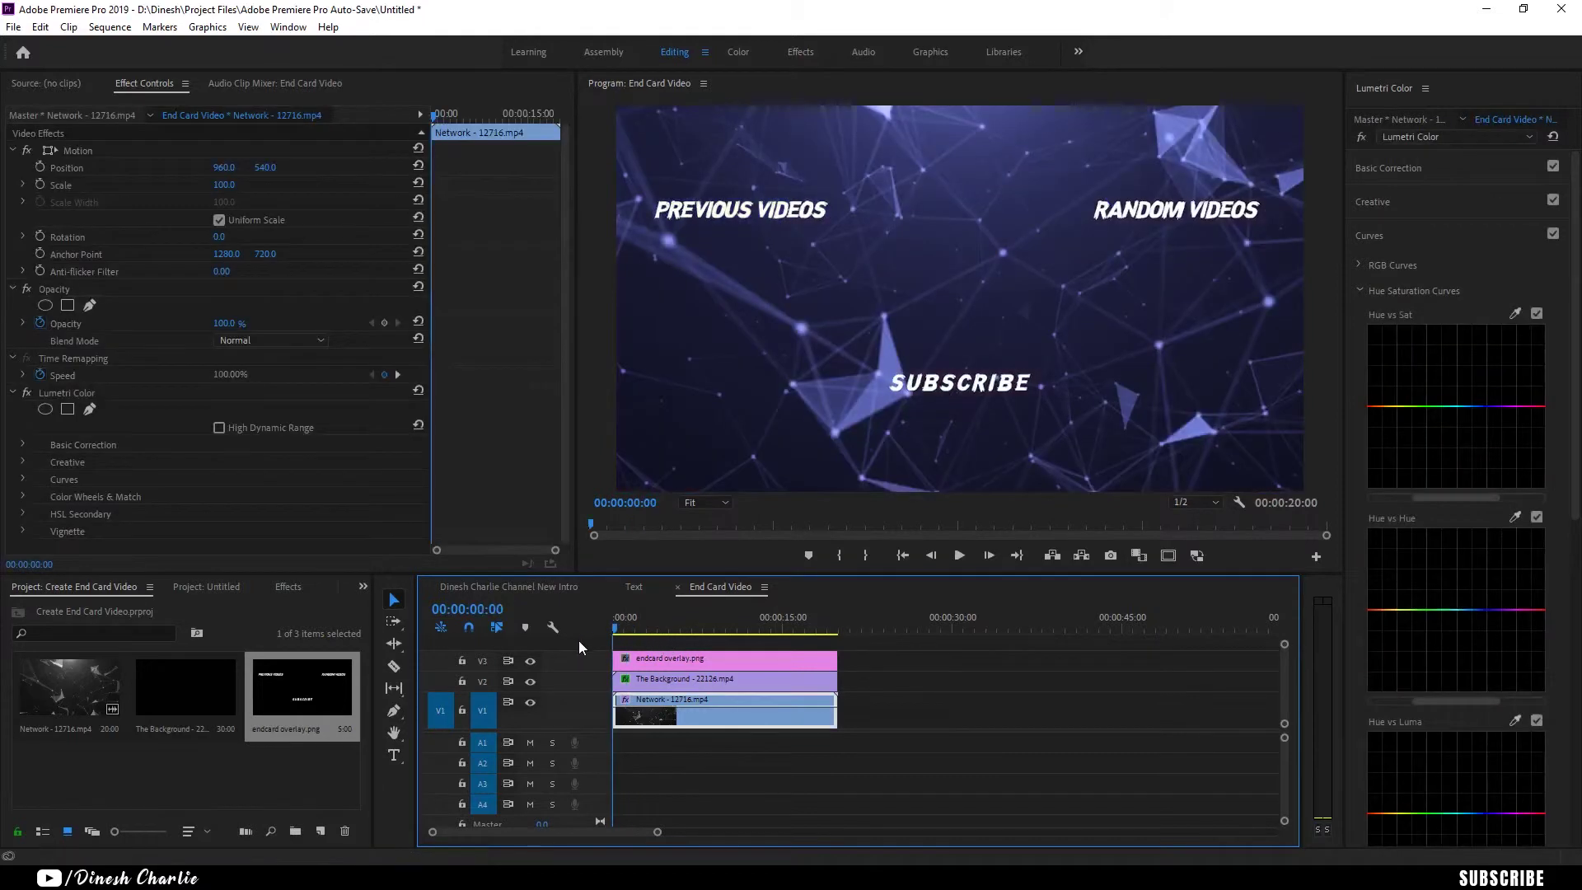
{"action": "left_click", "coordinate": [295, 779]}
Import 'Asketa _ Natan Chaim - Alone' from D:\Dinesh\My\Music\NCS Music onto A1 and play it.
{"action": "right_click", "coordinate": [295, 780]}
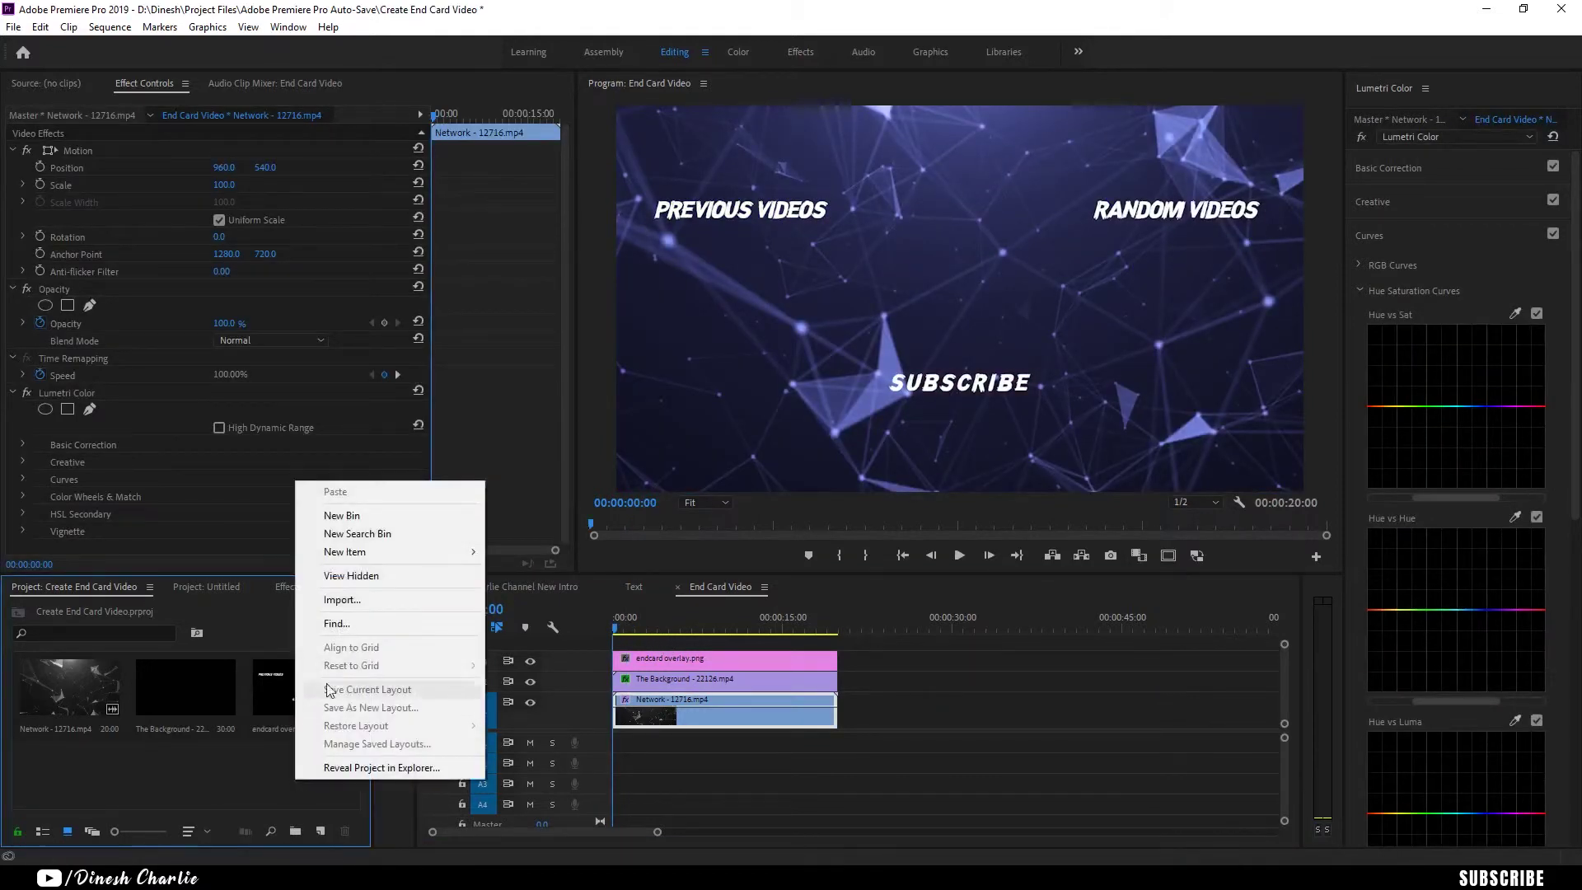
{"action": "left_click", "coordinate": [365, 600]}
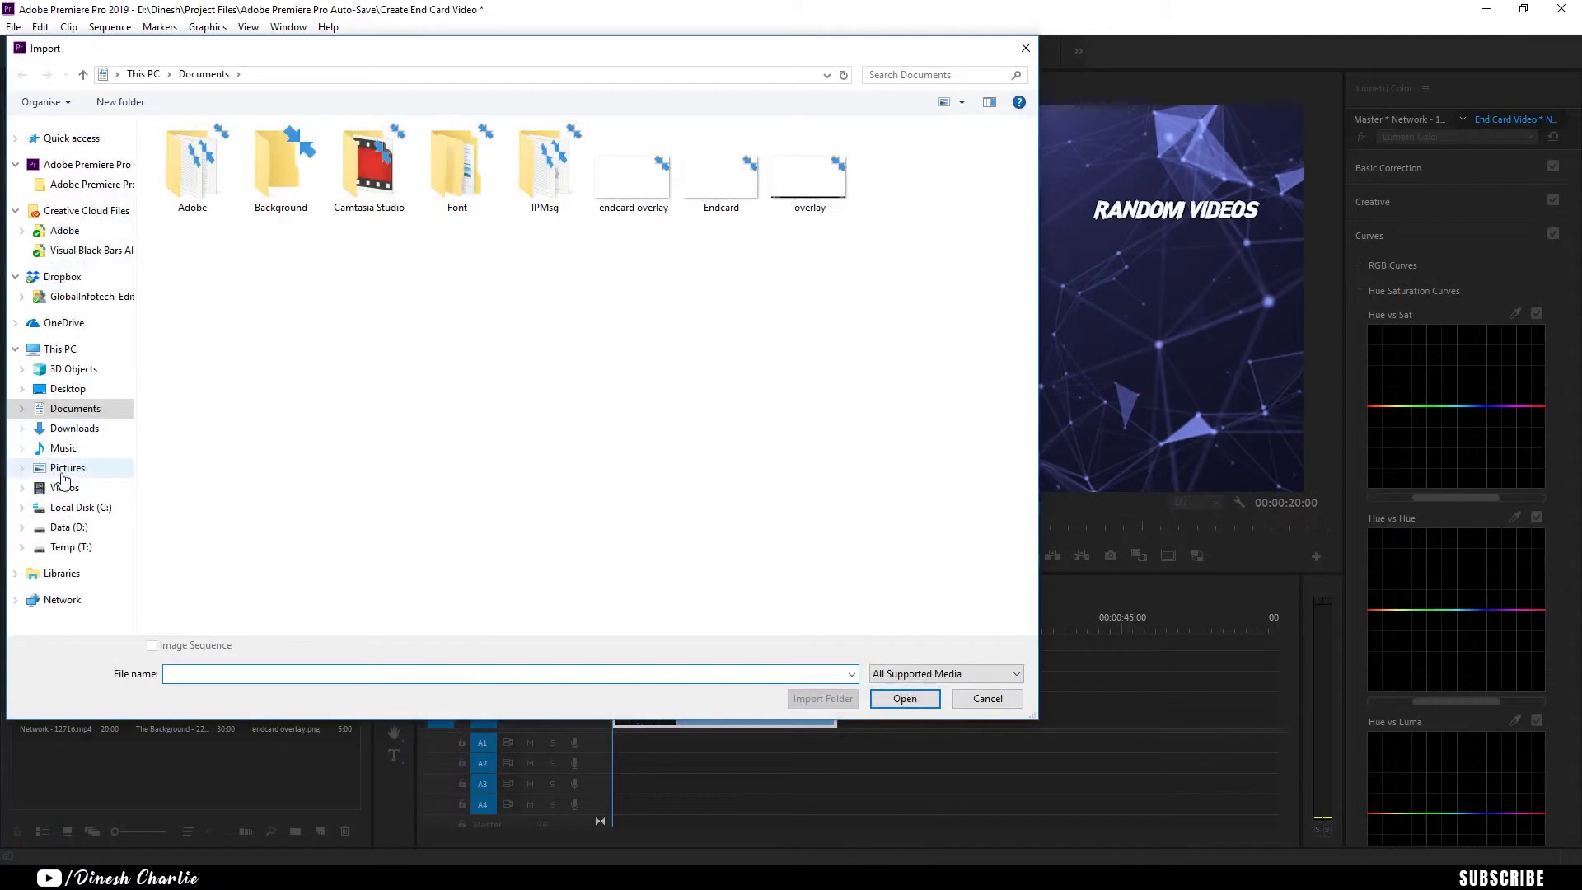
{"action": "left_click", "coordinate": [69, 527]}
{"action": "double_click", "coordinate": [302, 201]}
{"action": "double_click", "coordinate": [258, 180]}
{"action": "double_click", "coordinate": [183, 152]}
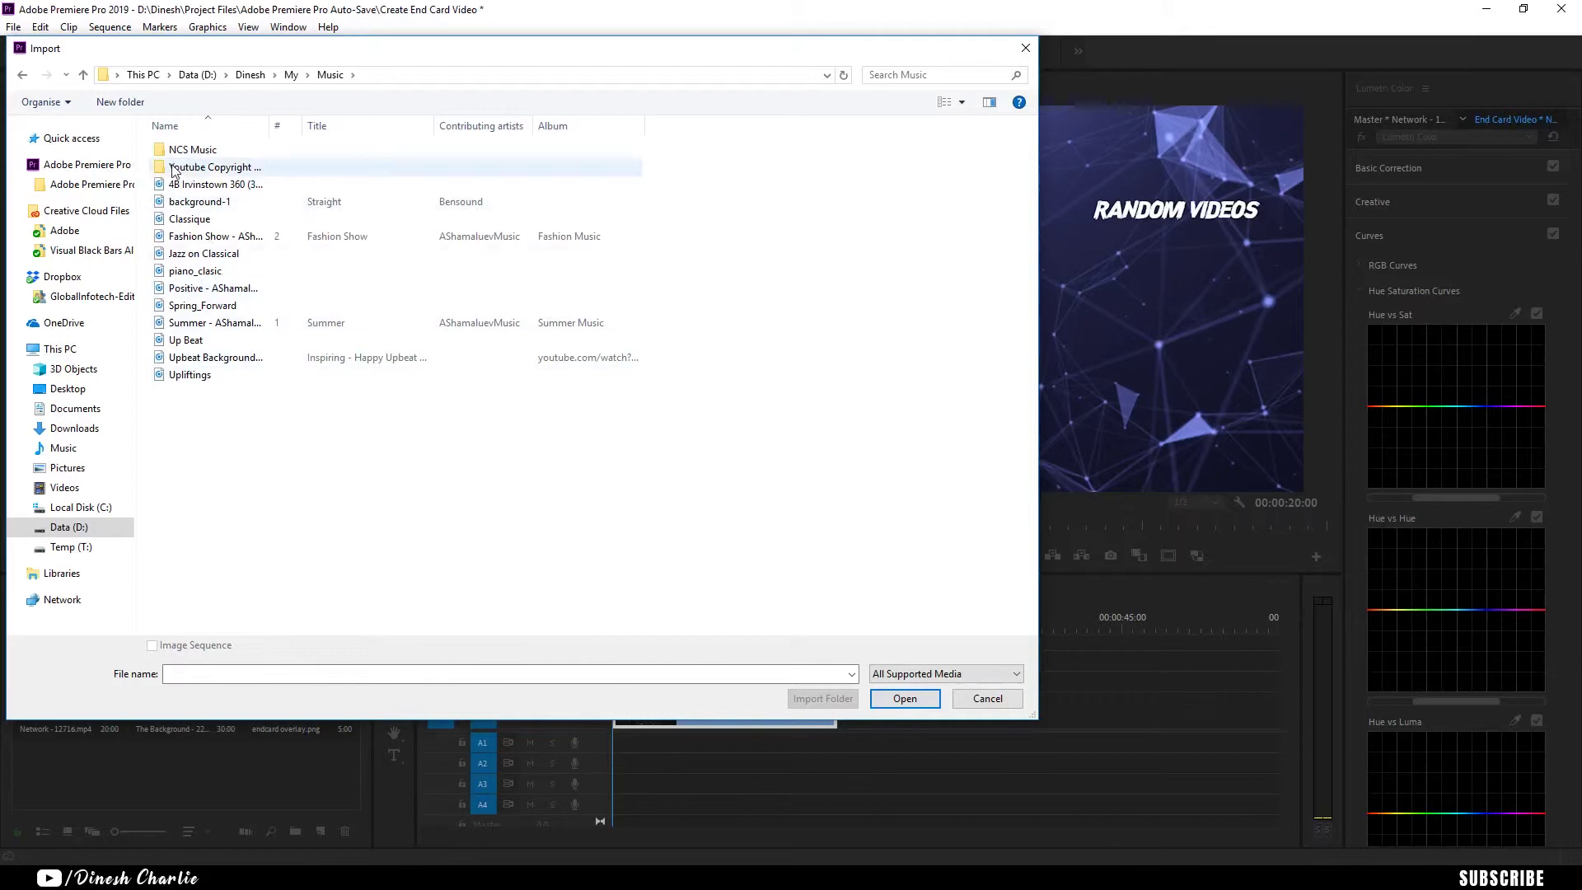
{"action": "double_click", "coordinate": [192, 150]}
{"action": "left_click", "coordinate": [215, 172]}
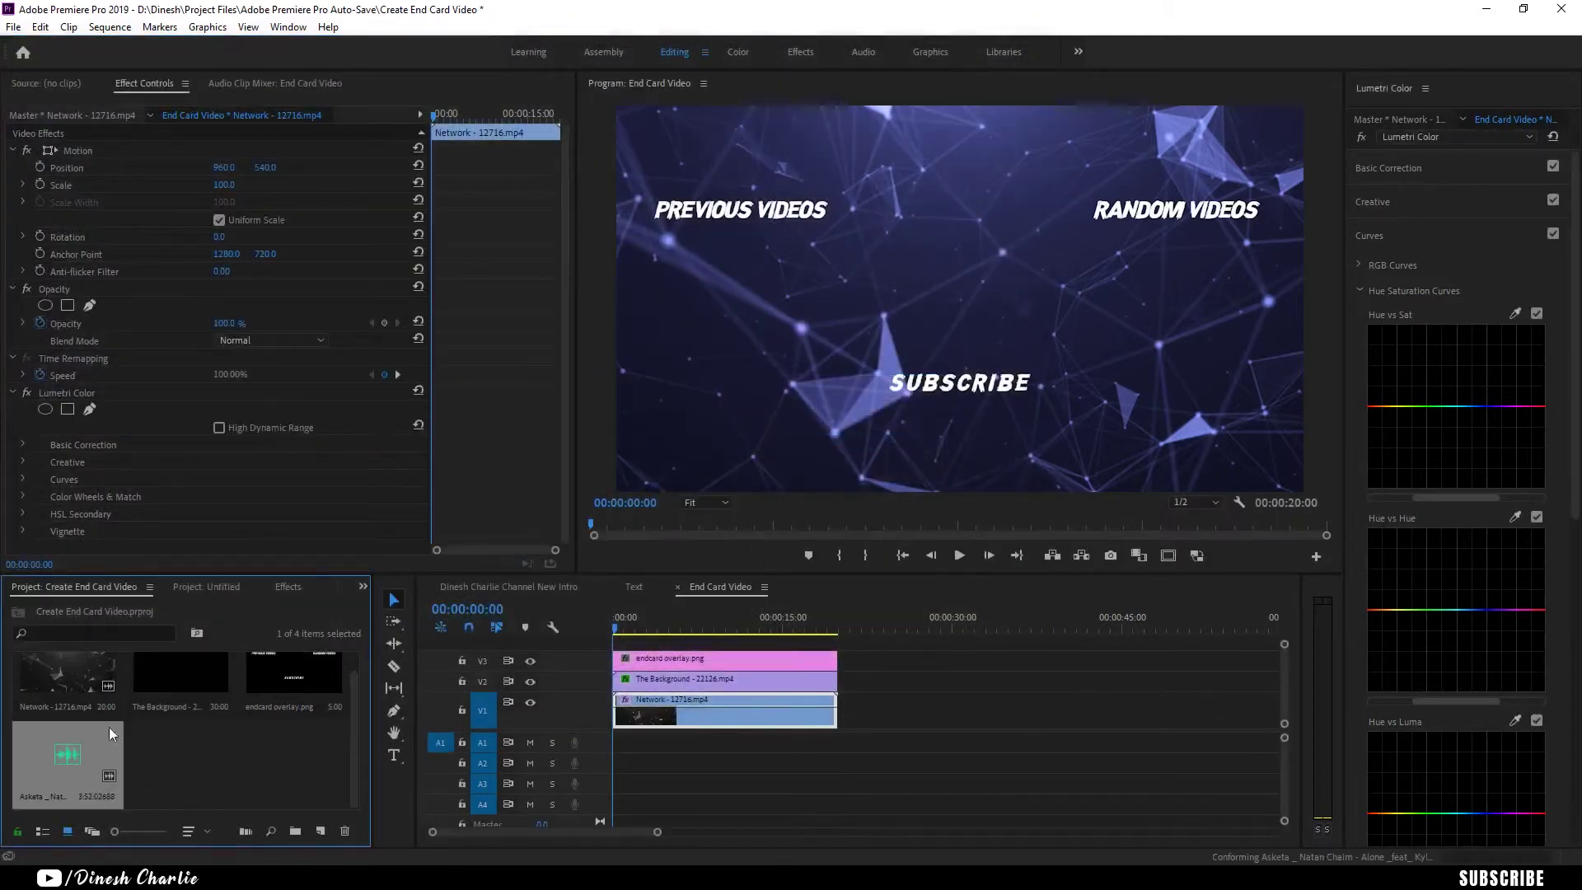
{"action": "left_click_drag", "start_coordinate": [466, 754], "coordinate": [705, 720]}
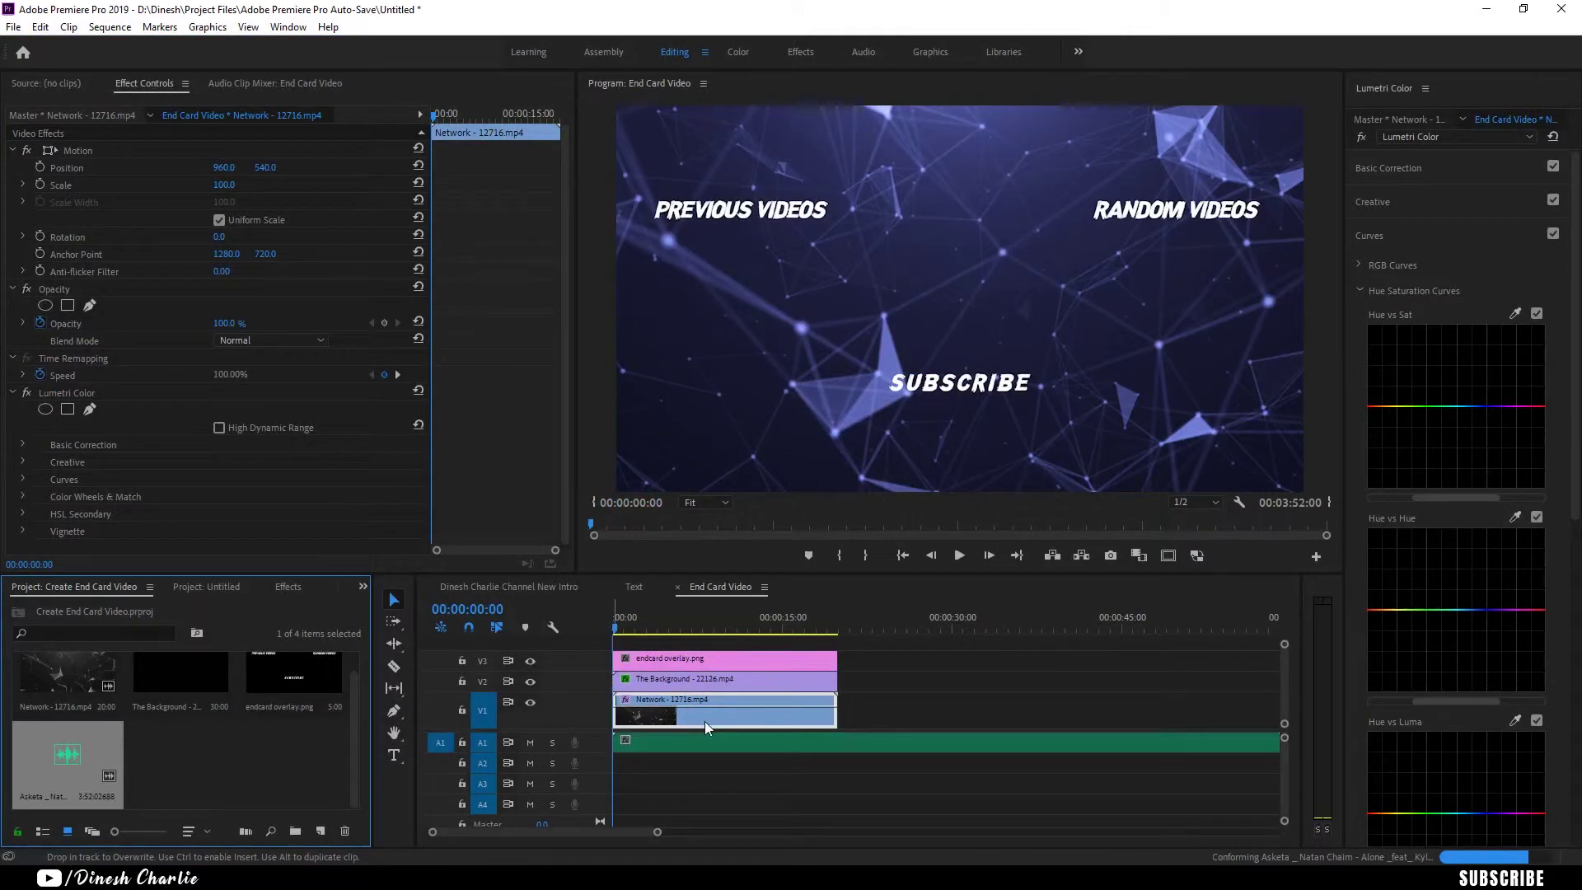
{"action": "key", "text": "space"}
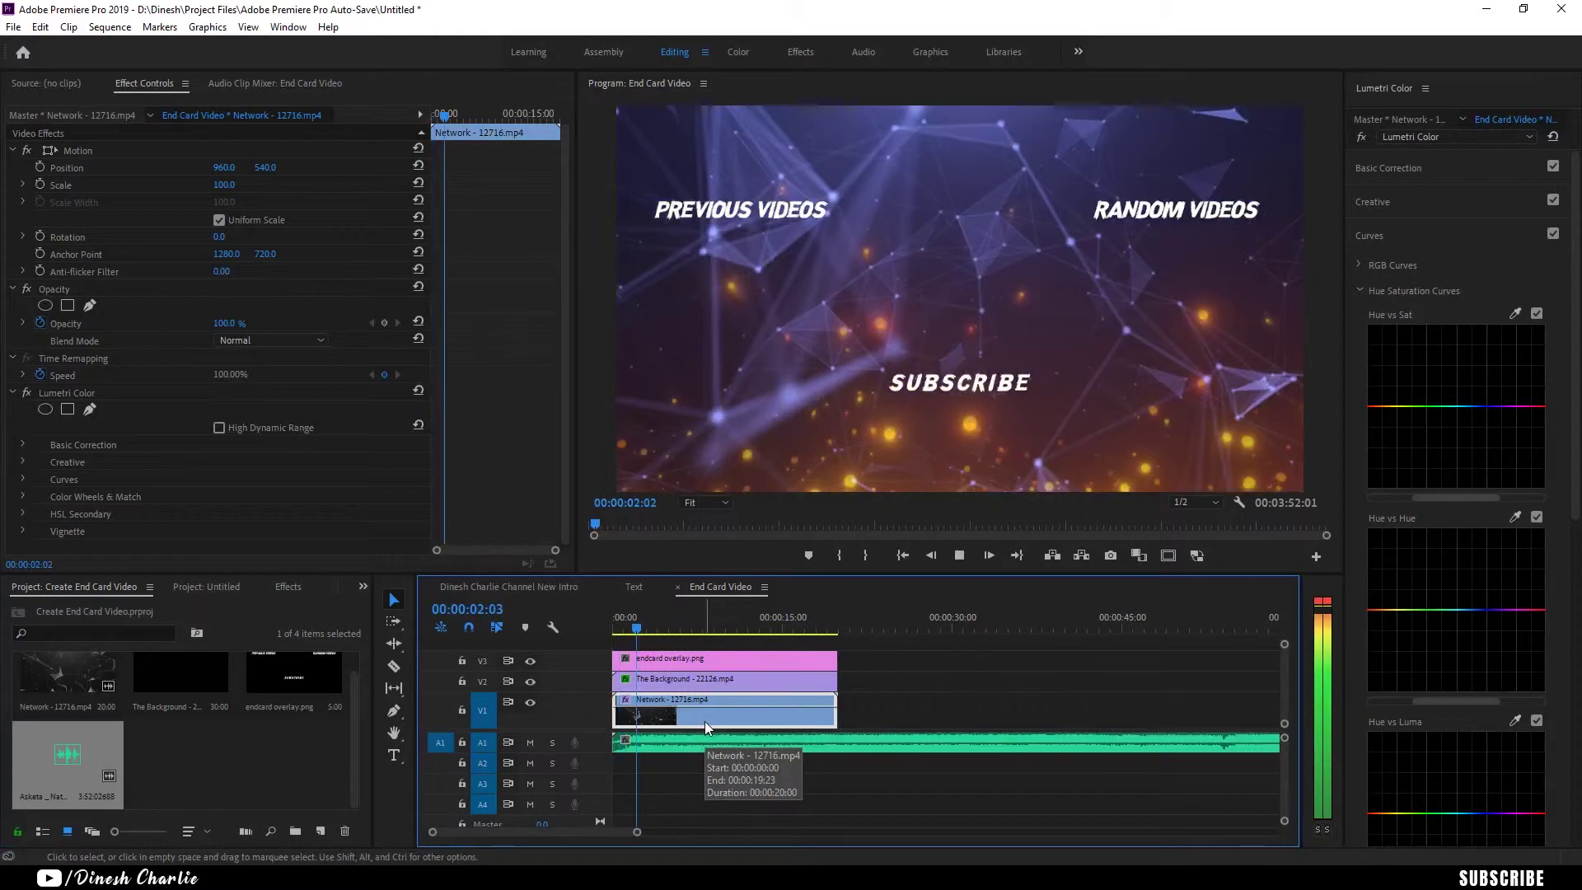
Cut away the song's first second with the Razor tool and delete it.
{"action": "key", "text": "space"}
{"action": "key", "text": "equal"}
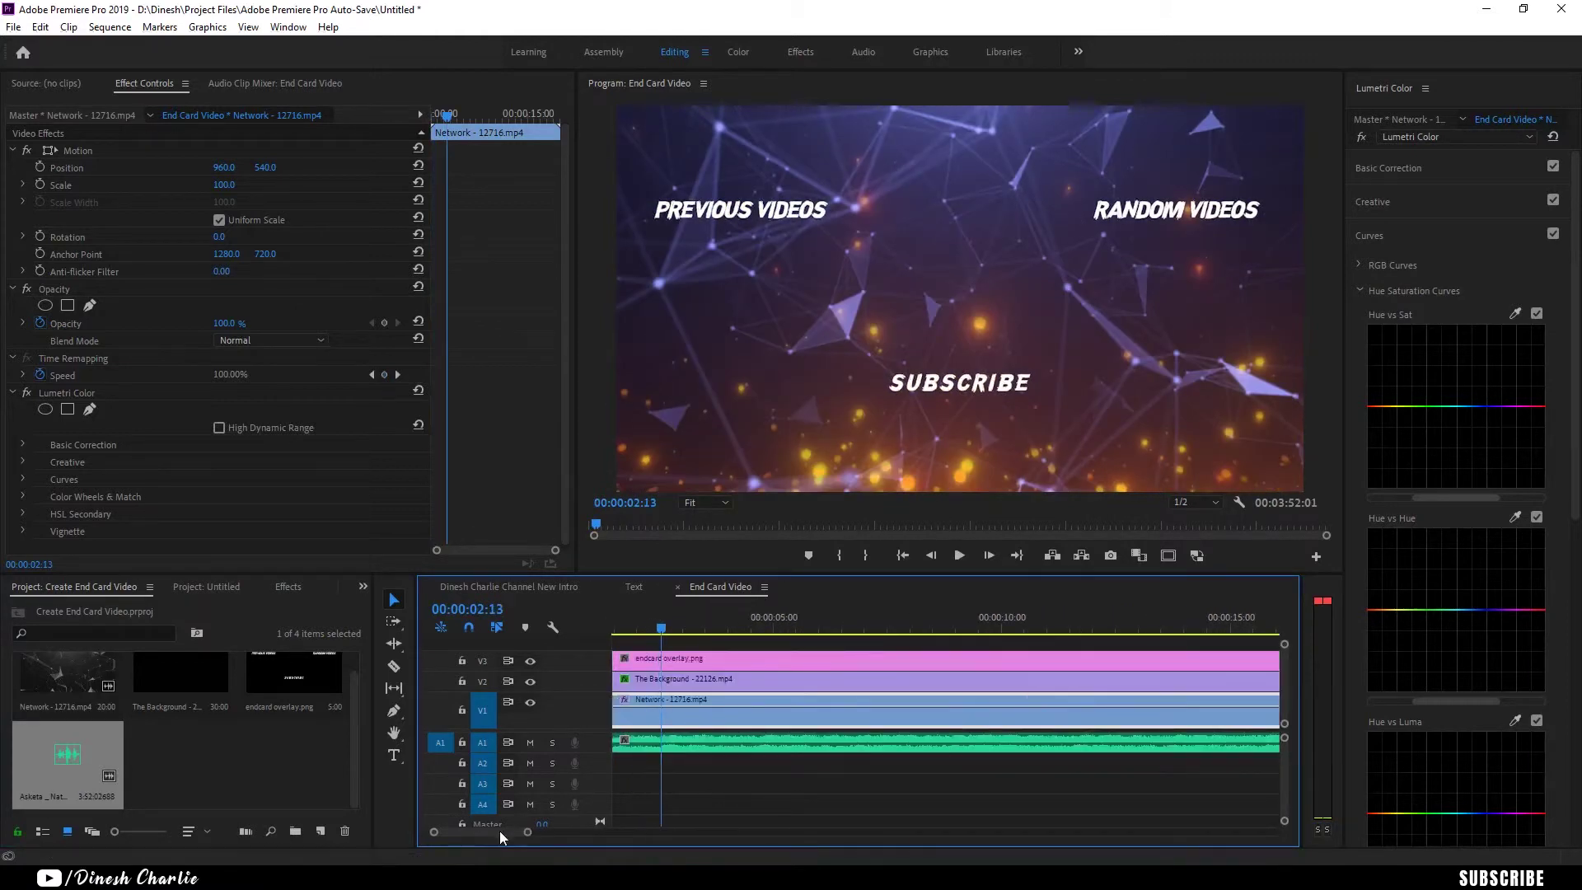
{"action": "key", "text": "j"}
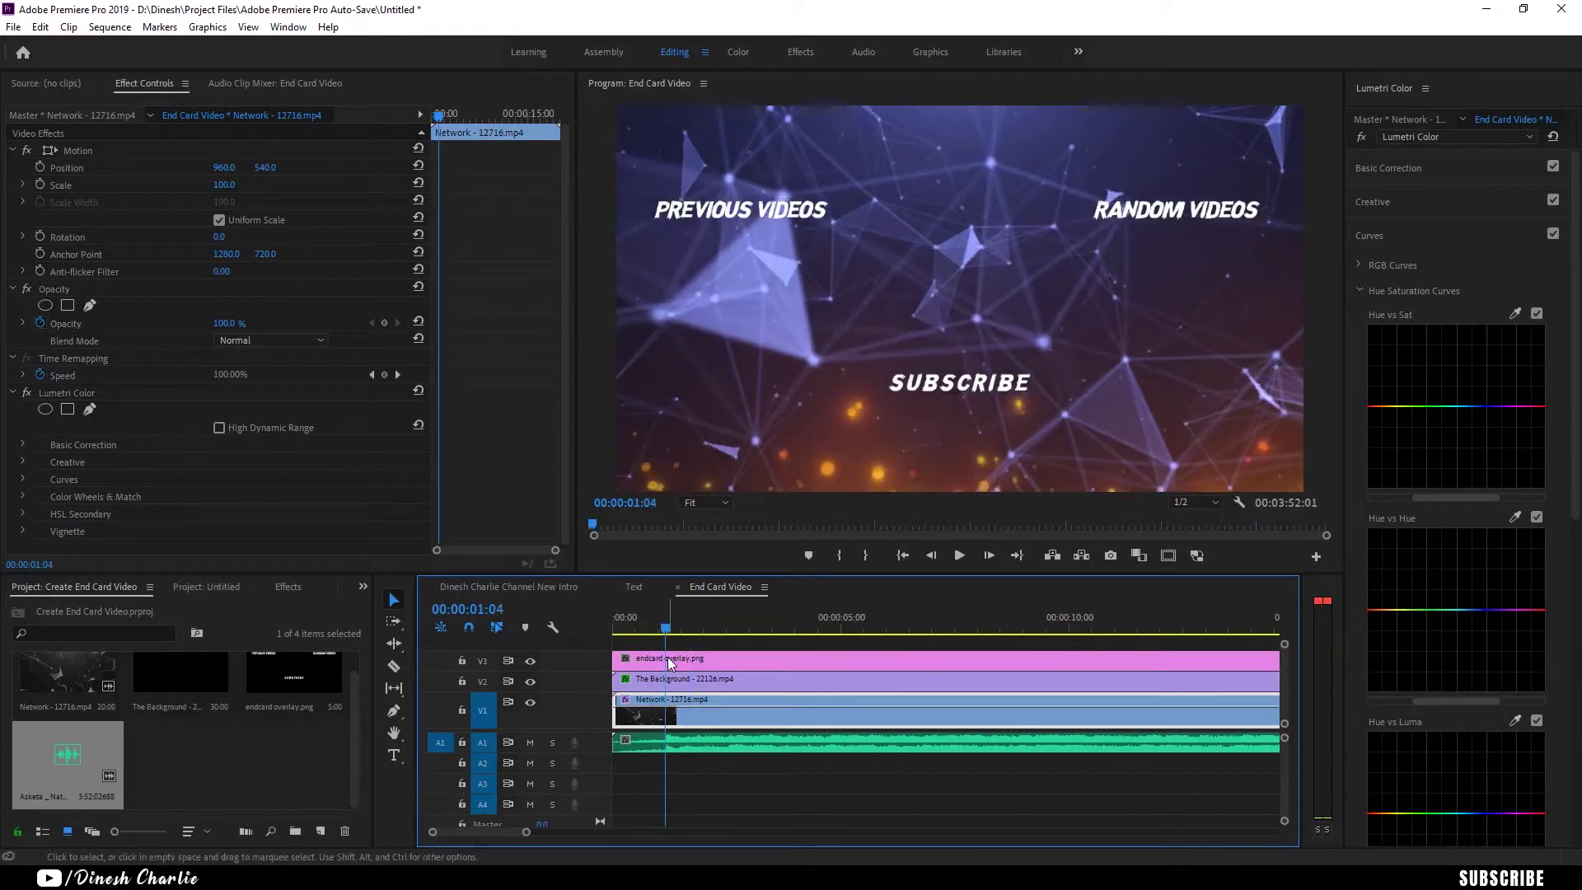
{"action": "key", "text": "c"}
{"action": "left_click", "coordinate": [677, 742]}
{"action": "key", "text": "v"}
{"action": "left_click", "coordinate": [656, 748]}
{"action": "key", "text": "Delete"}
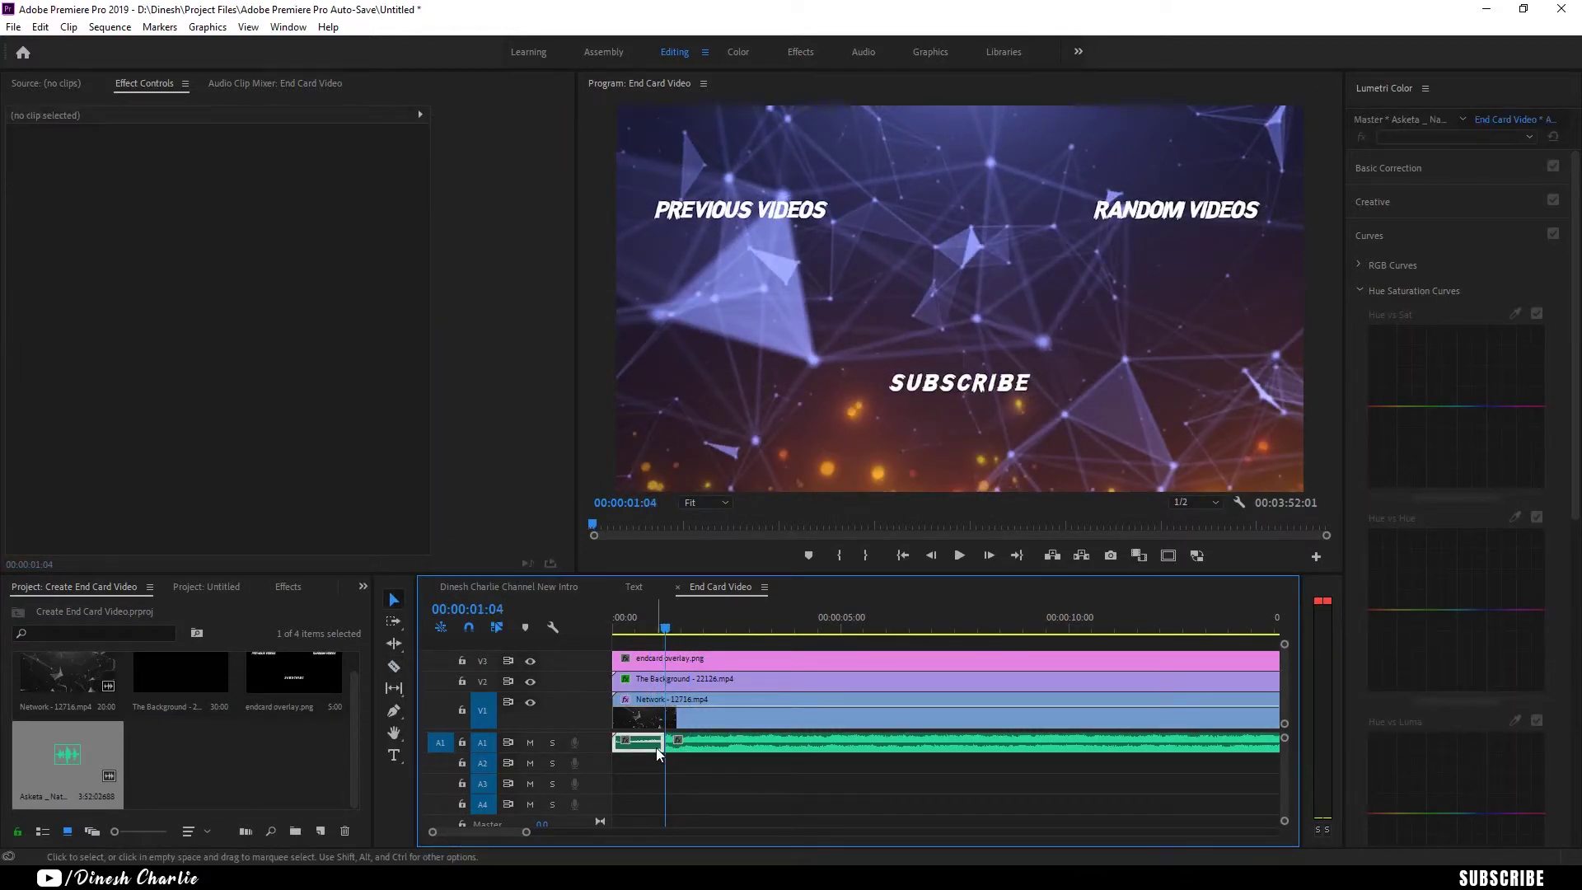
{"action": "left_click", "coordinate": [656, 748]}
Split the music at 20 seconds and delete everything after it.
{"action": "key", "text": "minus"}
{"action": "key", "text": "minus"}
{"action": "key", "text": "minus"}
{"action": "key", "text": "minus"}
{"action": "key", "text": "minus"}
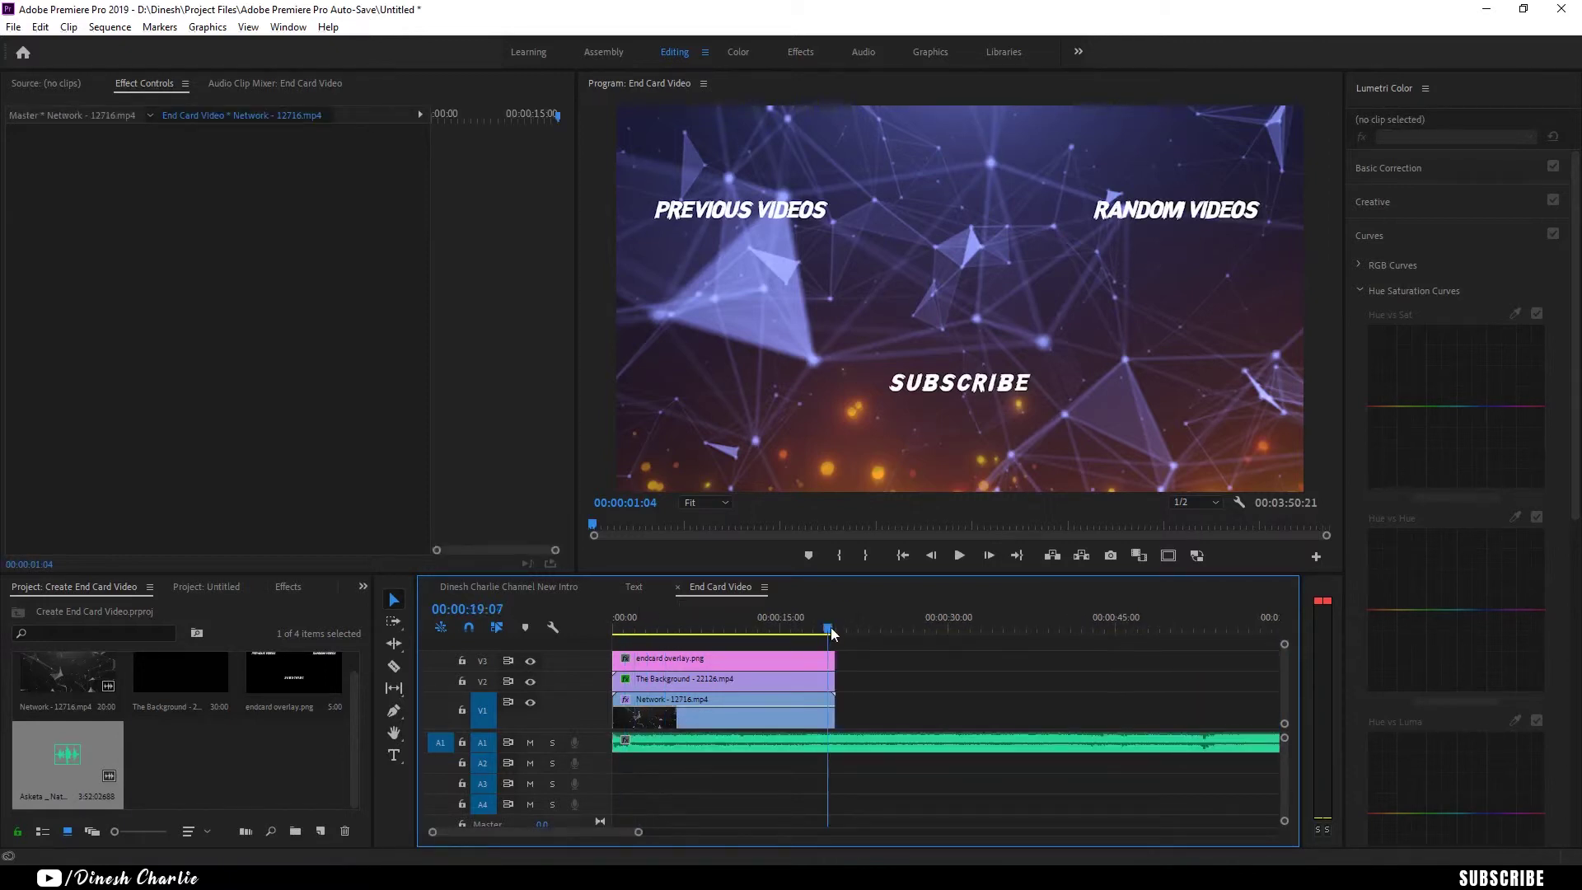
{"action": "left_click", "coordinate": [832, 629]}
{"action": "key", "text": "c"}
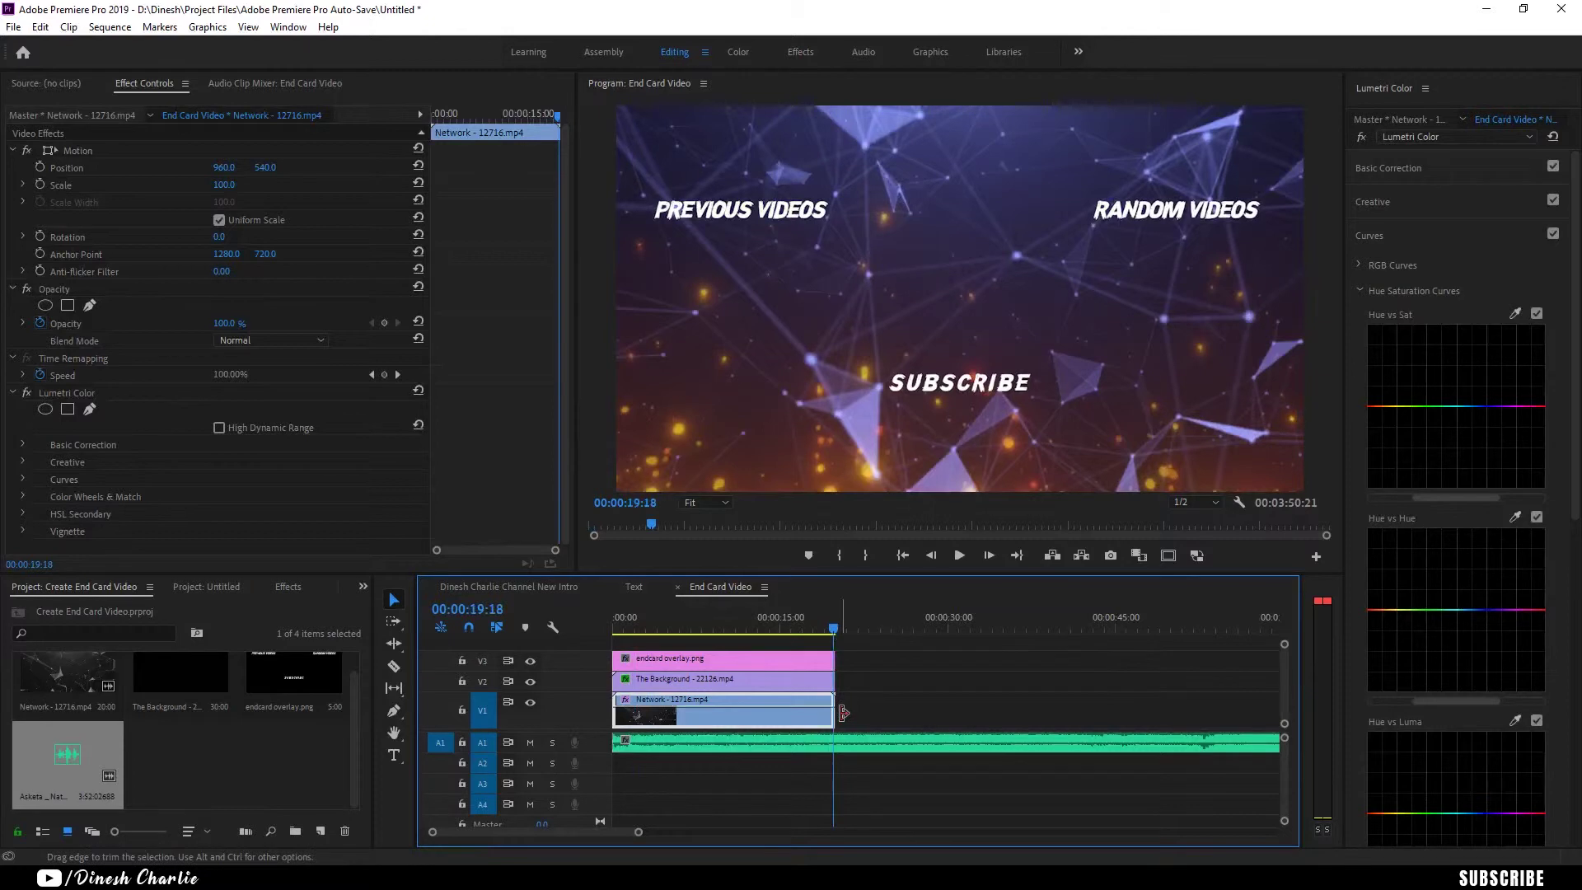
{"action": "left_click", "coordinate": [846, 740]}
{"action": "key", "text": "v"}
{"action": "left_click", "coordinate": [890, 736]}
{"action": "key", "text": "Delete"}
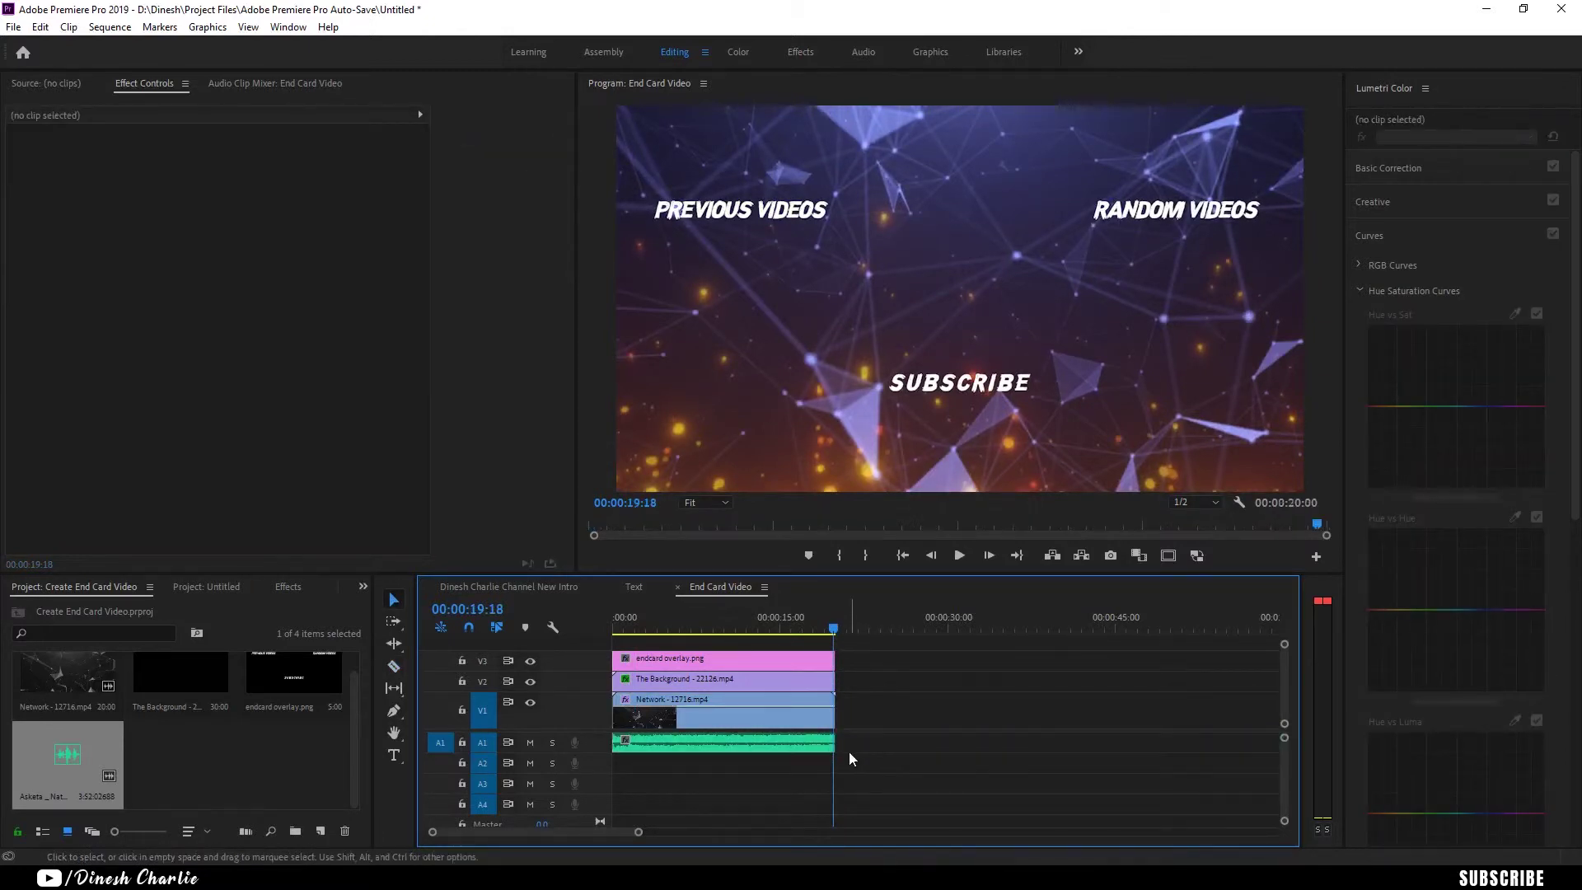
Apply default transitions at the music's end and start points.
{"action": "right_click", "coordinate": [838, 746]}
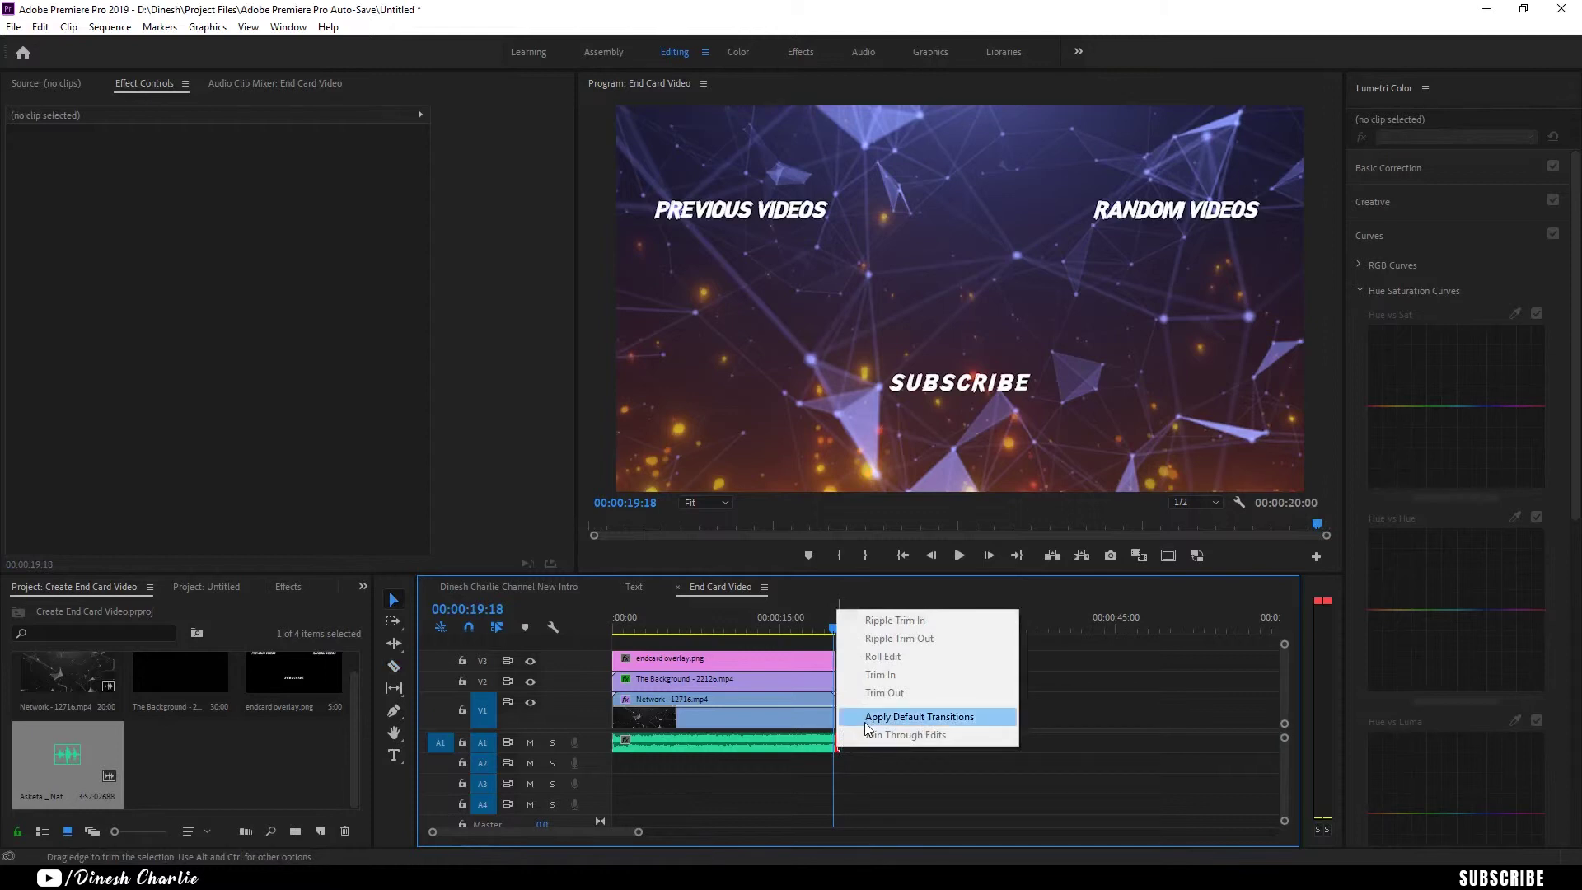
{"action": "left_click", "coordinate": [863, 722]}
{"action": "right_click", "coordinate": [618, 742]}
{"action": "left_click", "coordinate": [661, 717]}
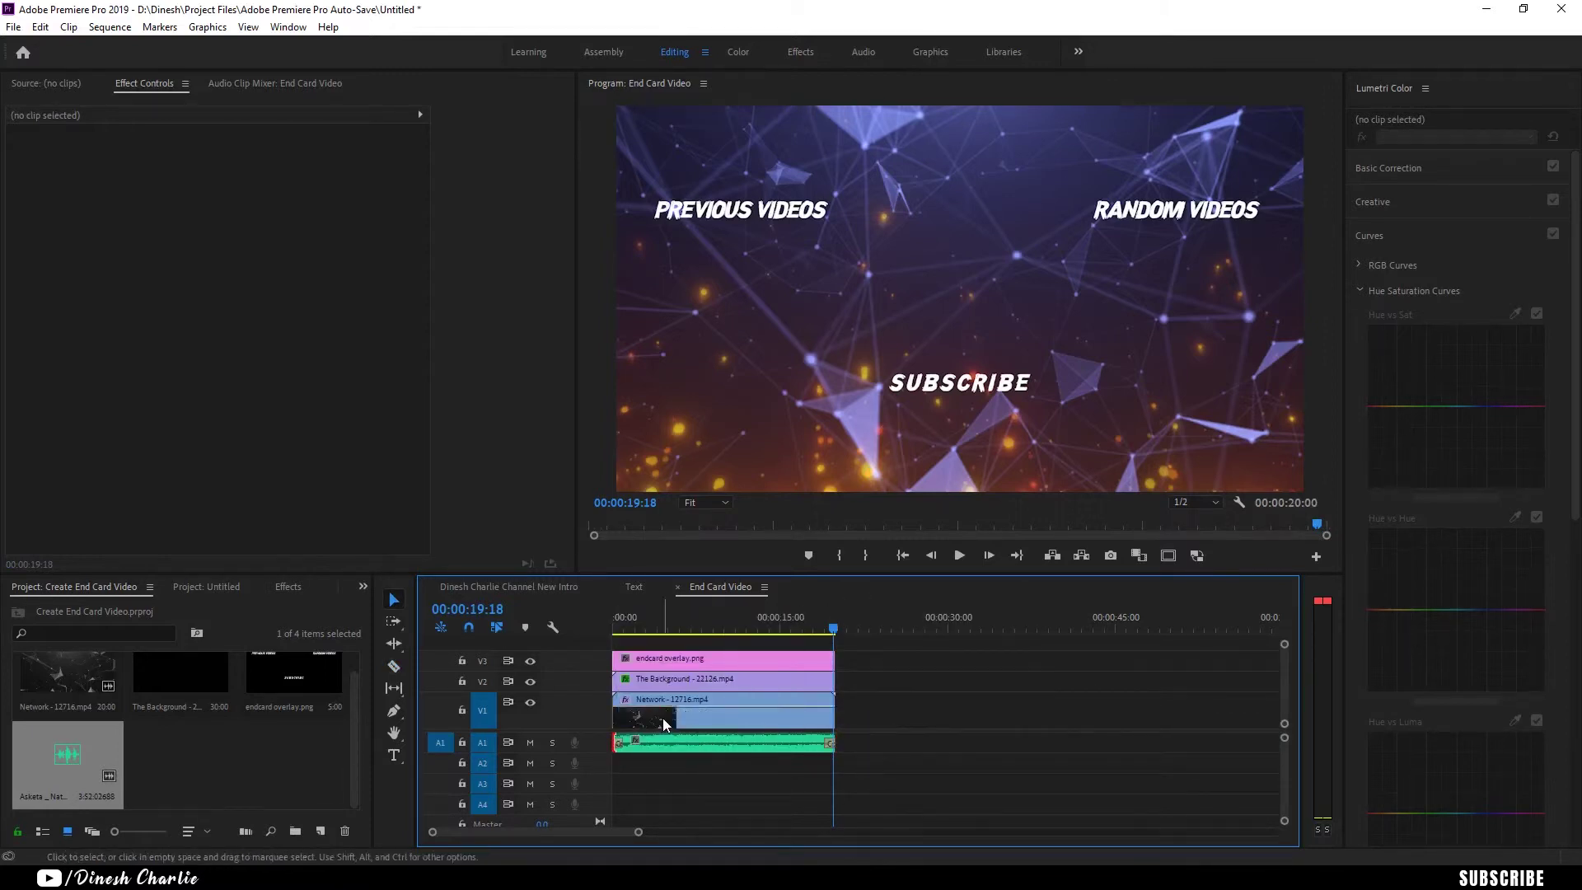
{"action": "left_click", "coordinate": [662, 718]}
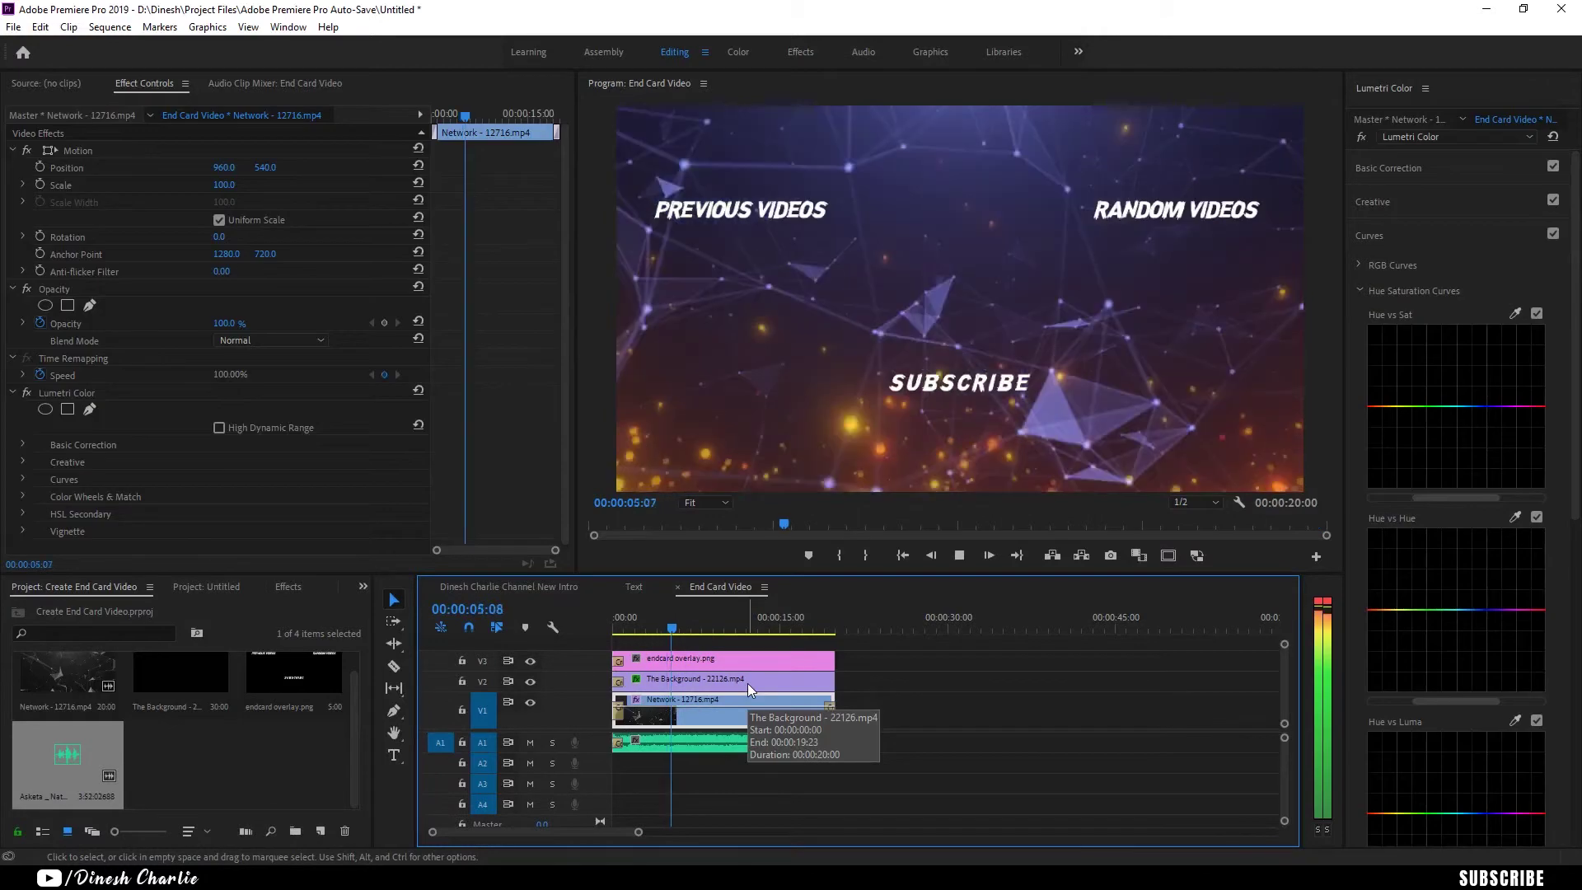
{"action": "right_click", "coordinate": [306, 738]}
Import the Soft Inspirational video from the D: drive's Video Stock folder.
{"action": "left_click", "coordinate": [363, 558]}
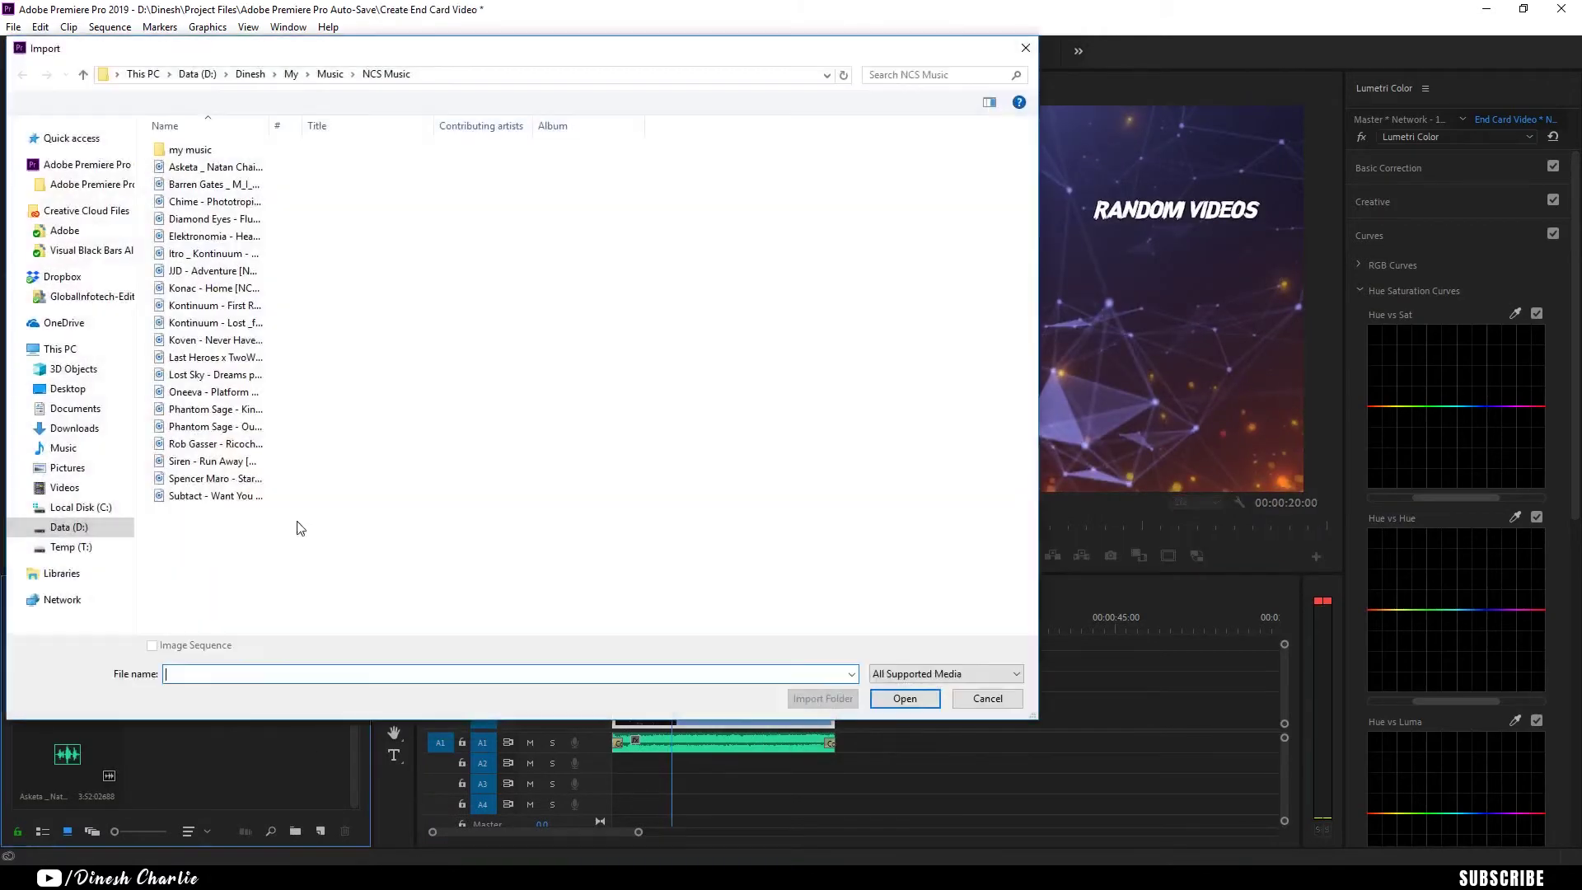
{"action": "left_click", "coordinate": [69, 527]}
{"action": "double_click", "coordinate": [545, 165]}
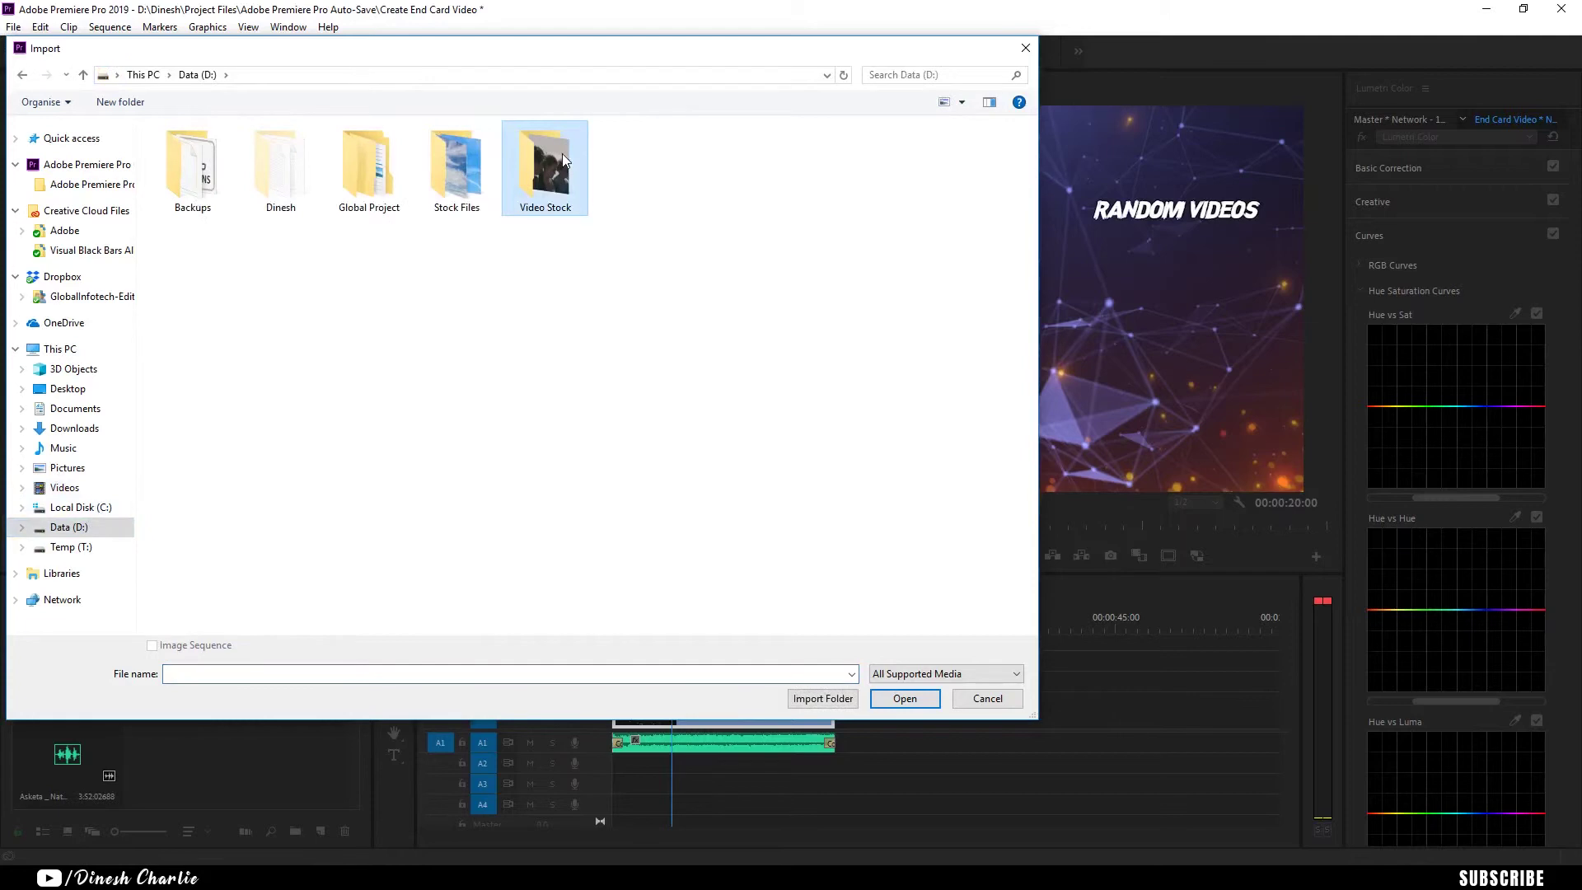
{"action": "left_click", "coordinate": [188, 216]}
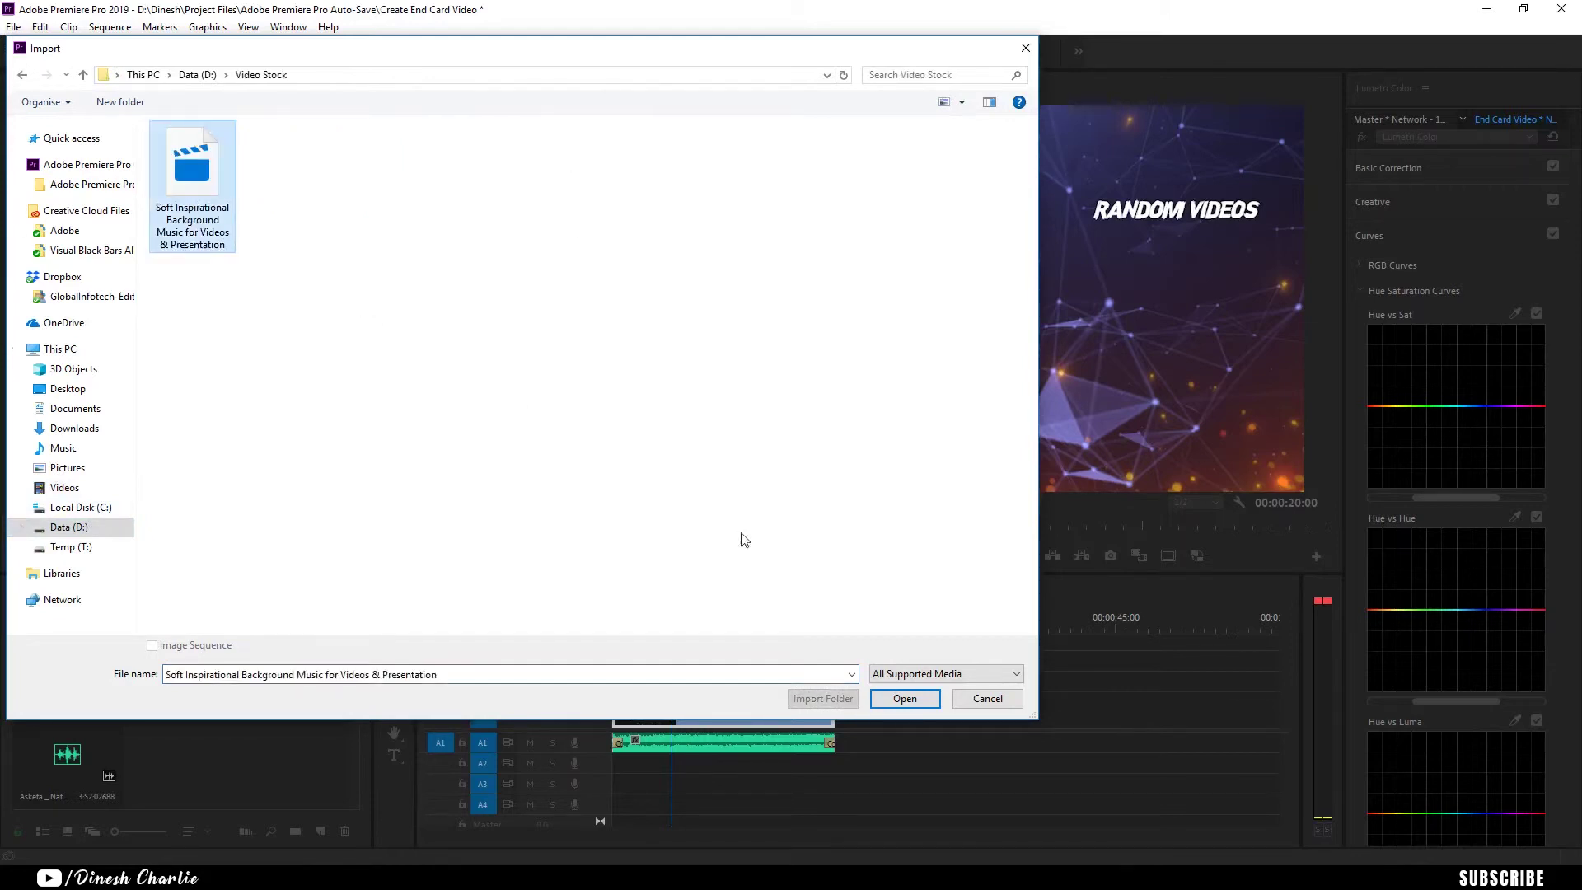
{"action": "left_click", "coordinate": [910, 701]}
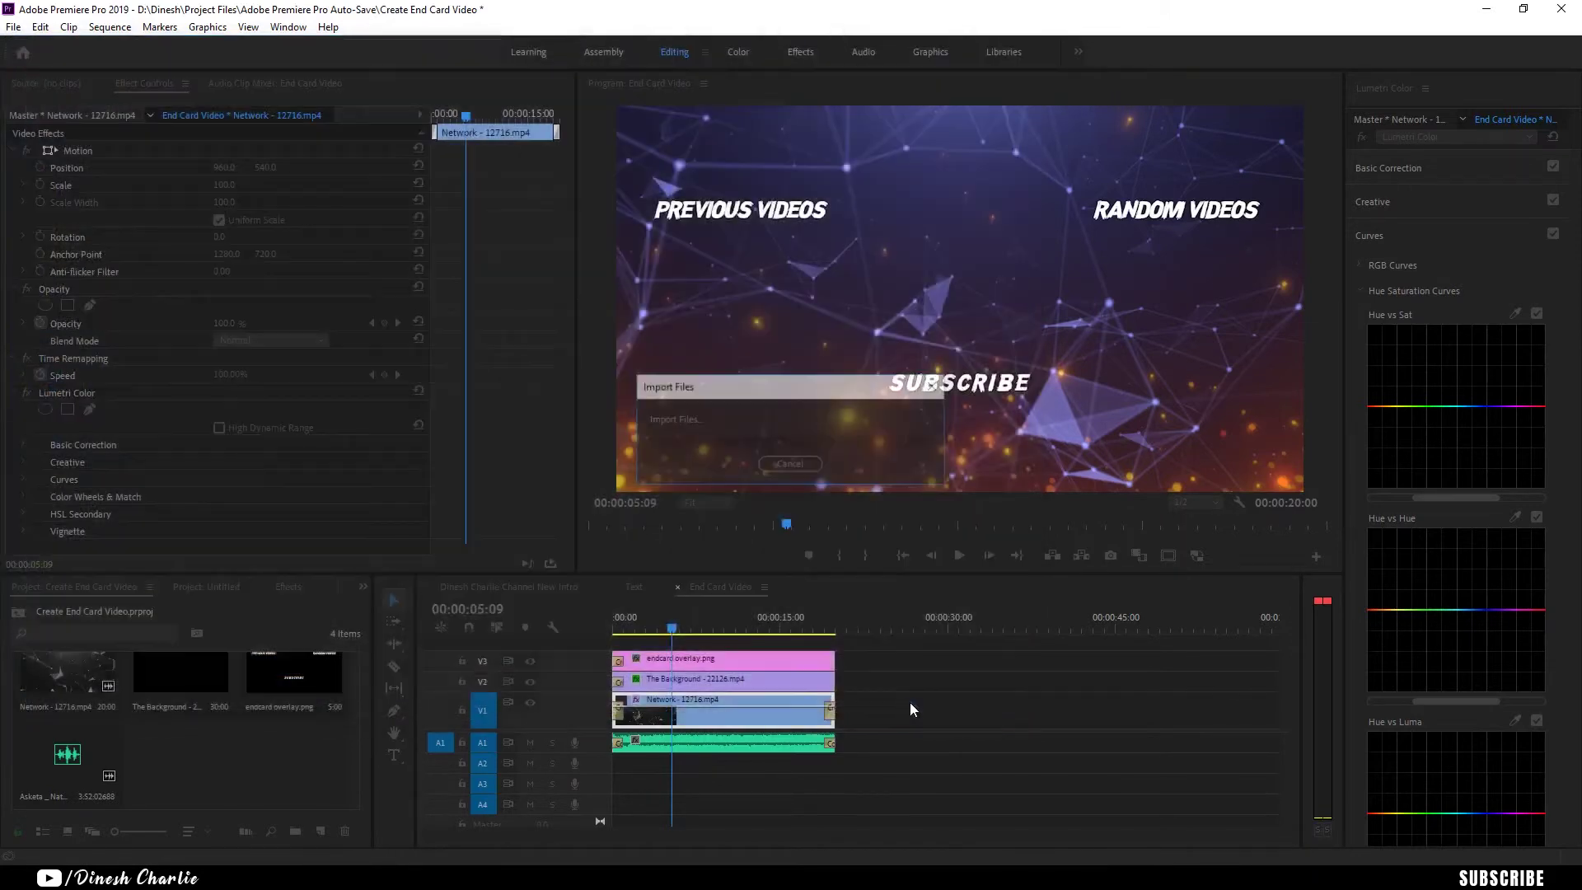
Mark In and Out points on the Soft Inspirational clip and place copies on V4 and V5.
{"action": "double_click", "coordinate": [204, 766]}
{"action": "mouse_move", "coordinate": [204, 766]}
{"action": "left_mouse_down"}
{"action": "mouse_move", "coordinate": [820, 659]}
{"action": "mouse_move", "coordinate": [633, 707]}
{"action": "mouse_move", "coordinate": [633, 685]}
{"action": "left_mouse_up"}
{"action": "key", "text": "Home"}
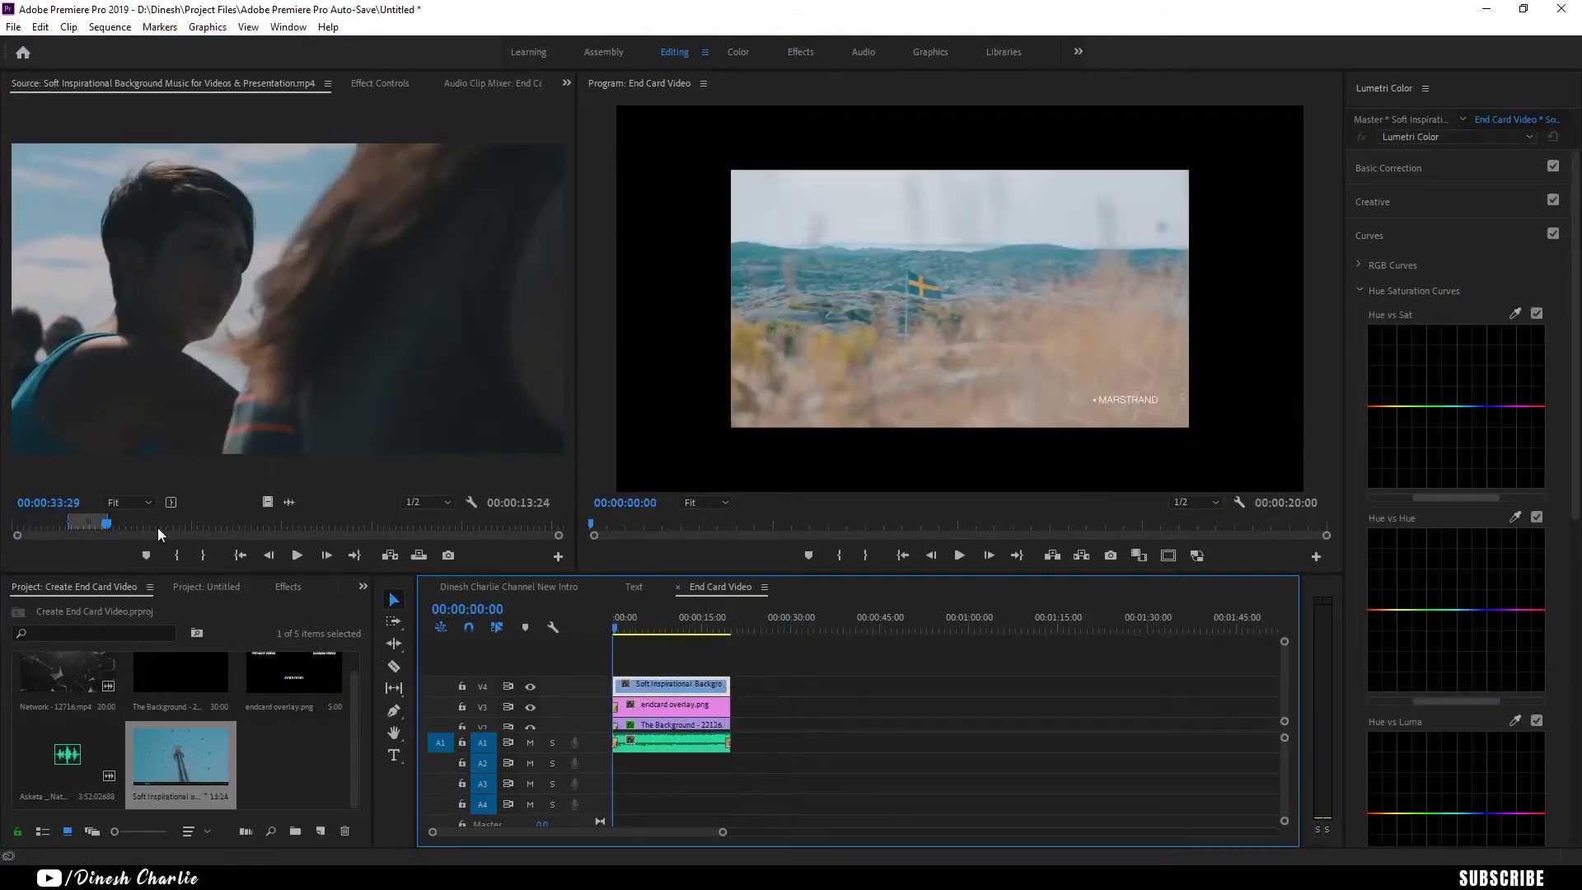
{"action": "left_click_drag", "start_coordinate": [157, 527], "coordinate": [142, 524]}
{"action": "key", "text": "i"}
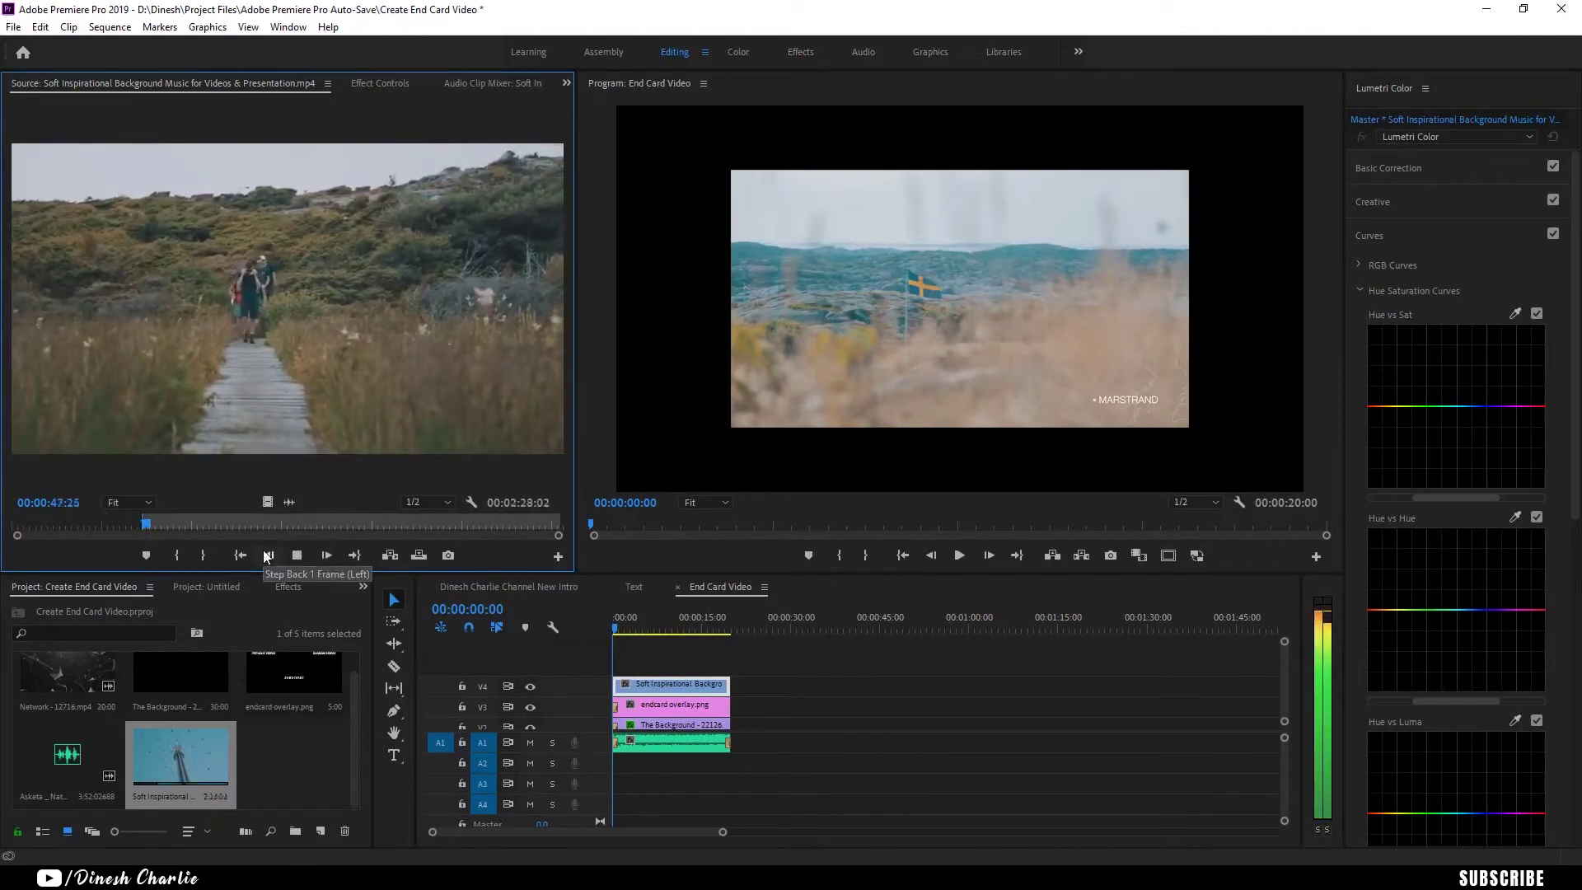
{"action": "left_click_drag", "start_coordinate": [142, 524], "coordinate": [178, 524]}
{"action": "left_click", "coordinate": [200, 524]}
{"action": "key", "text": "o"}
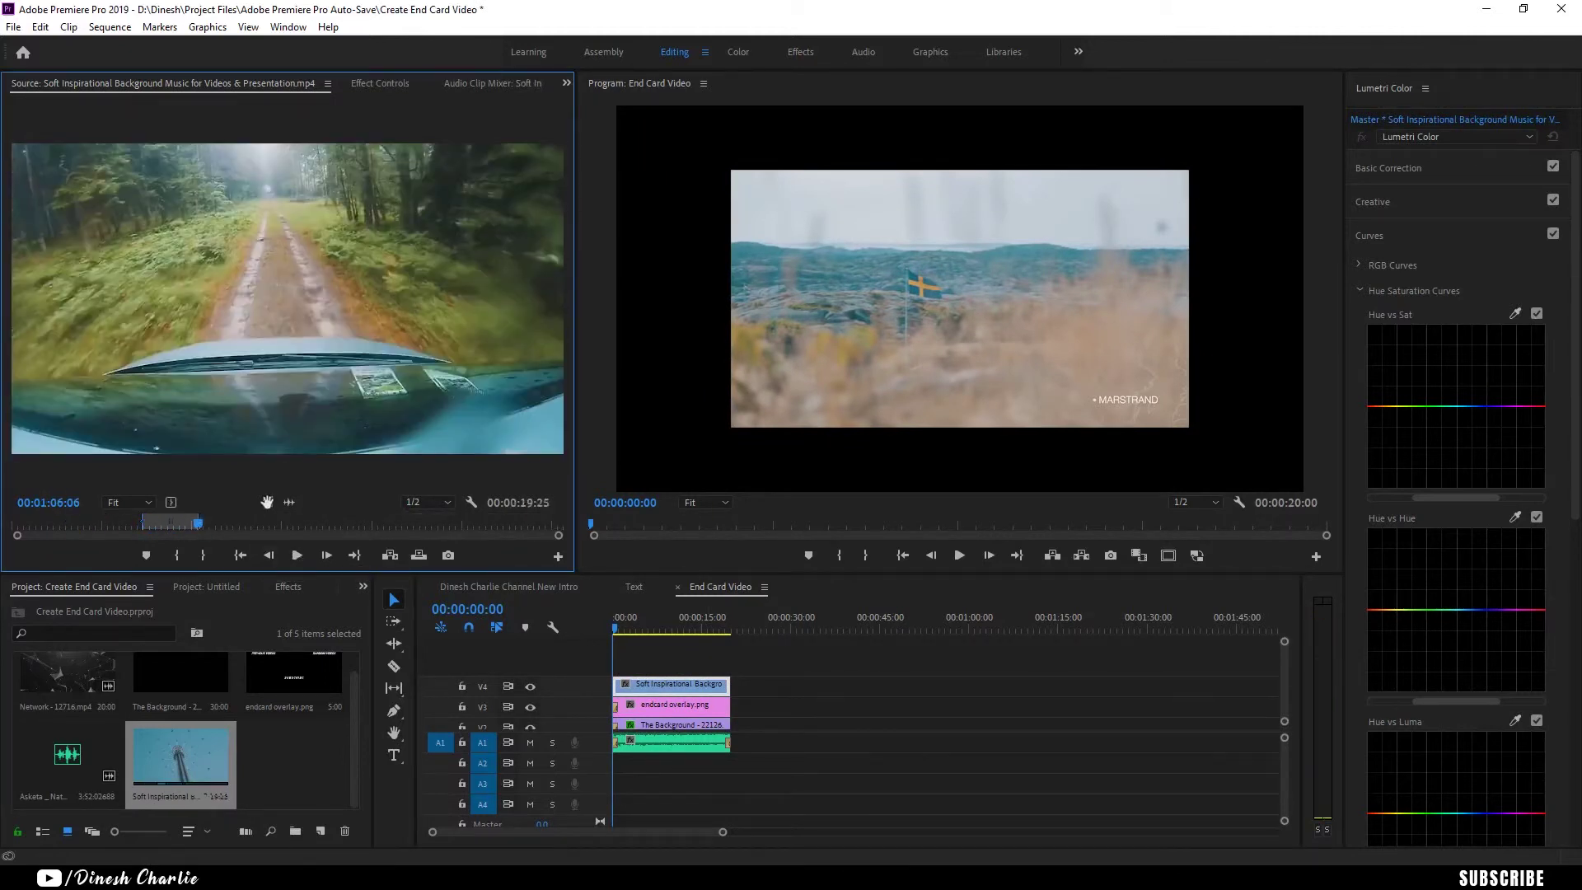
{"action": "left_click_drag", "start_coordinate": [286, 296], "coordinate": [691, 663]}
Scale both Soft Inspirational clips on V4 and V5 to 50, then preview the sequence.
{"action": "left_click", "coordinate": [676, 638]}
{"action": "left_click", "coordinate": [380, 83]}
{"action": "left_click", "coordinate": [223, 184]}
{"action": "type", "text": "50"}
{"action": "key", "text": "Return"}
{"action": "scroll", "coordinate": [706, 689], "scroll_direction": "up", "scroll_amount": 2}
{"action": "left_click", "coordinate": [706, 674]}
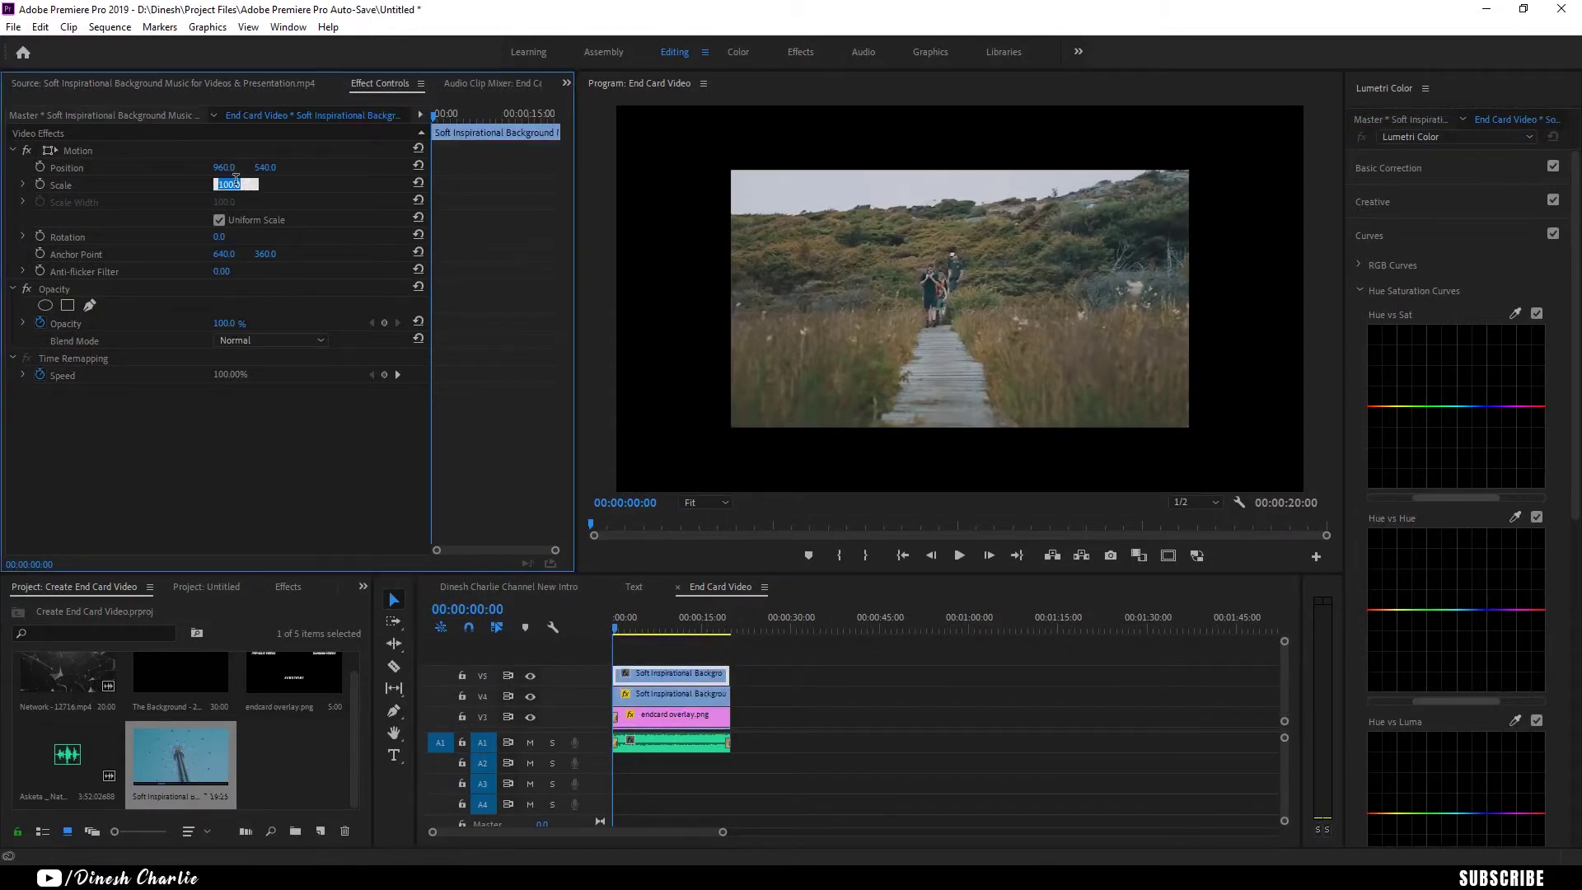
{"action": "left_click", "coordinate": [223, 184]}
{"action": "type", "text": "50"}
{"action": "key", "text": "Return"}
{"action": "left_click", "coordinate": [642, 628]}
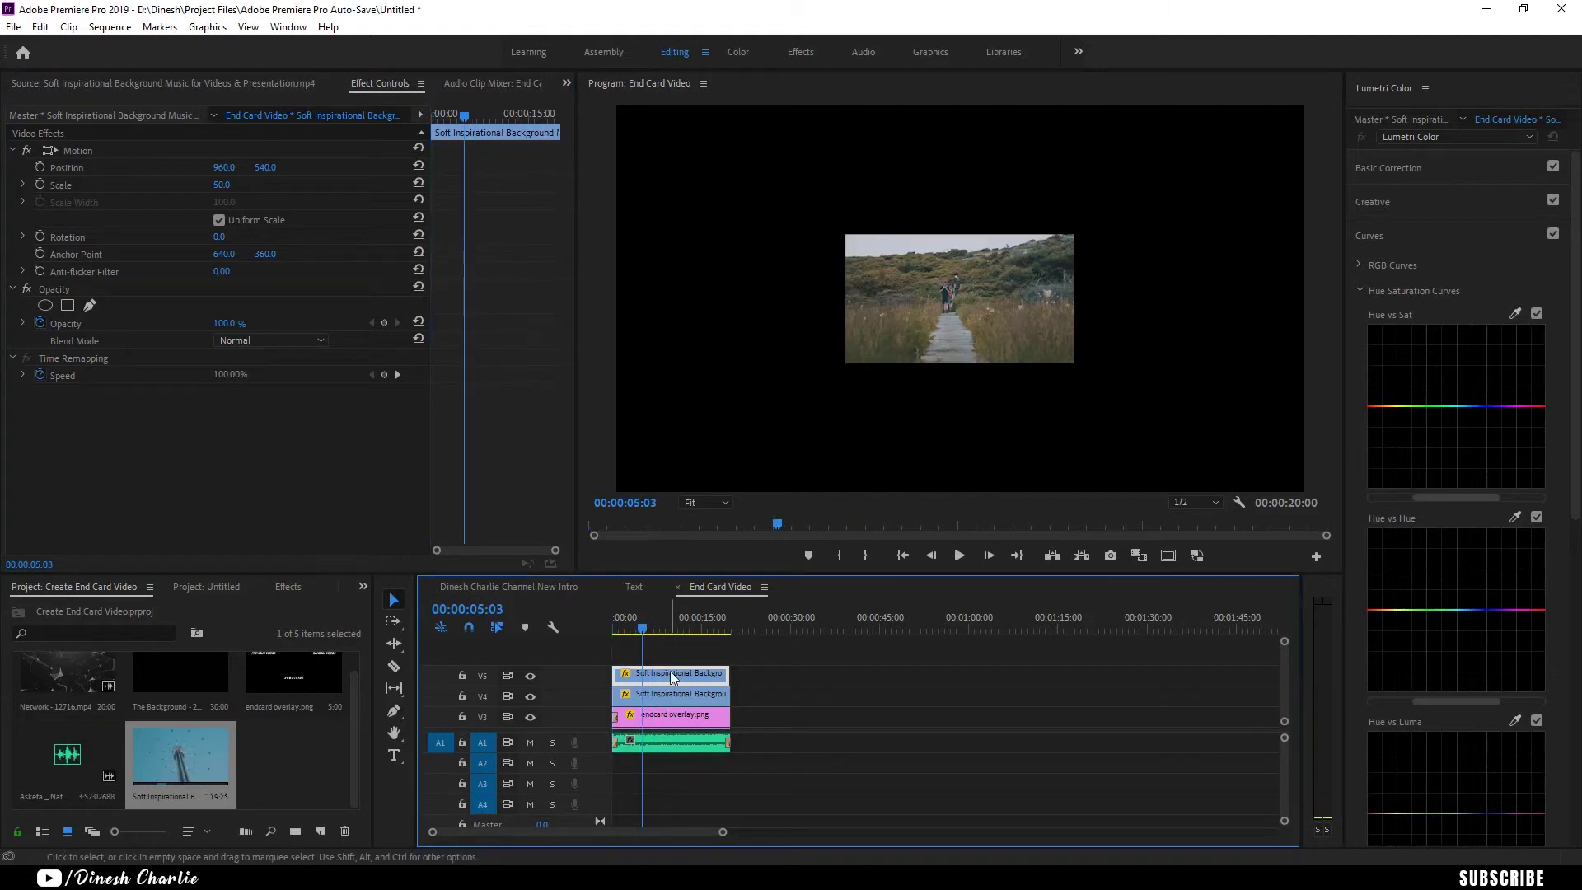
{"action": "key", "text": "space"}
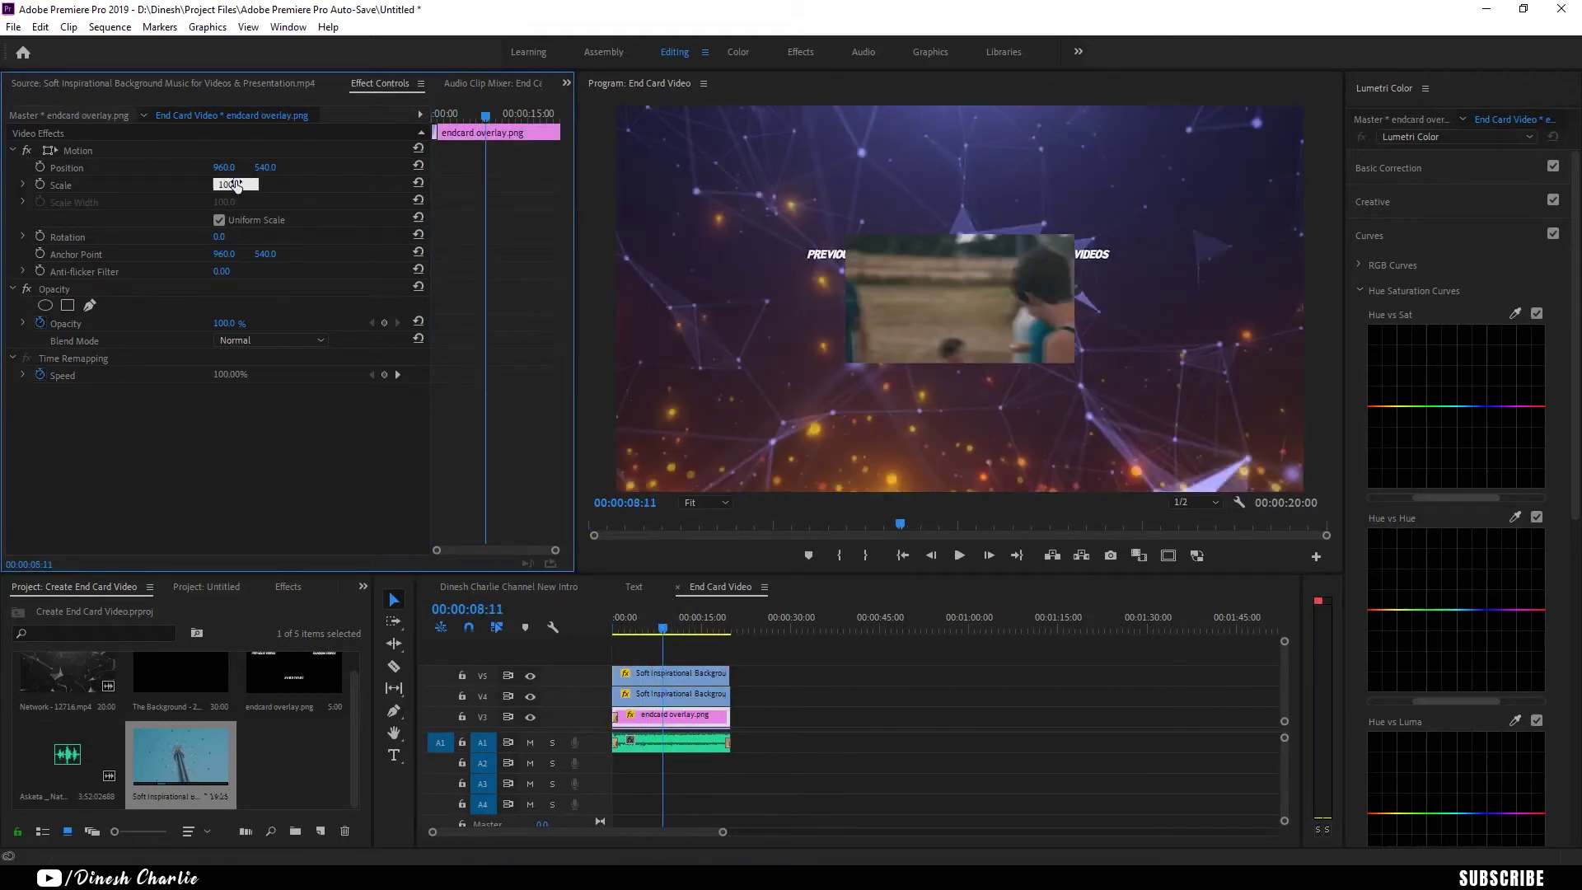
Slide the V5 thumbnail right and the V4 thumbnail left to about X 338.
{"action": "left_click_drag", "start_coordinate": [224, 167], "coordinate": [718, 168]}
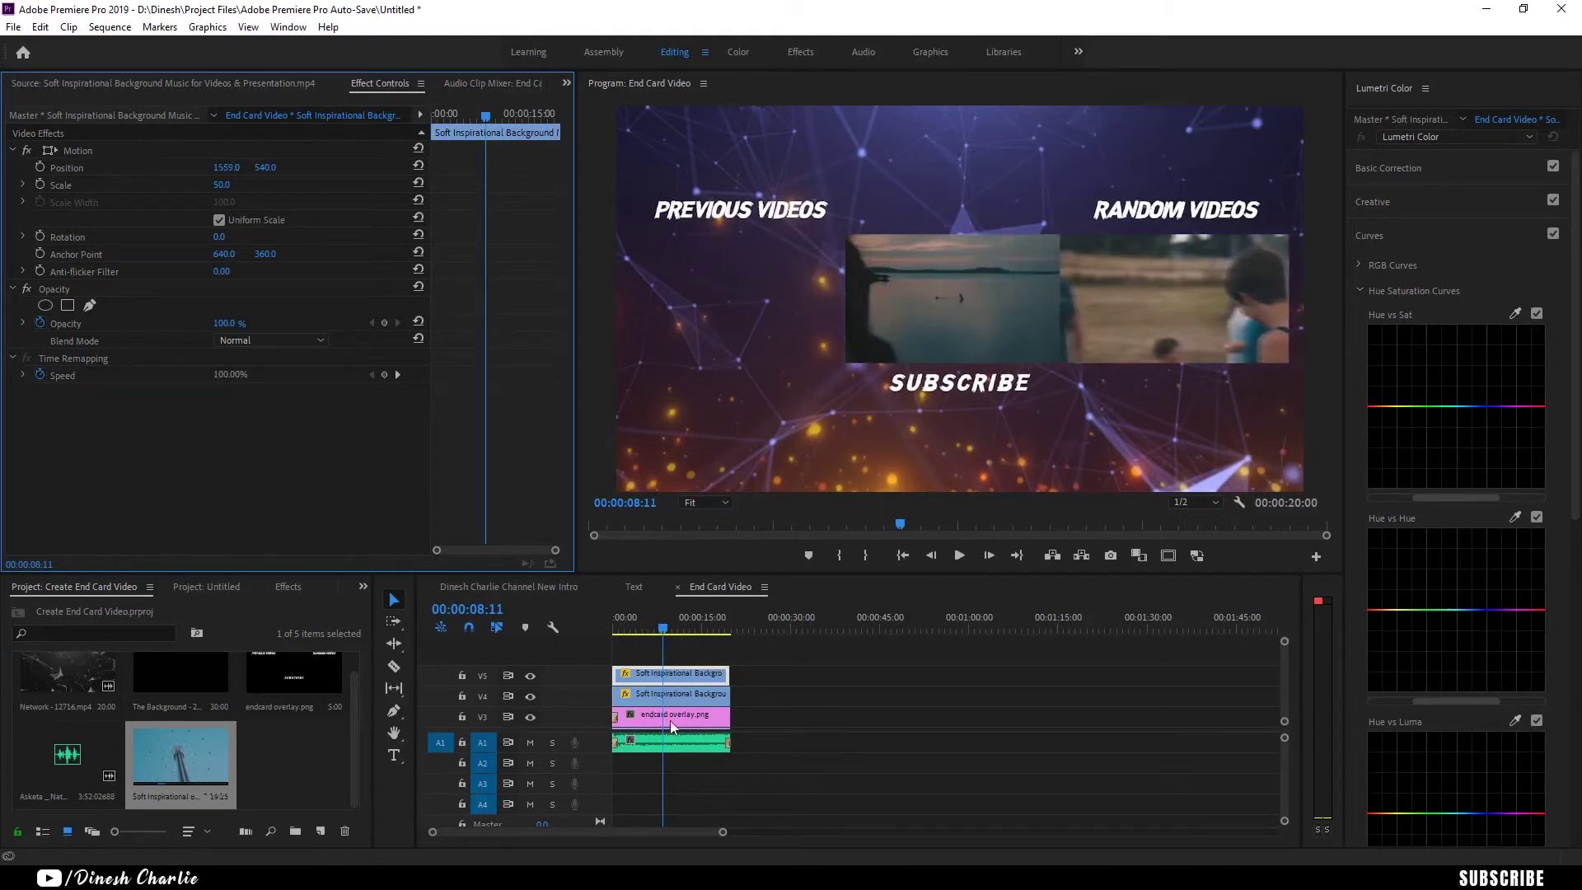
{"action": "left_click", "coordinate": [695, 697]}
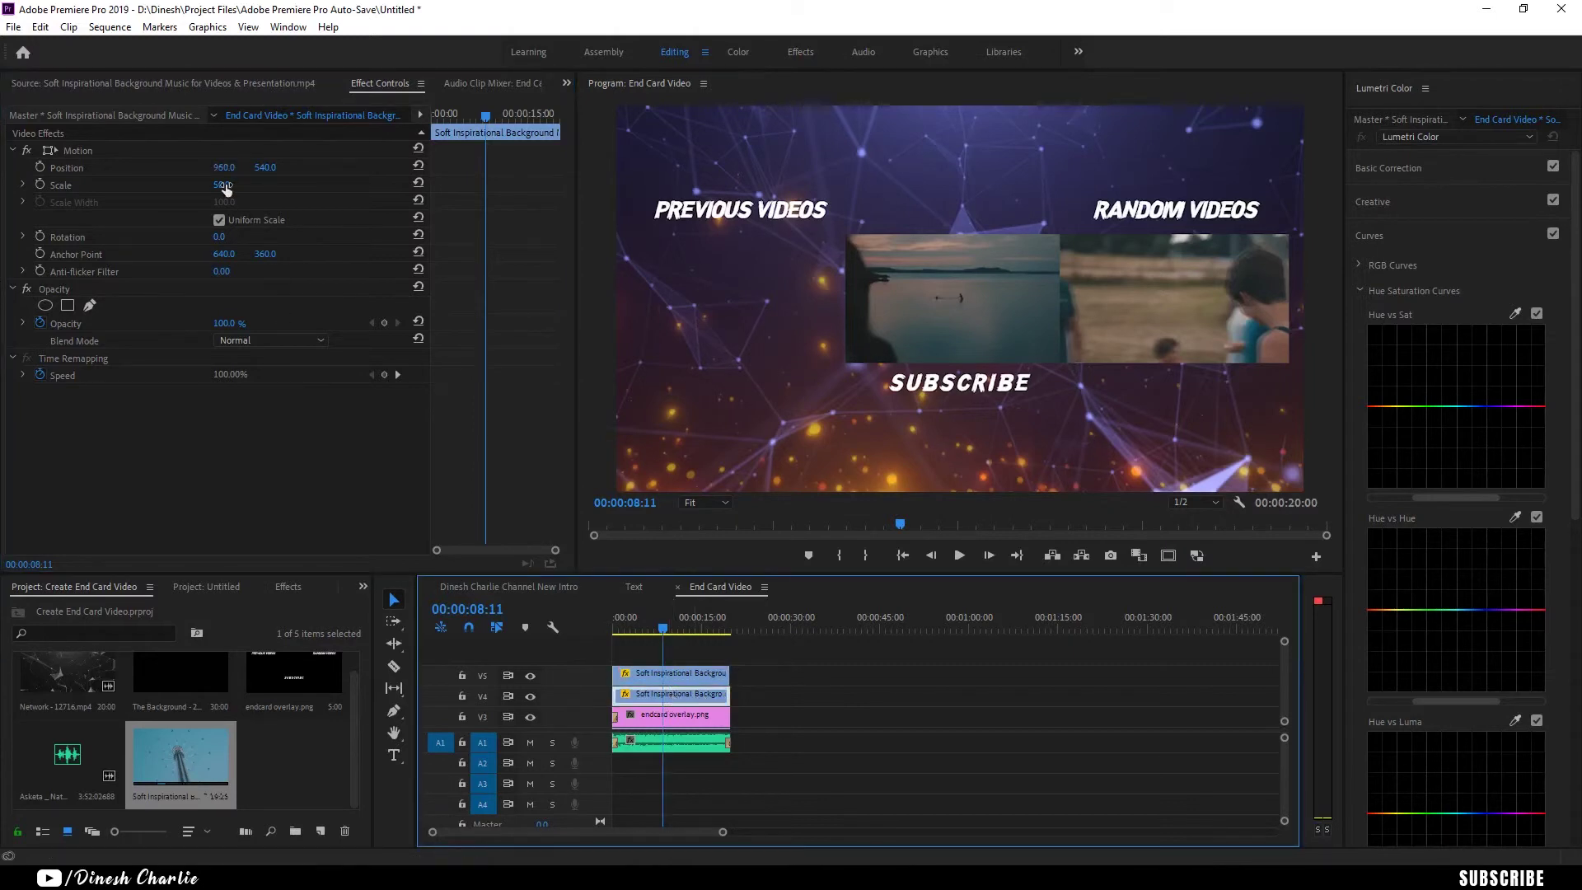
{"action": "left_click_drag", "start_coordinate": [223, 168], "coordinate": [25, 168]}
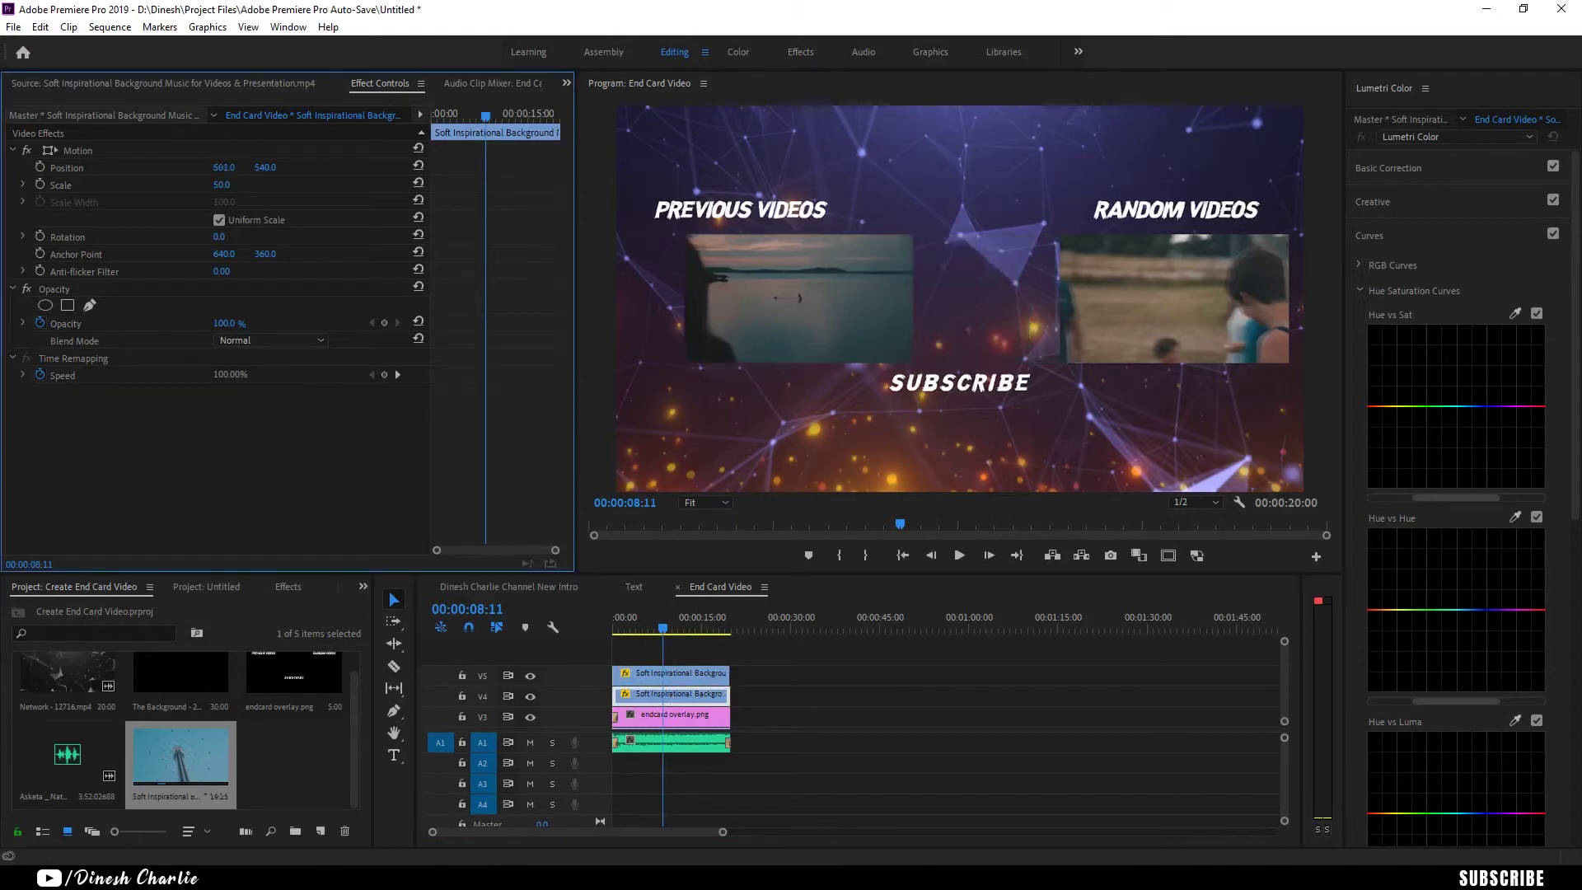
{"action": "left_click_drag", "start_coordinate": [224, 168], "coordinate": [178, 168]}
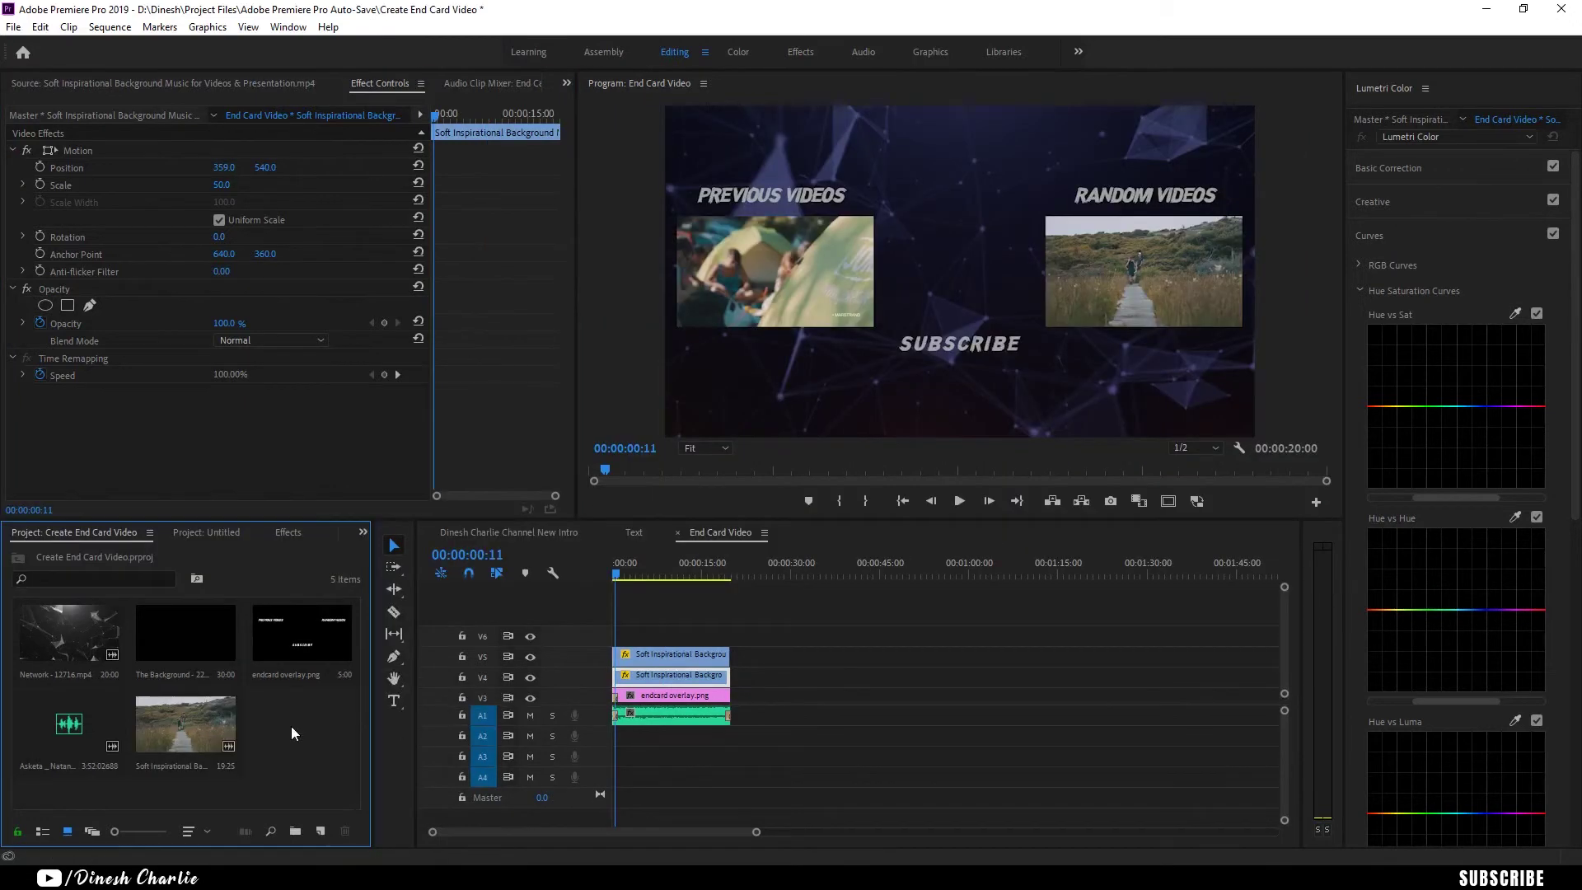
{"action": "right_click", "coordinate": [290, 726]}
Import the round portrait image and place it on the top track V6.
{"action": "left_click", "coordinate": [353, 543]}
{"action": "left_click", "coordinate": [730, 181]}
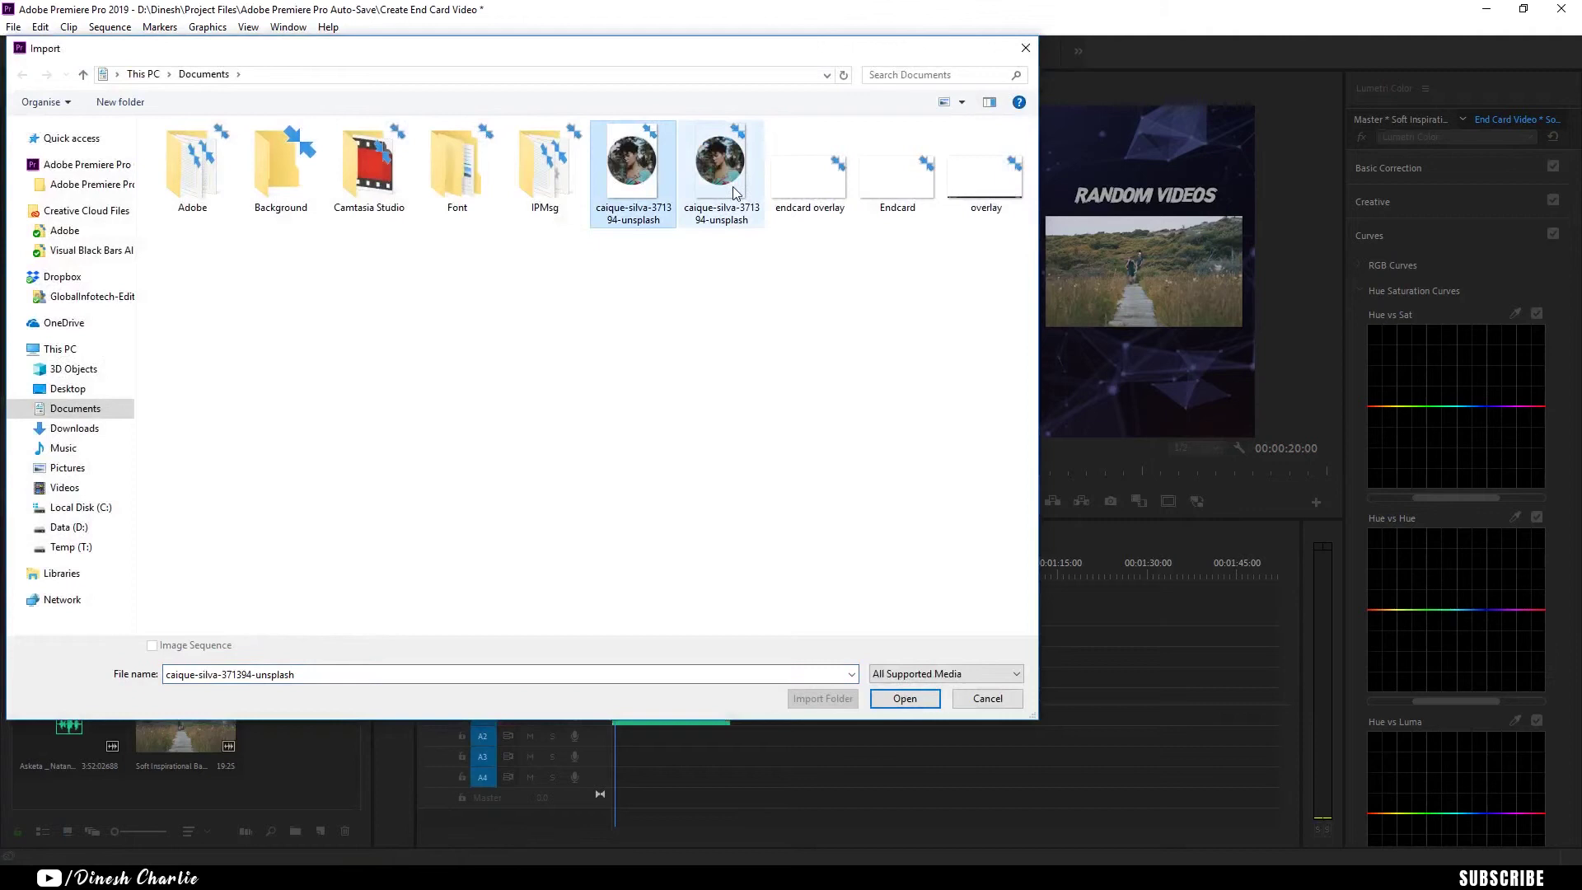
{"action": "left_click", "coordinate": [905, 697]}
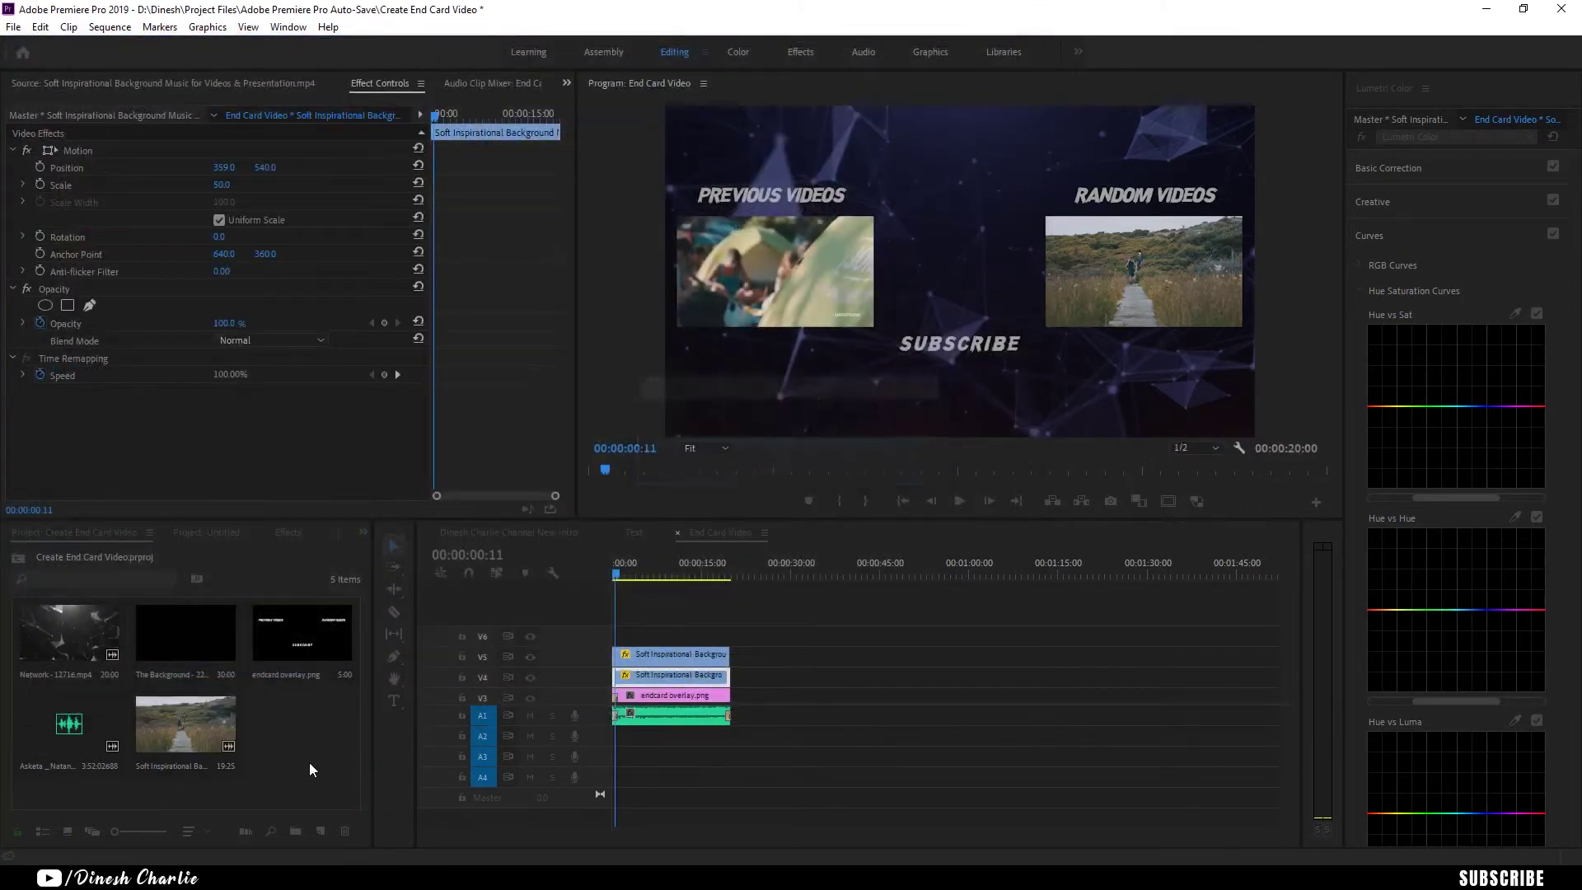
{"action": "mouse_move", "coordinate": [314, 751]}
{"action": "left_mouse_down"}
{"action": "mouse_move", "coordinate": [614, 636]}
{"action": "mouse_move", "coordinate": [739, 634]}
{"action": "left_mouse_up"}
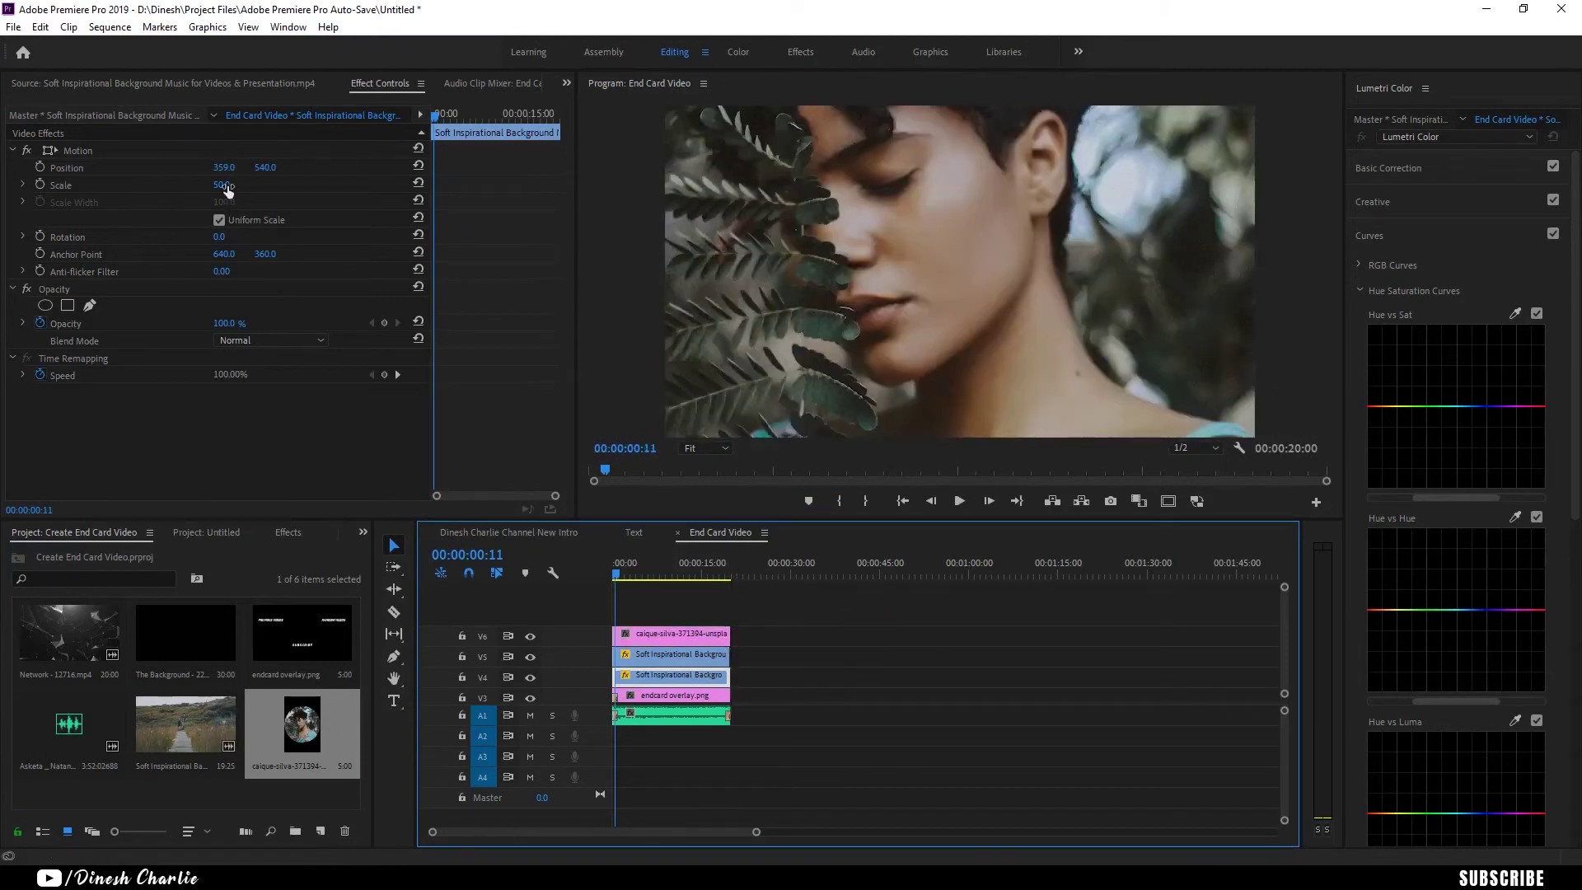
Shrink the portrait's Scale to 12 so it fits the centre circle.
{"action": "left_click", "coordinate": [665, 632]}
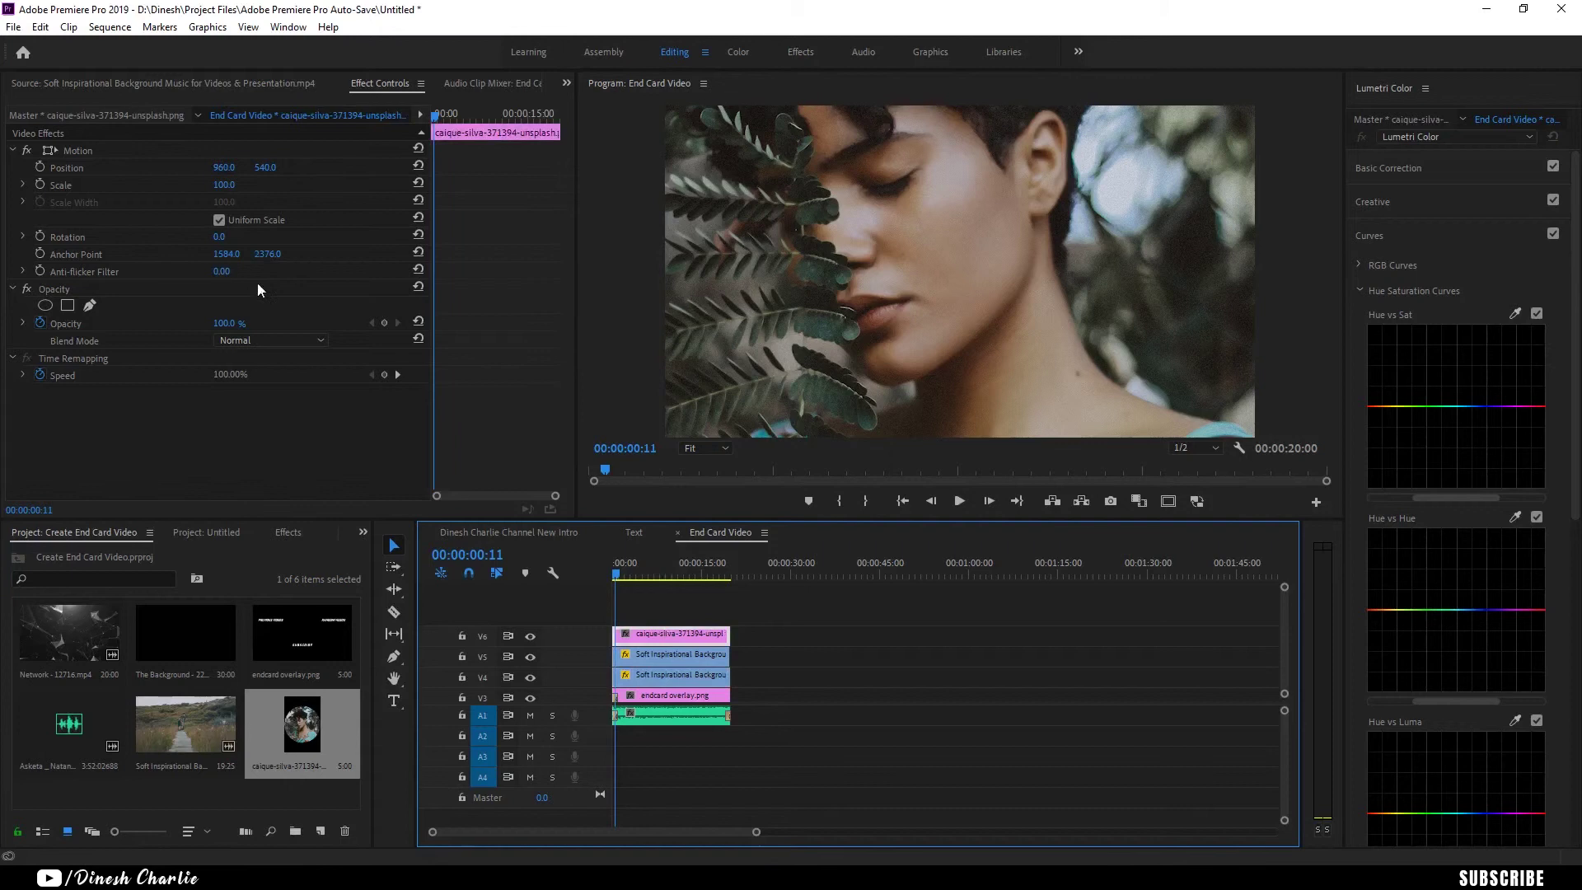
{"action": "left_click", "coordinate": [224, 185]}
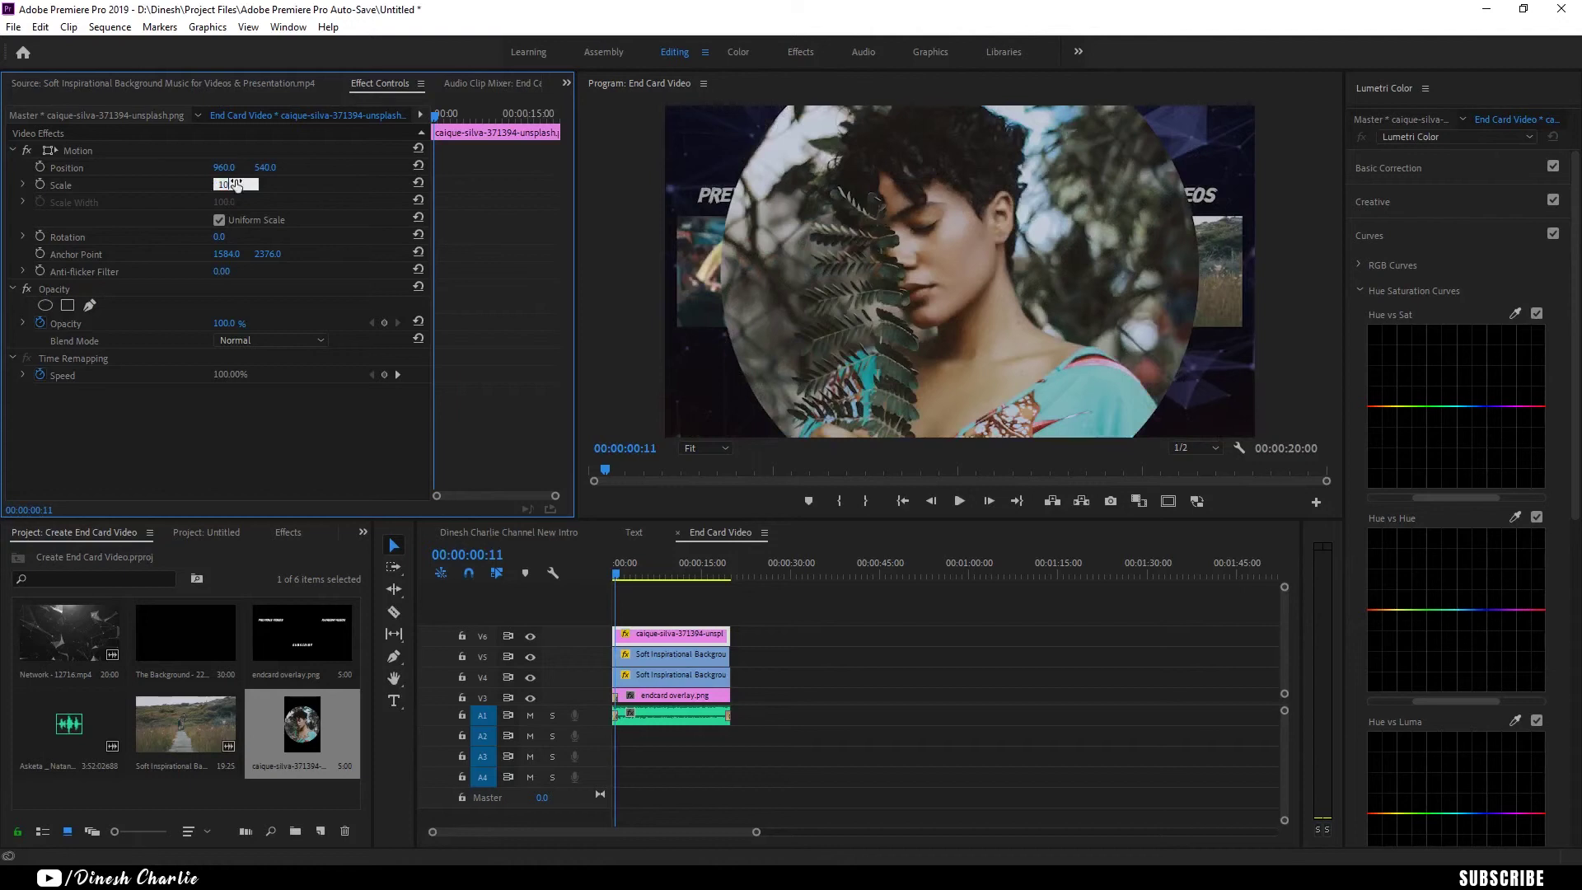
{"action": "key", "text": "Return"}
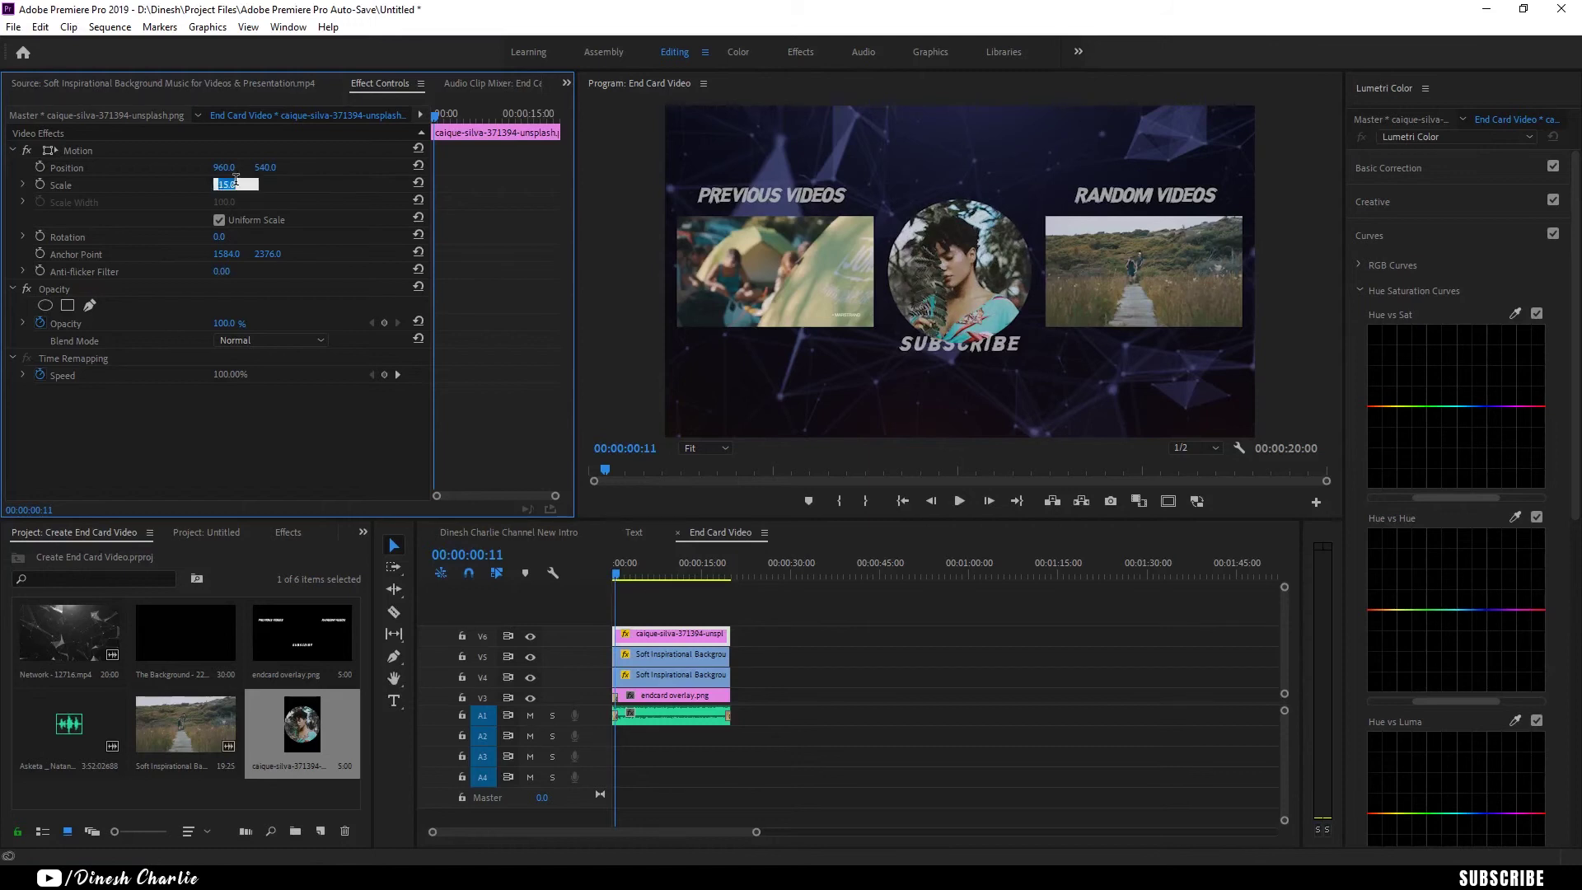
{"action": "type", "text": "12"}
{"action": "key", "text": "Return"}
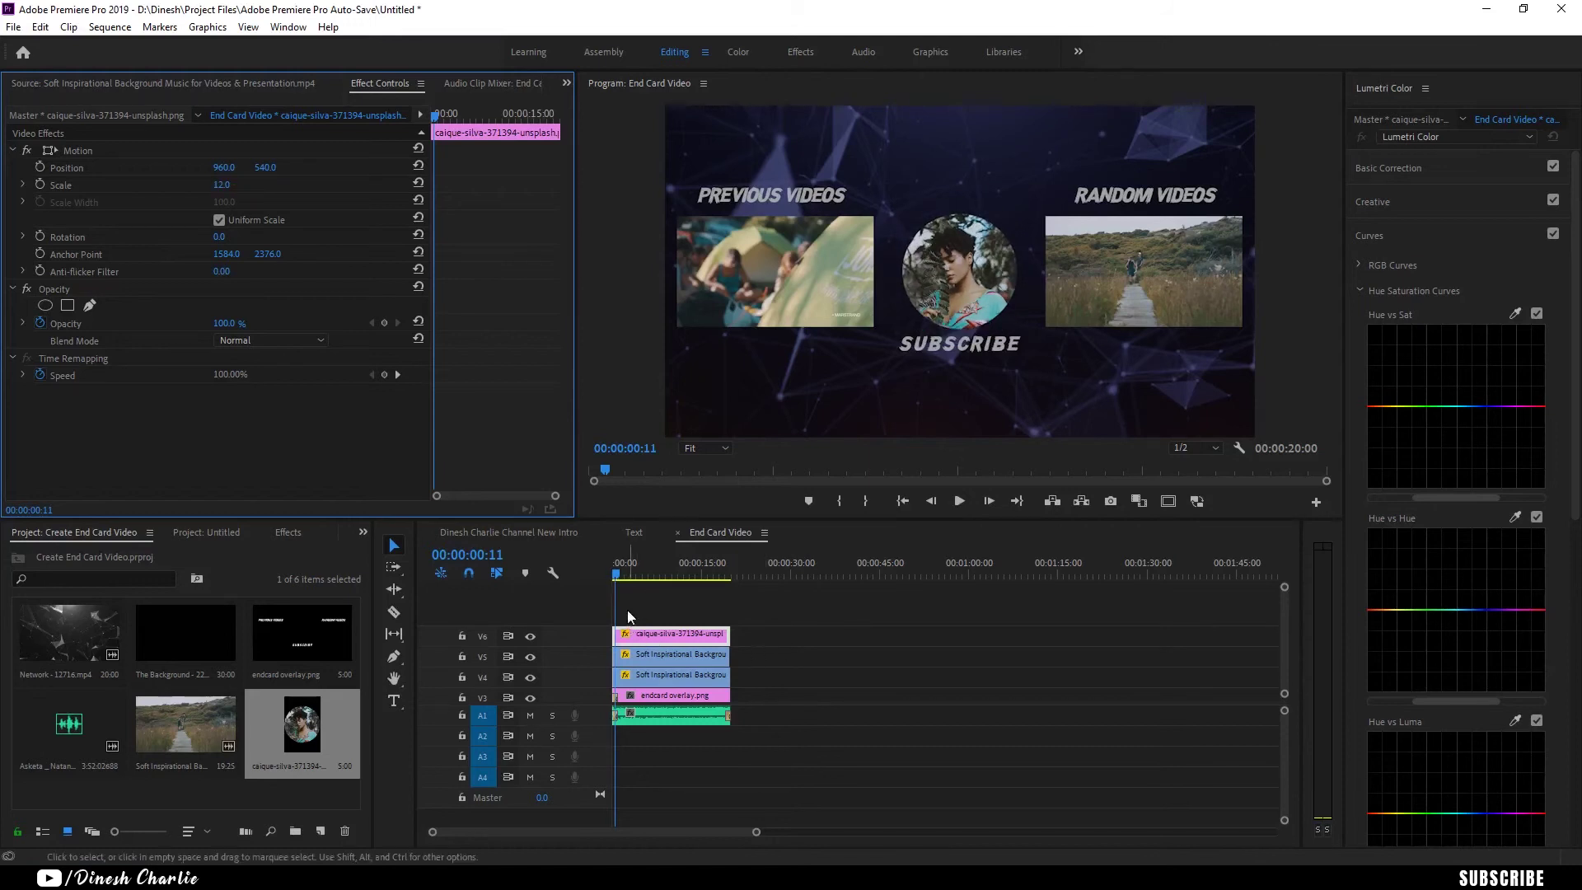
{"action": "scroll", "coordinate": [624, 699], "scroll_direction": "up", "scroll_amount": 5}
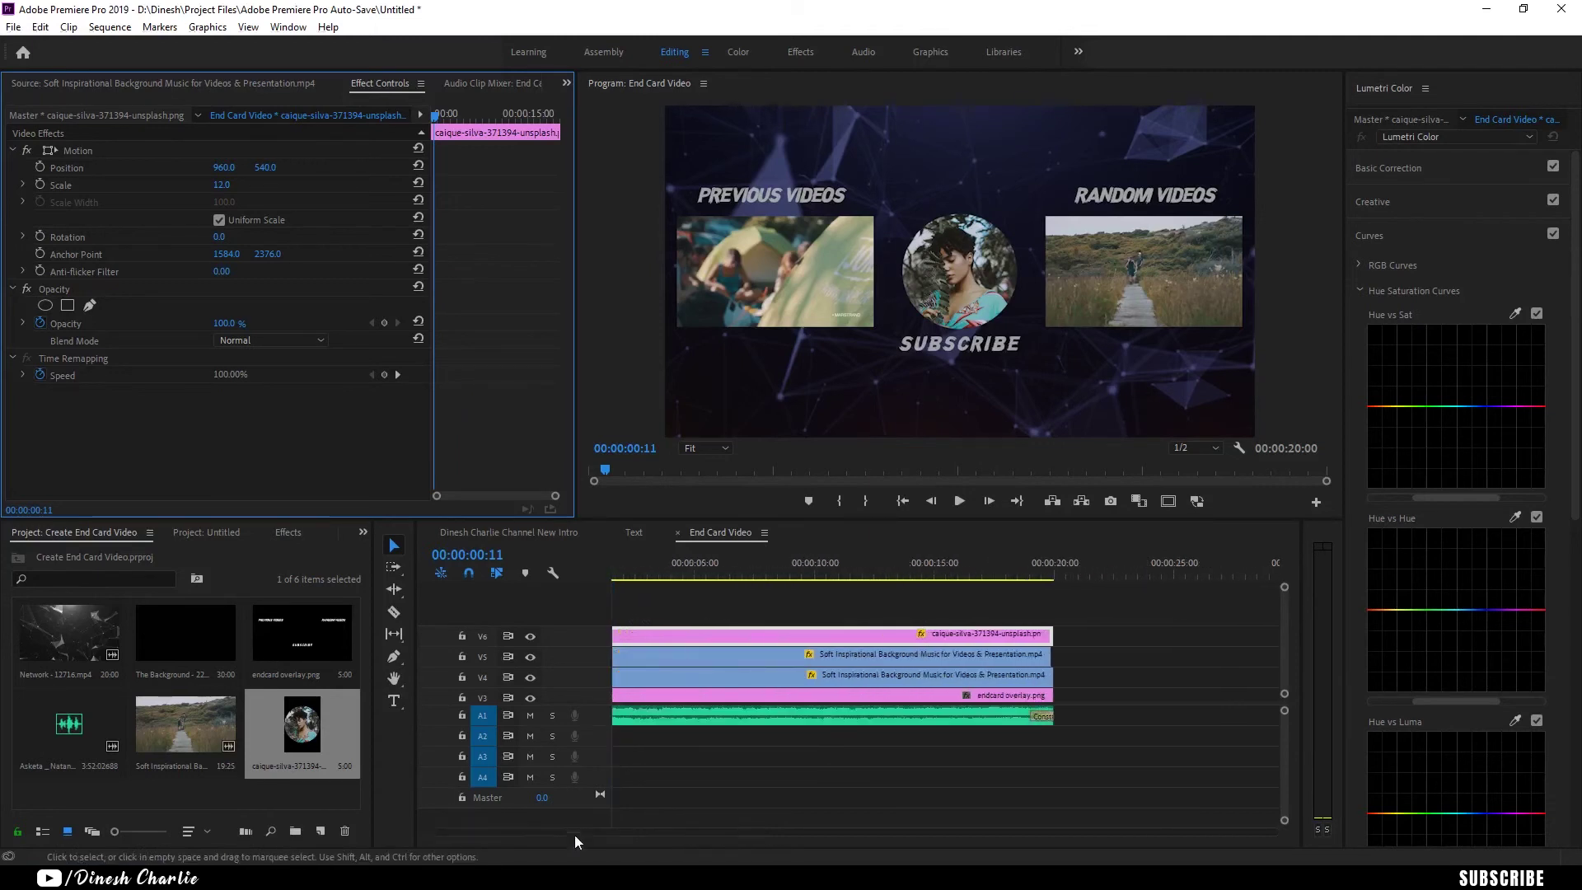
Extend the V5 clip's end to 00:00:20:00 so every clip in End Card Video ends together.
{"action": "left_click", "coordinate": [1015, 501]}
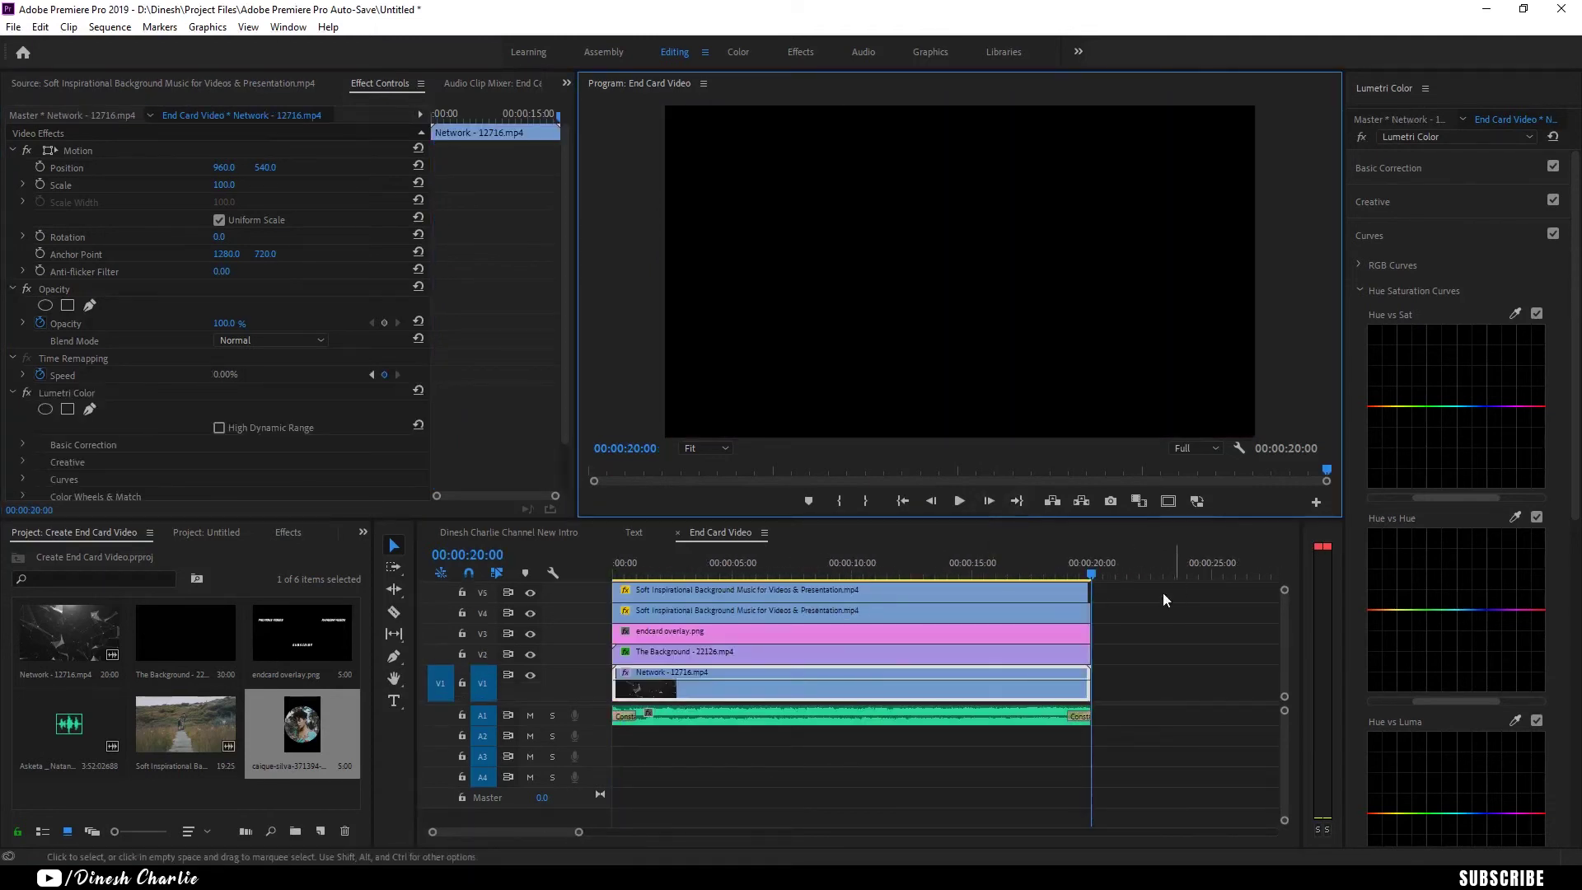
{"action": "left_click_drag", "start_coordinate": [1088, 592], "coordinate": [1089, 591]}
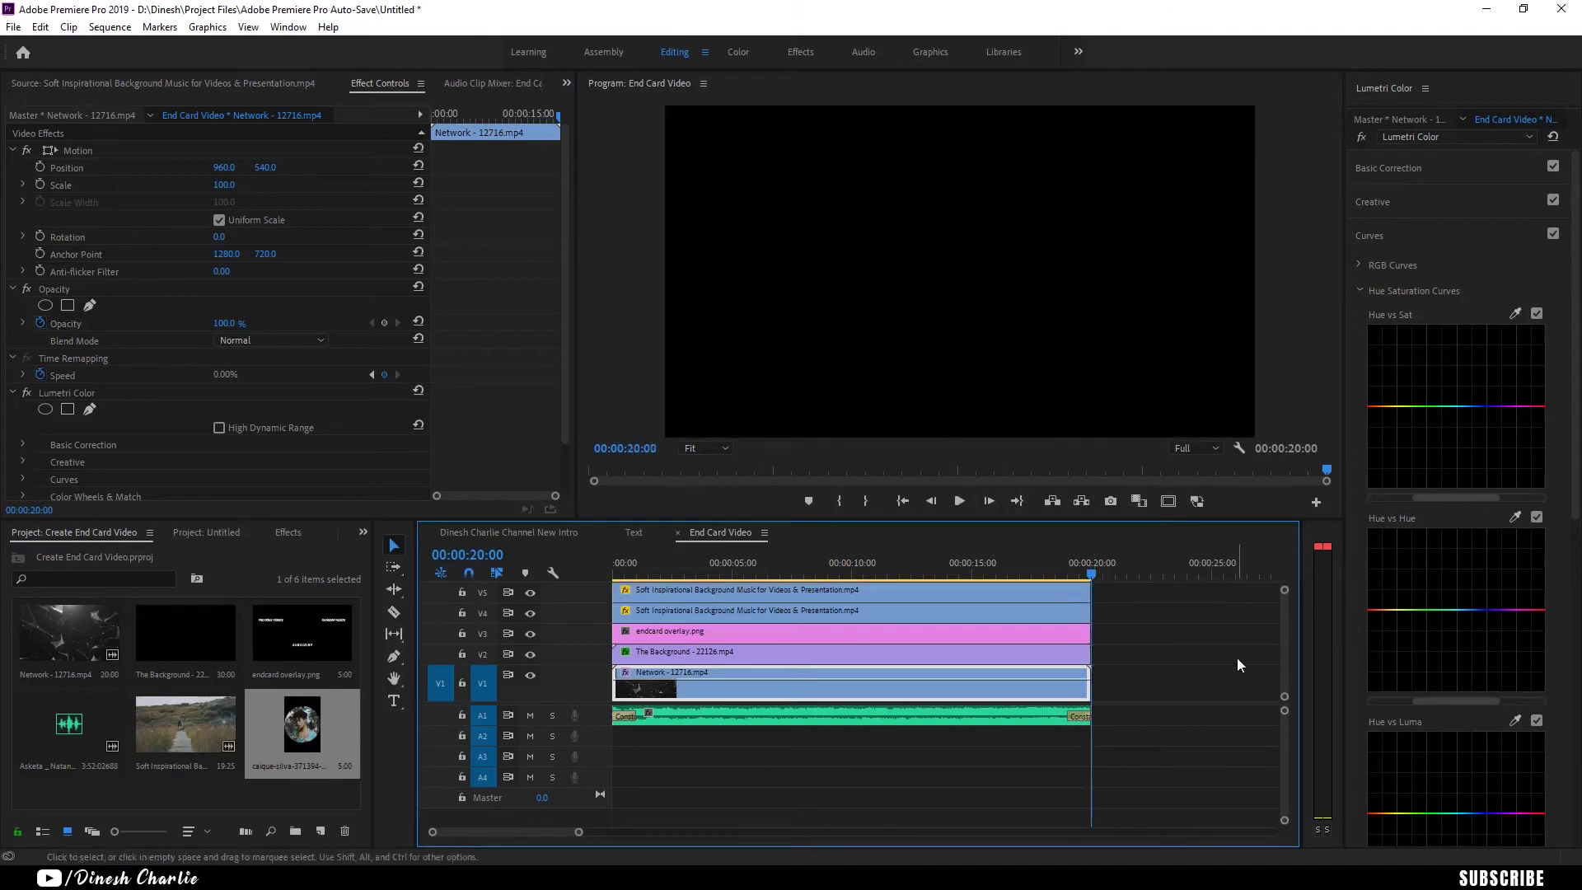